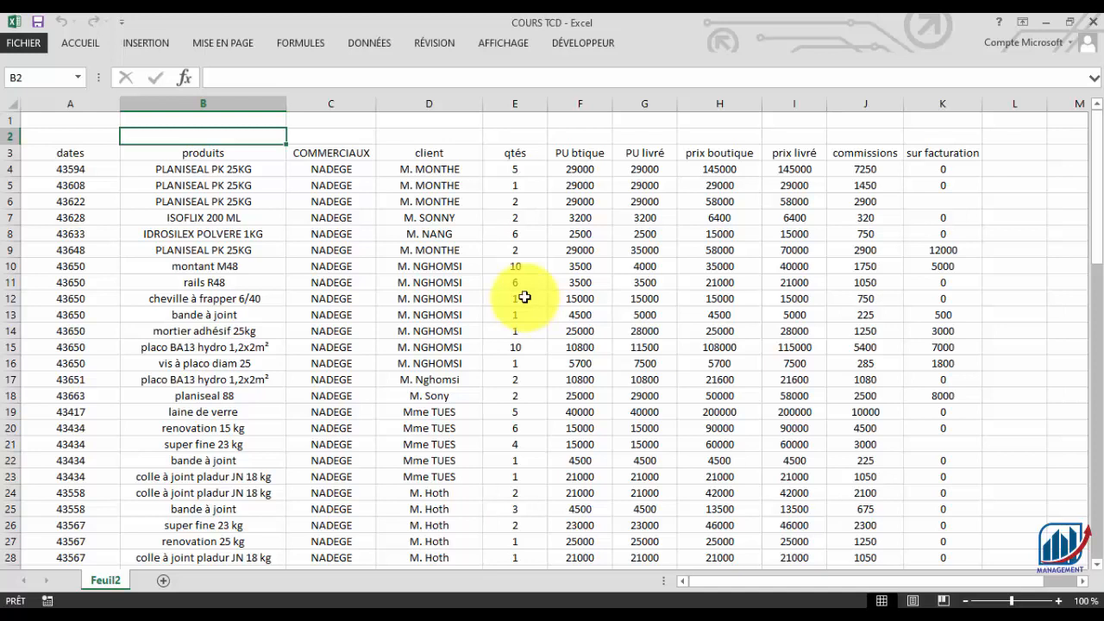
left_click(366, 194)
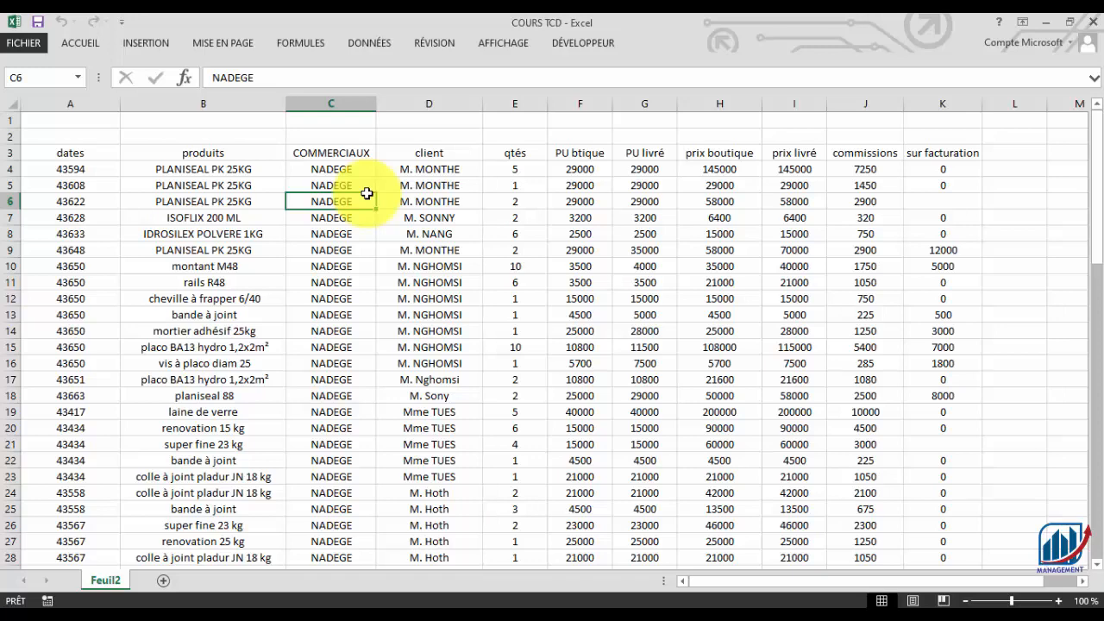
left_click(152, 47)
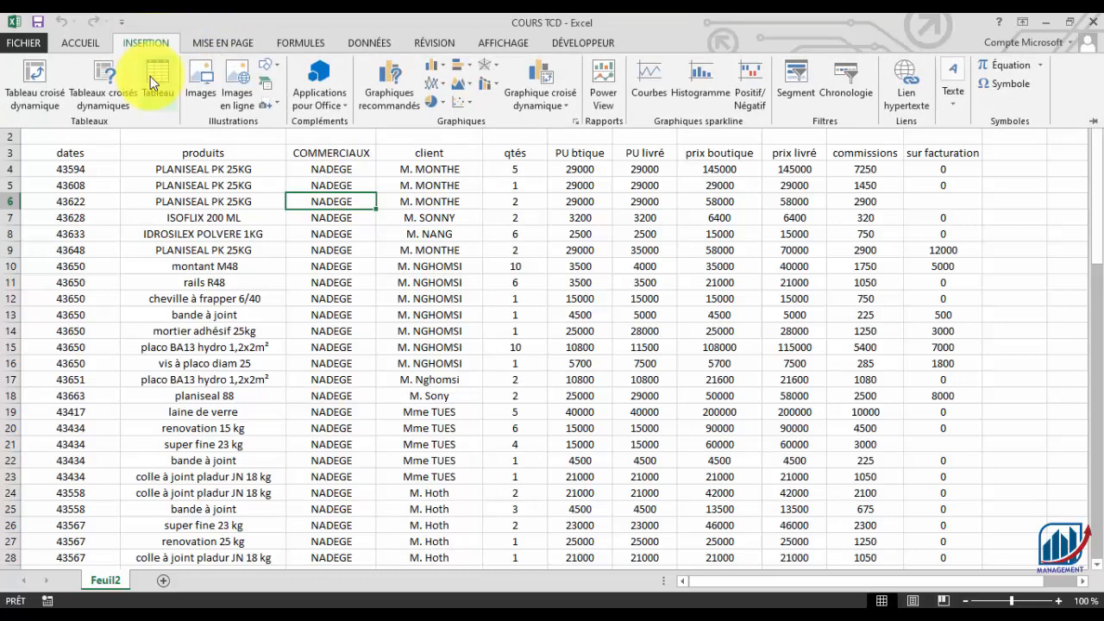
left_click(150, 76)
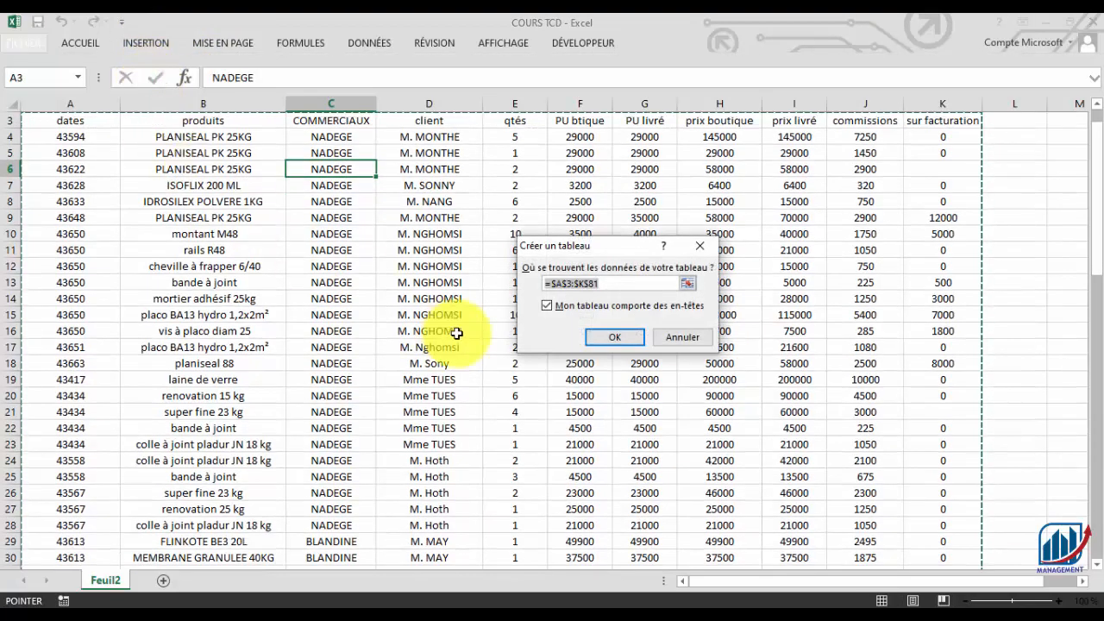
left_click(682, 336)
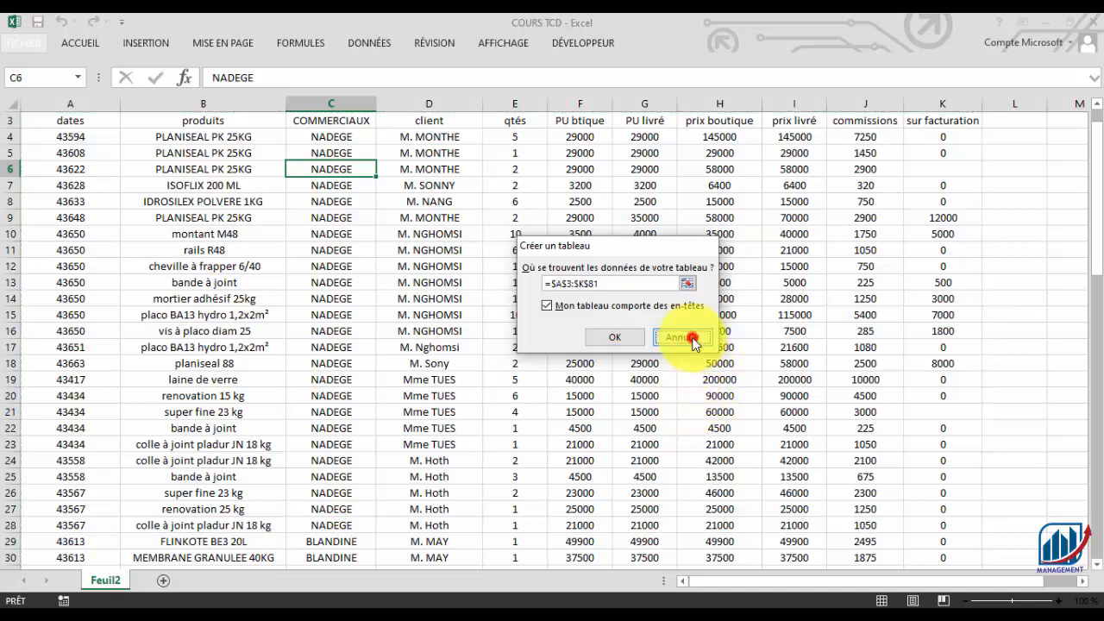
left_click(1097, 104)
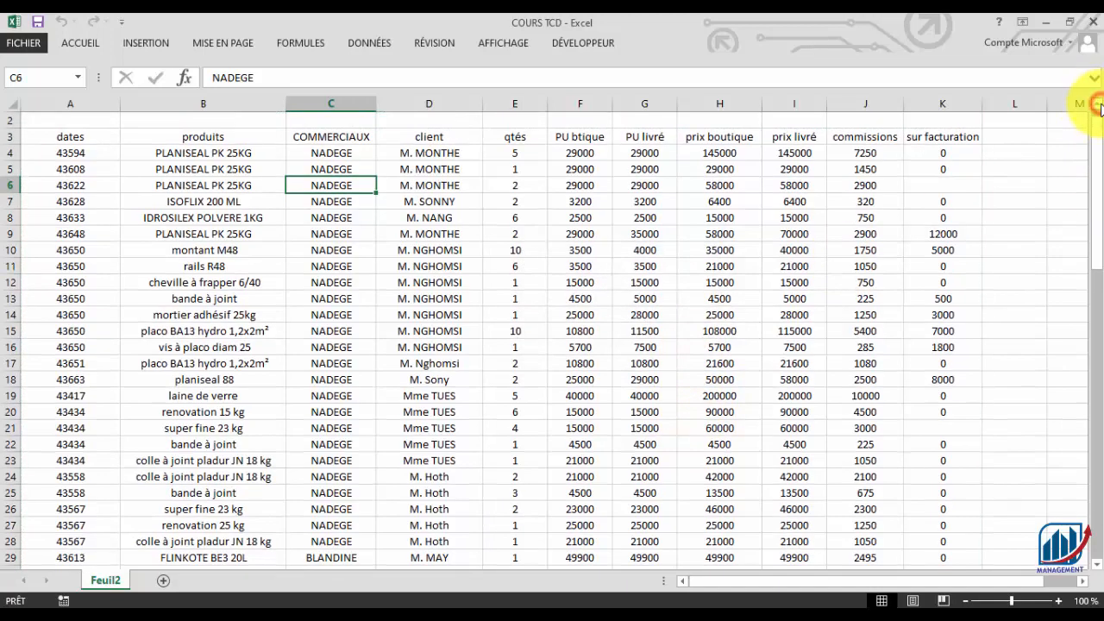
left_click(722, 220)
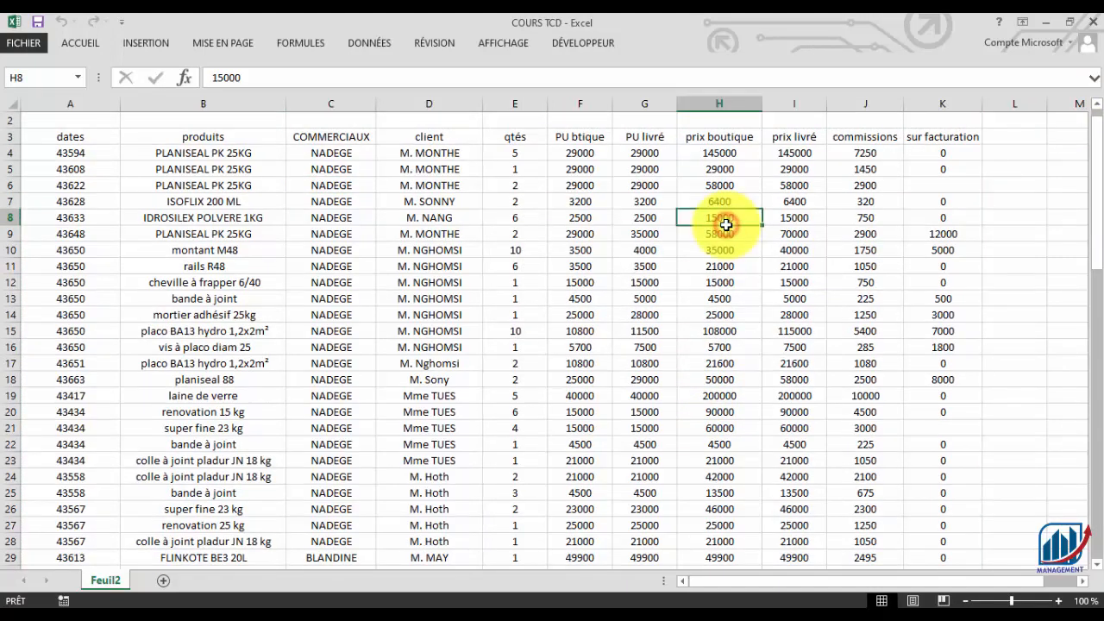
left_click(216, 379)
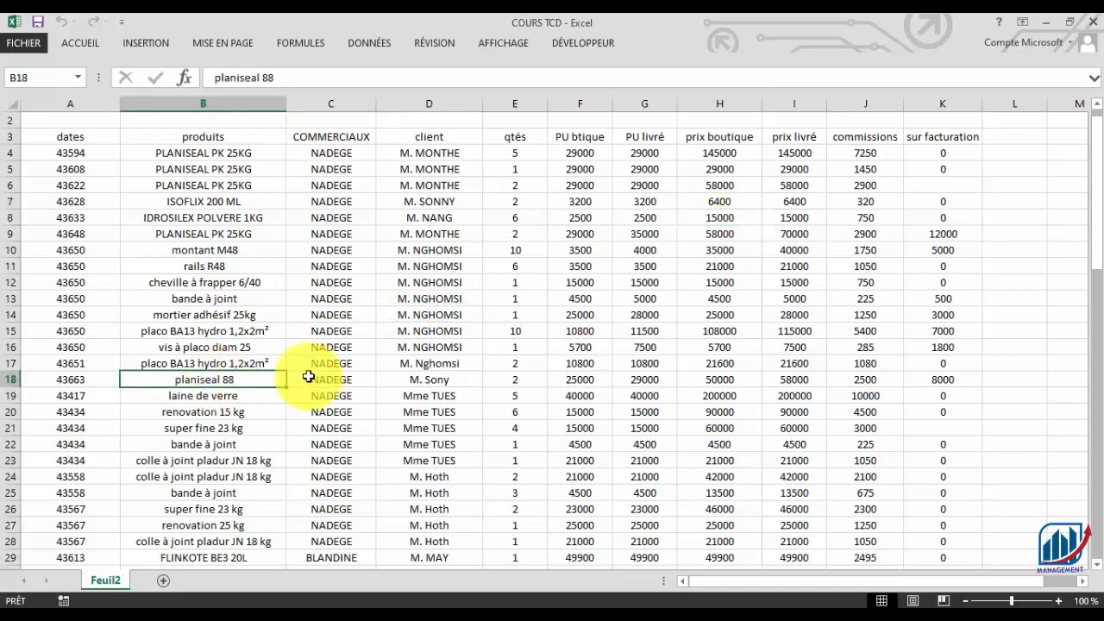
left_click(754, 326)
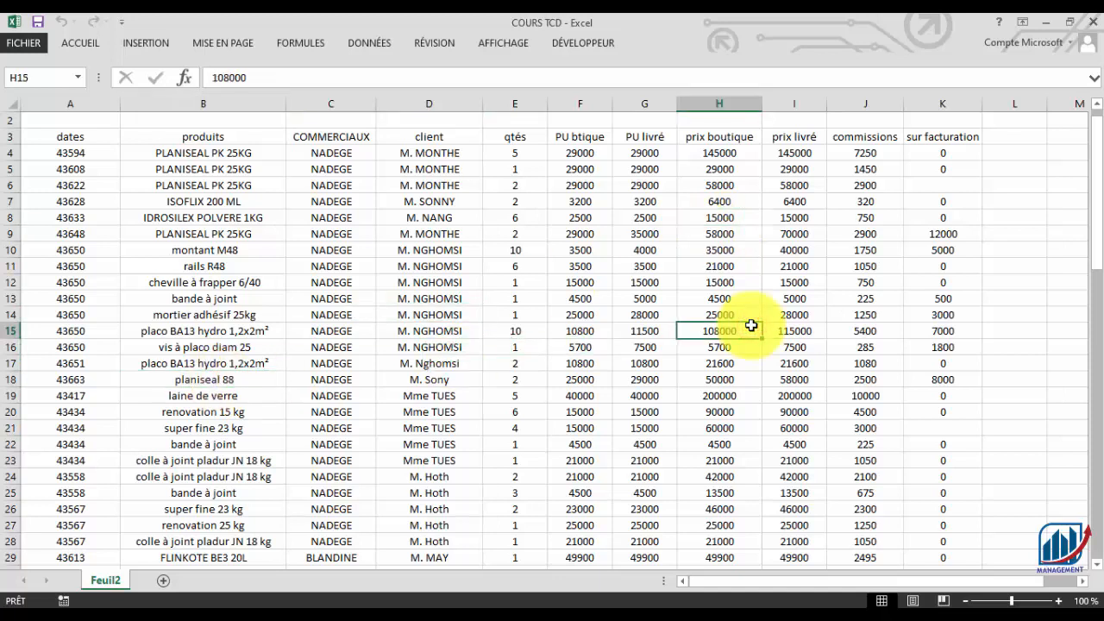
left_click(1071, 141)
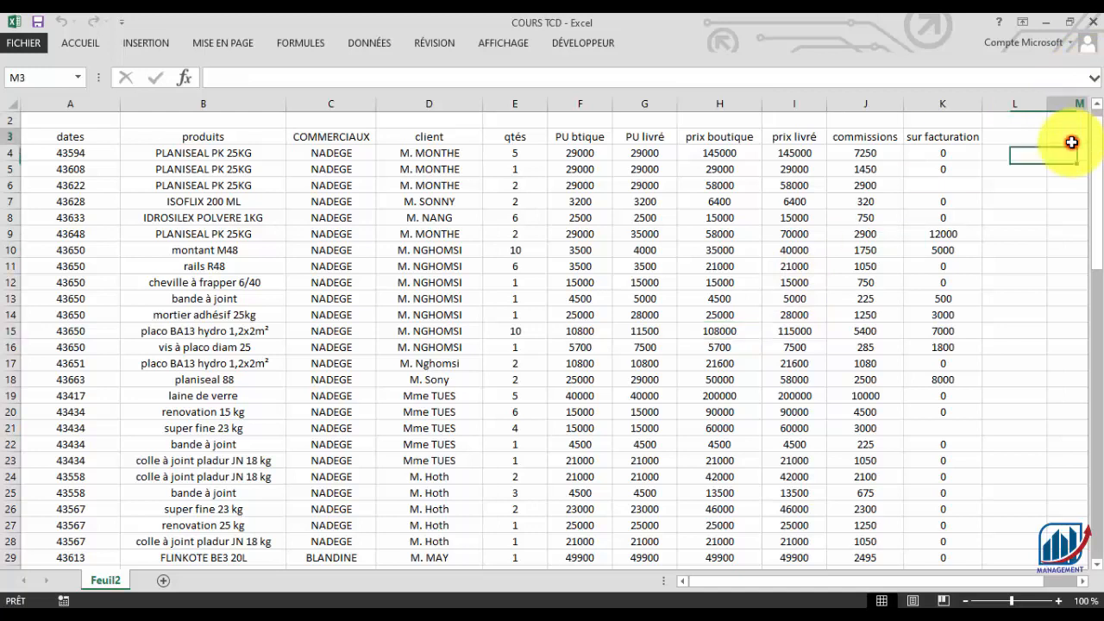
- Convert the sales data range A3:K81 into a table, using its first row as headers
left_click(378, 294)
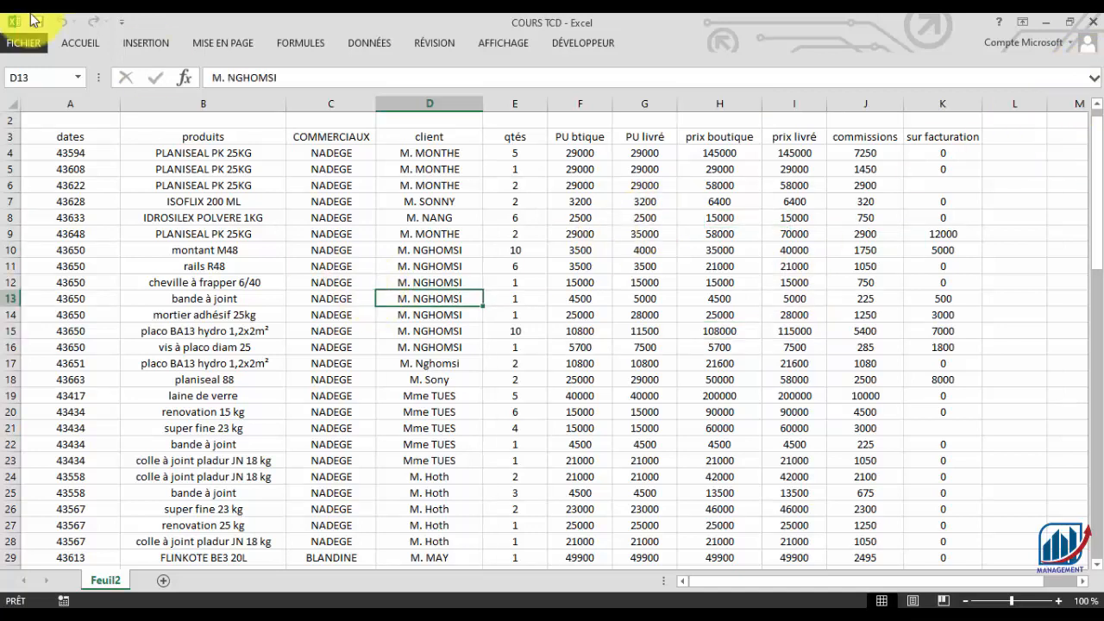
left_click(138, 43)
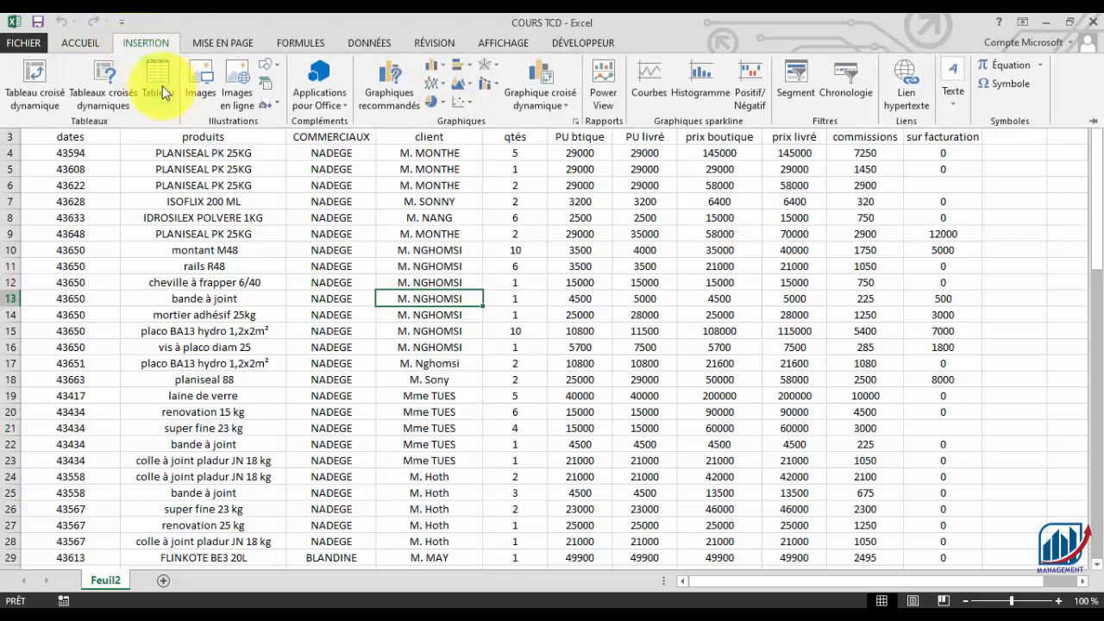
left_click(157, 84)
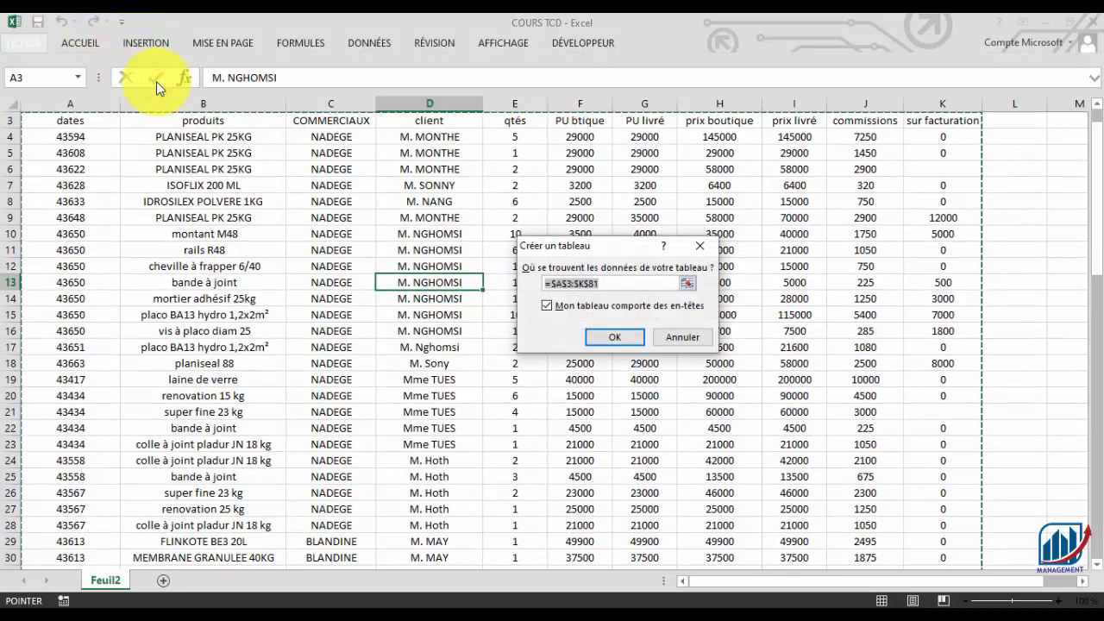
left_click(550, 305)
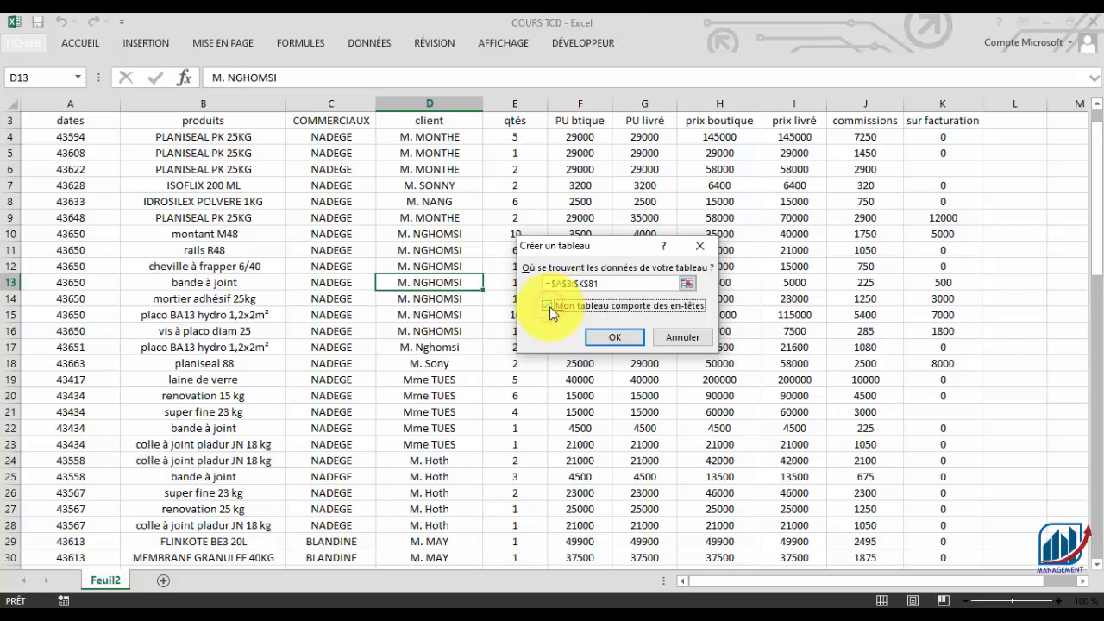
left_click(630, 341)
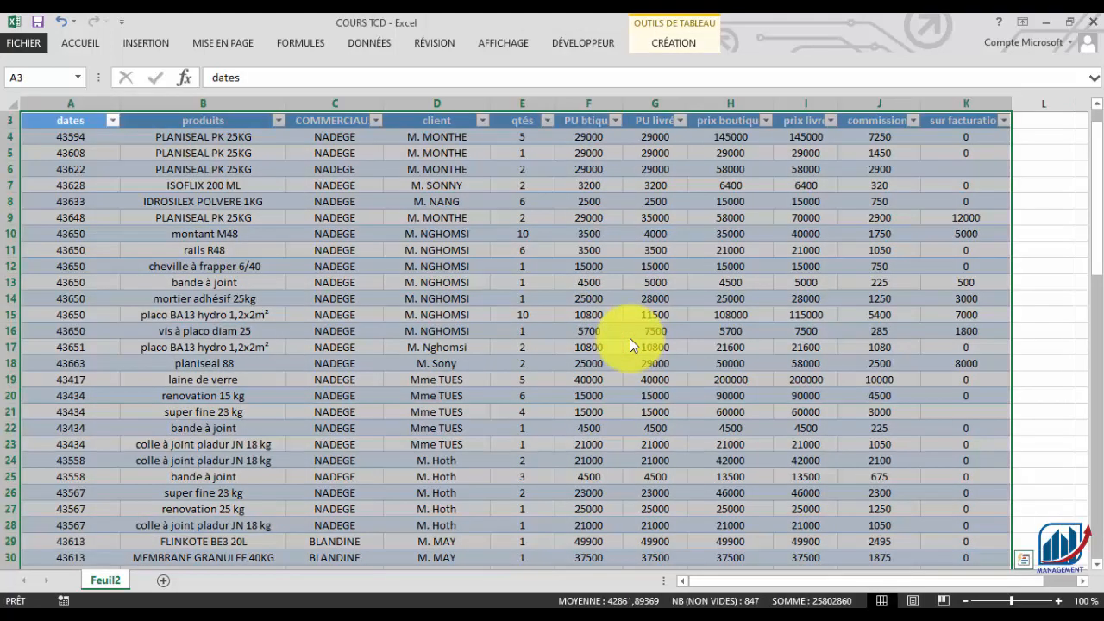
left_click(374, 195)
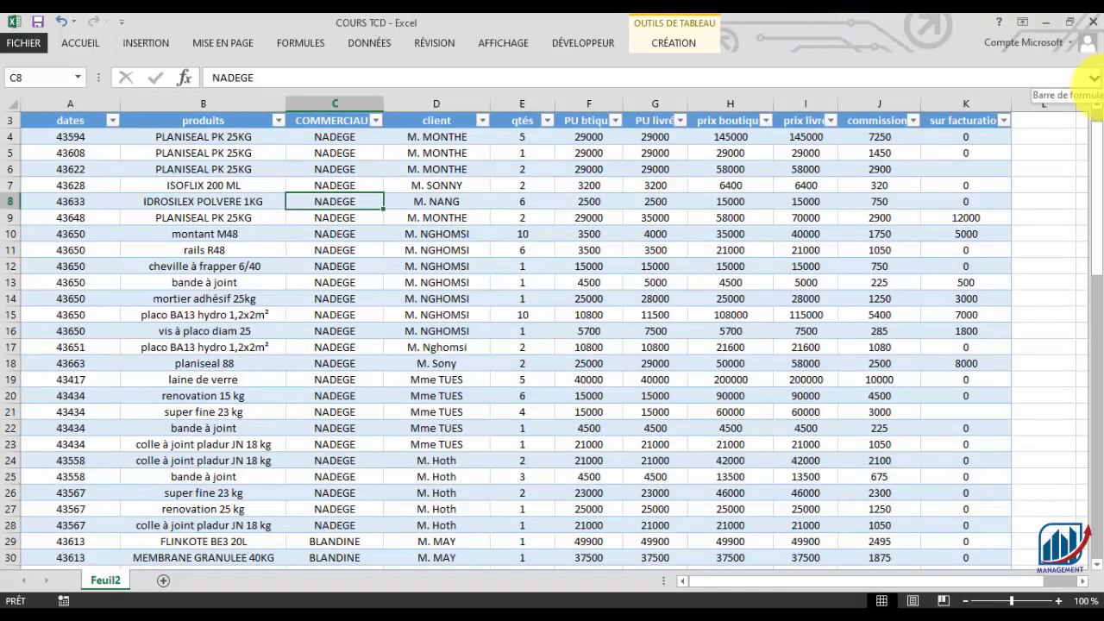
- Format all values in the table's dates column as short dates (Date courte)
left_click(1098, 104)
left_click(1097, 103)
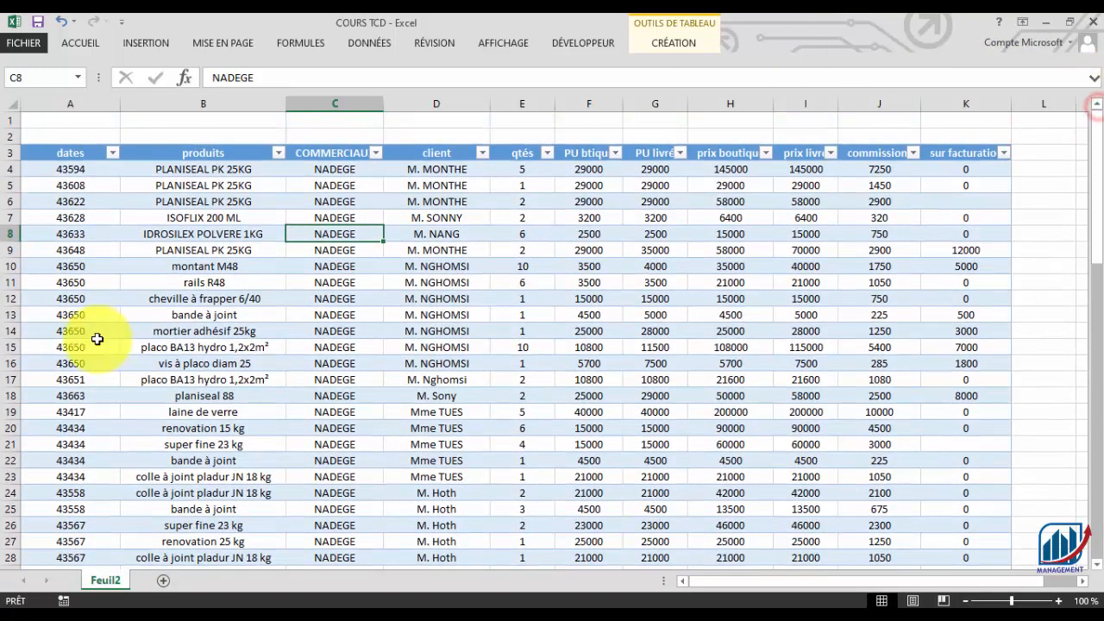
left_click(84, 170)
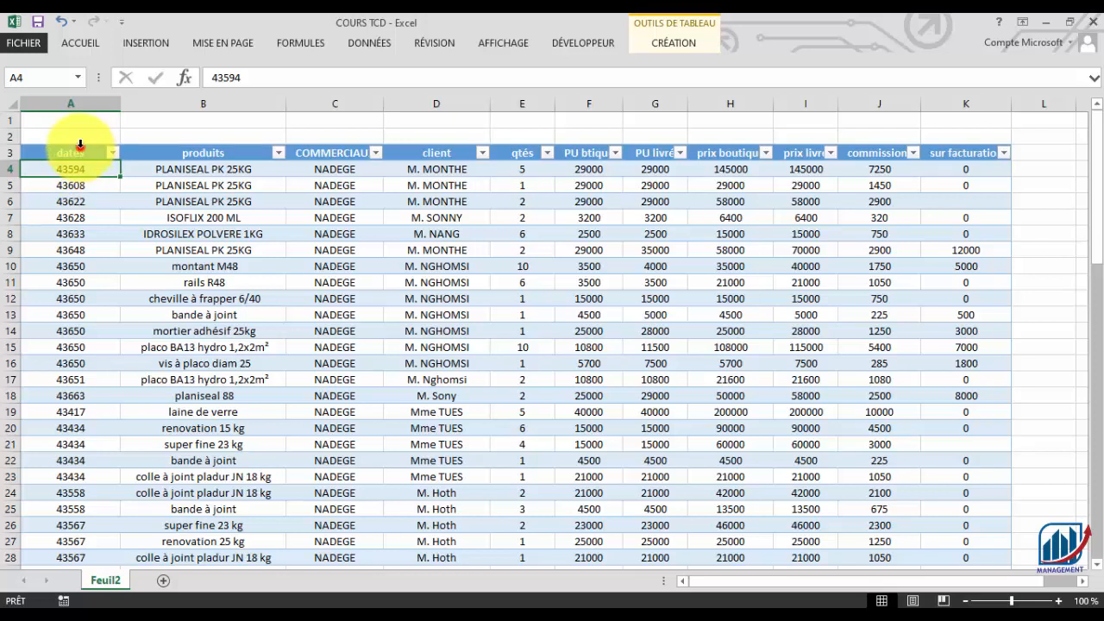
left_click(80, 144)
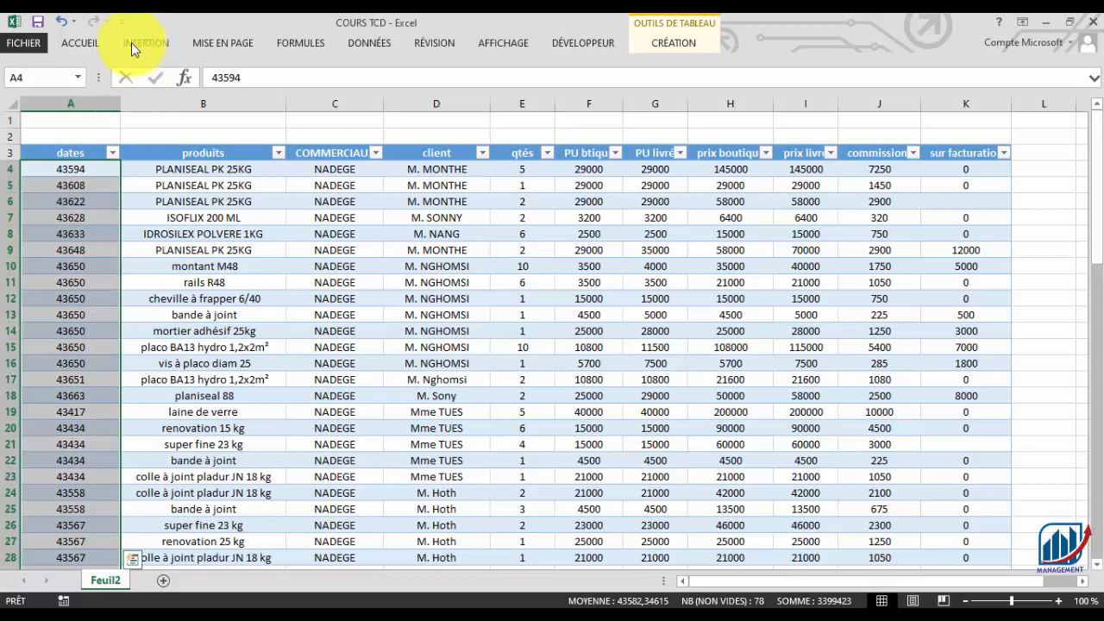
left_click(77, 43)
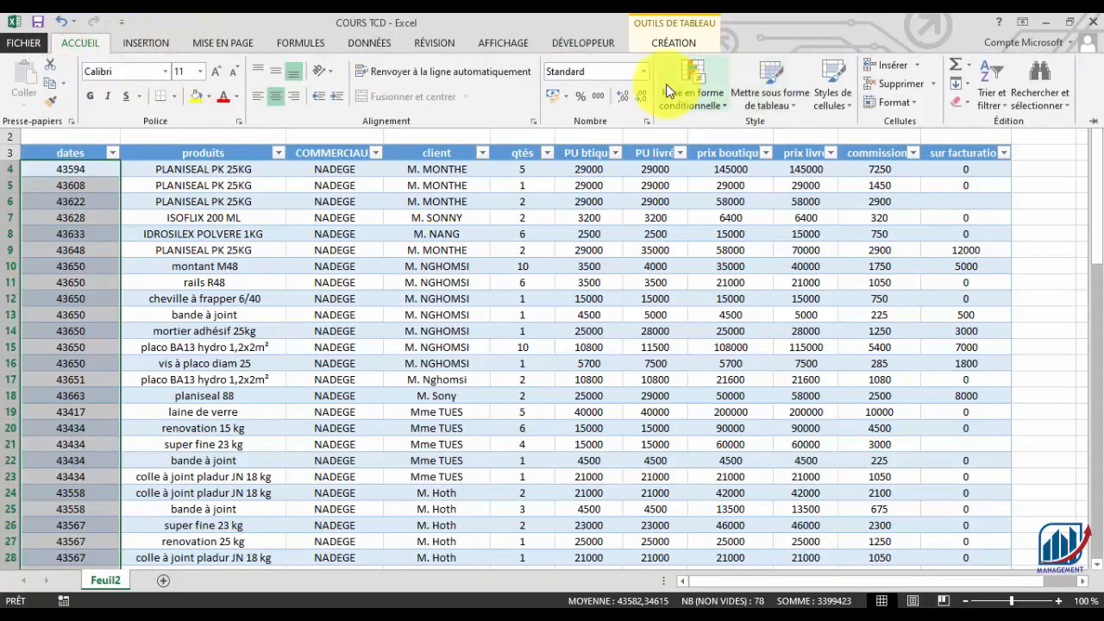
left_click(647, 75)
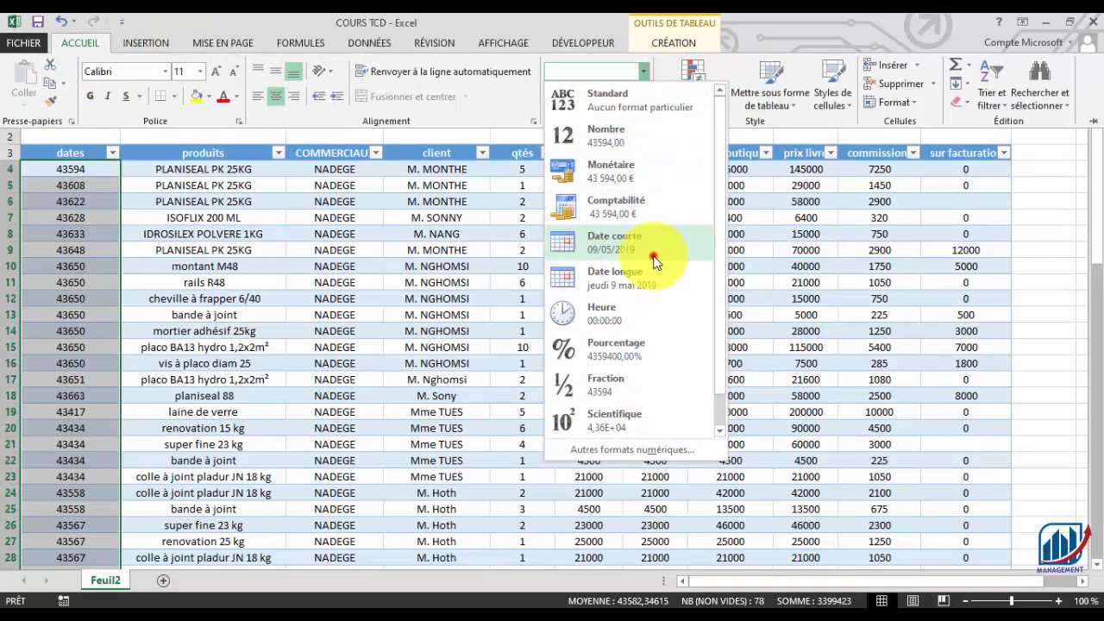
left_click(654, 258)
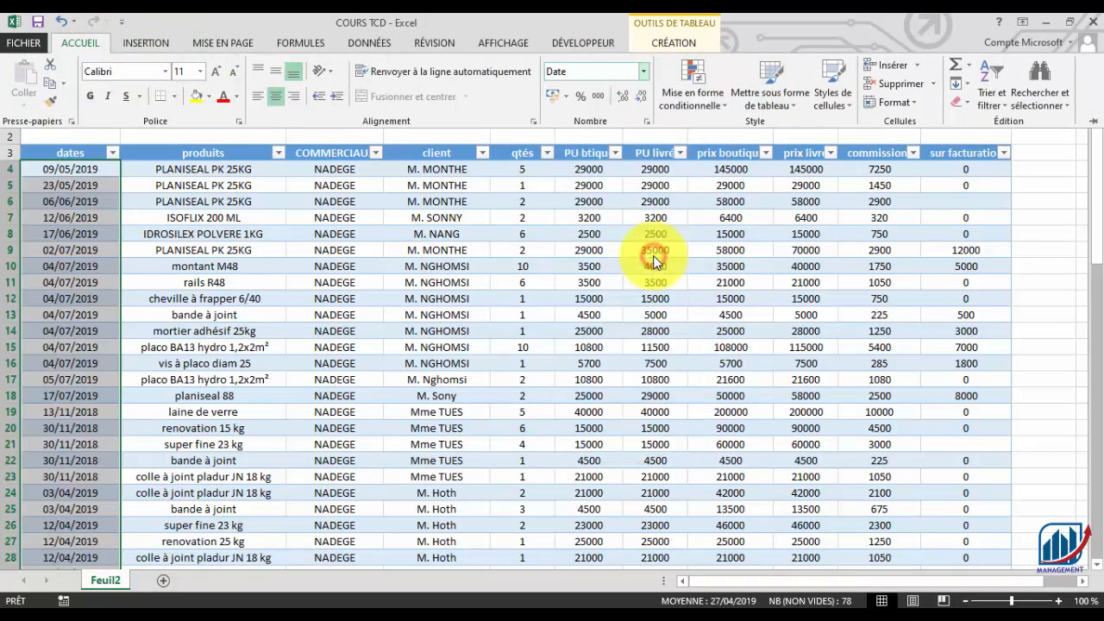
left_click(97, 175)
left_click(97, 175)
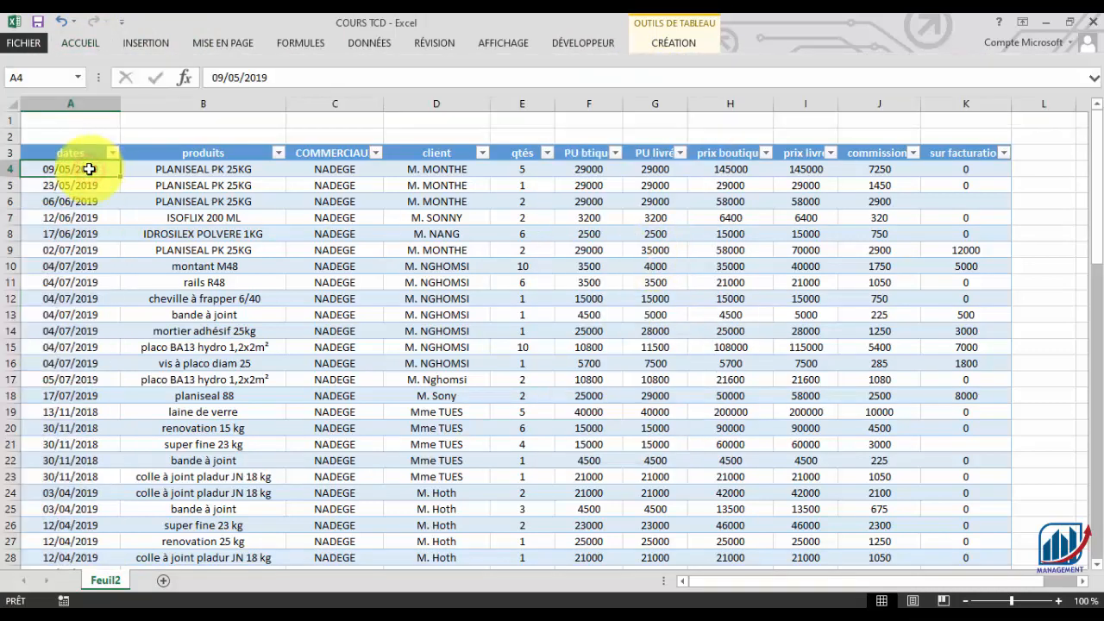
- Insert a new column between dates and produits and title it "mois"
left_click(168, 170)
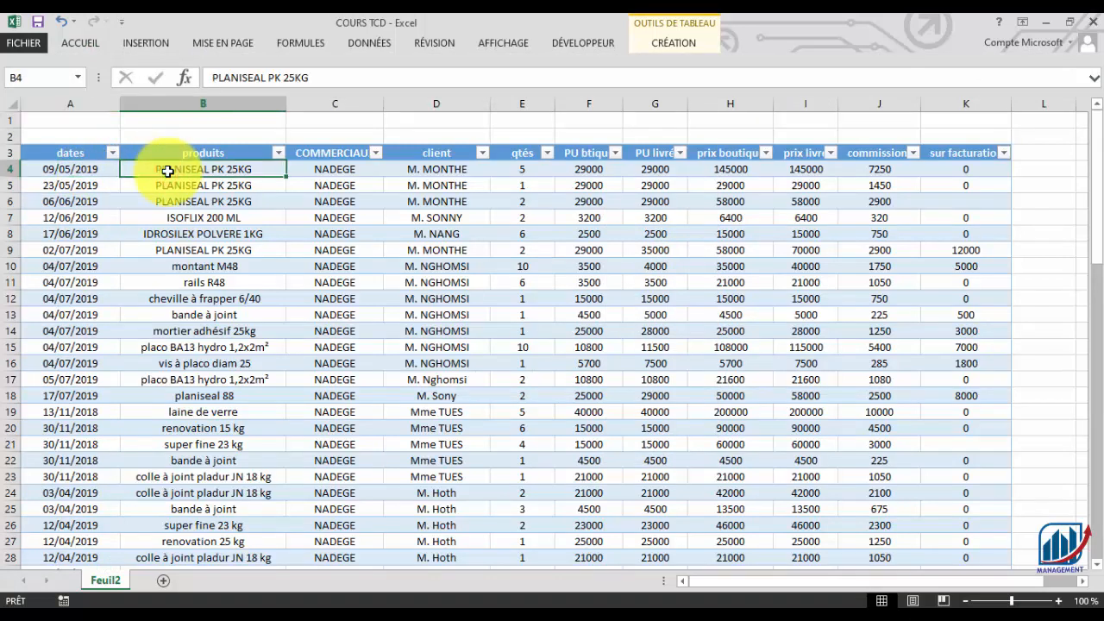
left_click(185, 104)
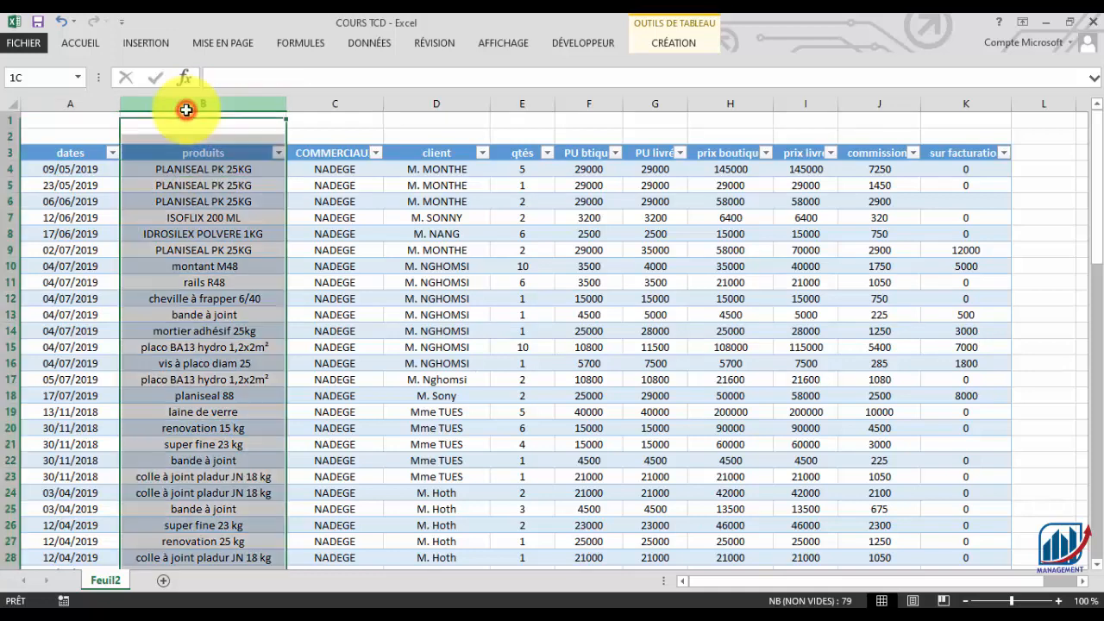
right_click(185, 104)
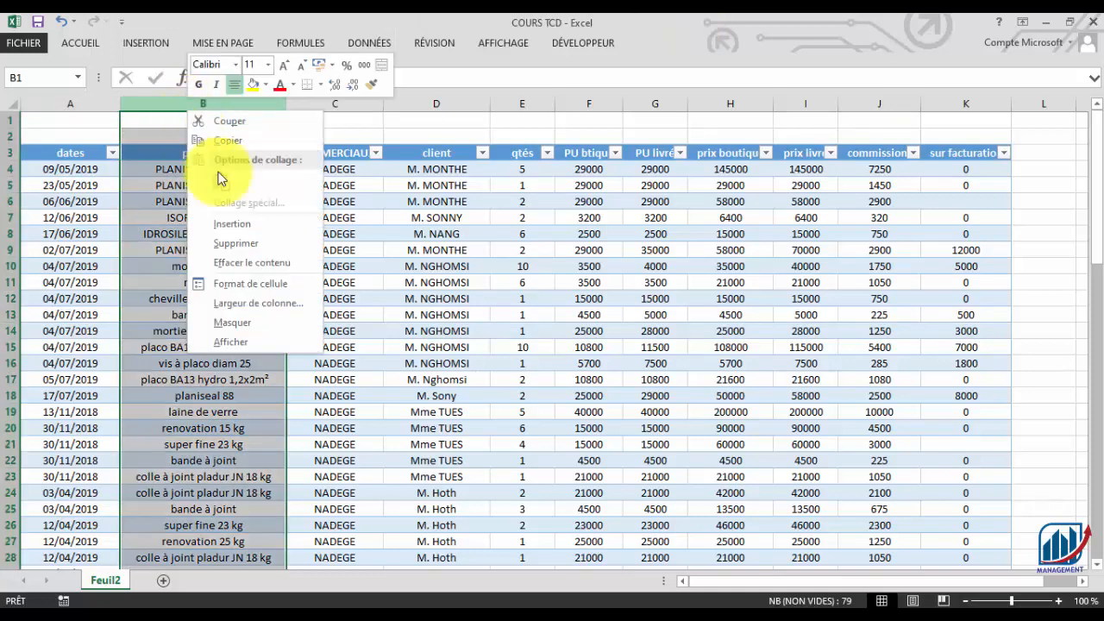
left_click(239, 222)
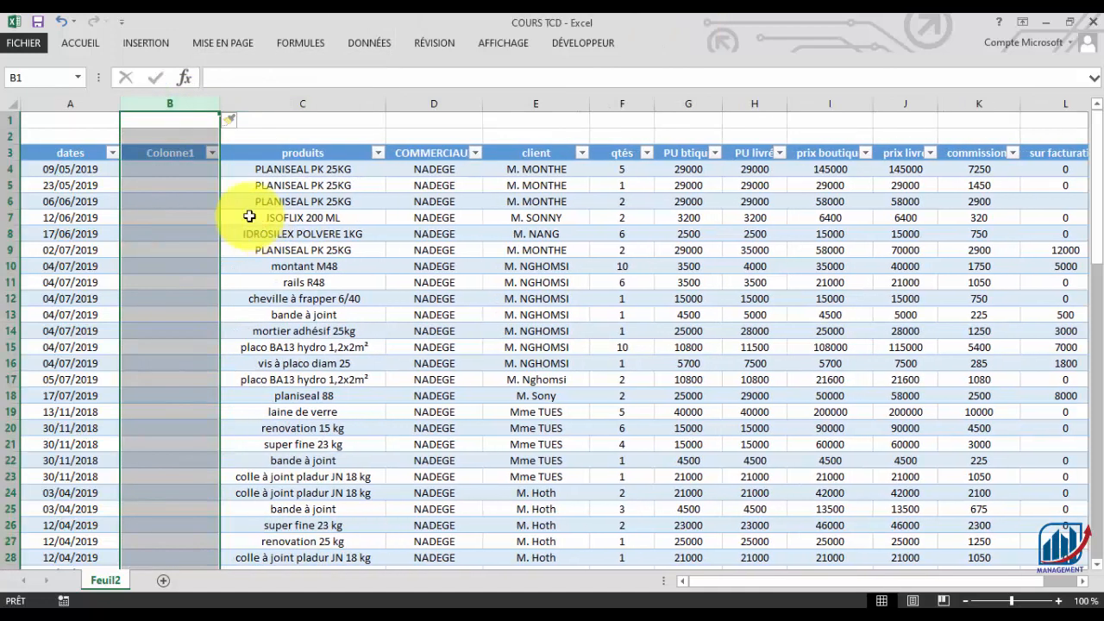
left_click(176, 152)
type("mo")
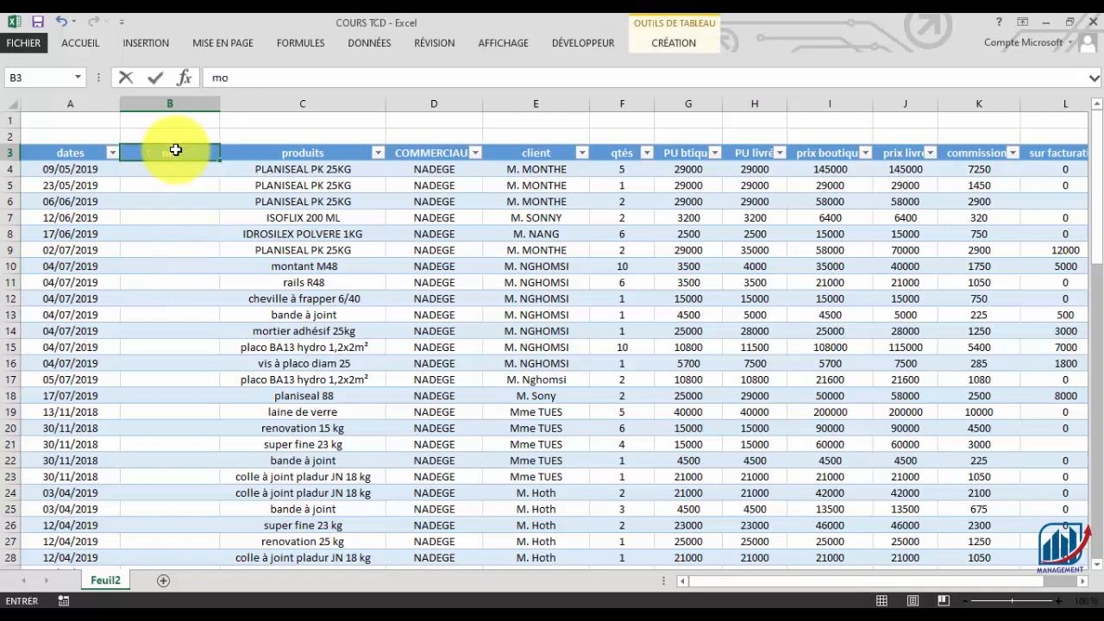
type("is")
key("Return")
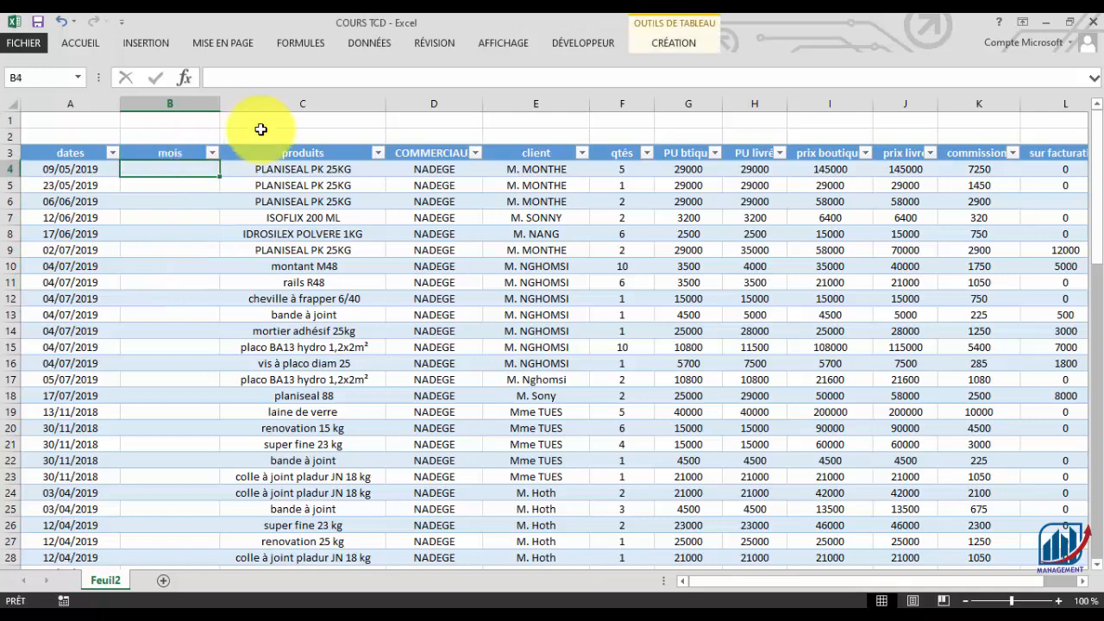
- Insert a new column between mois and produits and title it "semaine"
left_click(267, 103)
right_click(268, 103)
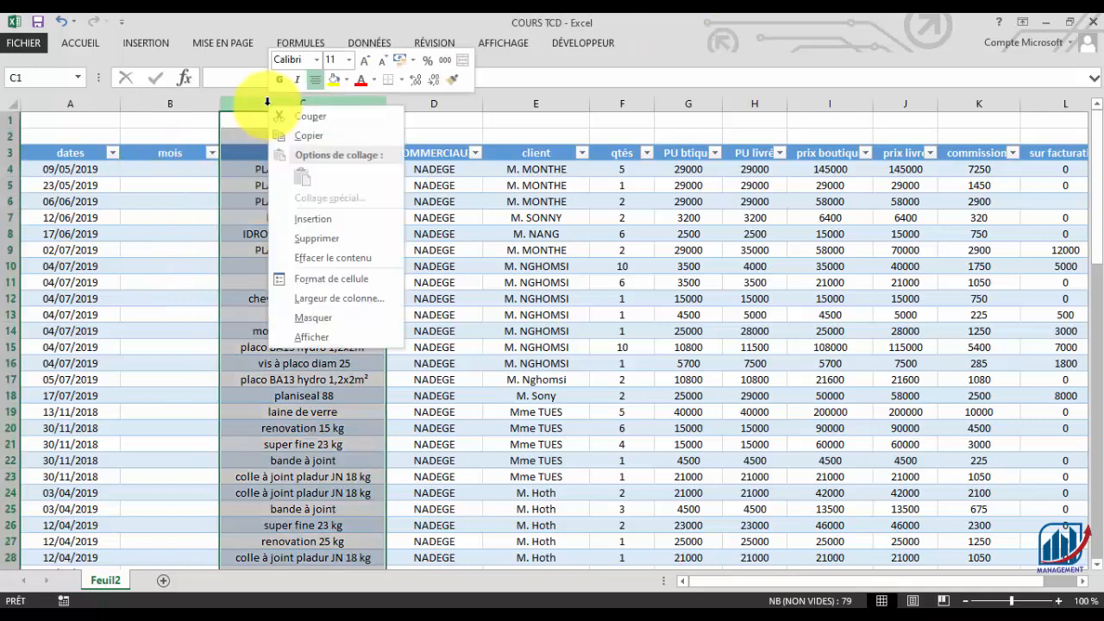
left_click(320, 216)
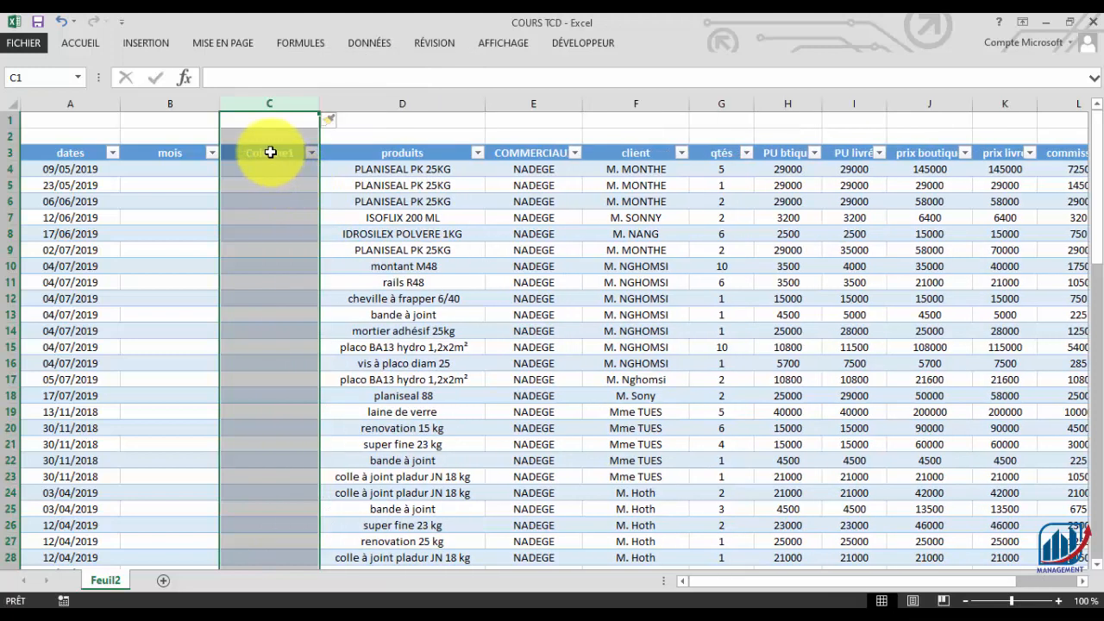
left_click(268, 152)
type("sem")
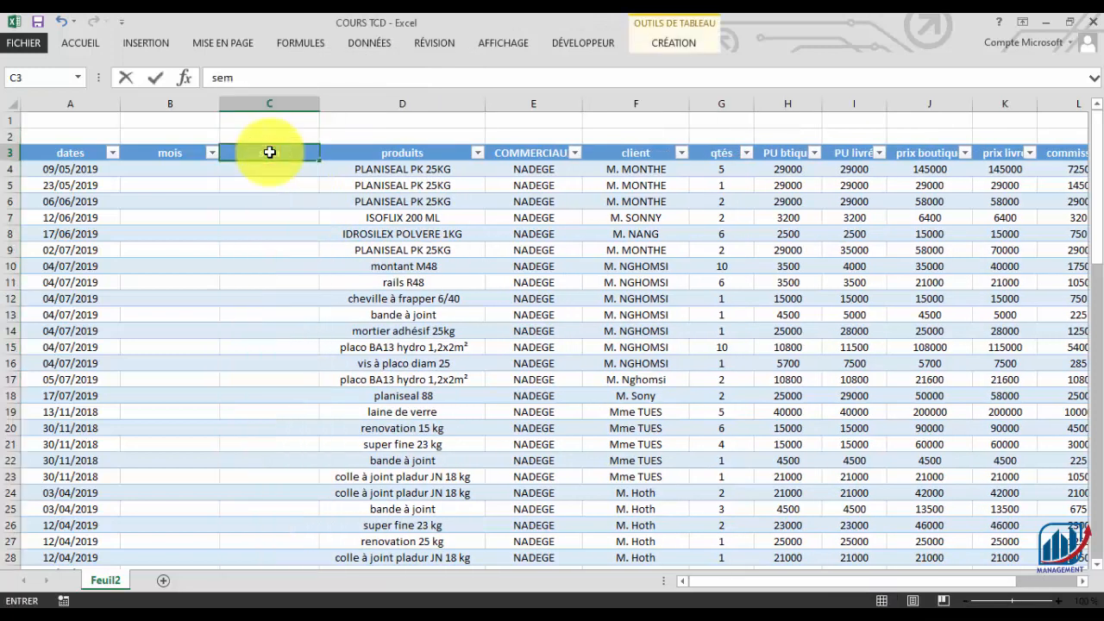
type("aine")
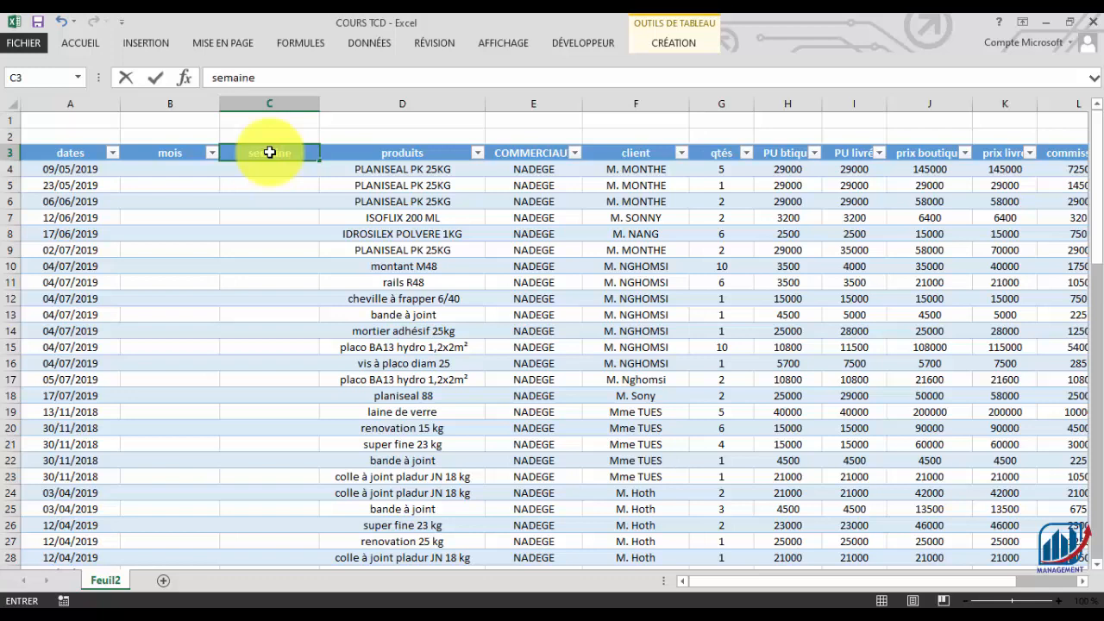
- Insert a new column between semaine and produits and title it "annee"
left_click(376, 103)
right_click(376, 103)
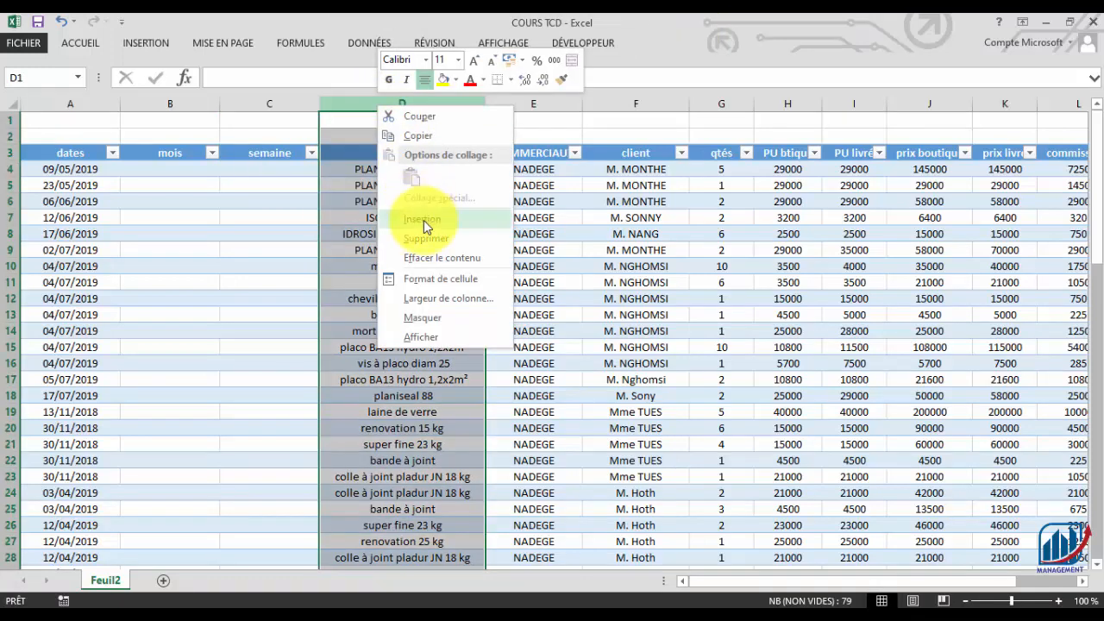
left_click(424, 220)
left_click(357, 154)
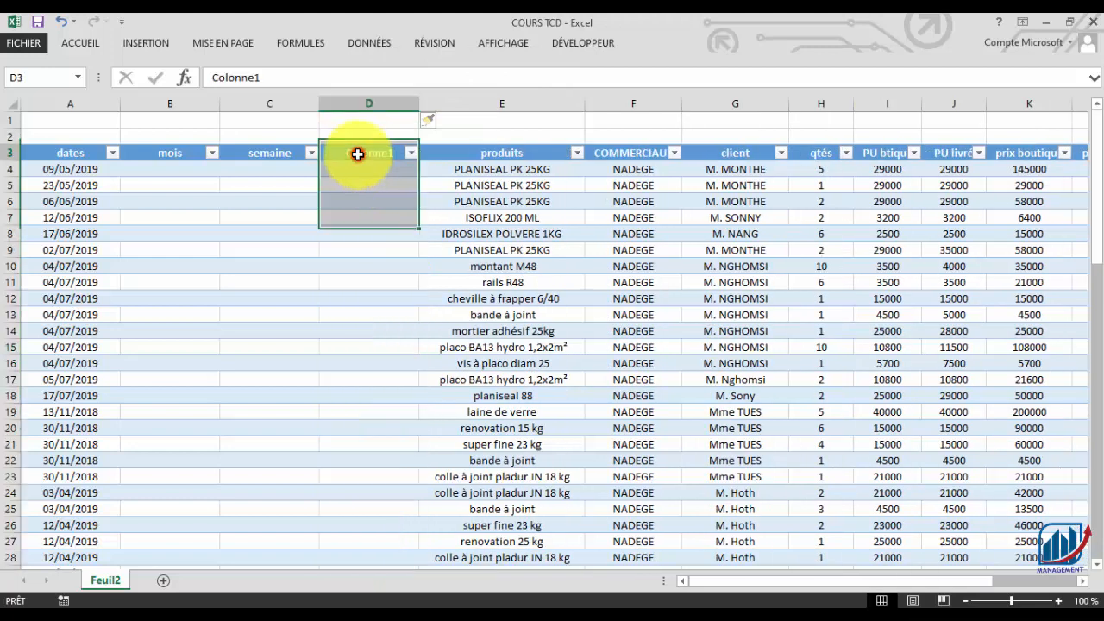
type("q")
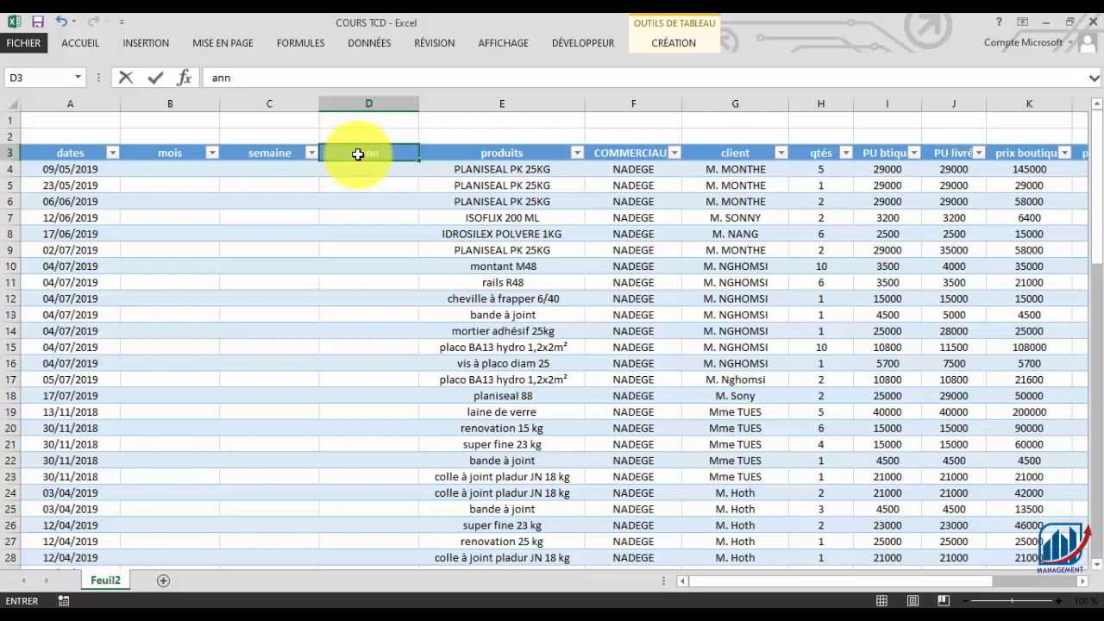
key("Return")
left_click(178, 167)
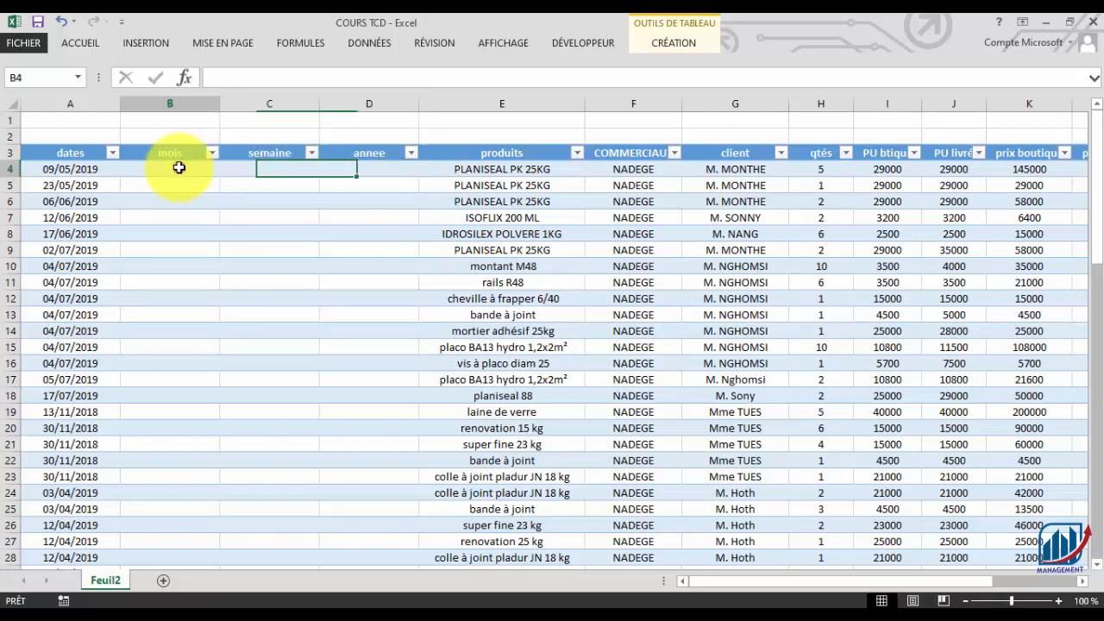
type("=tex")
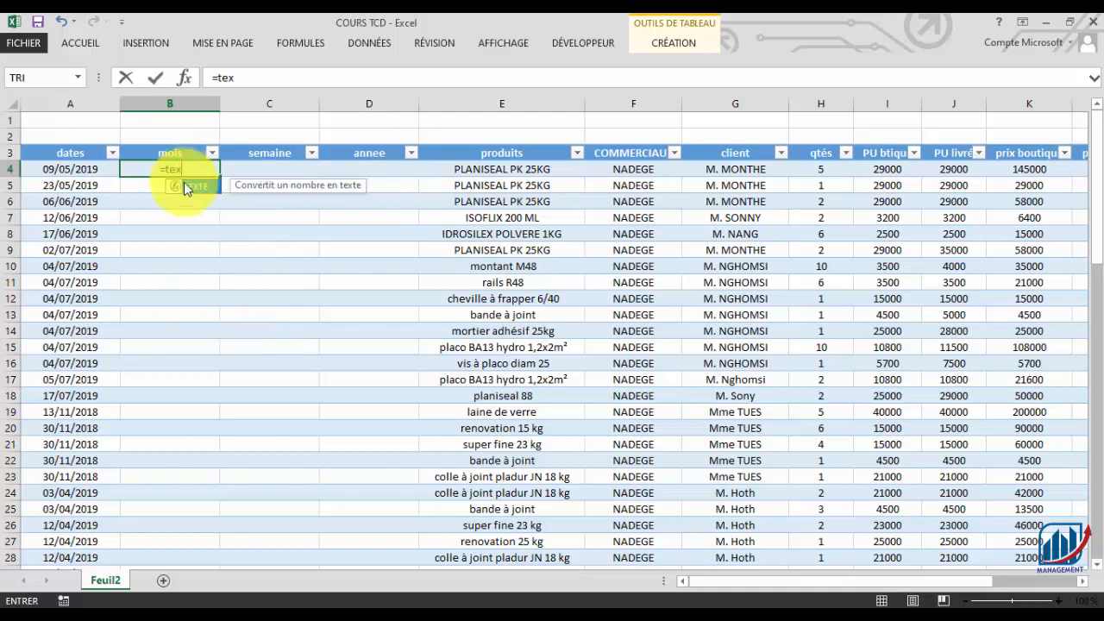
double_click(195, 187)
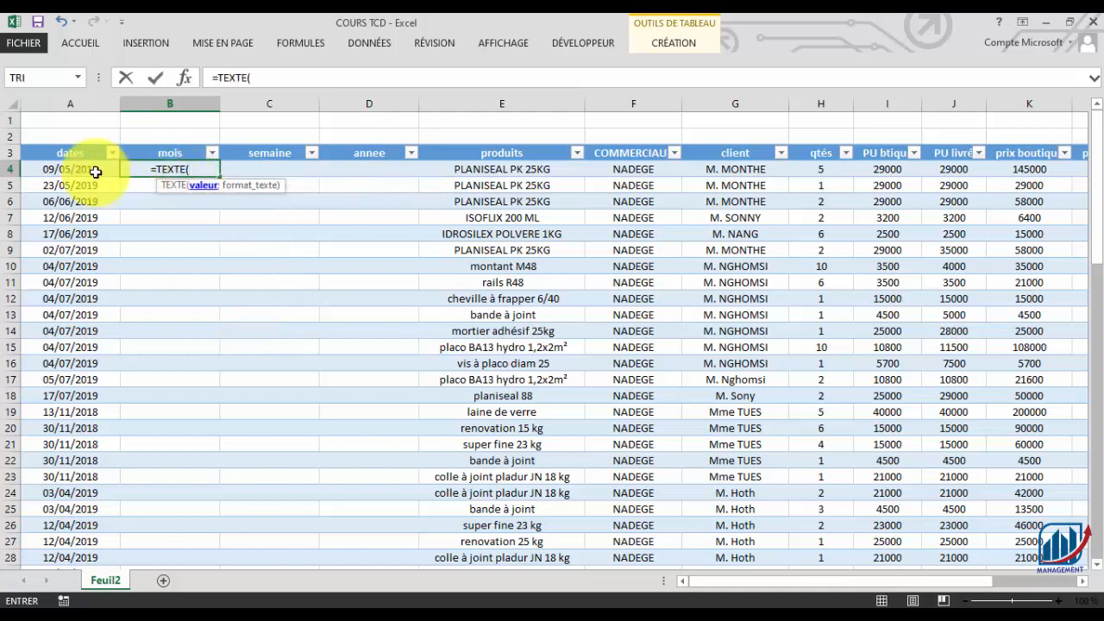
left_click(87, 168)
type(";")
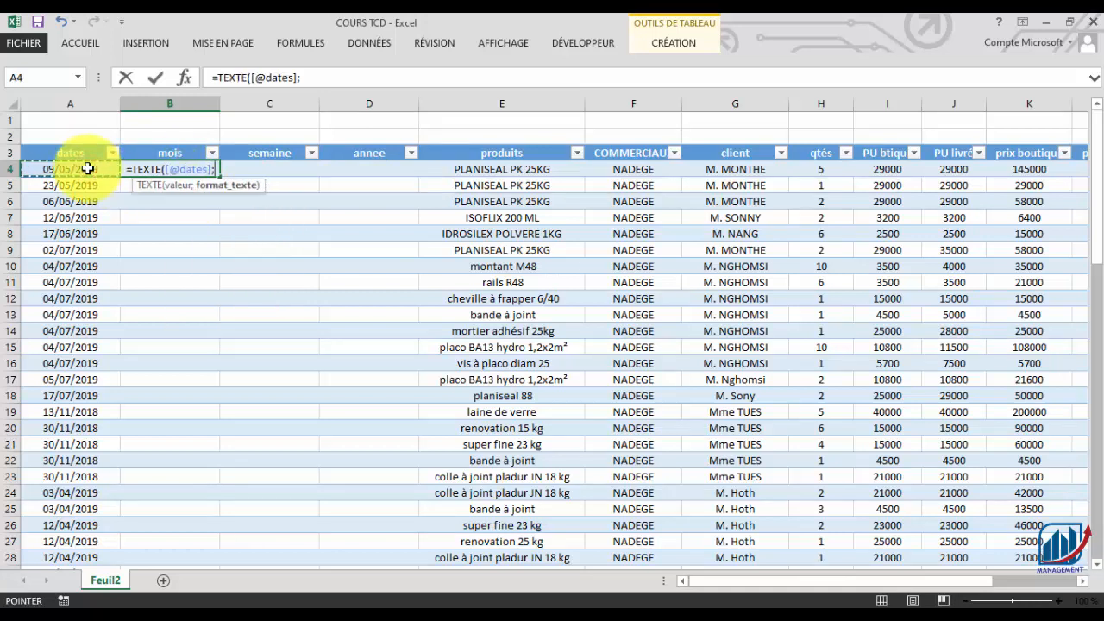
type("\"")
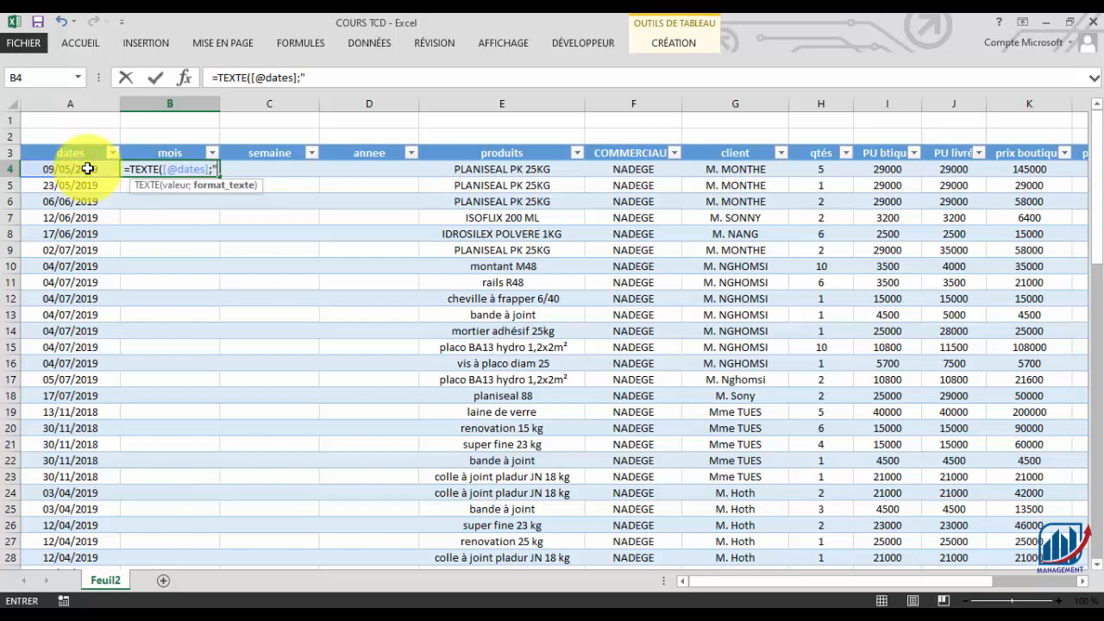
type("MMMM\"")
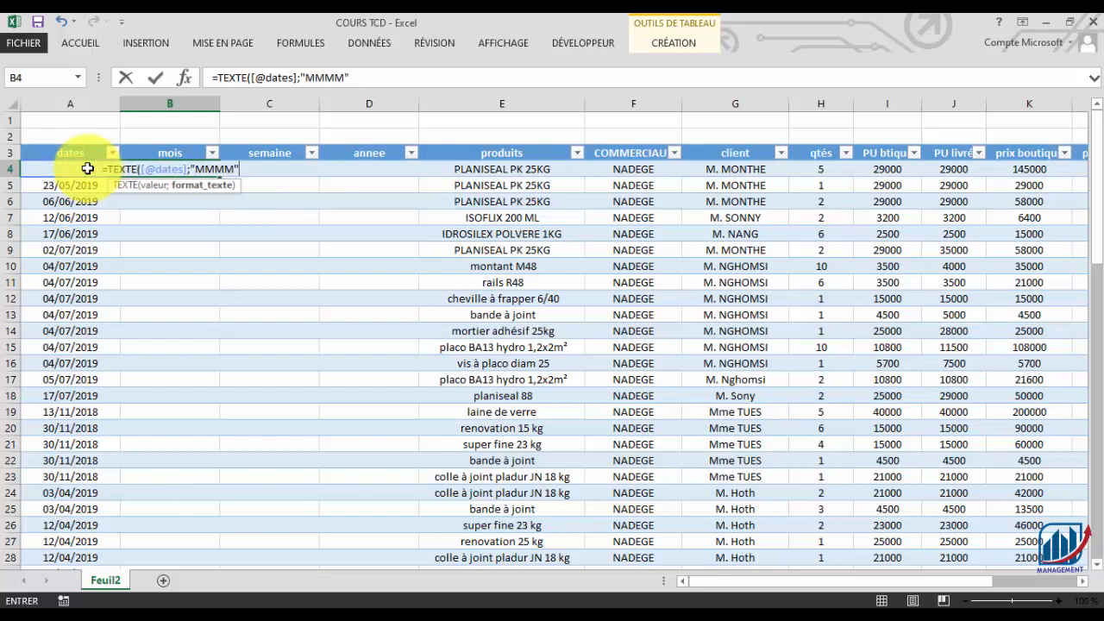
type(")")
key("Return")
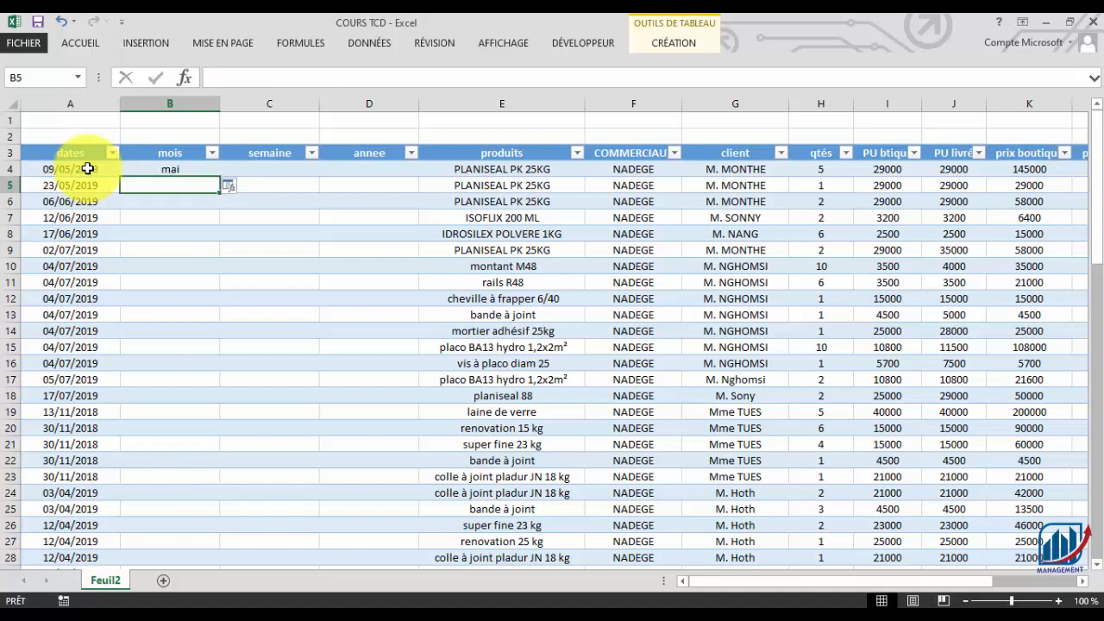
left_click(163, 168)
double_click(216, 174)
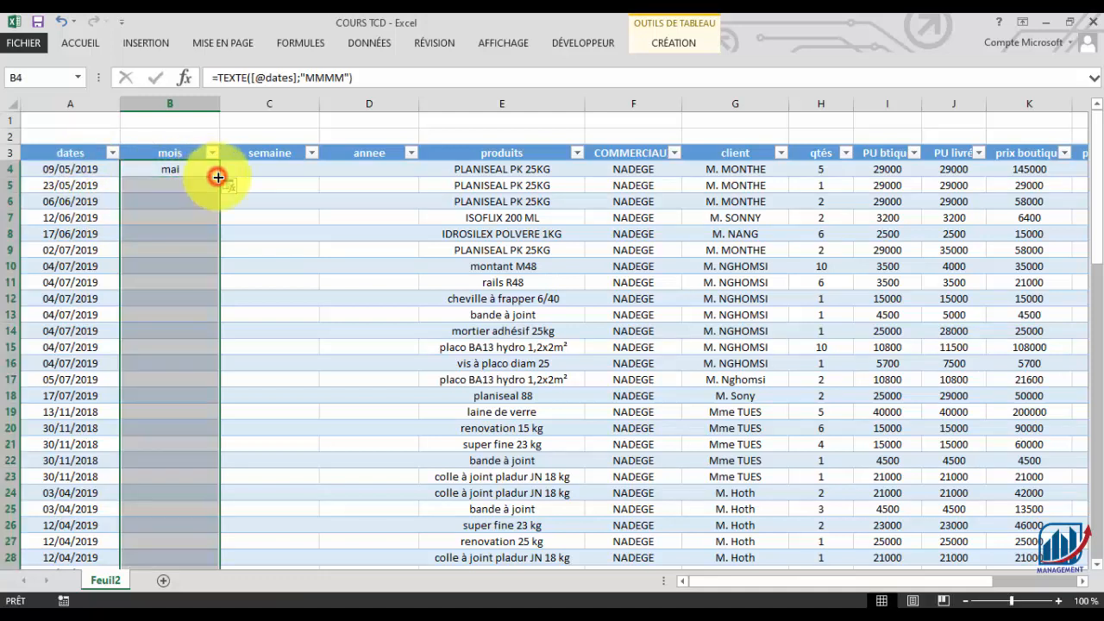
left_click(282, 171)
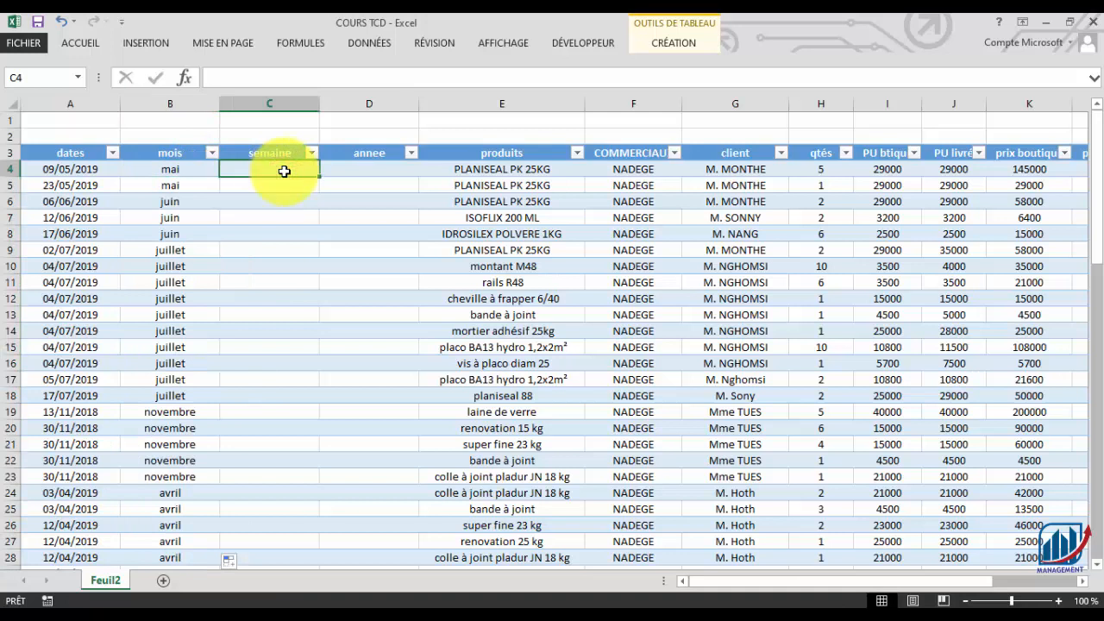
type("=no")
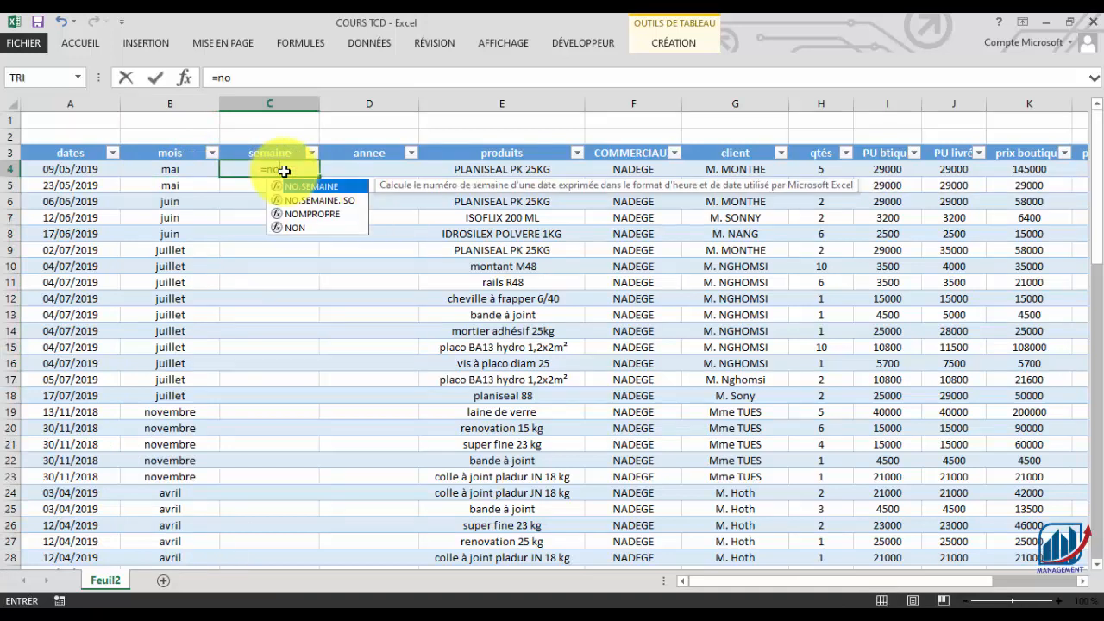
double_click(307, 188)
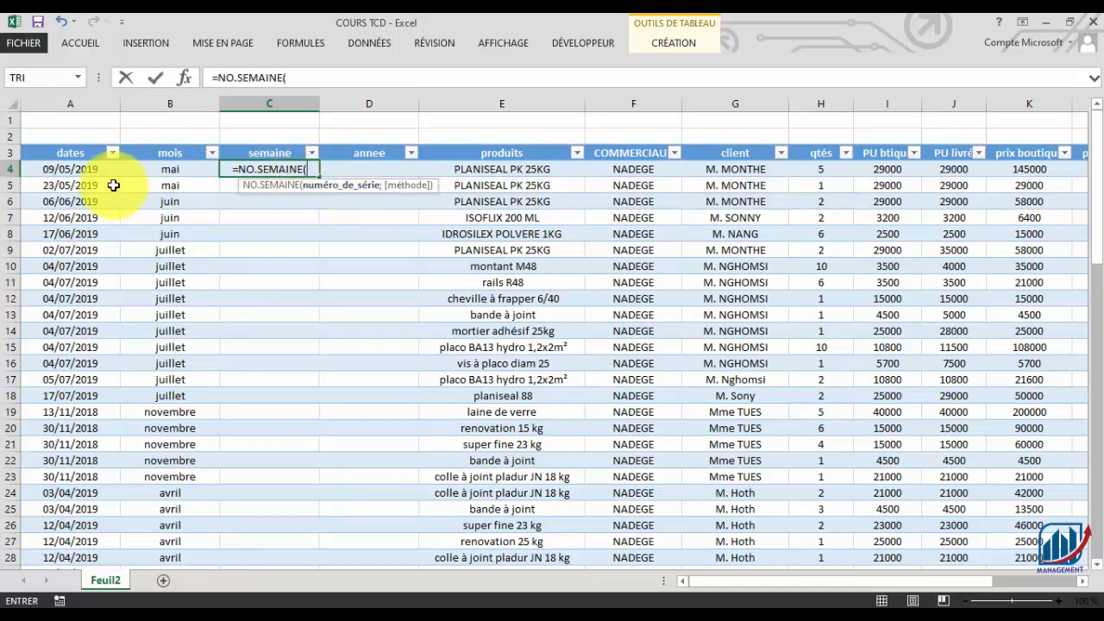
left_click(83, 170)
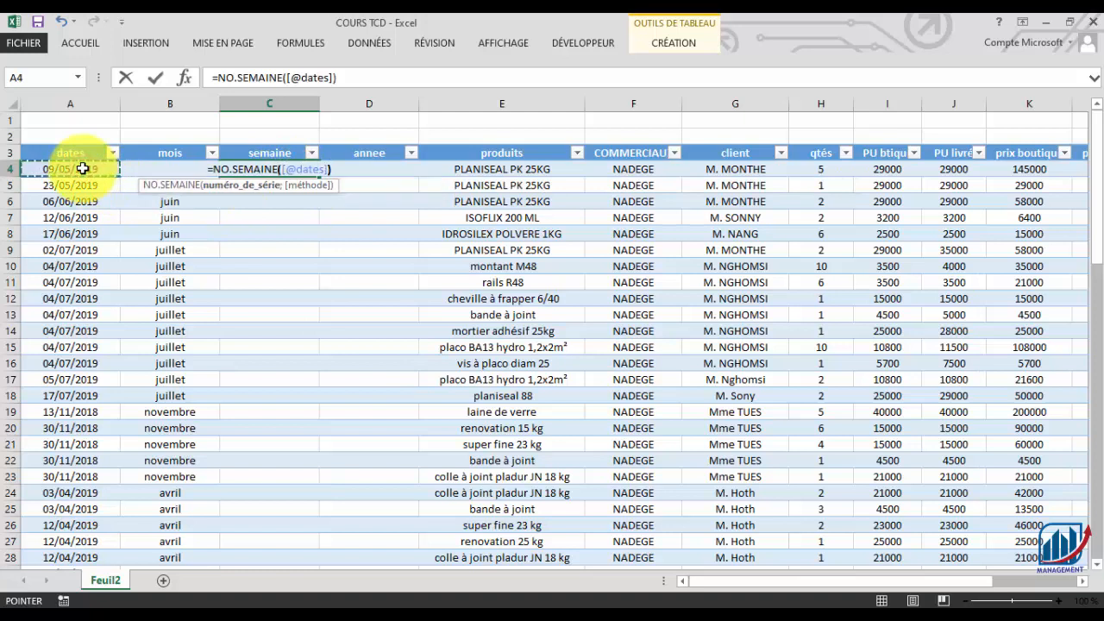
key("Return")
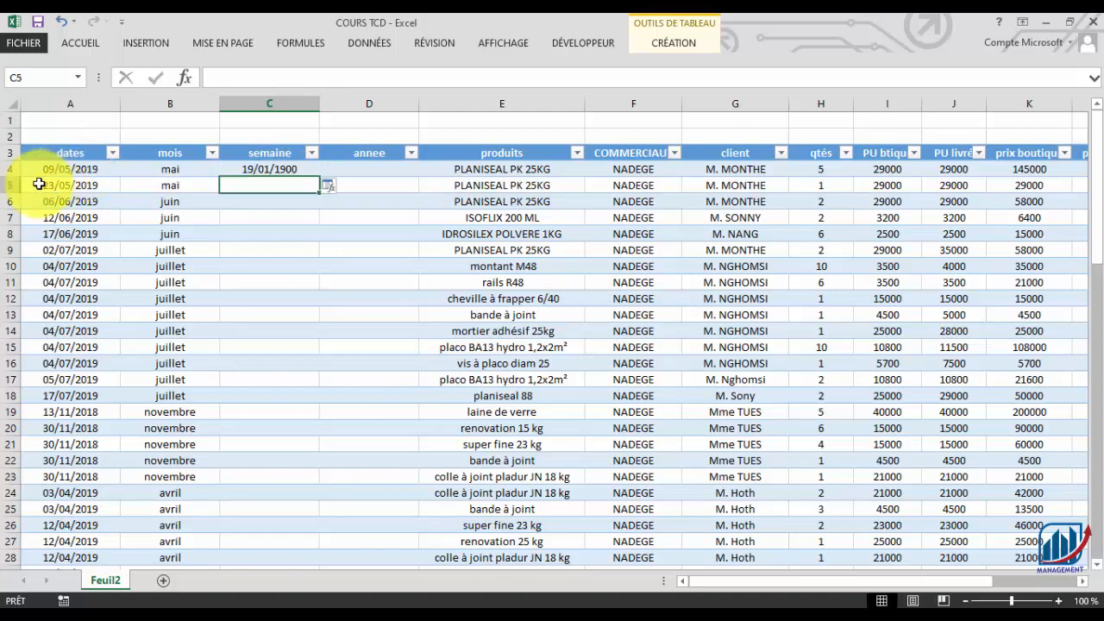
left_click(259, 171)
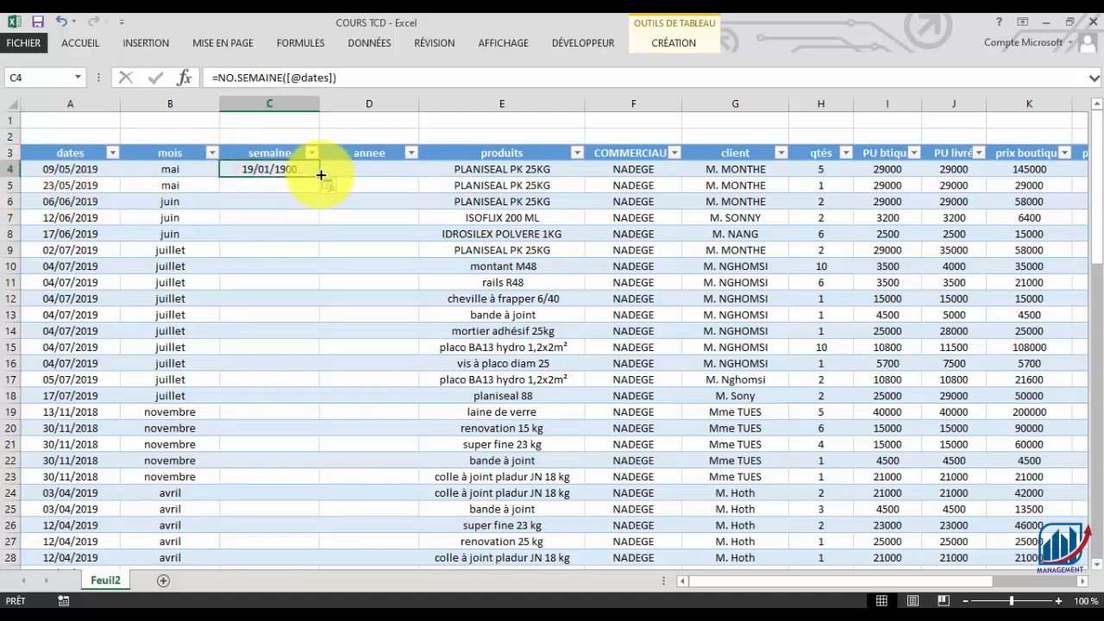
double_click(319, 175)
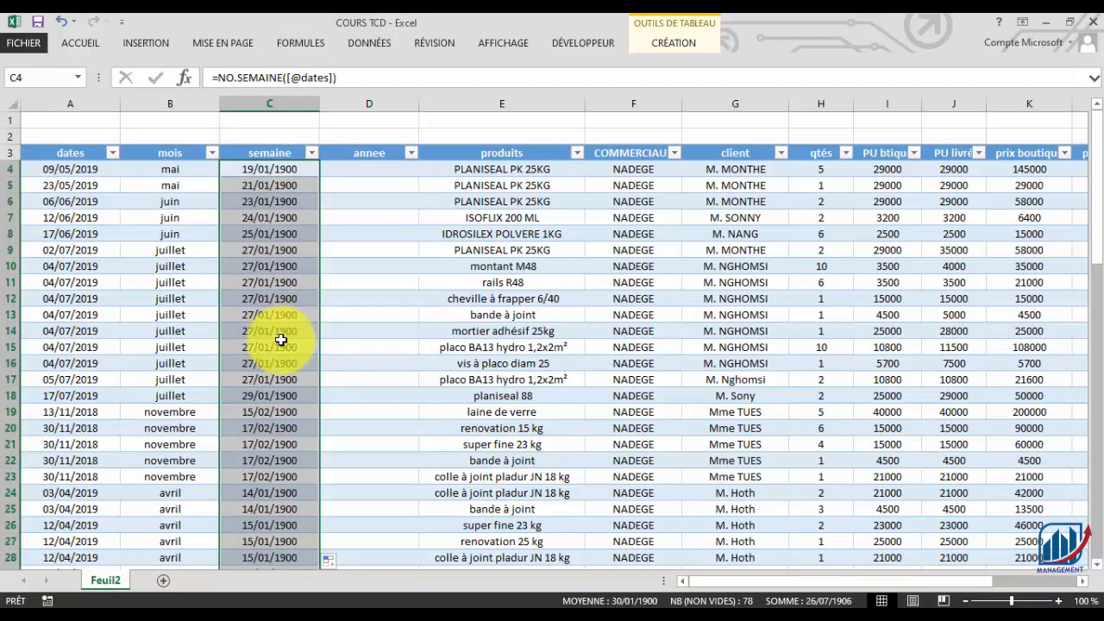
- Set the number format of all semaine values to Standard
left_click(82, 44)
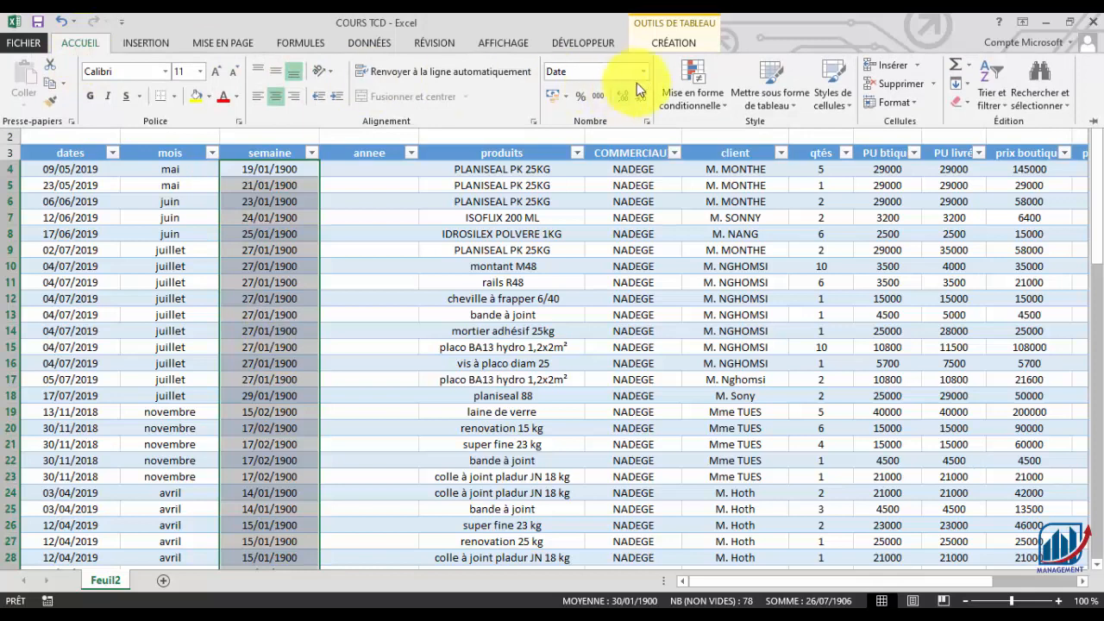
left_click(643, 75)
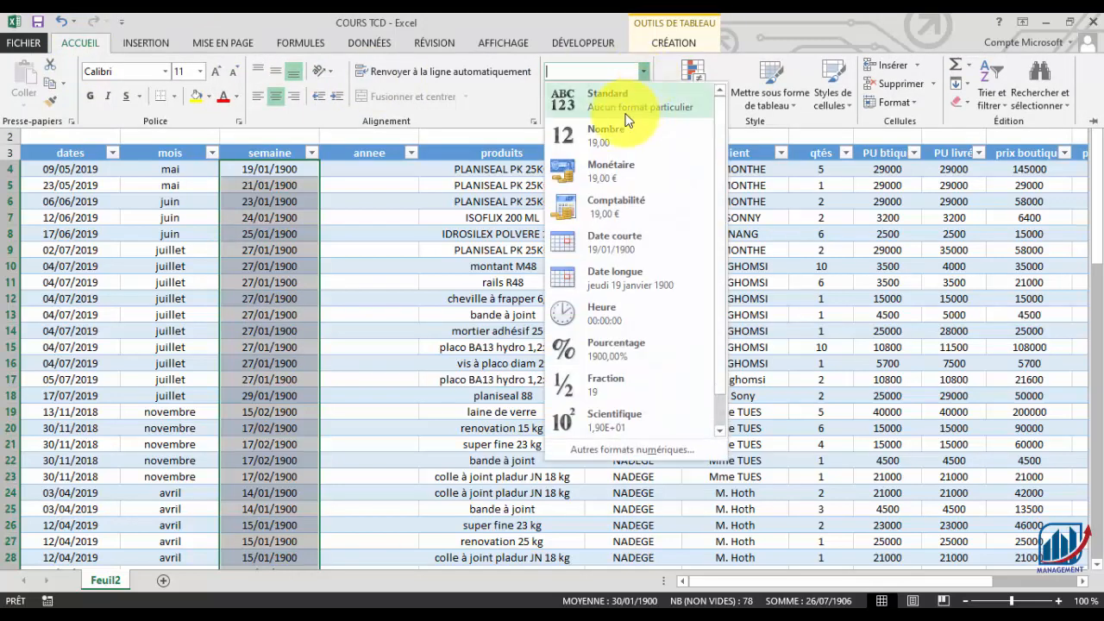
left_click(623, 104)
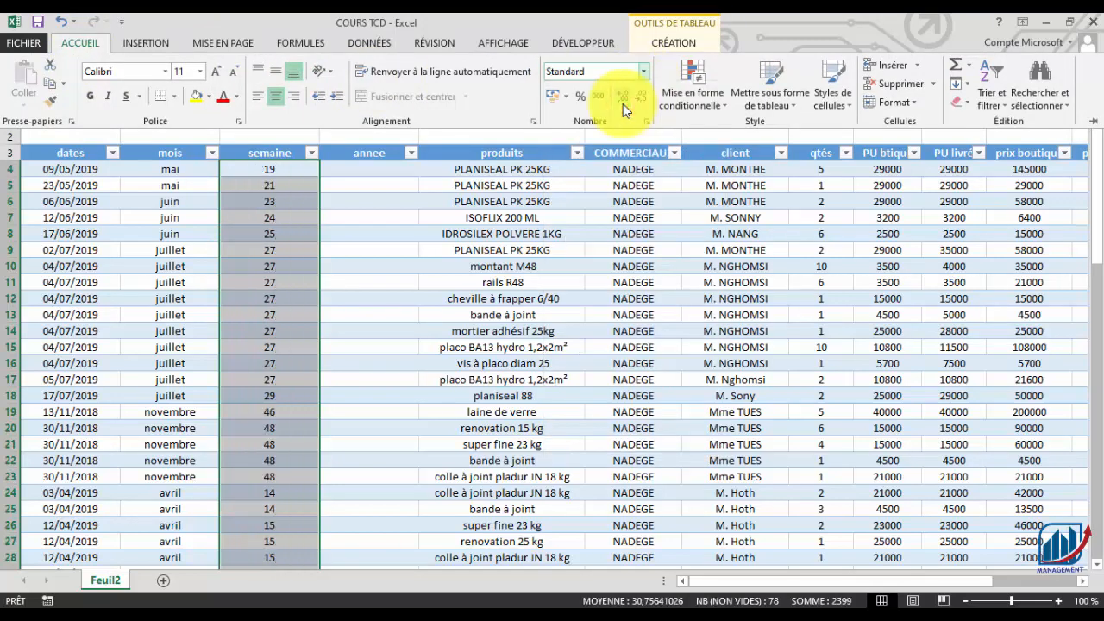
left_click(343, 209)
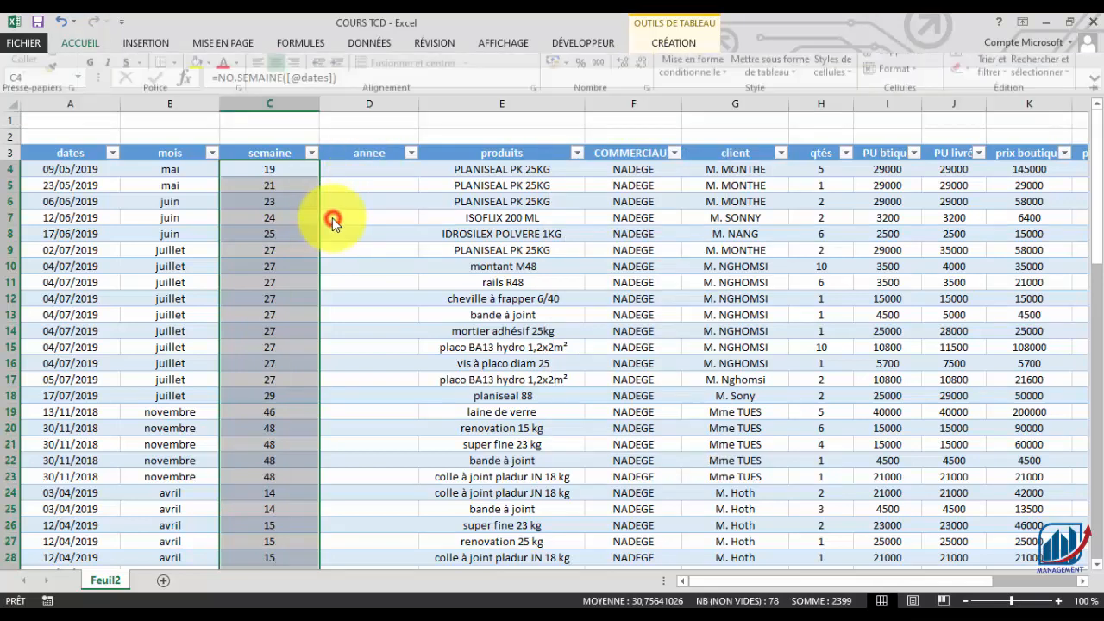
left_click(352, 170)
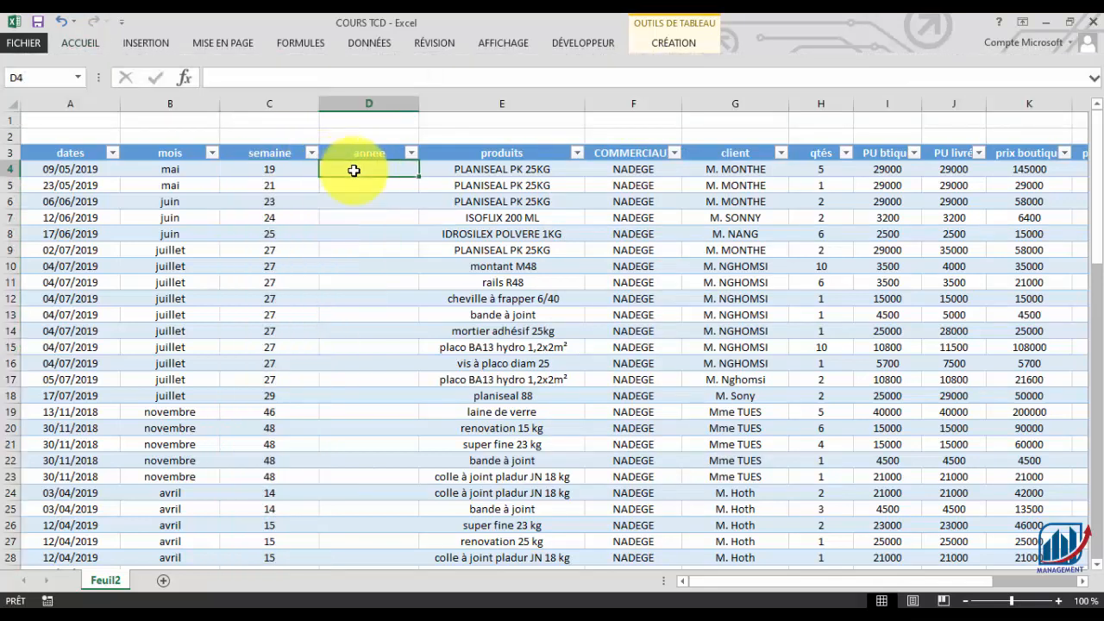
type("=")
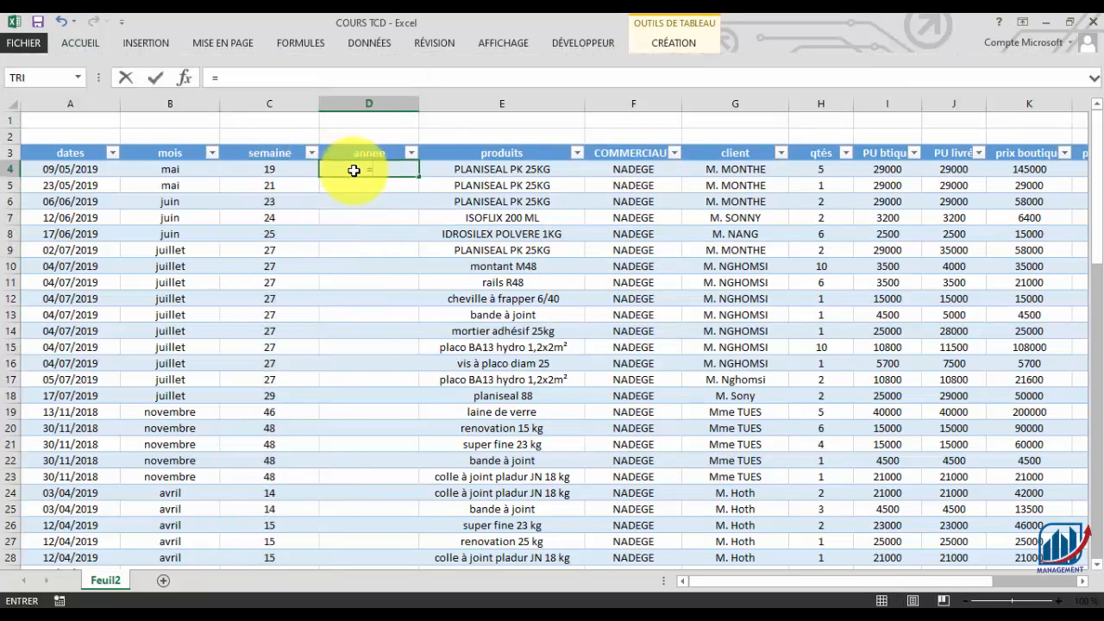
type("q")
key("BackSpace")
type("ann")
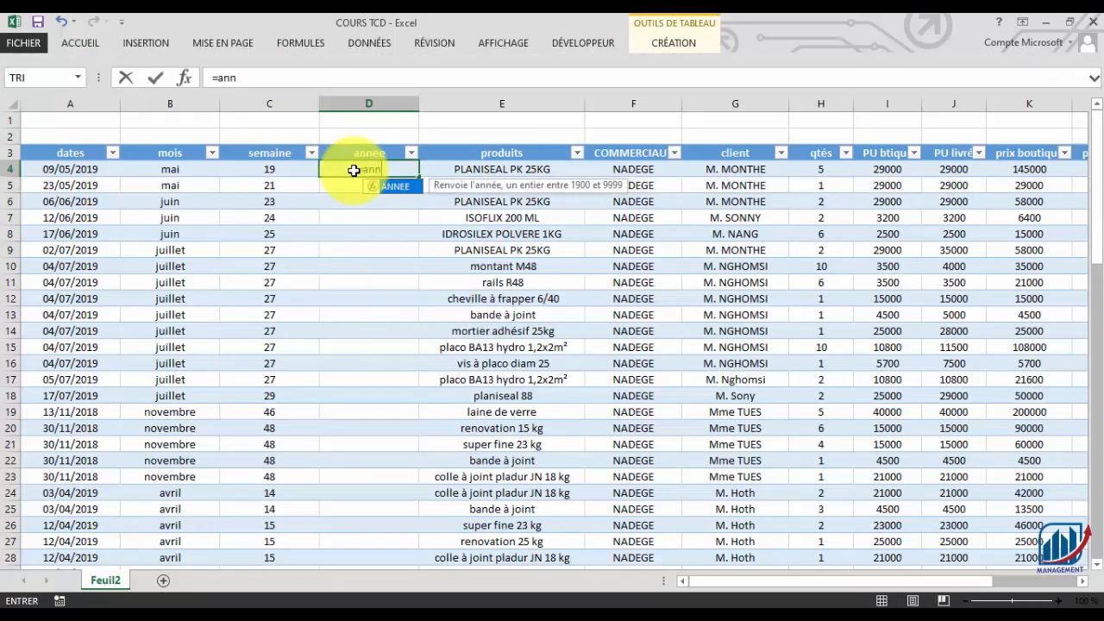
double_click(391, 188)
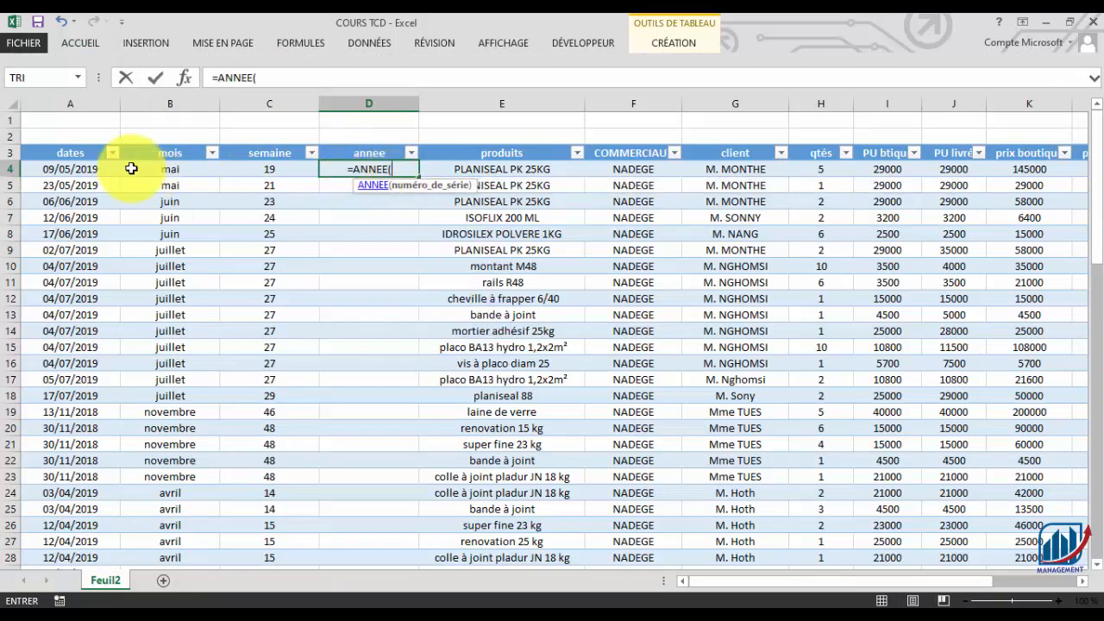
left_click(91, 168)
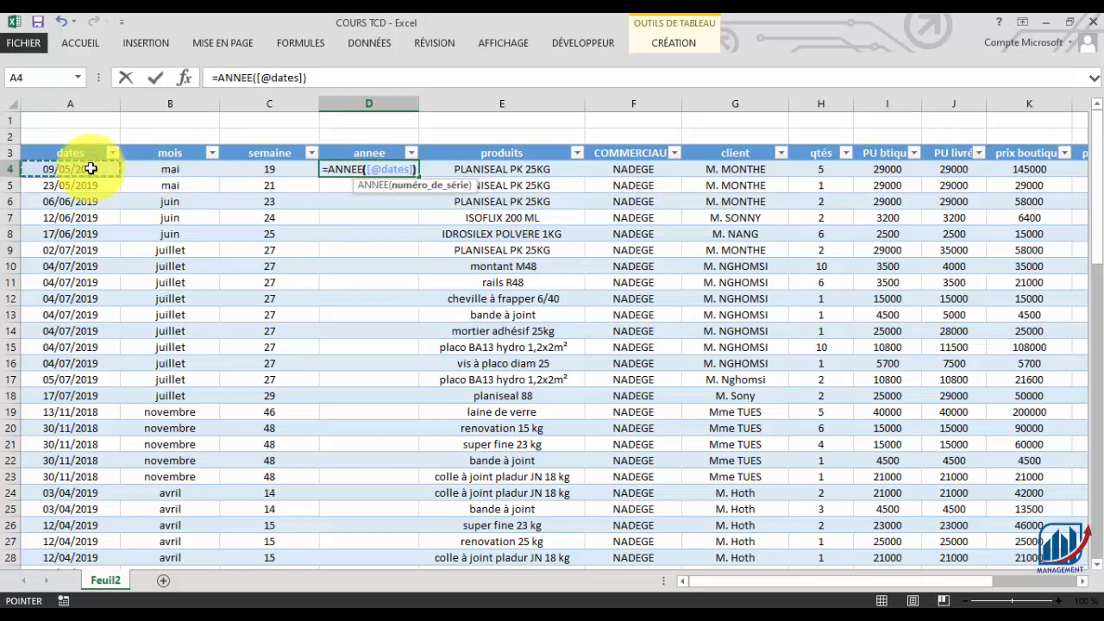
key("Return")
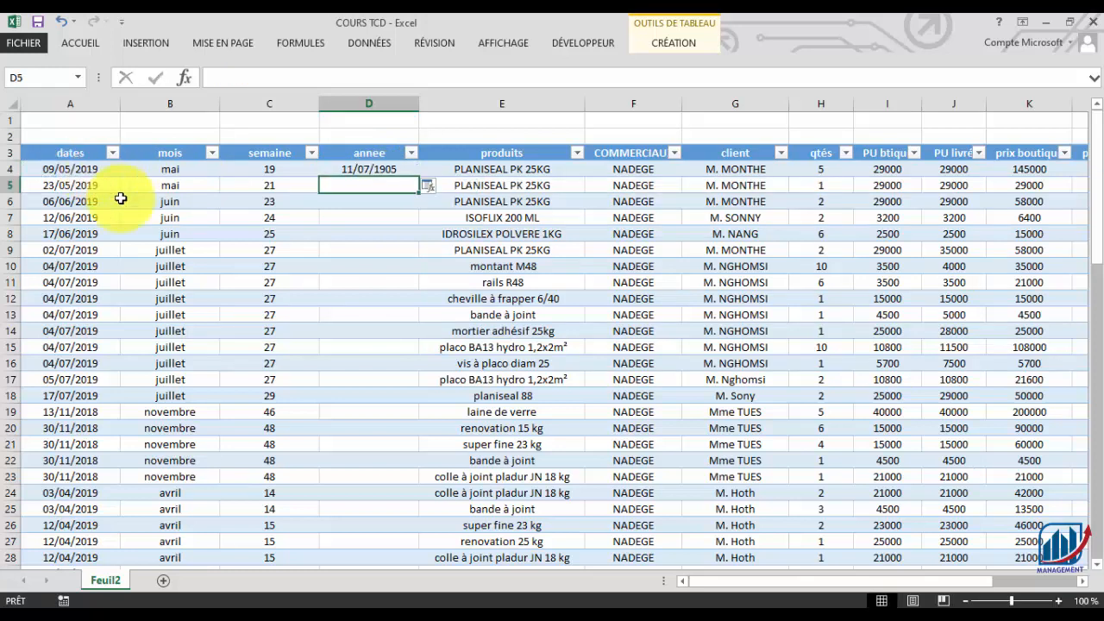
left_click(381, 167)
double_click(419, 178)
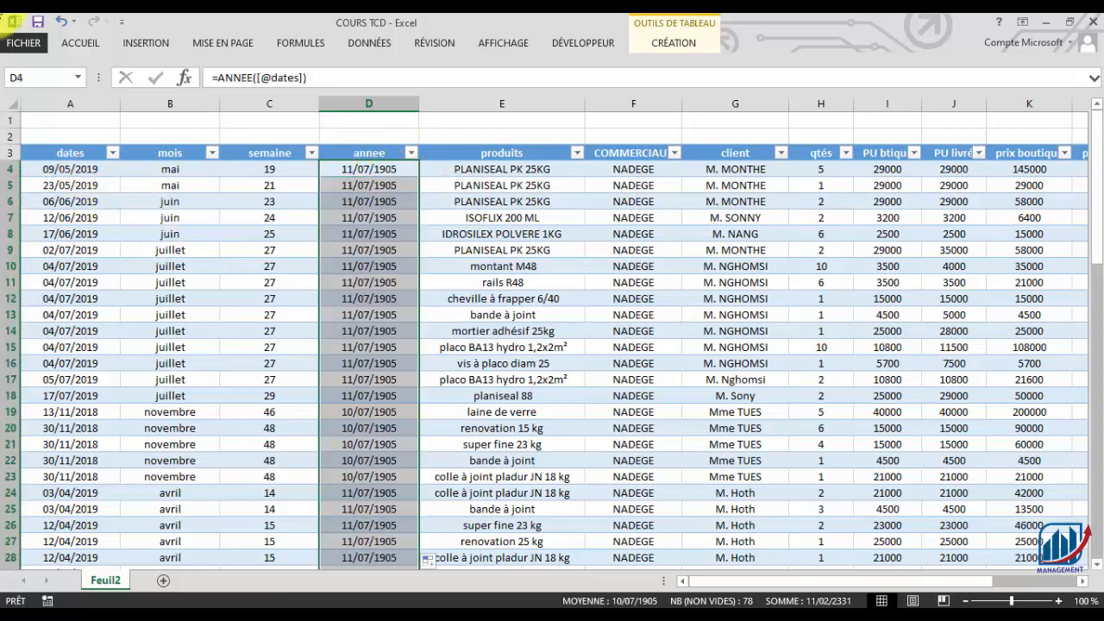
- Set the number format of all annee values to Standard
left_click(89, 42)
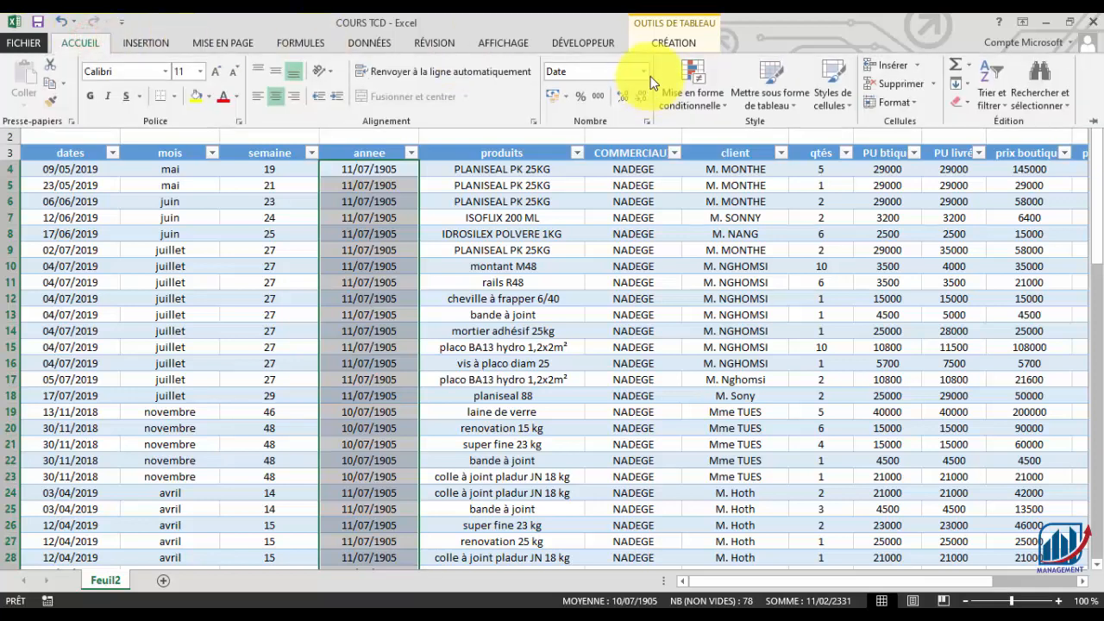
left_click(645, 73)
left_click(632, 105)
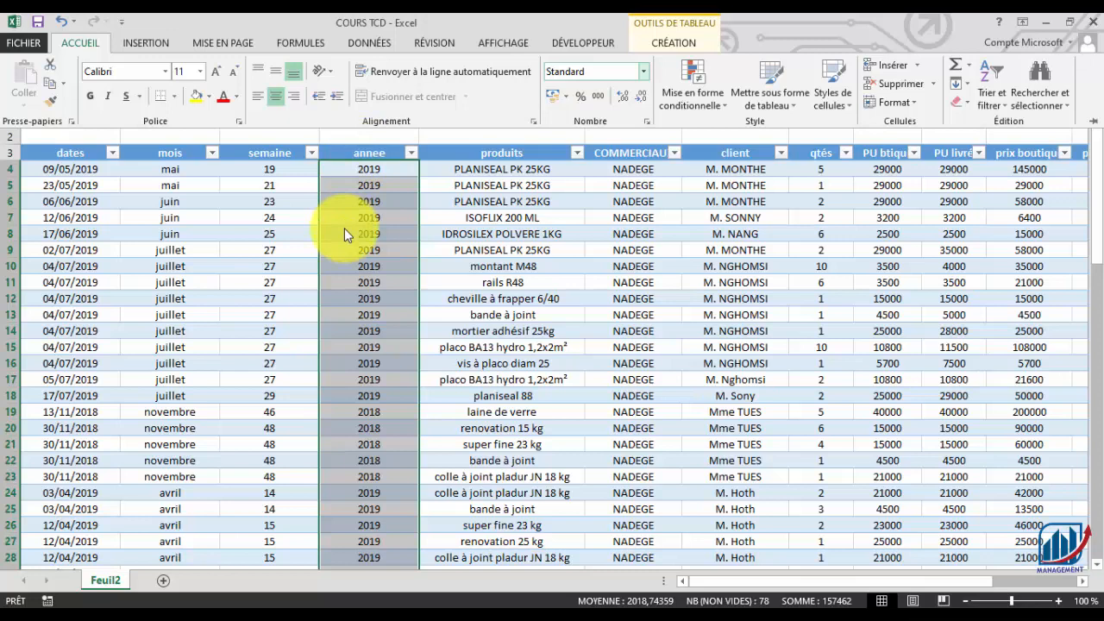
left_click(276, 169)
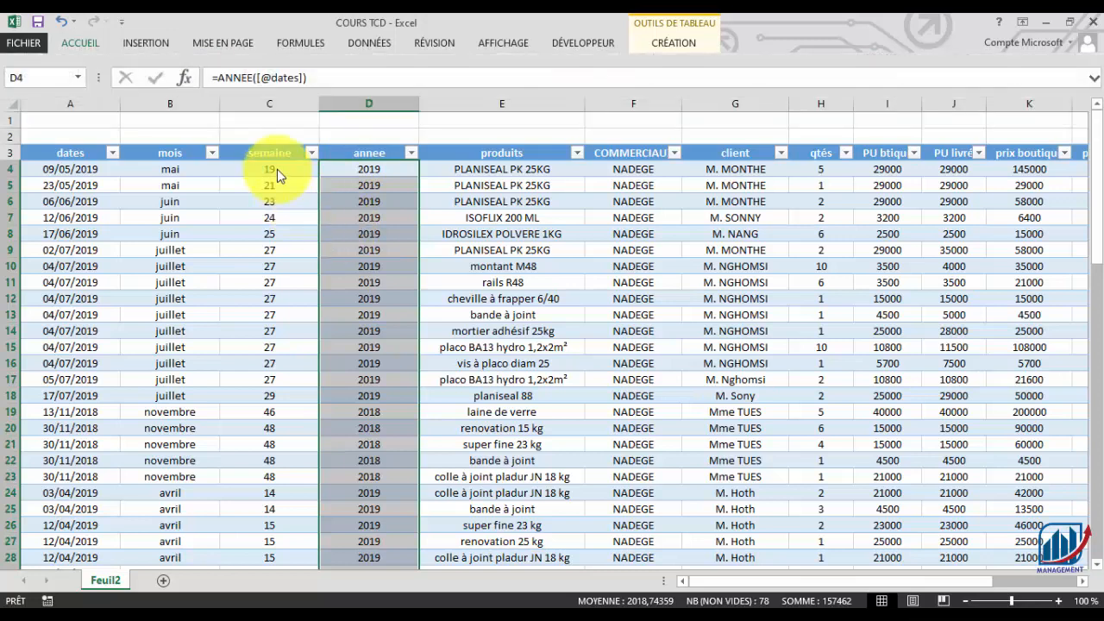
left_click(277, 169)
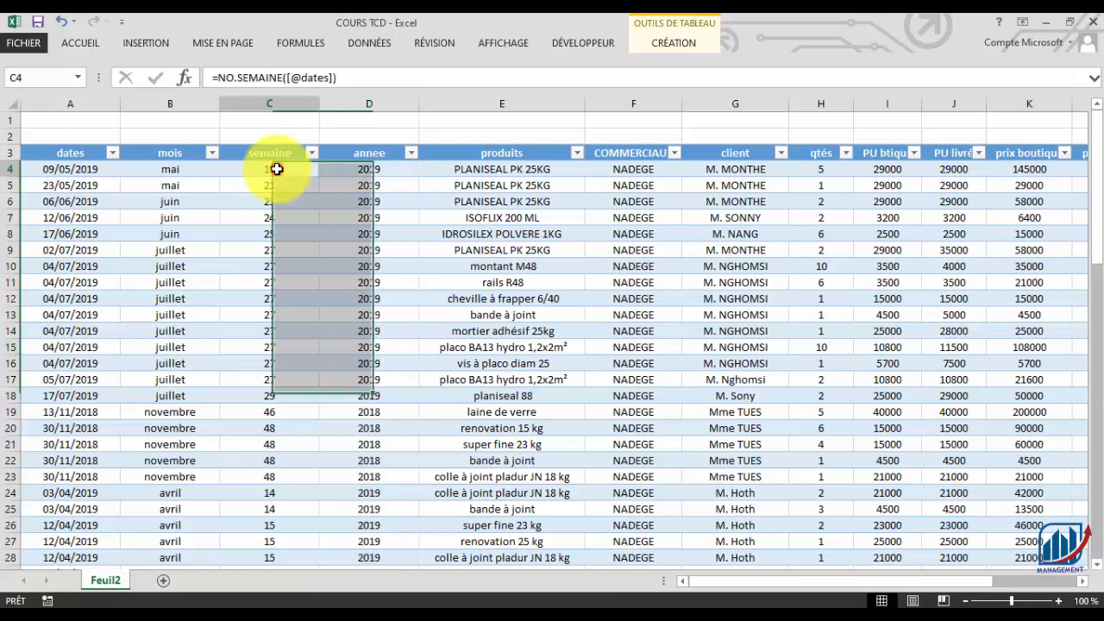
left_click(507, 200)
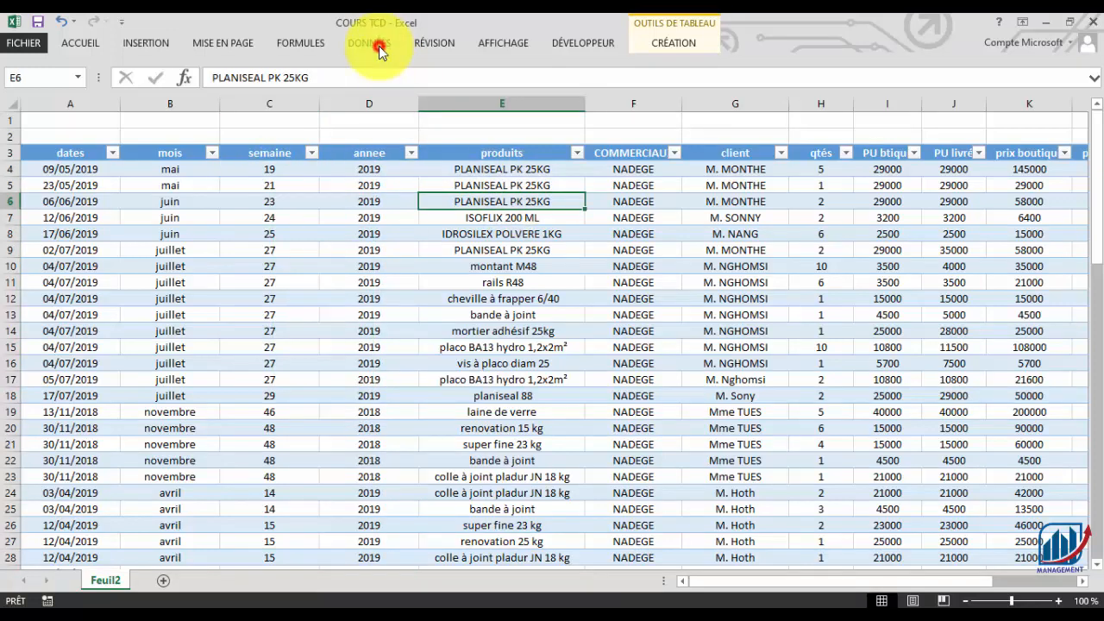
left_click(380, 47)
left_click(242, 75)
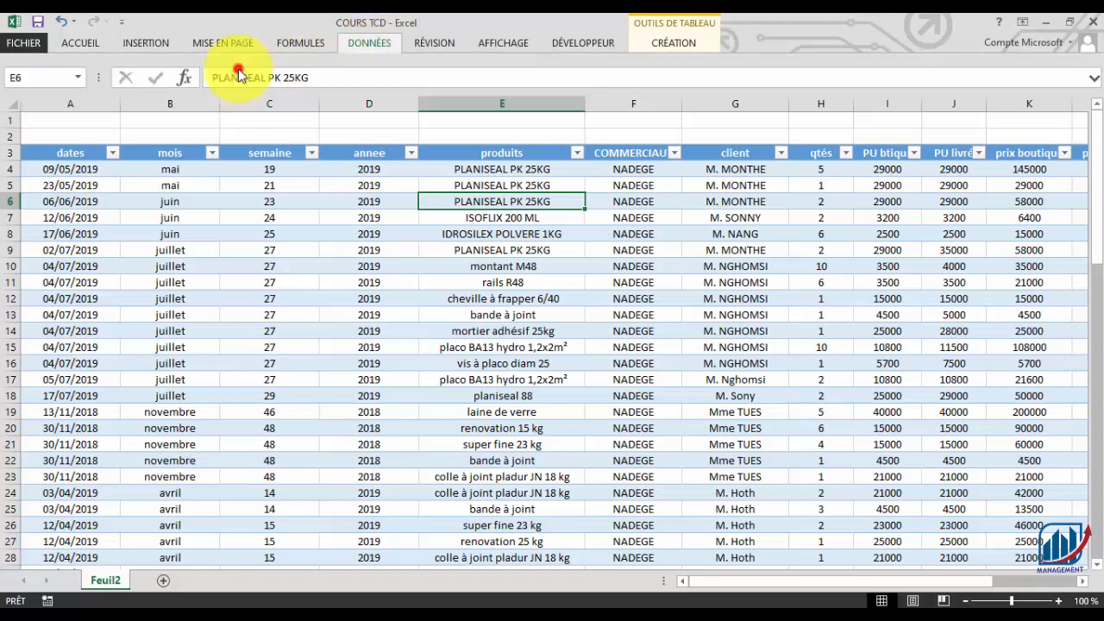
- Create a pivot table from Tableau1 on a new worksheet
left_click(207, 261)
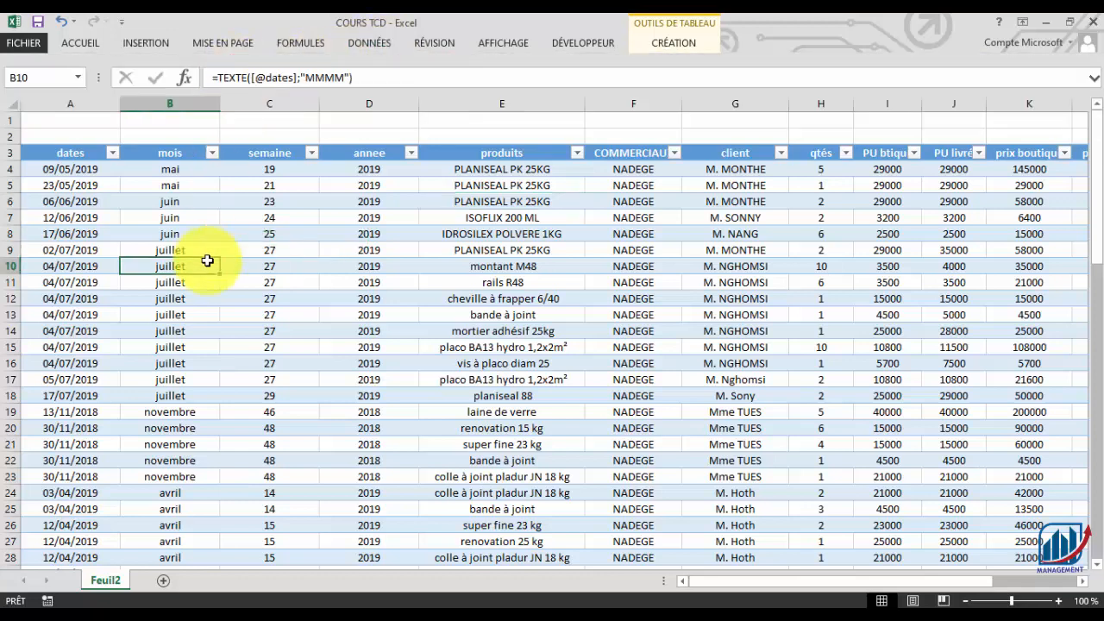
left_click(154, 45)
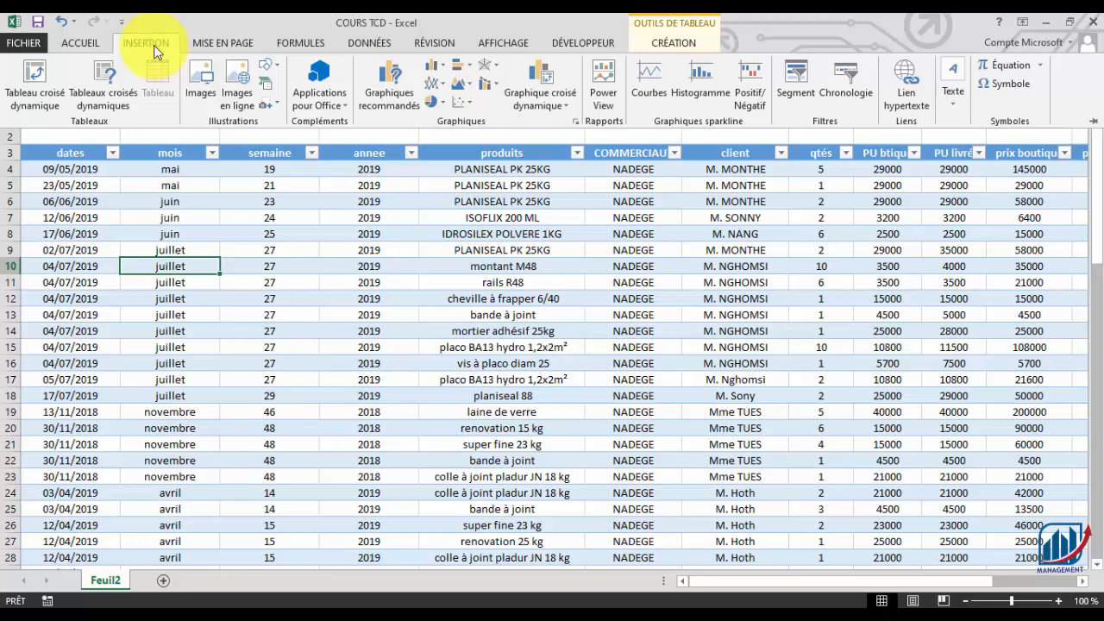
left_click(34, 76)
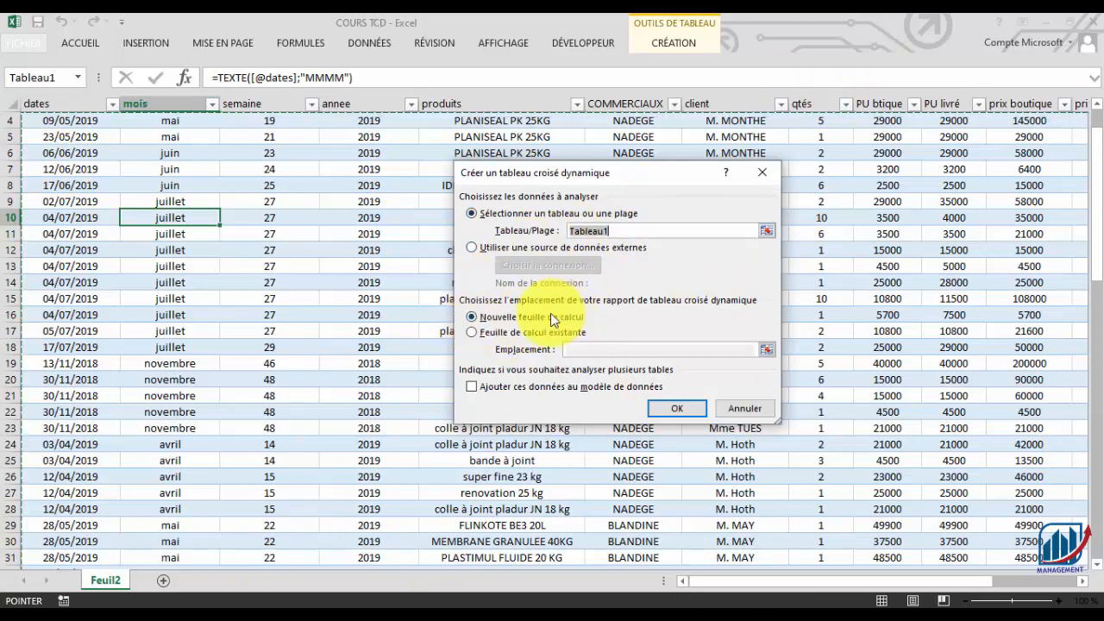
left_click(677, 409)
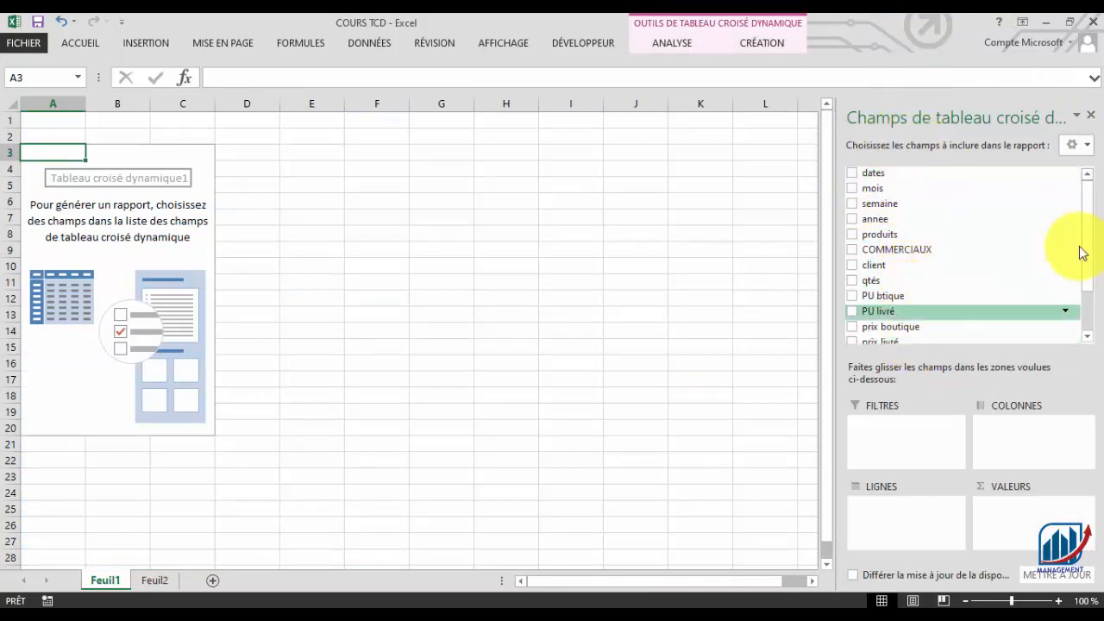
- Add the COMMERCIAUX field as pivot table rows and the sum of qtés as values
left_click_drag(1088, 251, 1087, 227)
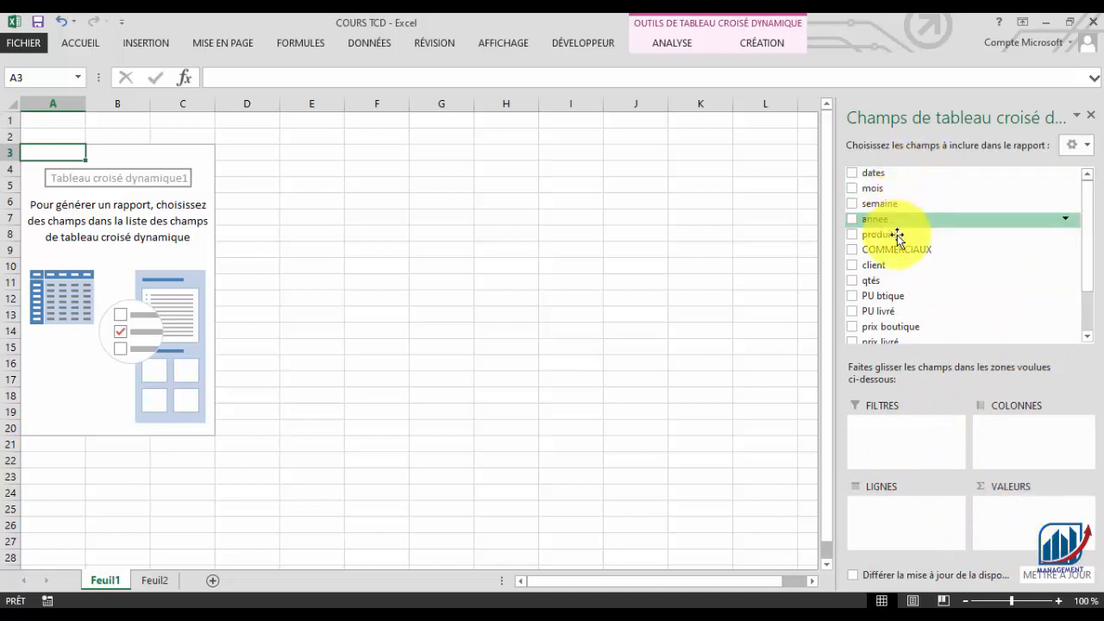
left_click_drag(901, 255, 876, 523)
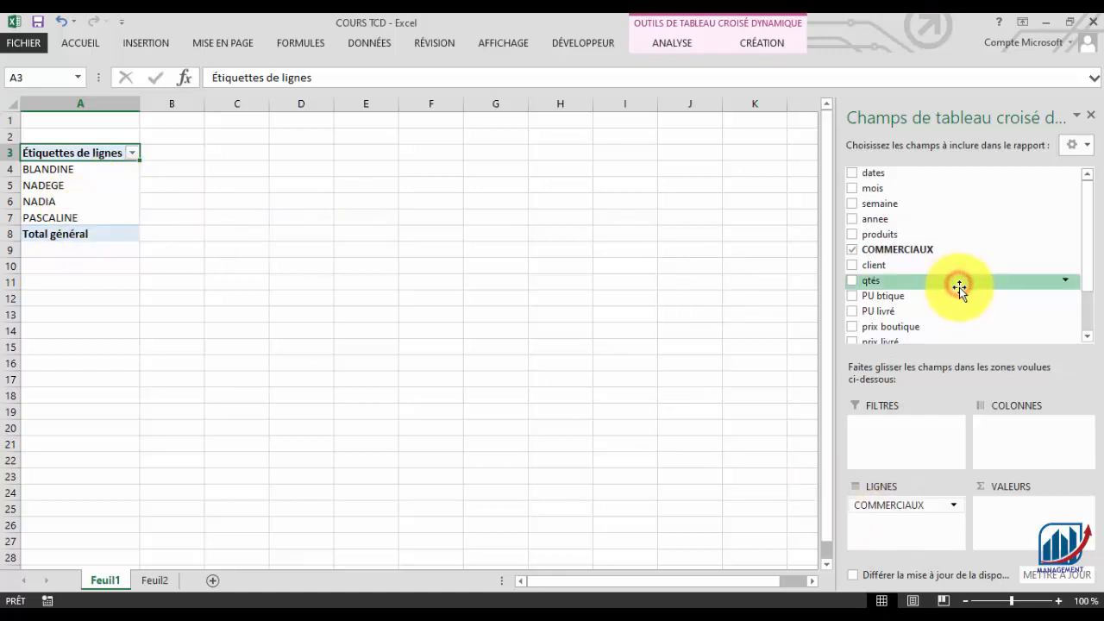
left_click_drag(960, 289, 1028, 515)
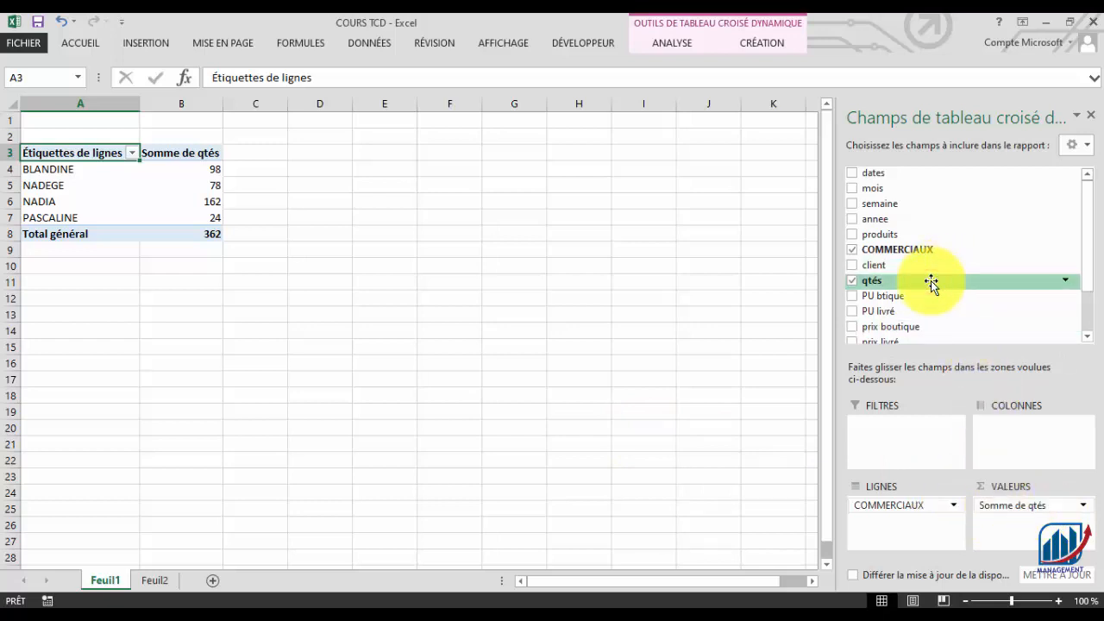
- Add qtés to the values a second time and show it as % du total général
left_click_drag(931, 283, 1021, 535)
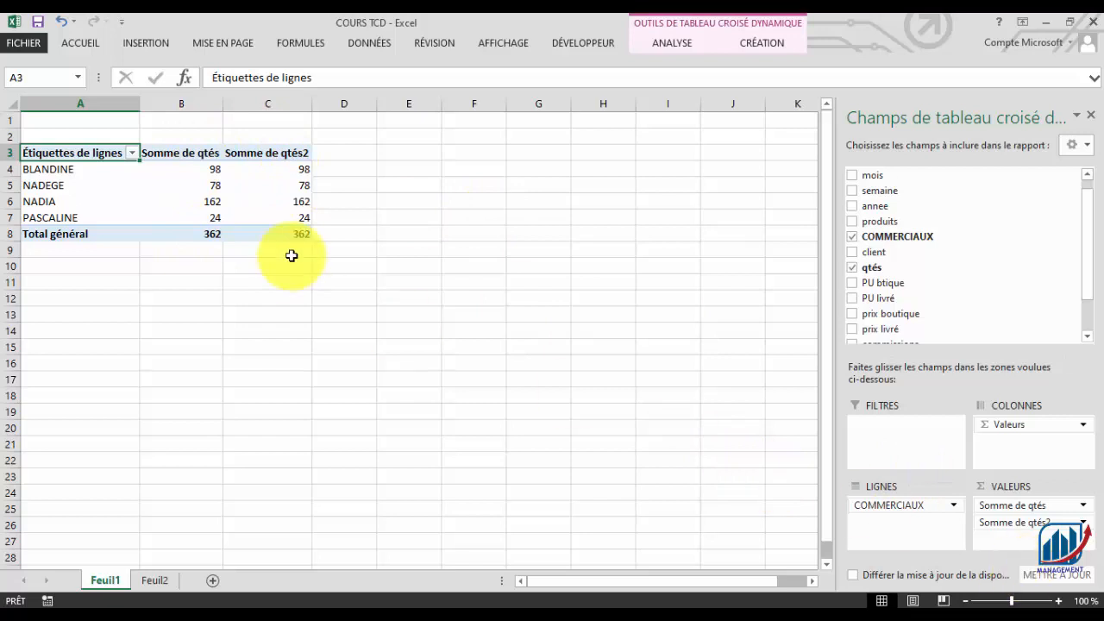
left_click(1084, 523)
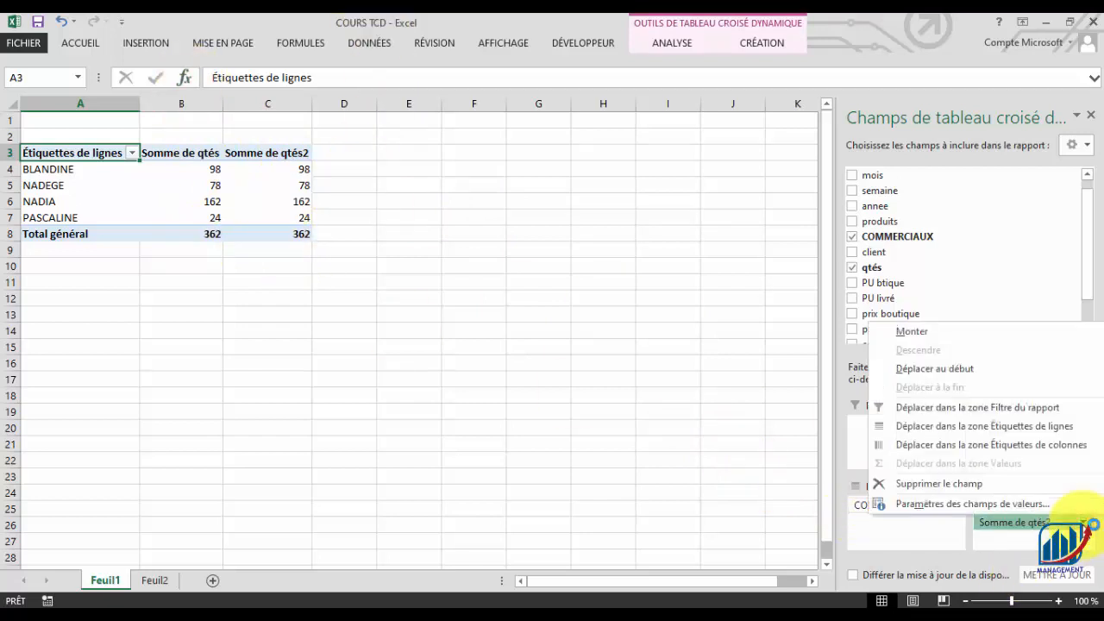
left_click(980, 536)
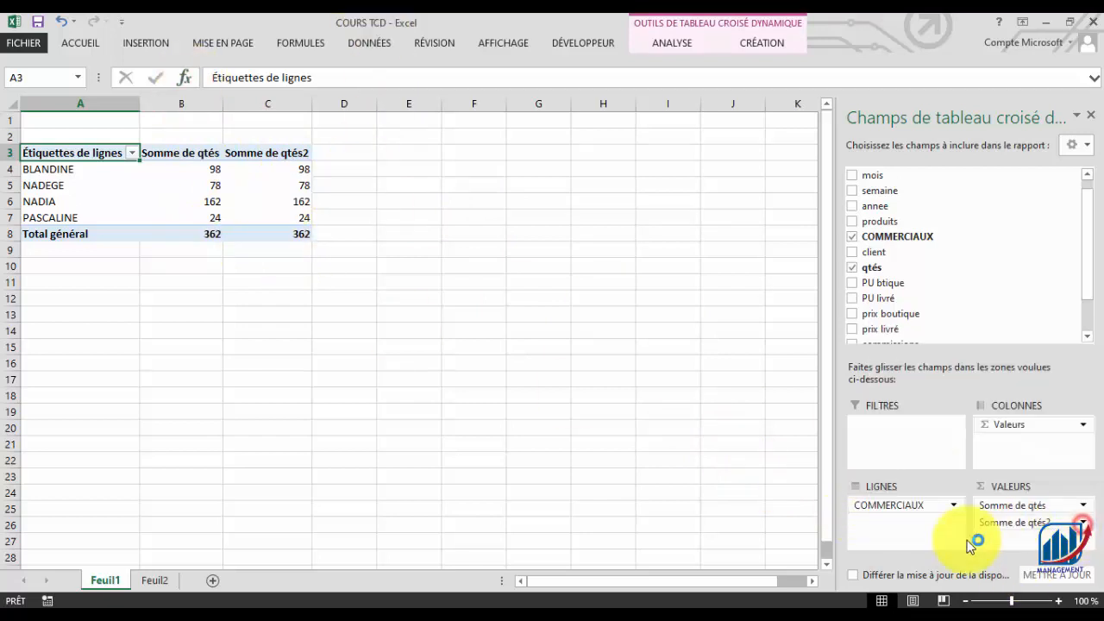
left_click(1084, 523)
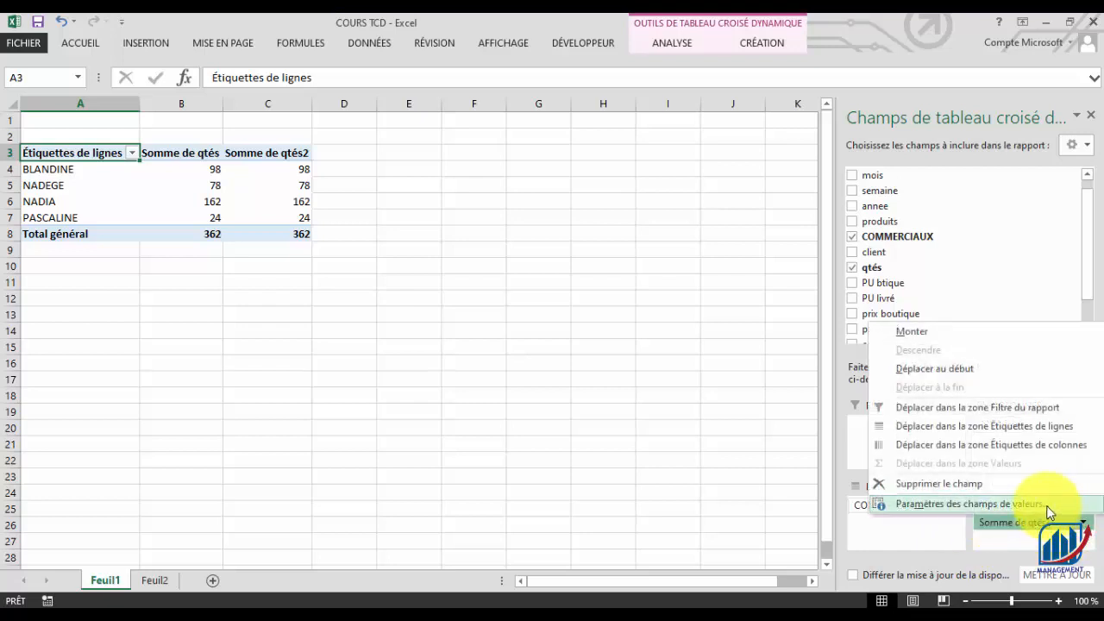
left_click(1047, 507)
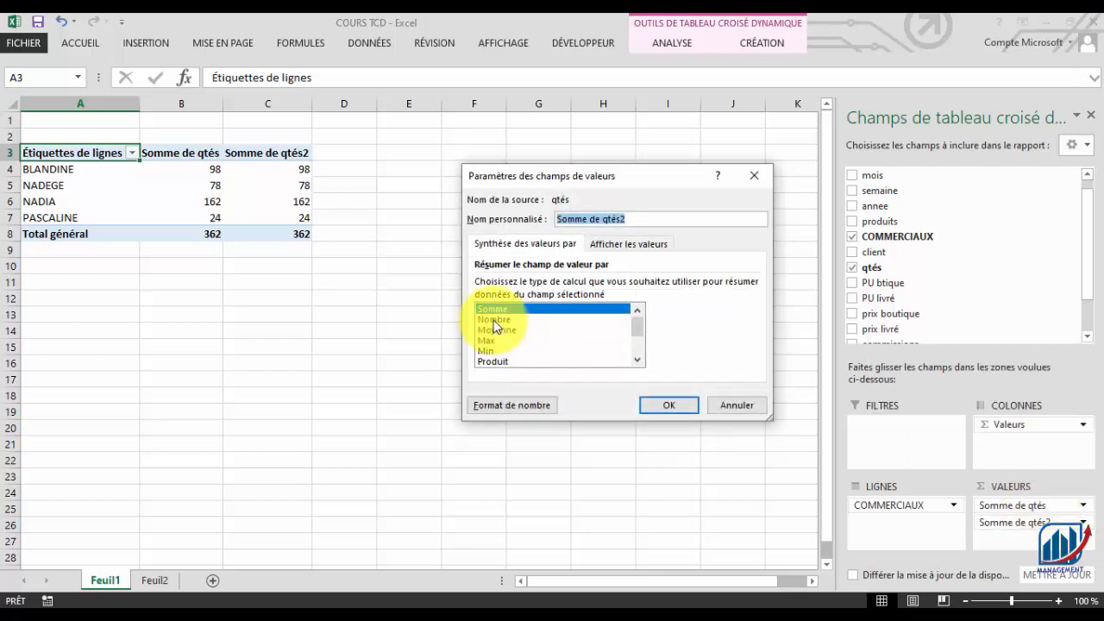
left_click(641, 244)
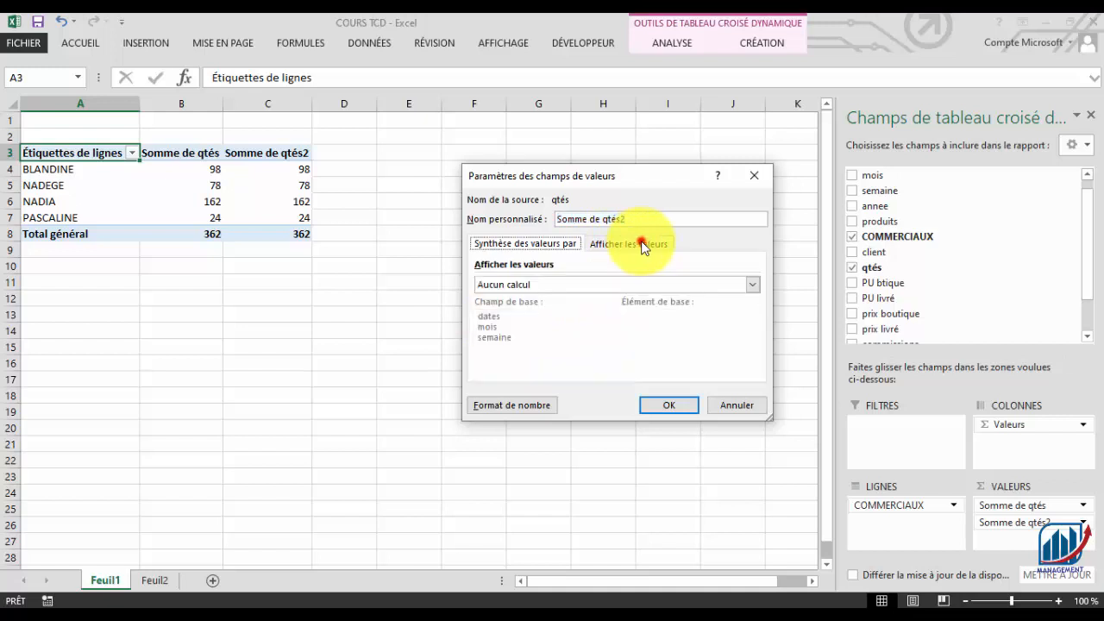
left_click(751, 285)
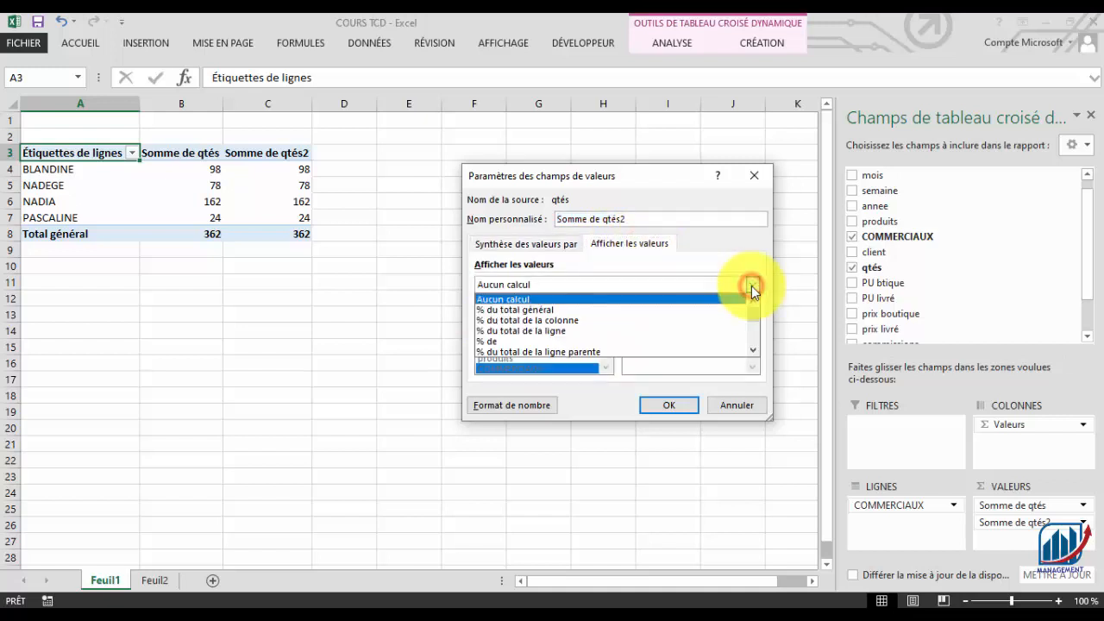
left_click(593, 311)
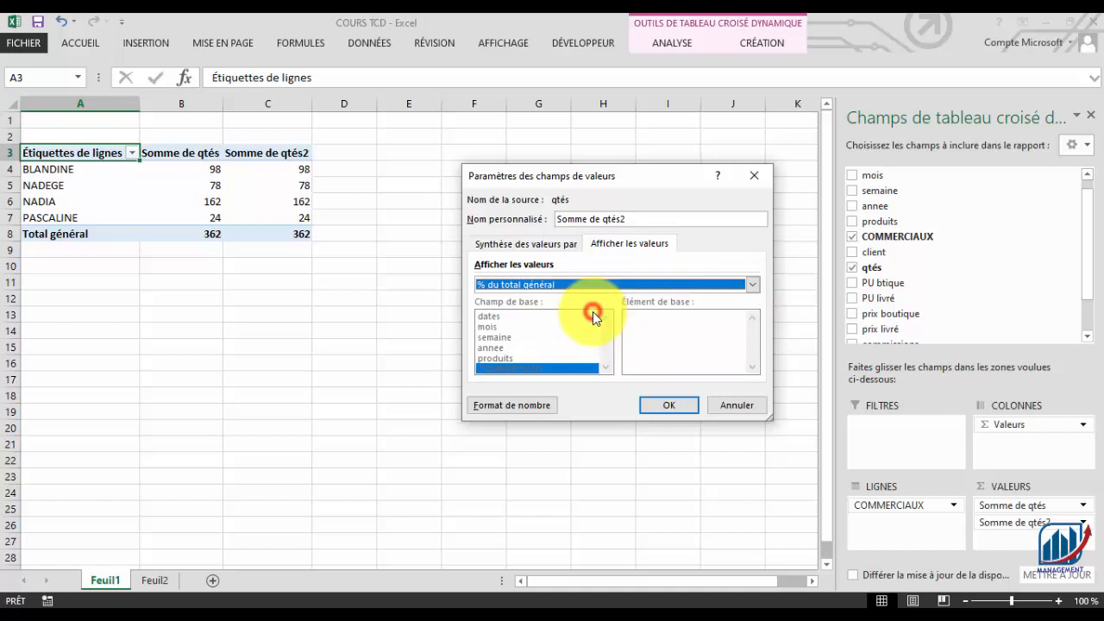
left_click(684, 407)
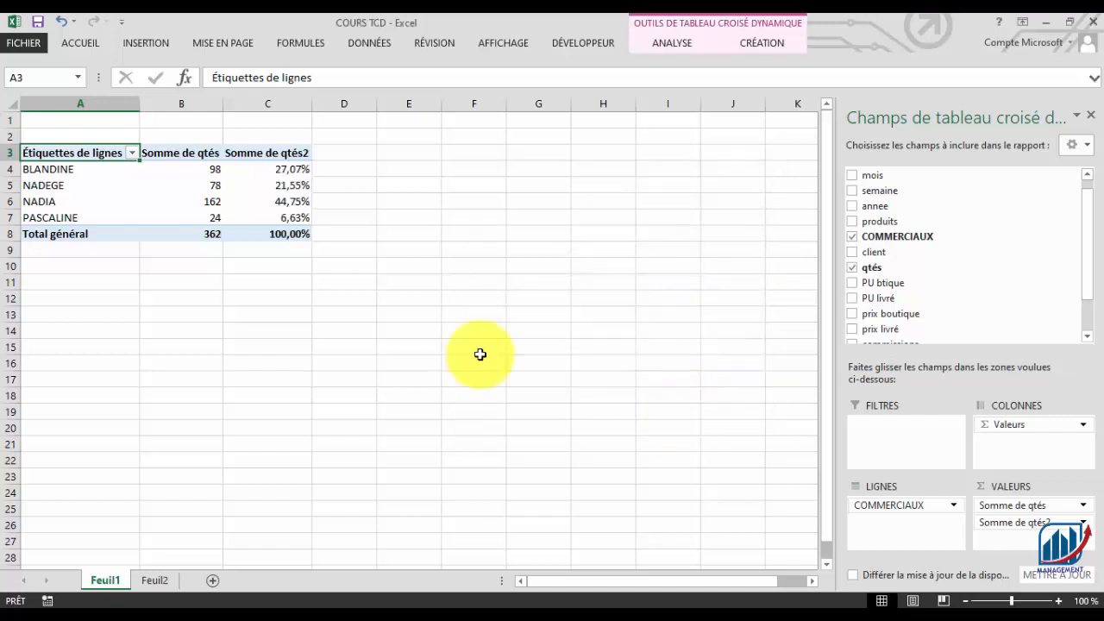
- Examine each salesperson's summed quantity and its percentage share against the grand total
left_click(301, 170)
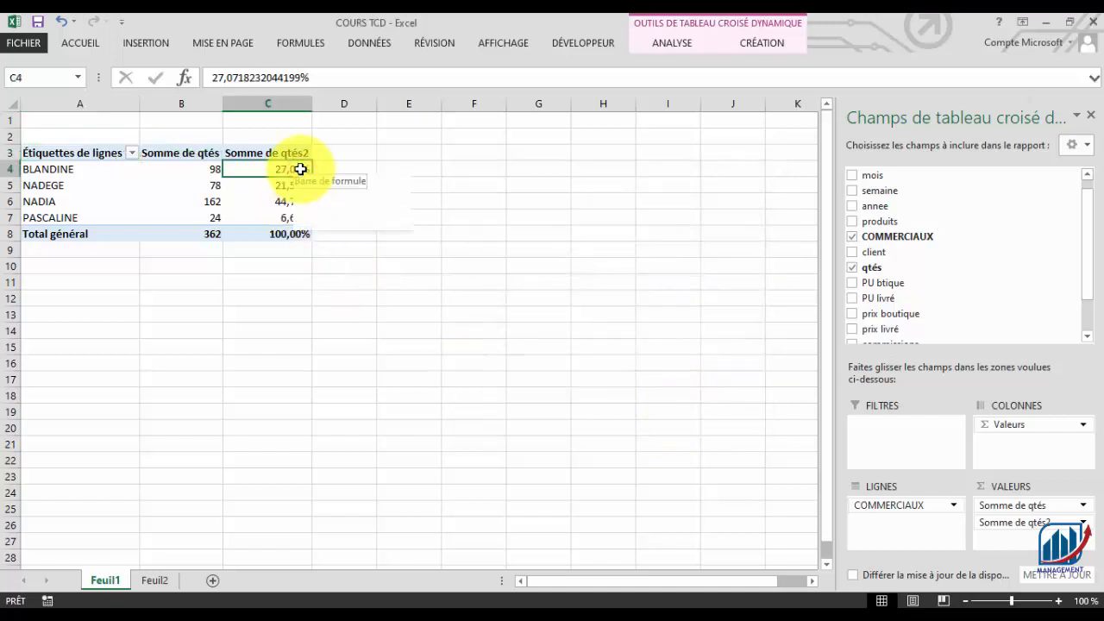
left_click_drag(86, 168, 64, 216)
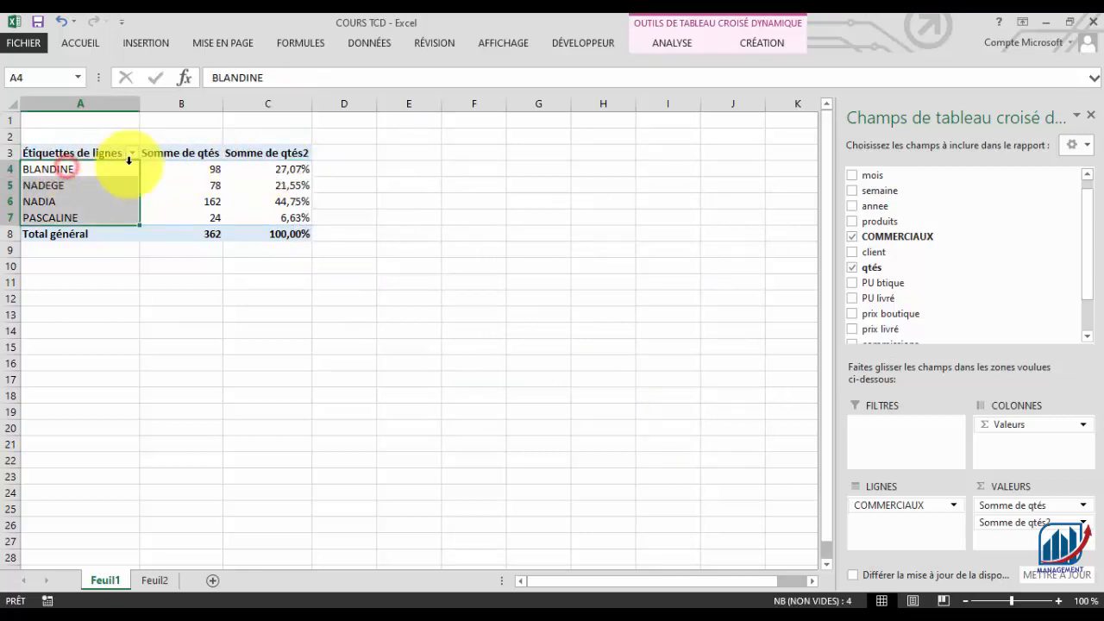
left_click_drag(128, 155, 210, 165)
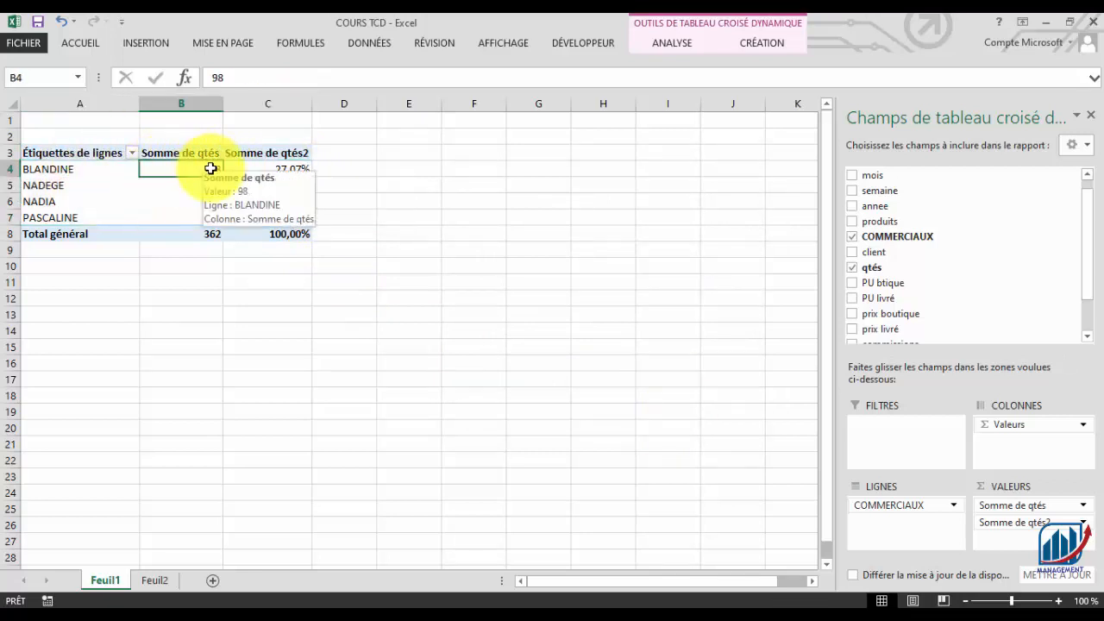
left_click(296, 165)
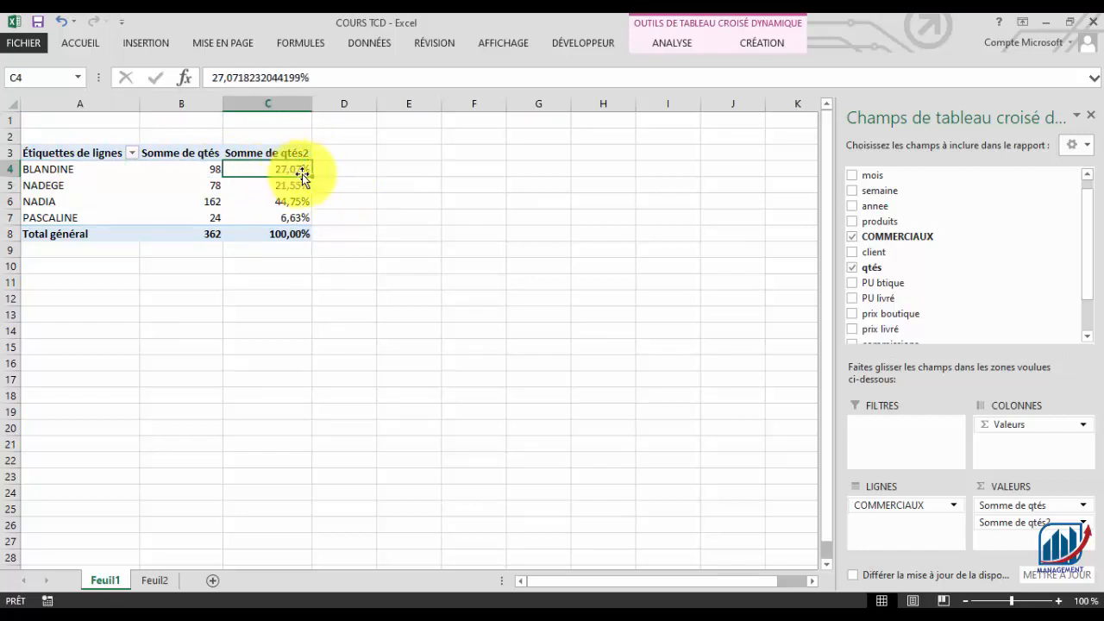
left_click(203, 235)
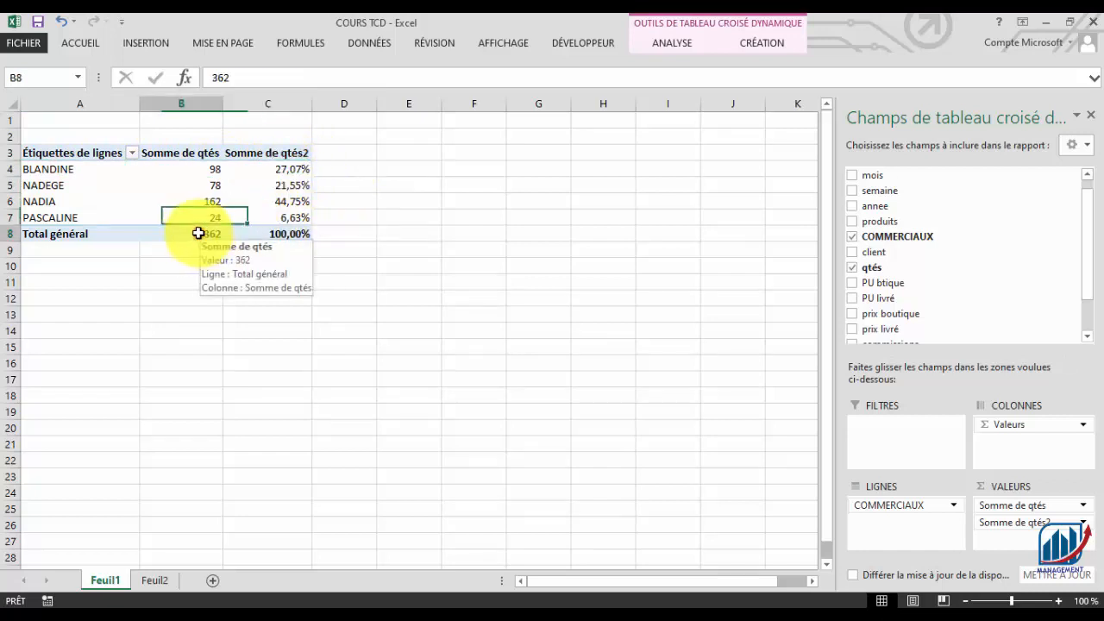
mouse_move(213, 235)
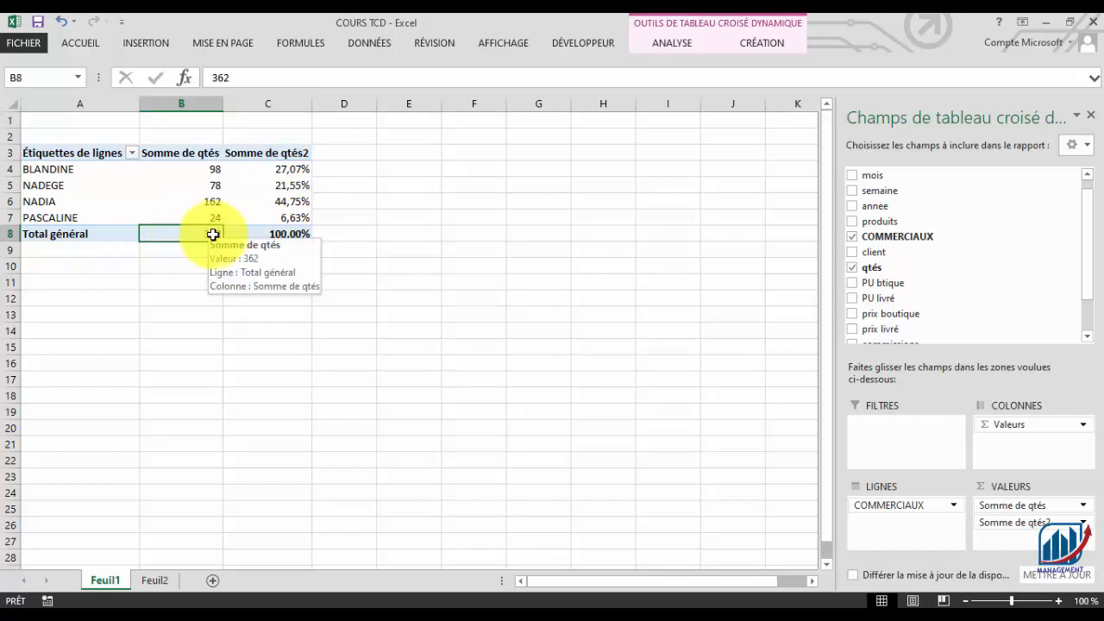
left_click(293, 169)
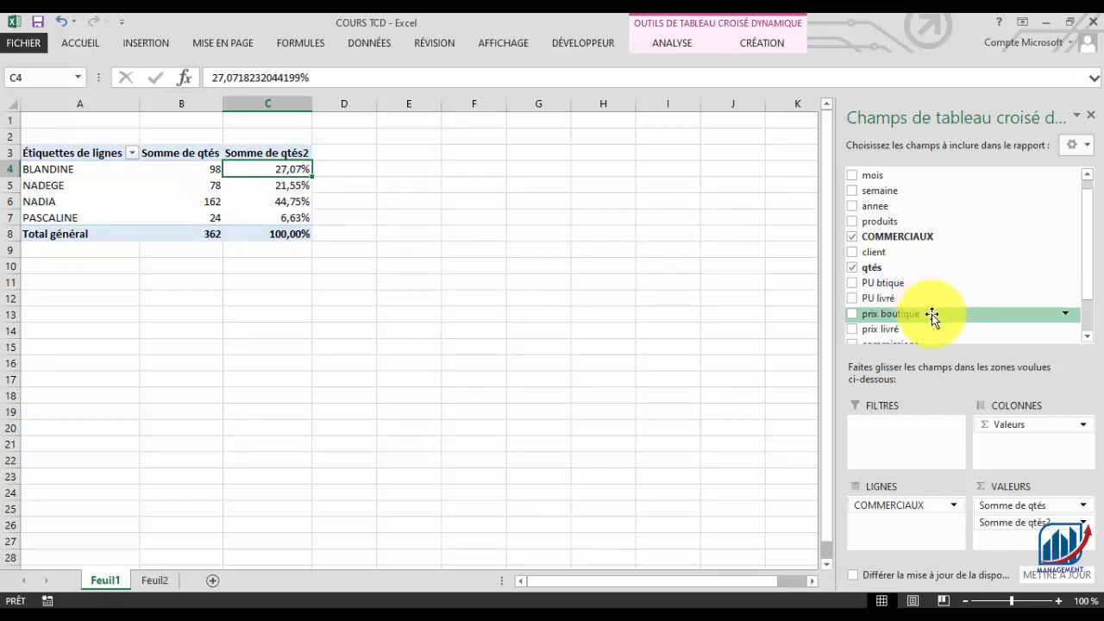
- Add the sum of prix boutique to the pivot table values
left_click_drag(932, 313, 1031, 539)
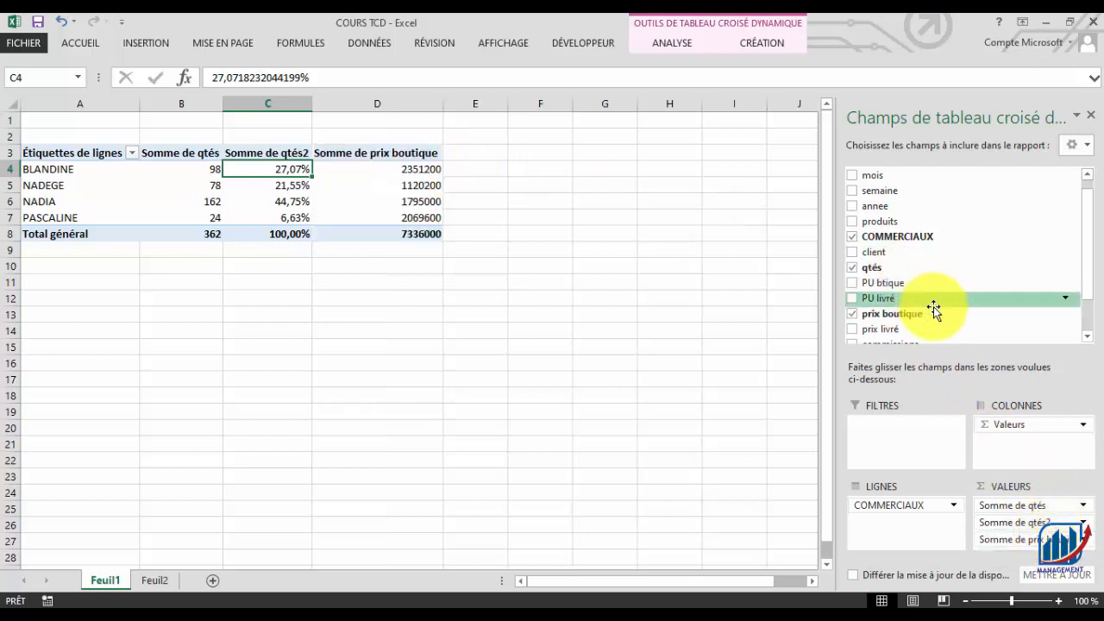
left_click_drag(934, 330, 1088, 153)
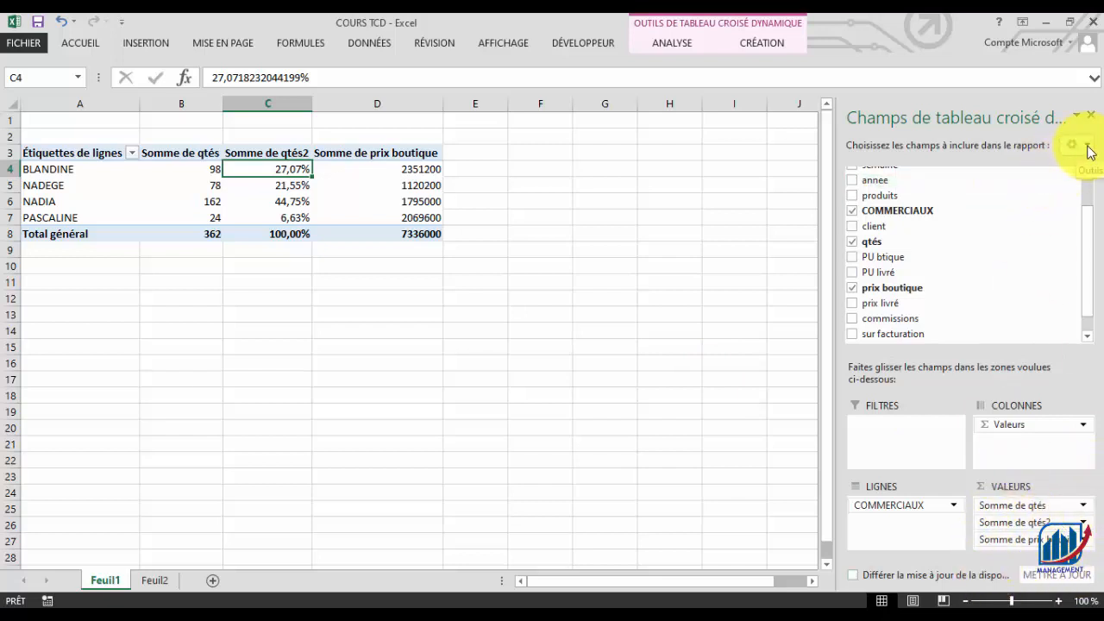
- Switch the pivot field list layout to Section Zones uniquement (2 x 2)
left_click(1087, 147)
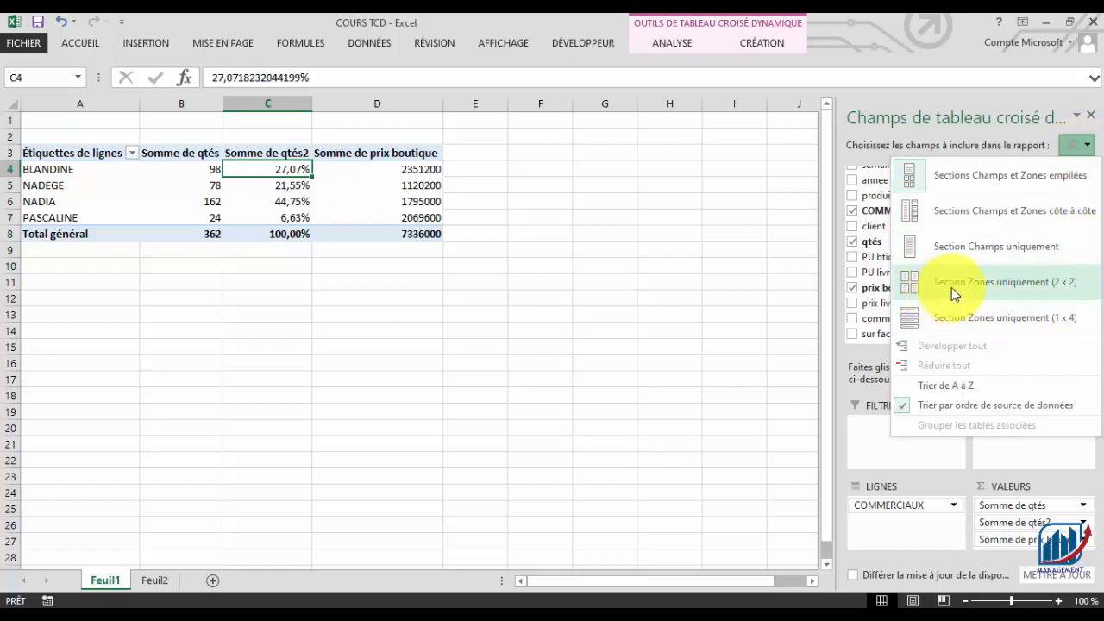
left_click(1012, 289)
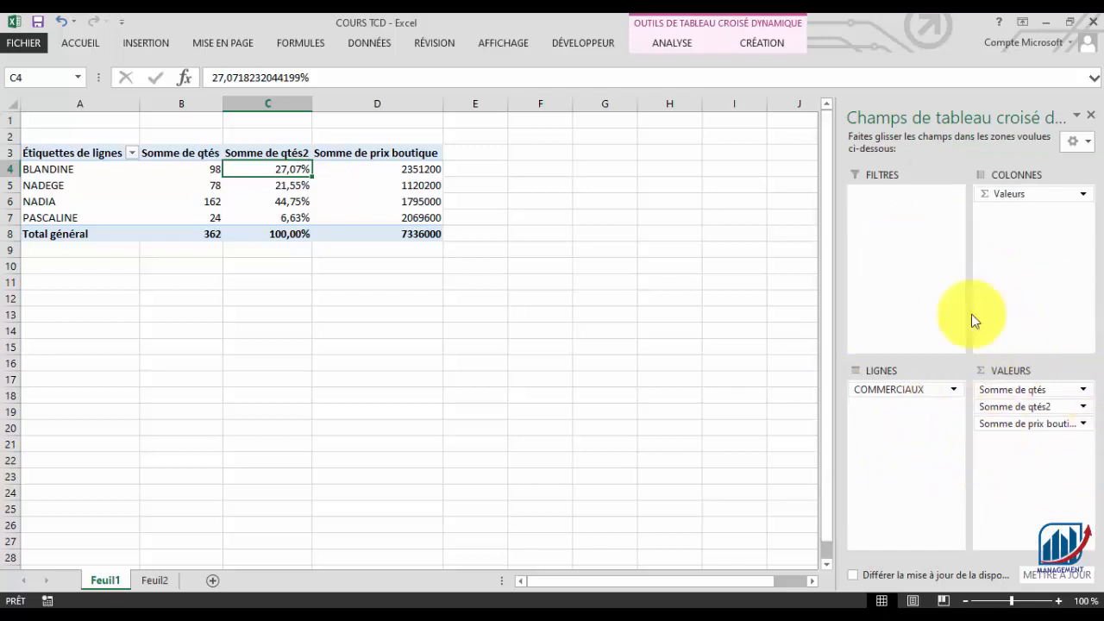
left_click_drag(1006, 191, 1048, 328)
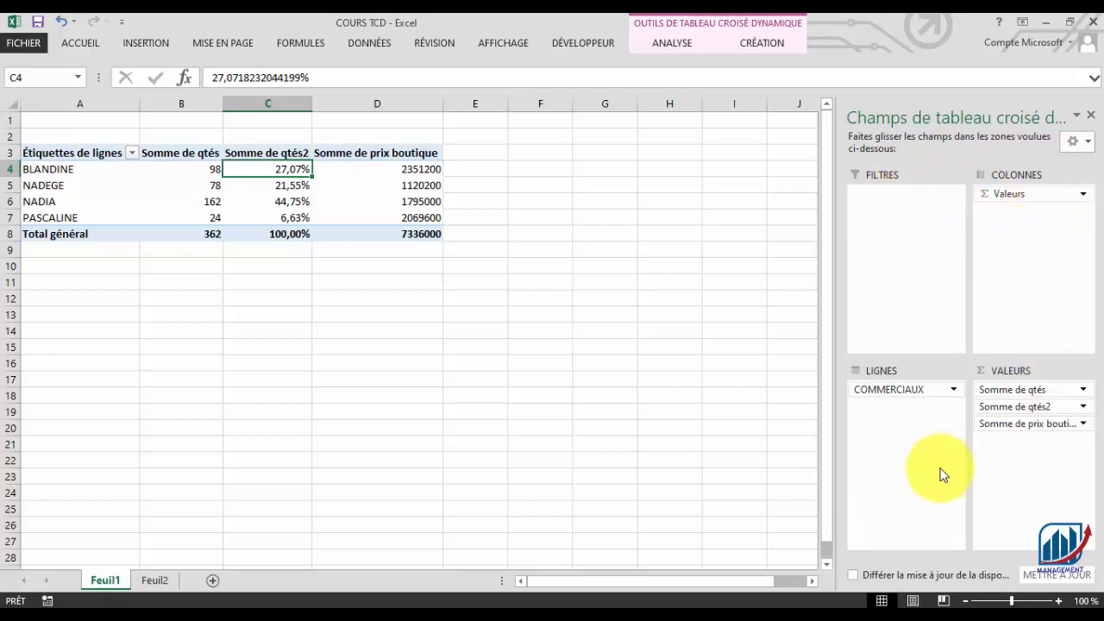
- Set the pivot field list layout to Sections Champs et Zones côte à côte and add the sum of prix livré to the values
left_click(1088, 145)
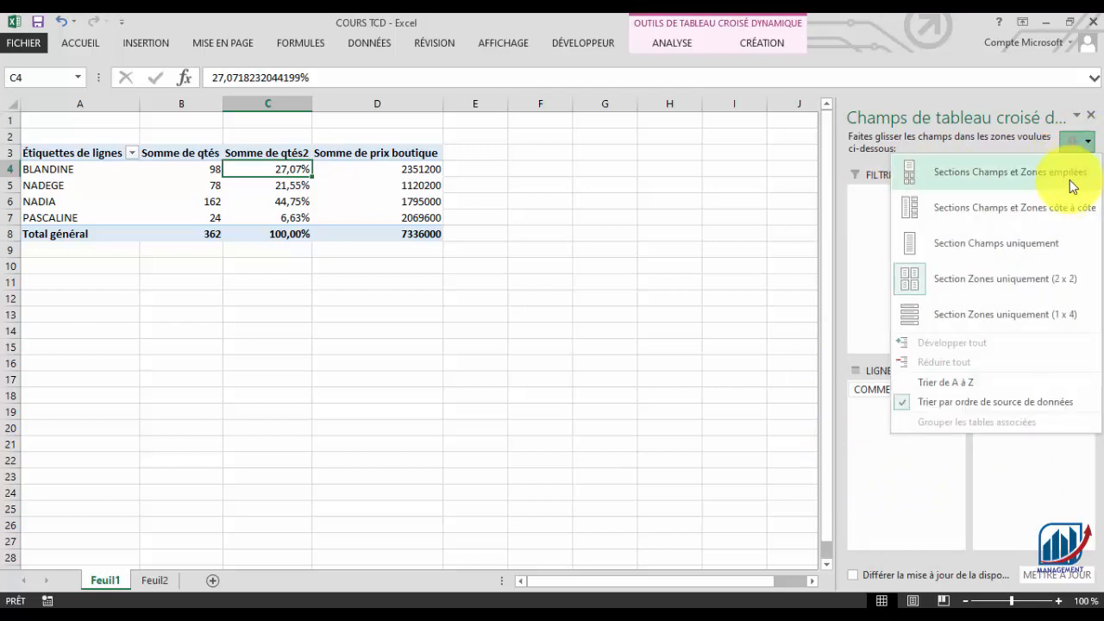
left_click(1029, 215)
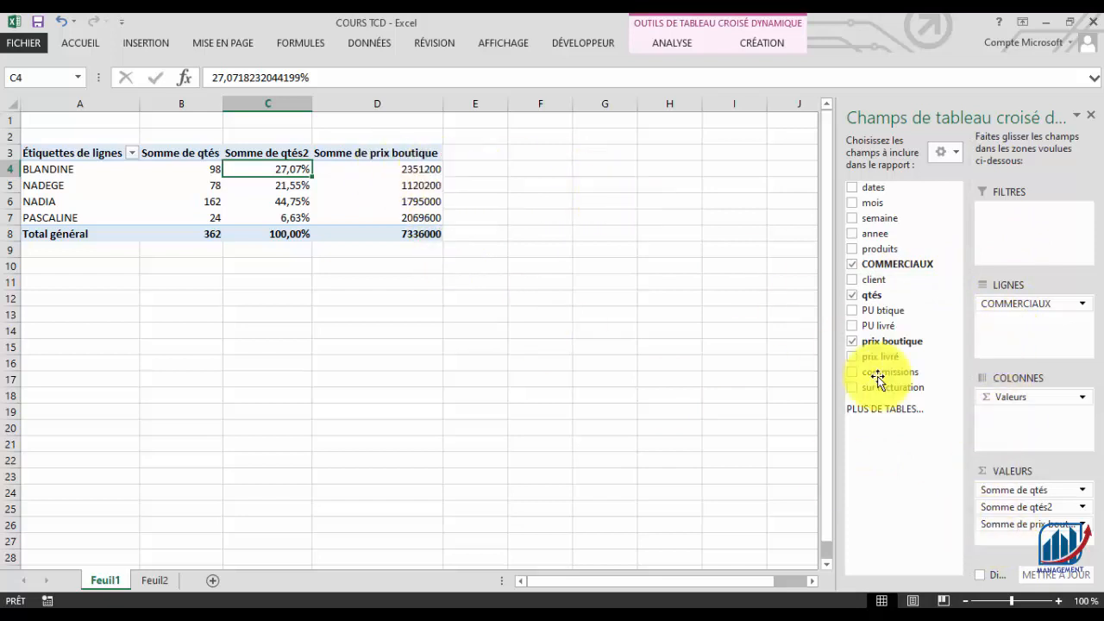
left_click_drag(885, 360, 1013, 534)
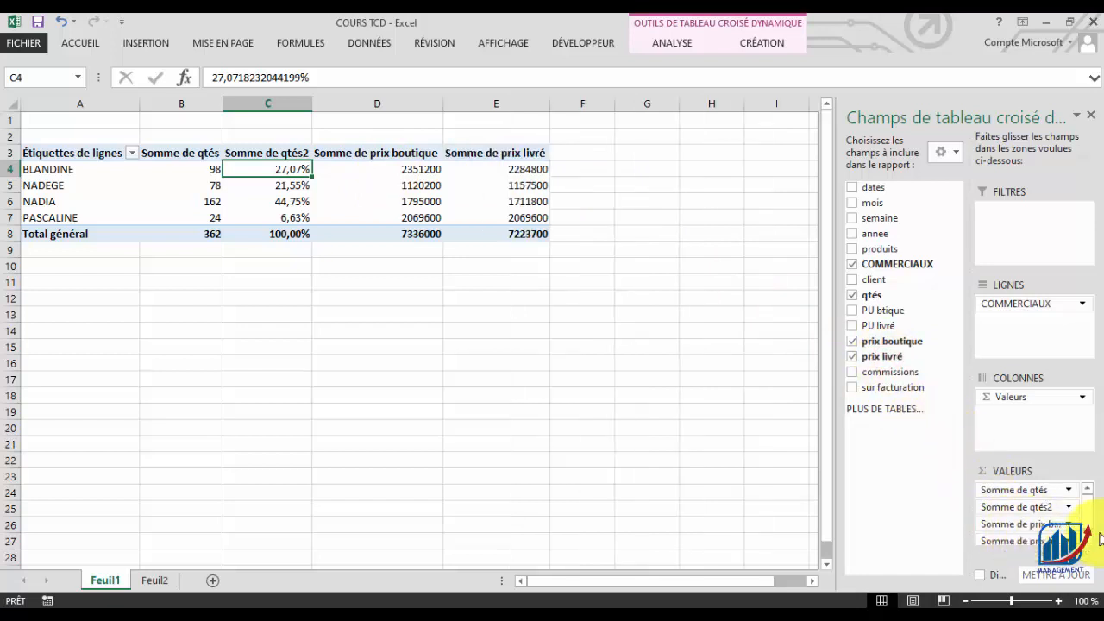
- Compare the prix boutique and prix livré sums per salesperson and review the fields in the values area
left_click(402, 166)
left_click(506, 168)
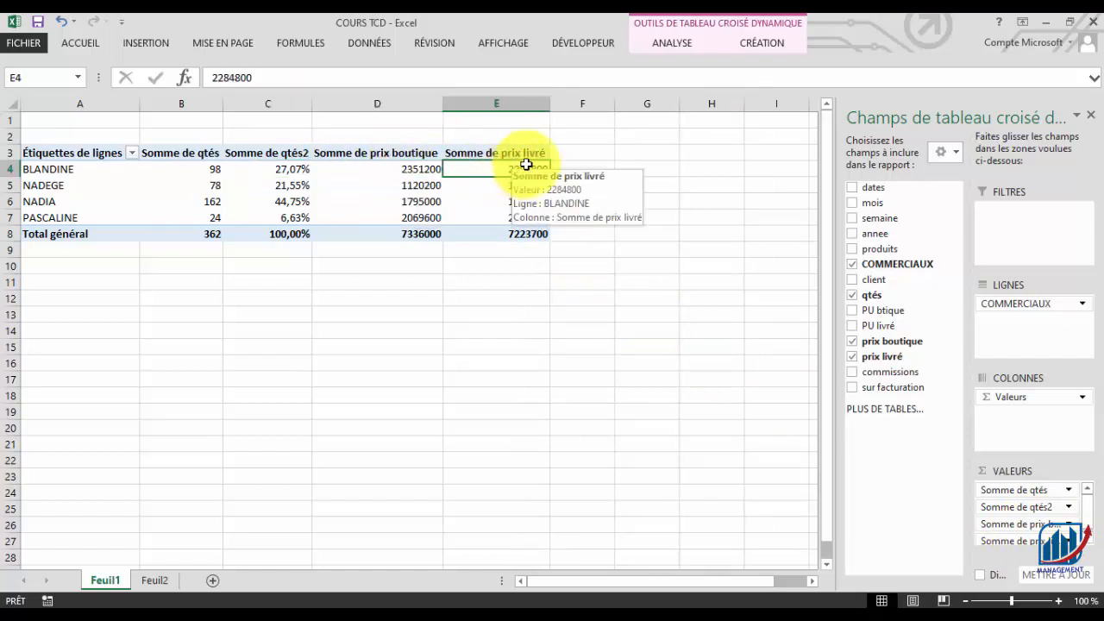
left_click_drag(508, 167, 515, 222)
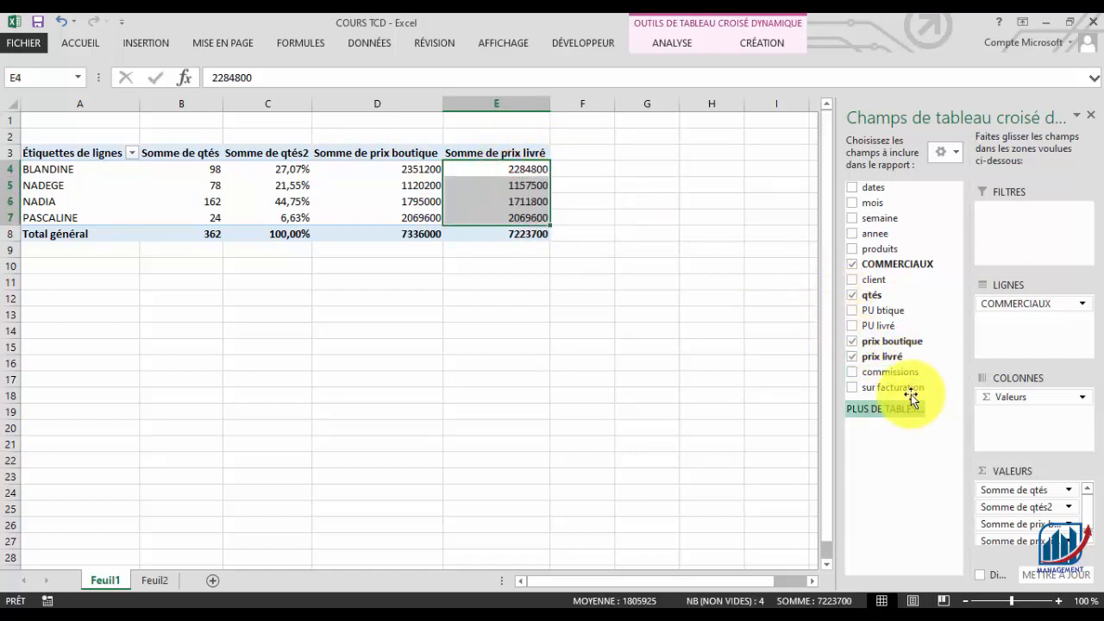
left_click_drag(911, 357, 955, 417)
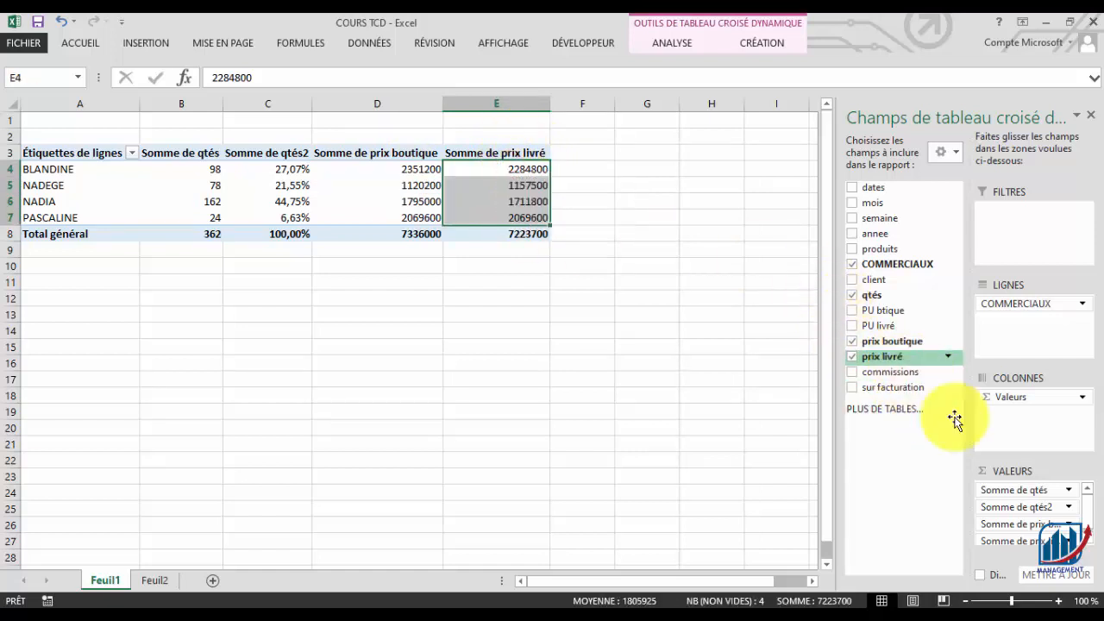
left_click(1091, 537)
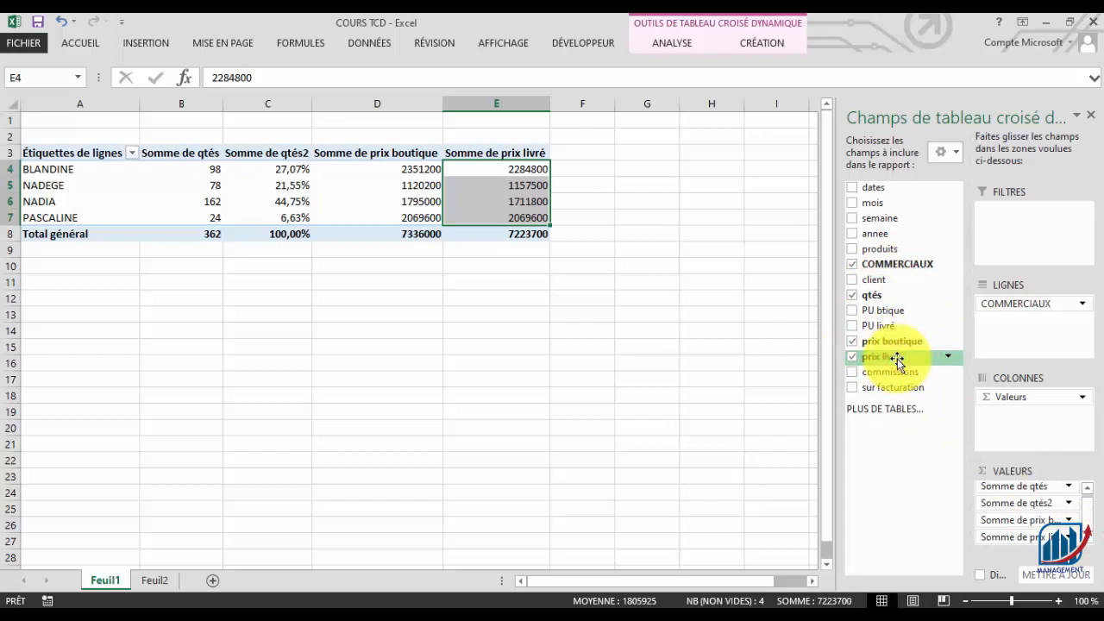
- Add prix livré to the pivot table values a second time and show that field as % du total général
left_click_drag(897, 361, 1010, 535)
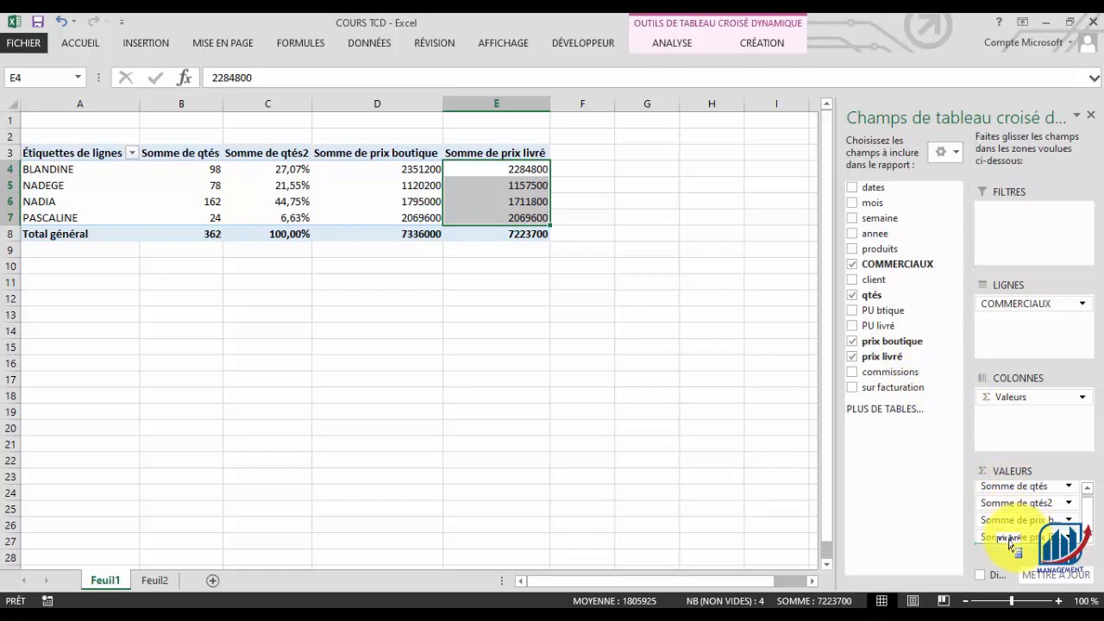
left_click_drag(1010, 544, 1010, 544)
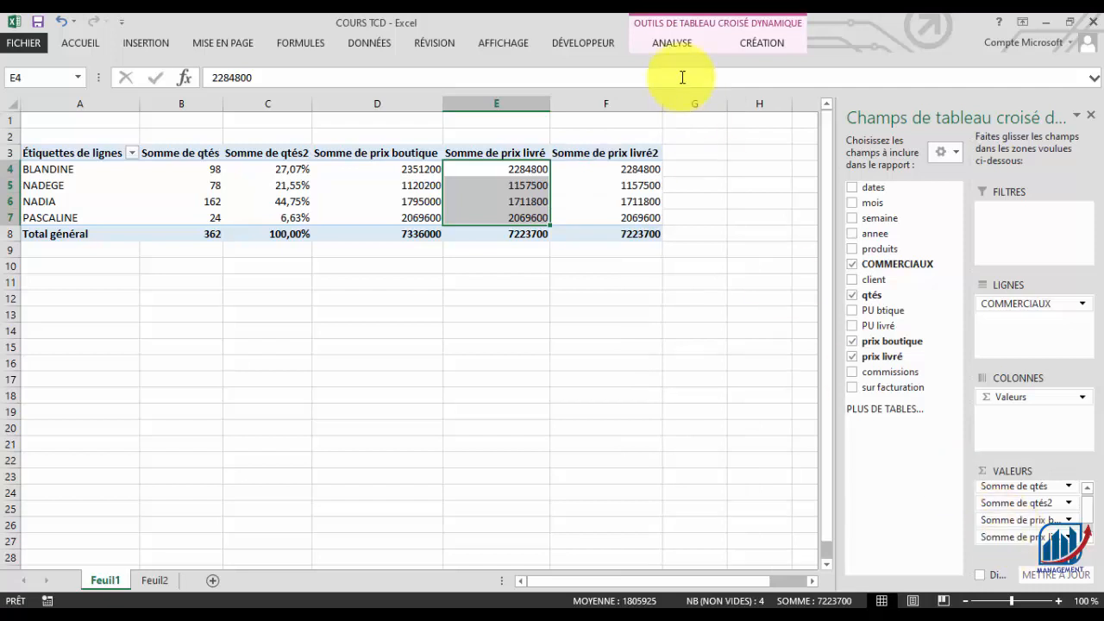
left_click(1089, 543)
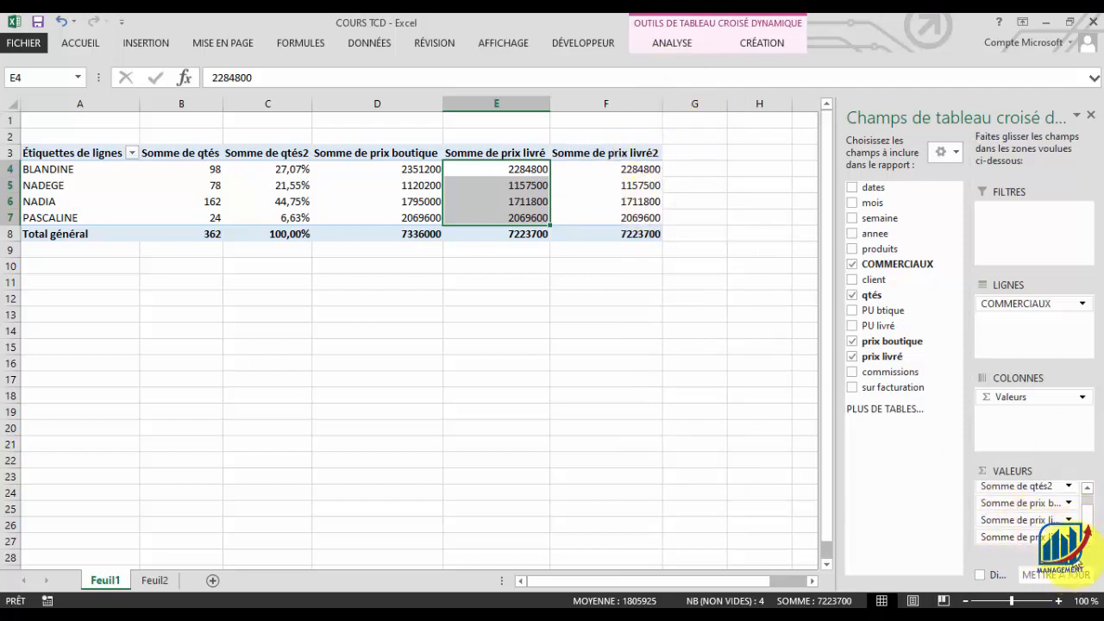
left_click(1044, 537)
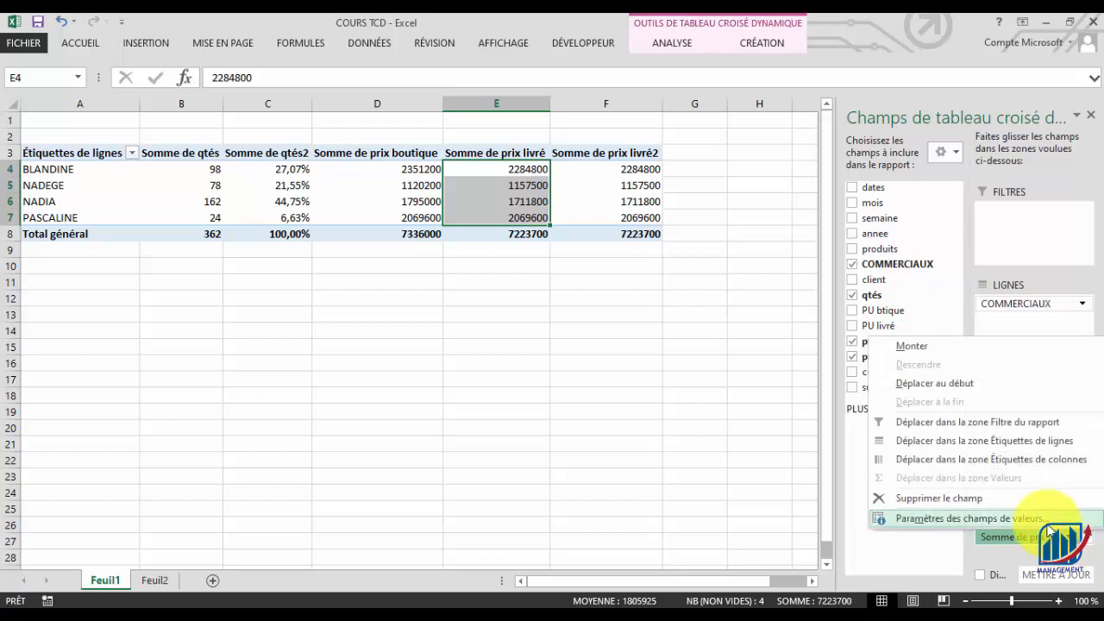
left_click(966, 518)
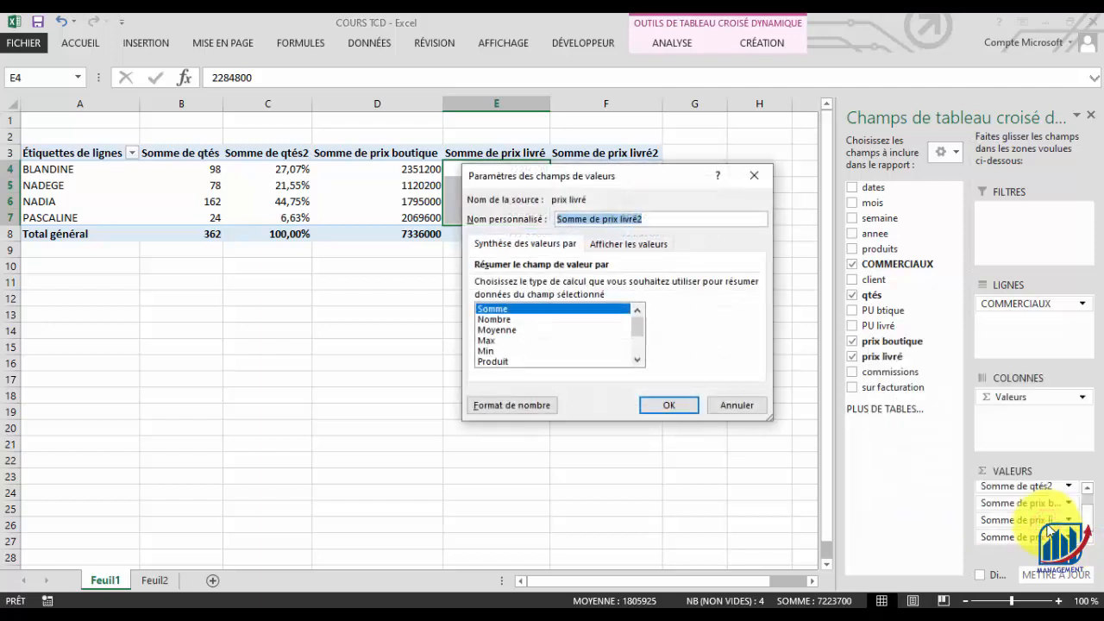
left_click(661, 248)
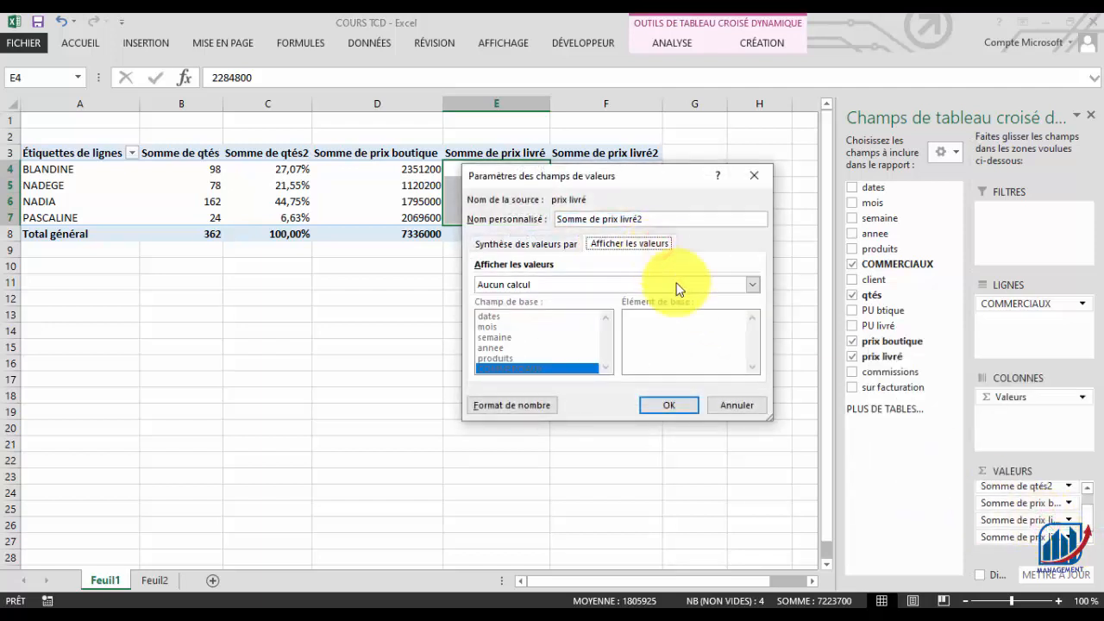
left_click(754, 285)
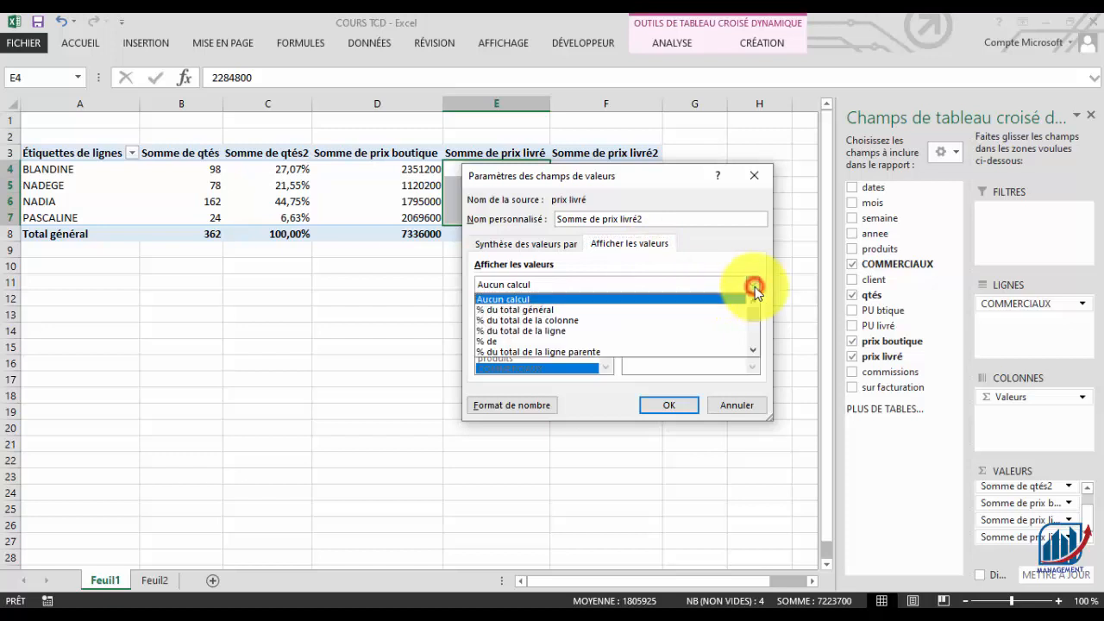
left_click(711, 309)
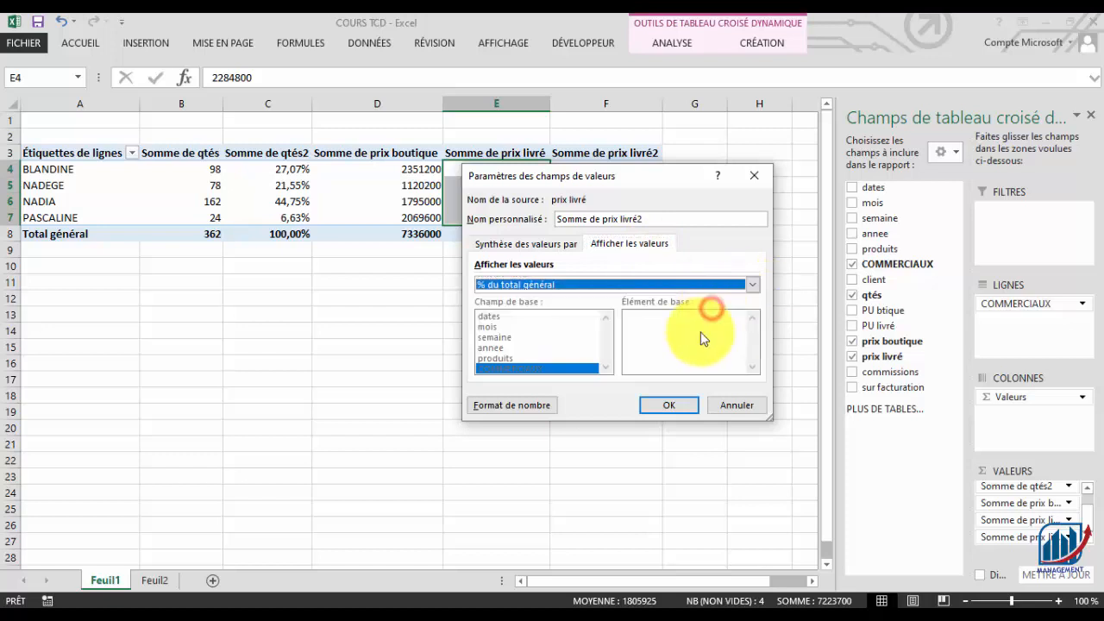
left_click(671, 405)
left_click(483, 349)
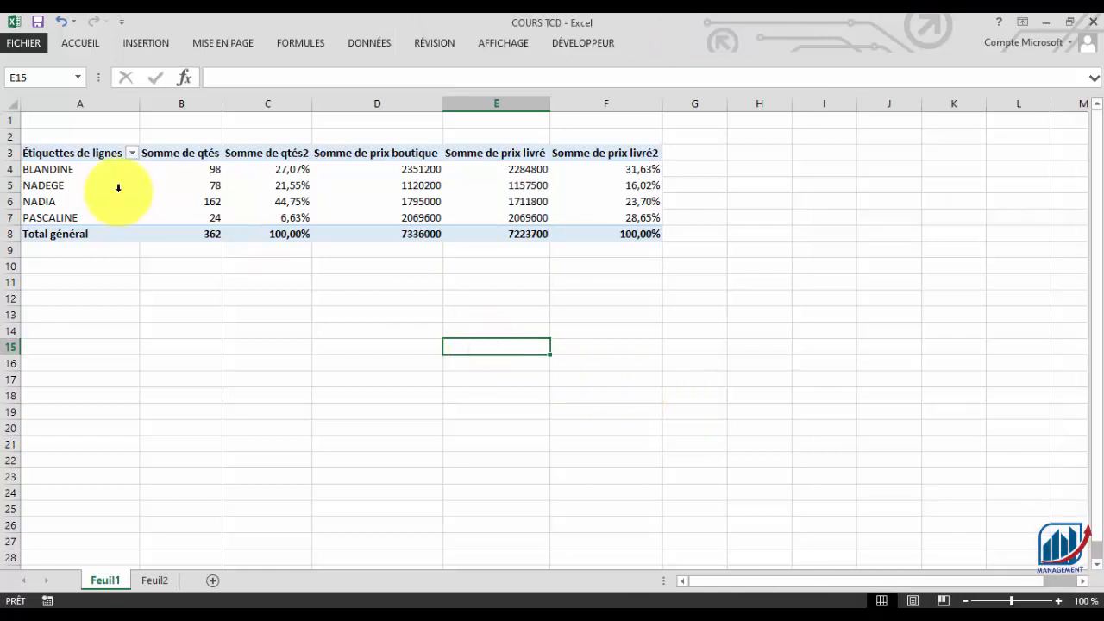
- Review the first salesperson's quantity, quantity share, prix boutique, prix livré and prix livré share across the pivot table row
left_click(55, 168)
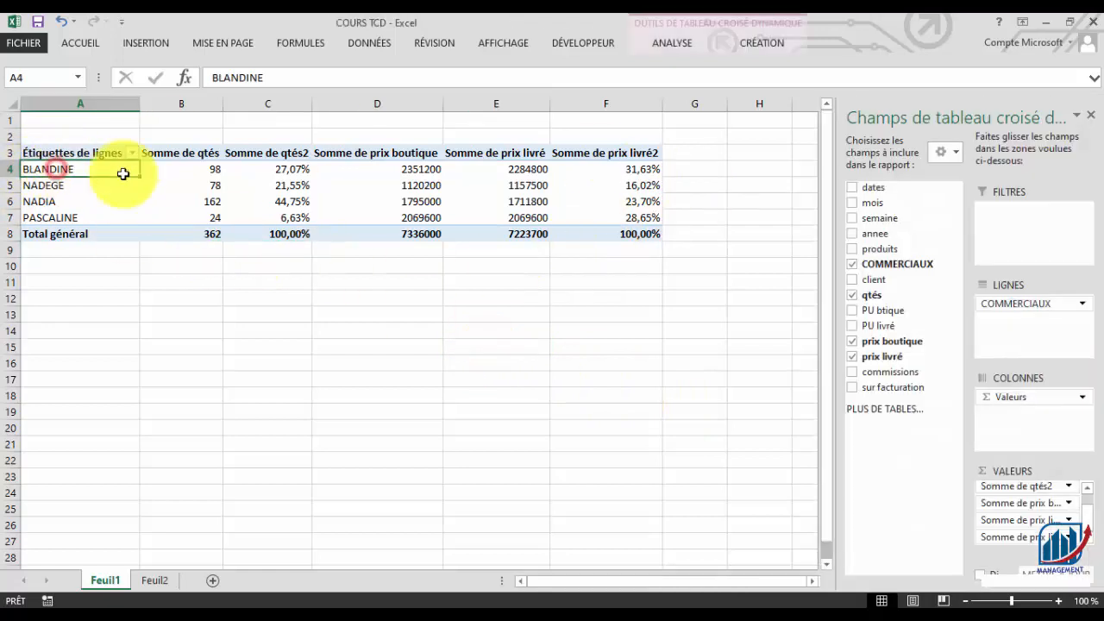
left_click(198, 168)
left_click(286, 171)
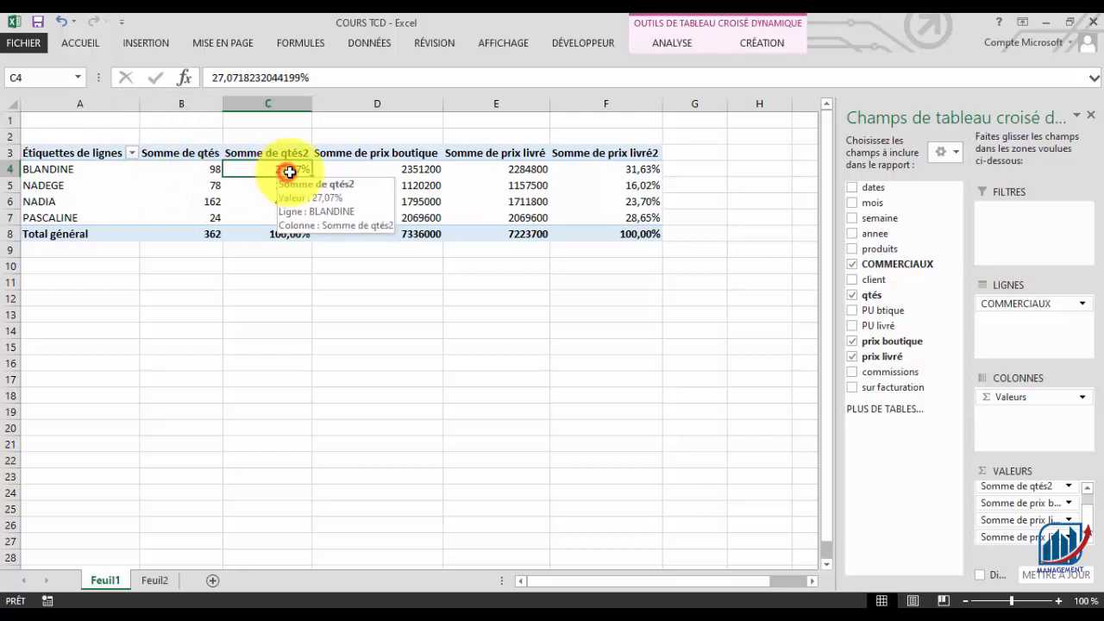
left_click(395, 171)
left_click(500, 169)
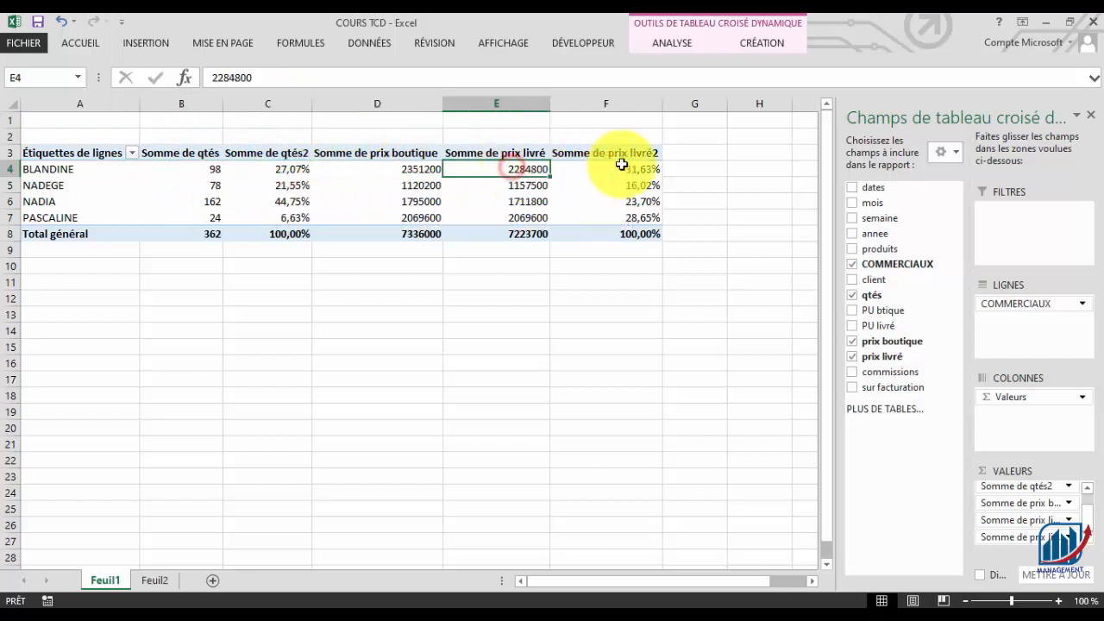
left_click(636, 167)
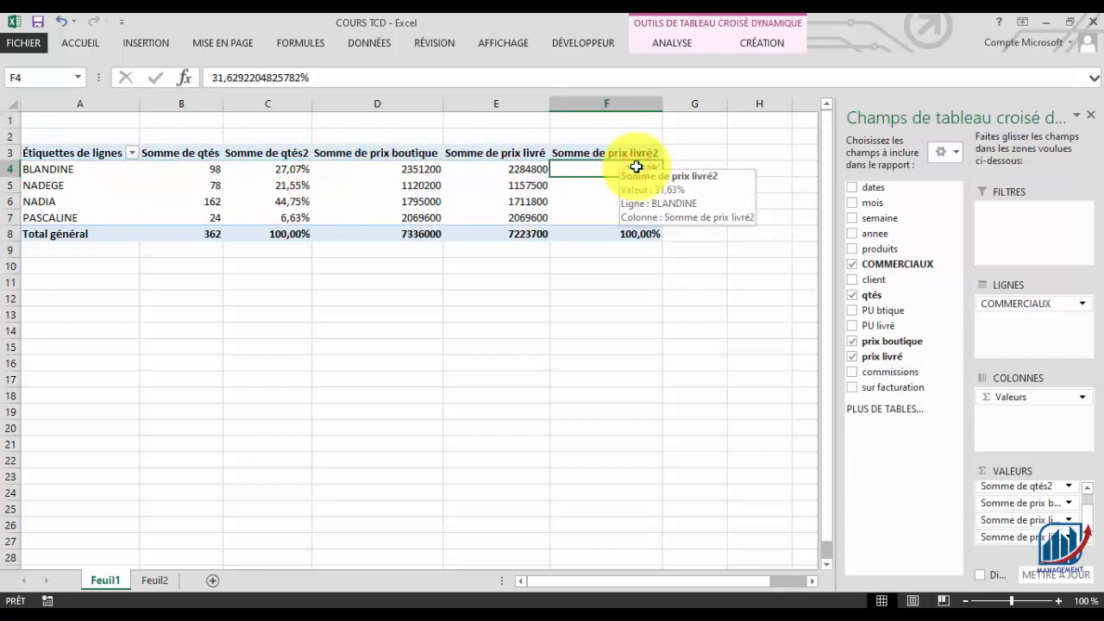
left_click(469, 298)
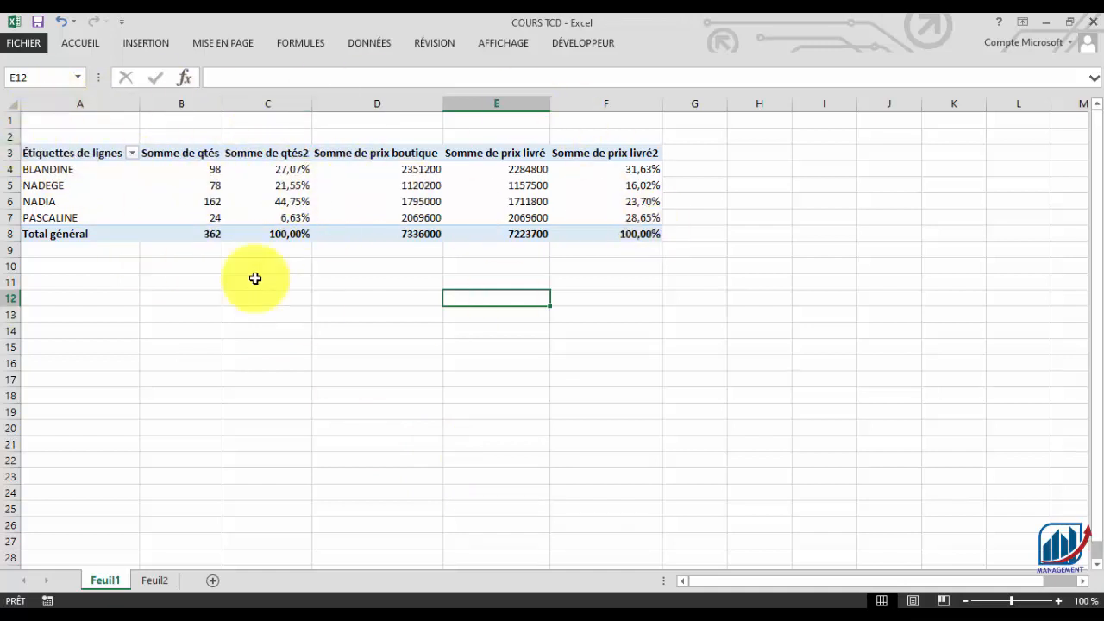
- Rename the pivot table as TCD COMMERCIAUX in its pivot table options
left_click(289, 172)
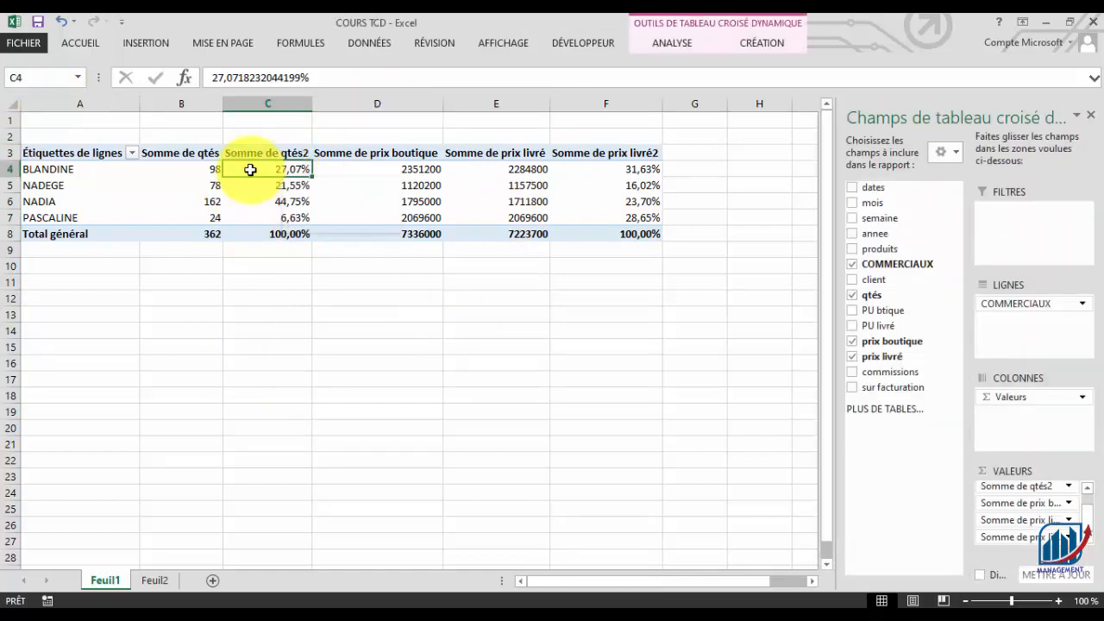
right_click(250, 170)
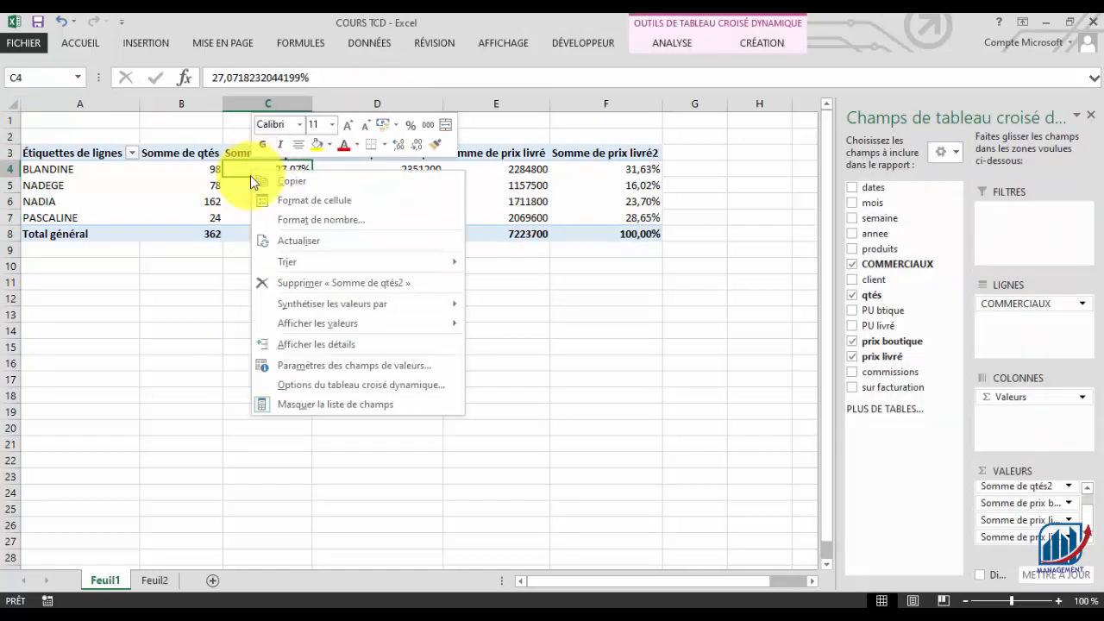
left_click(332, 381)
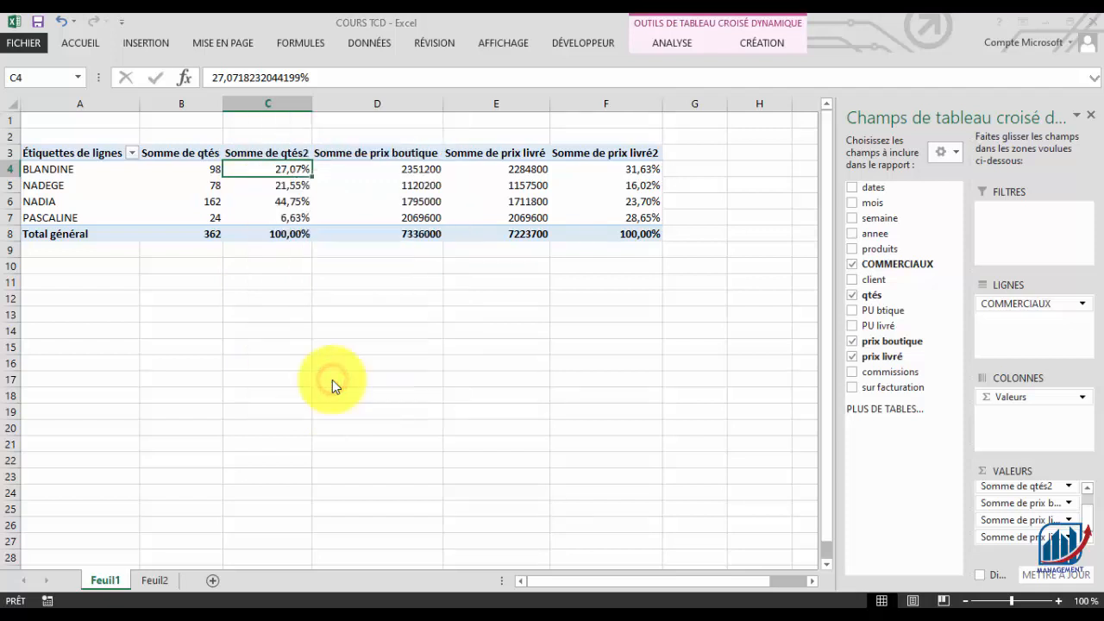
key("BackSpace")
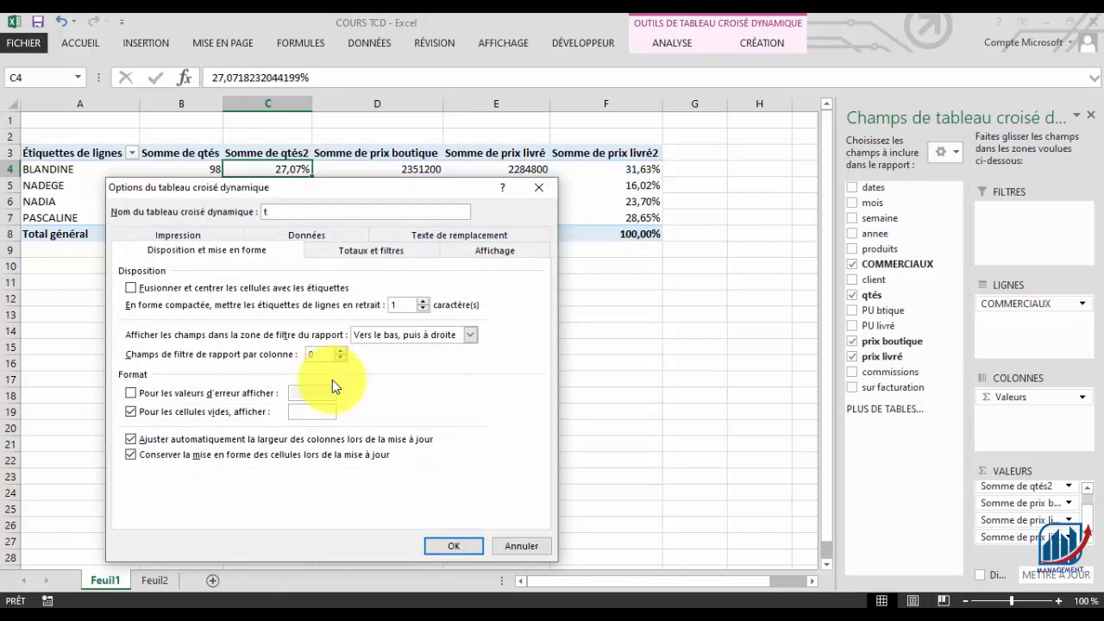
type("TCD CO")
type("MMERCI")
type("QUX")
key("BackSpace")
key("BackSpace")
key("BackSpace")
key("BackSpace")
type("IAUX")
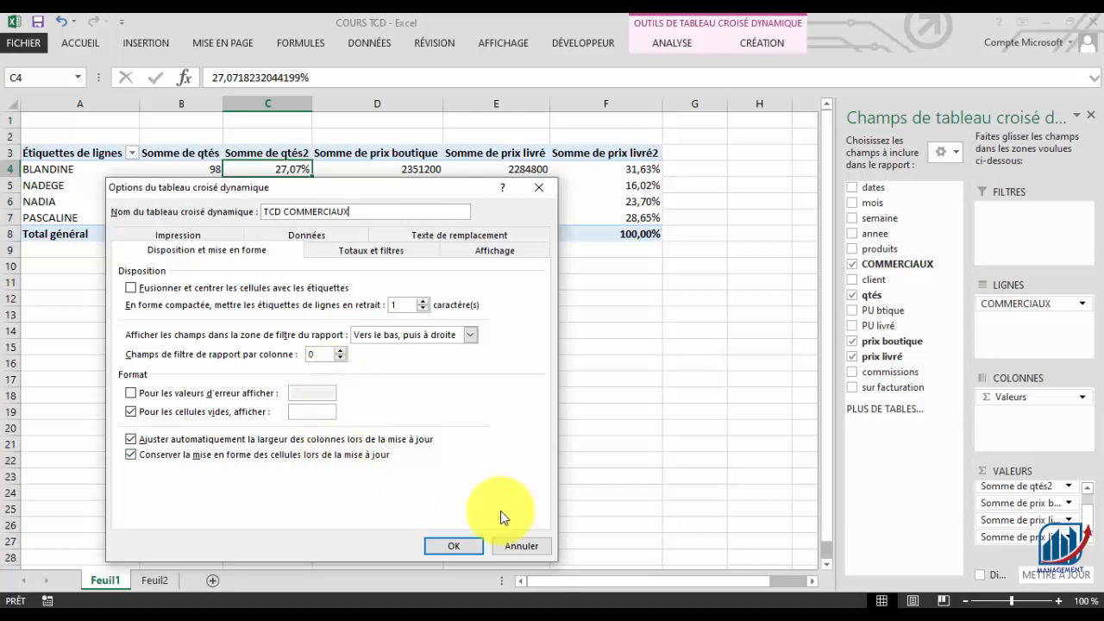
key("Return")
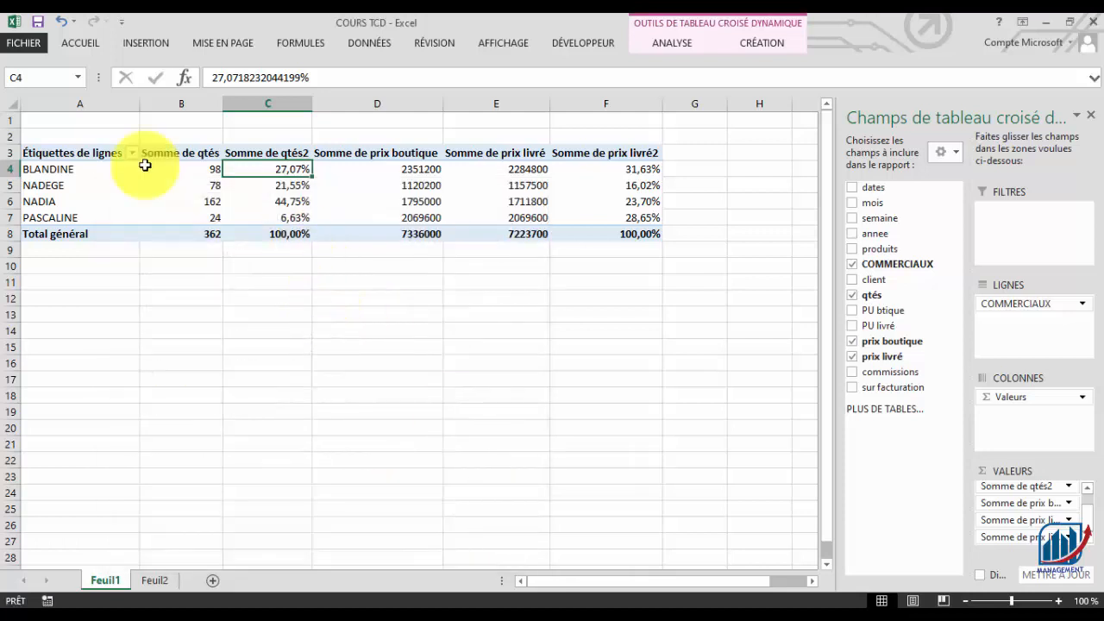
- Check the pivot table's name in the pivot table analysis options
mouse_move(287, 167)
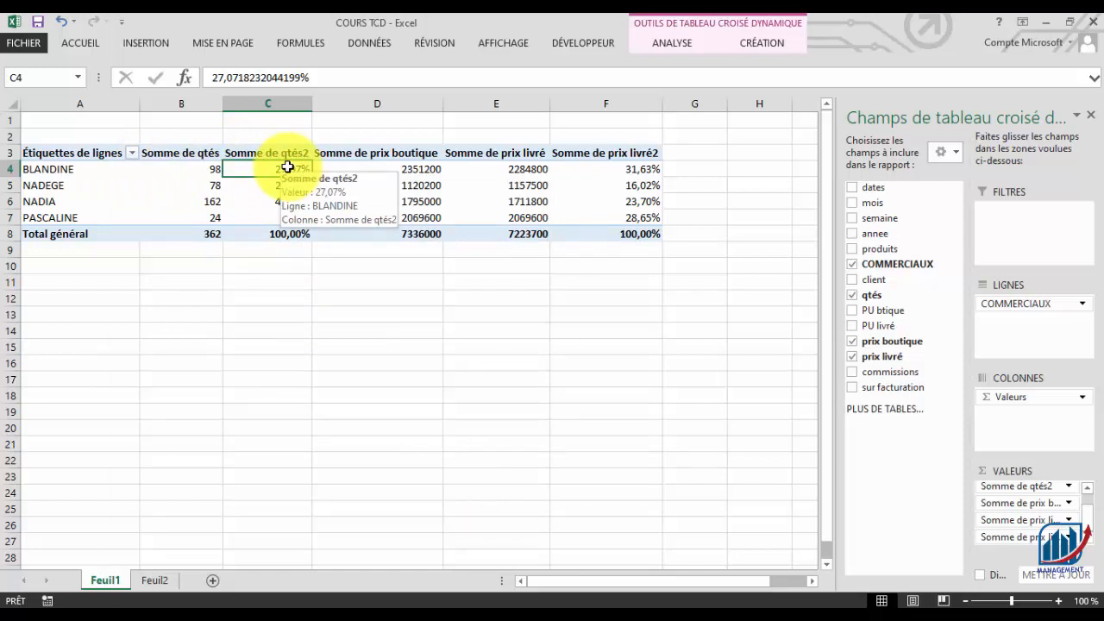
left_click(747, 45)
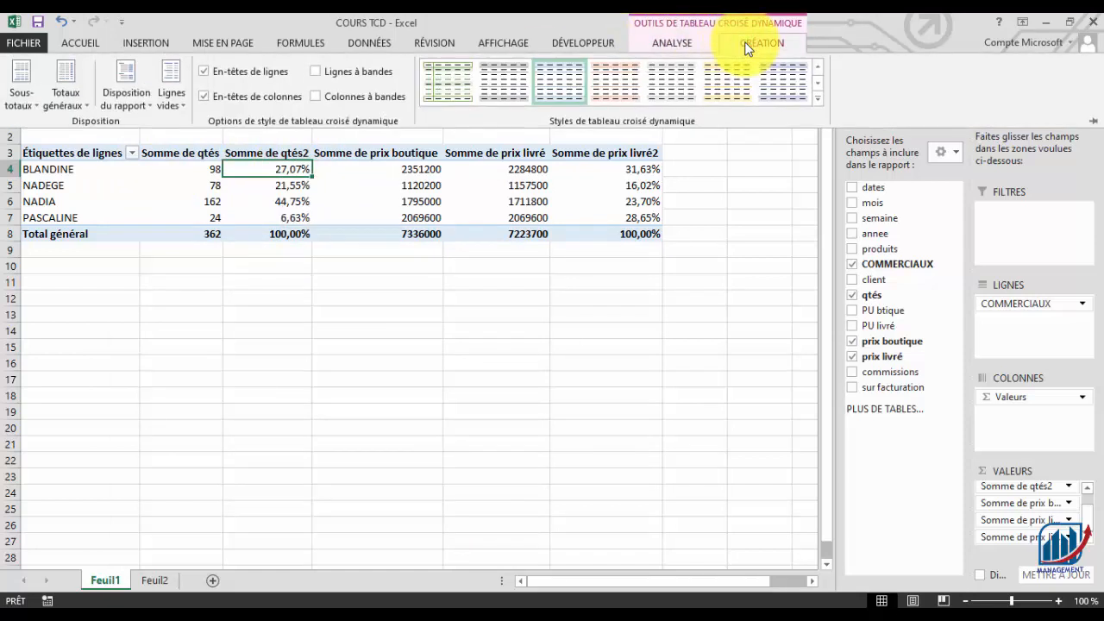
left_click(690, 45)
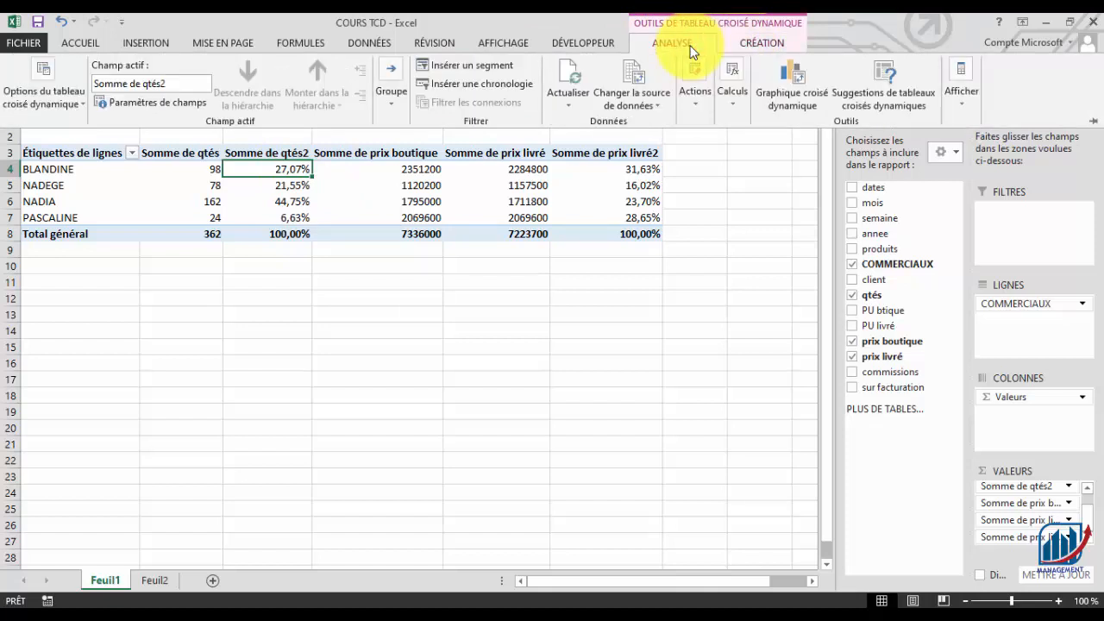
left_click(78, 105)
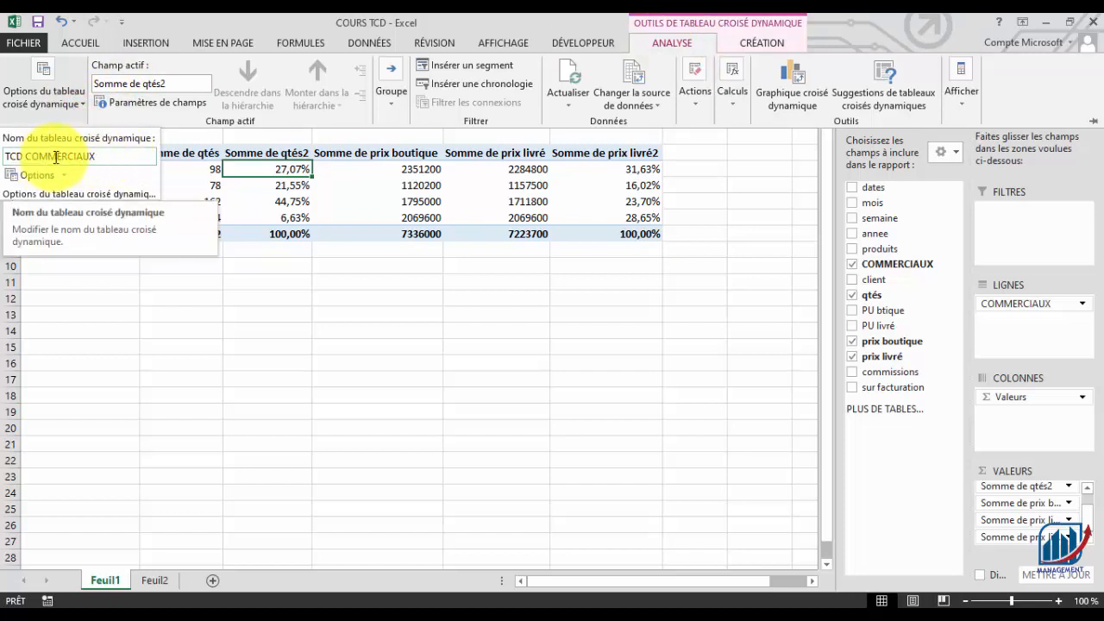
left_click(247, 260)
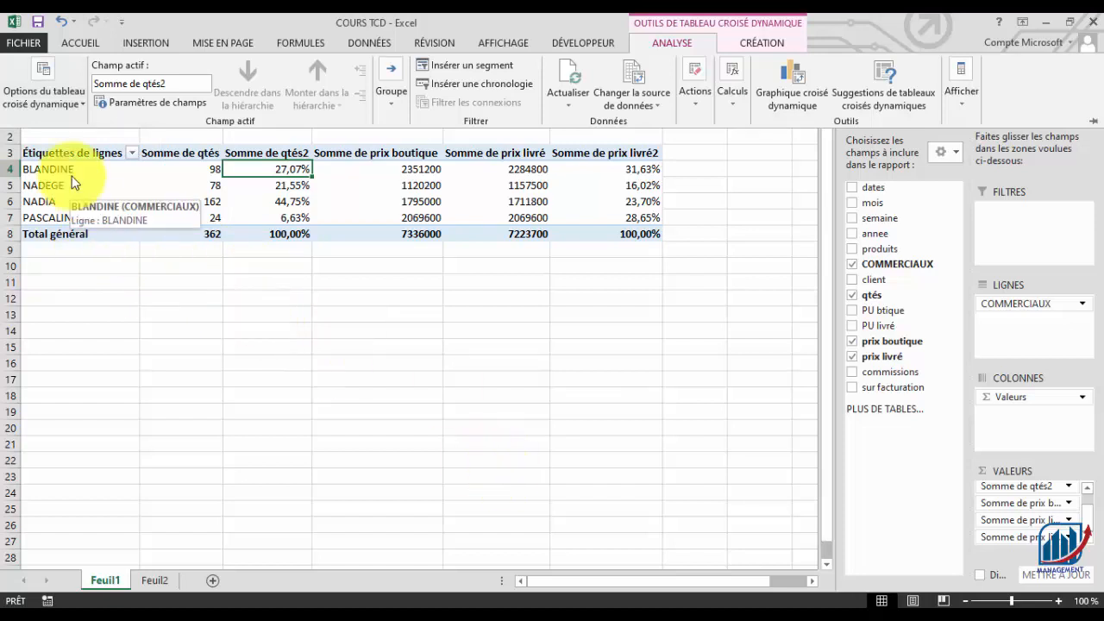
left_click(37, 161)
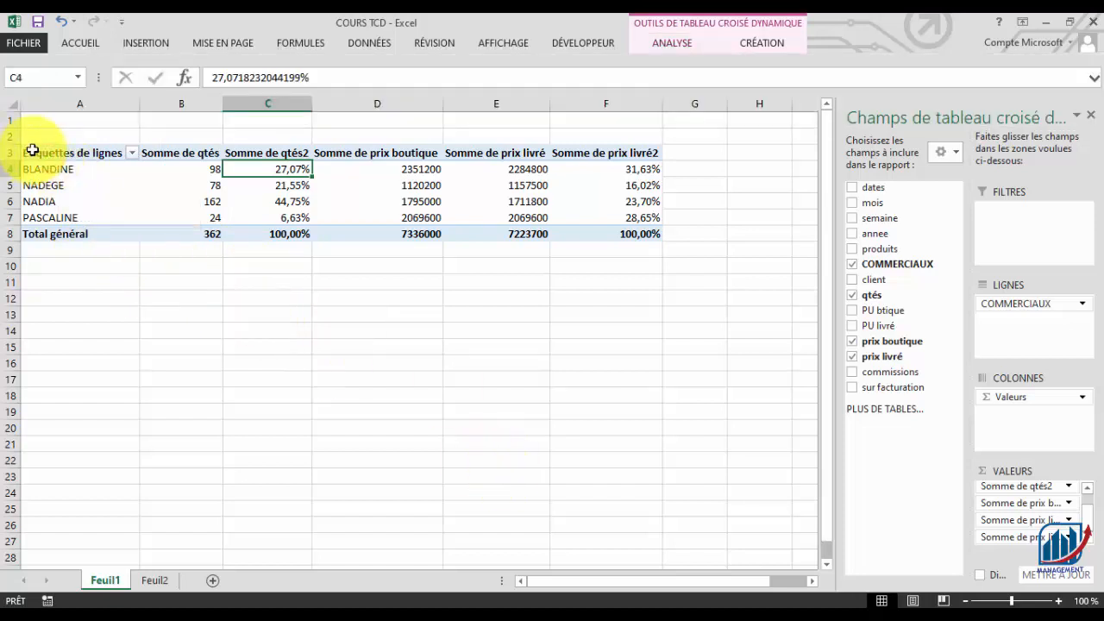
- Copy the whole pivot table A3:F8, paste it at K3 and fit column K's width to its contents
left_click(31, 150)
left_click_drag(228, 168, 617, 237)
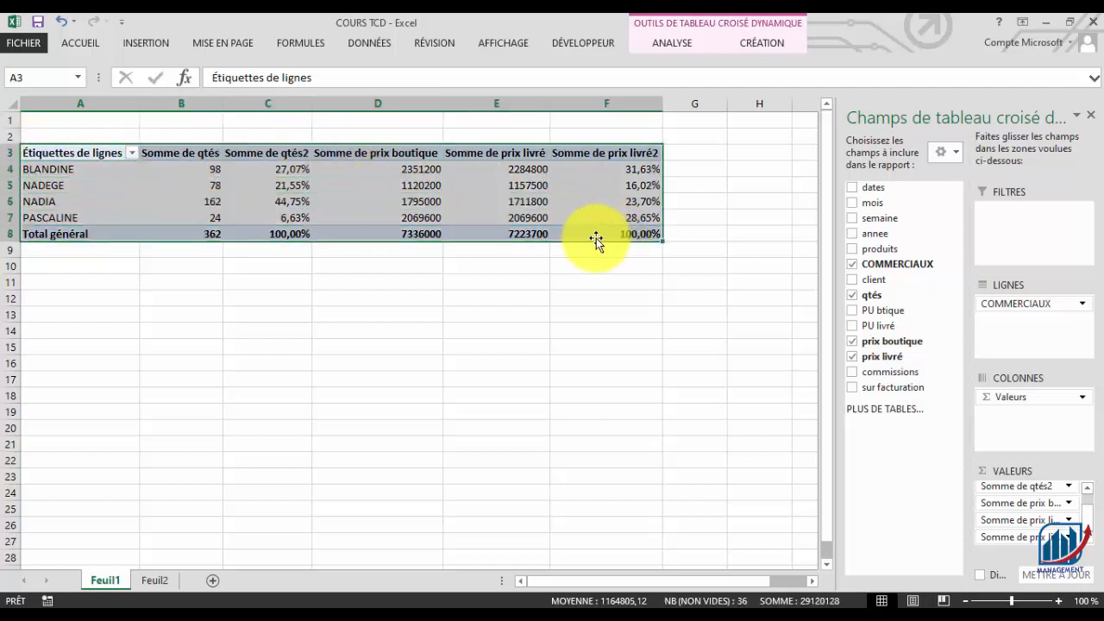
key("ctrl+c")
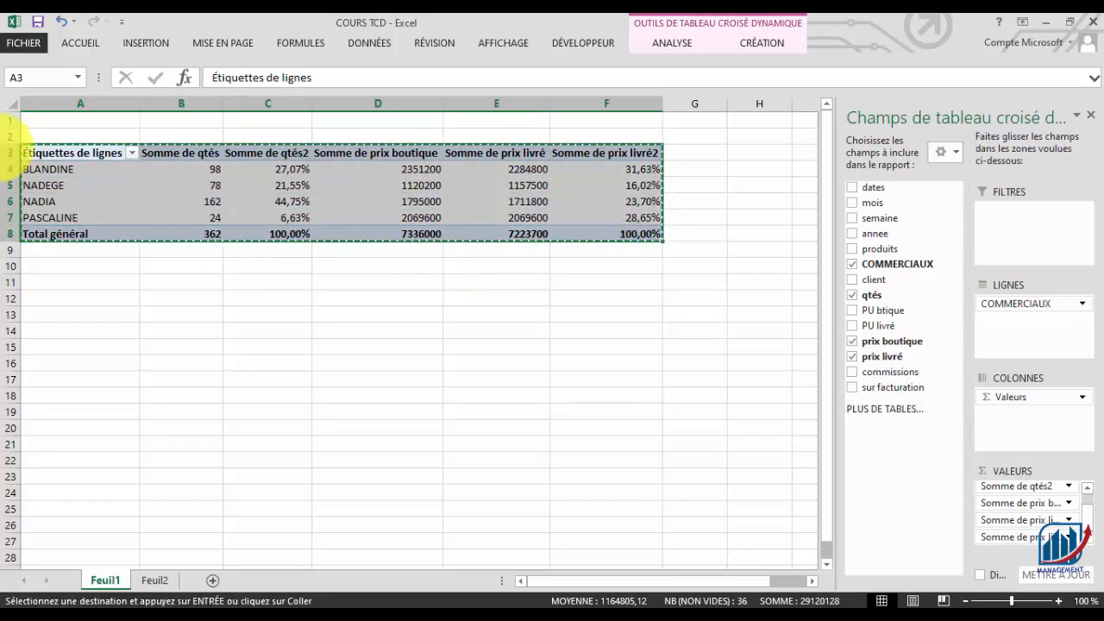
left_click(69, 313)
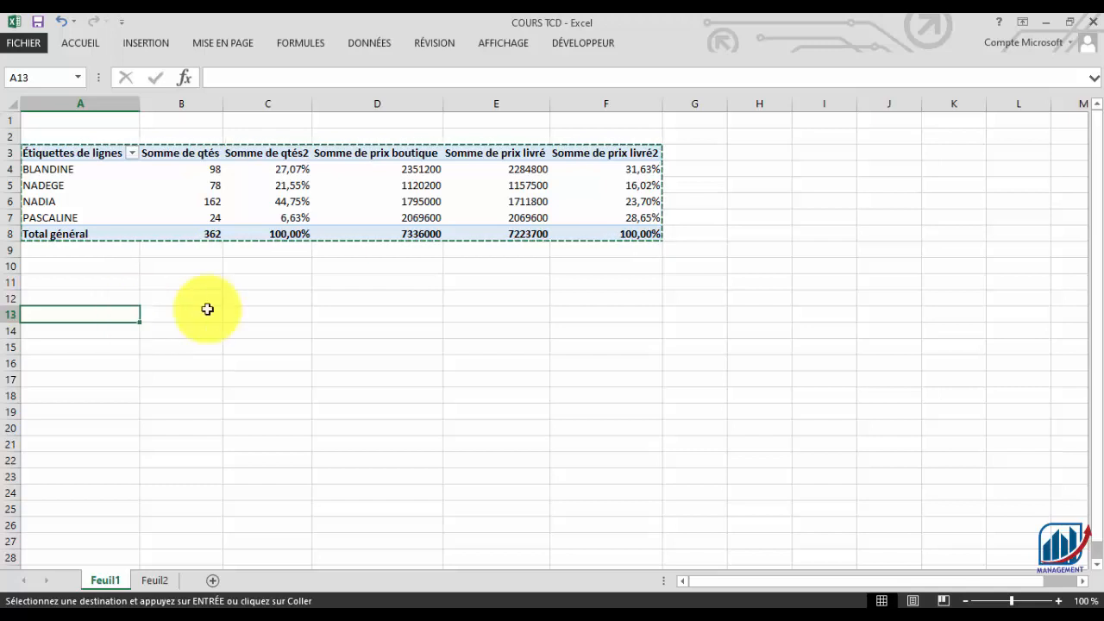
left_click(1082, 581)
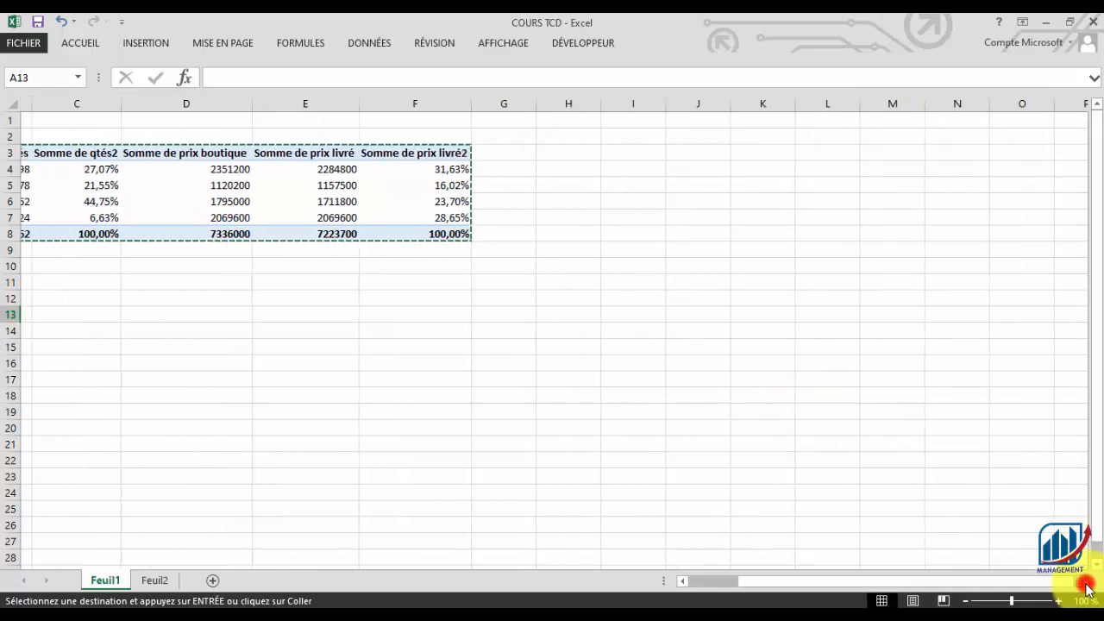
left_click(1083, 582)
left_click(1083, 581)
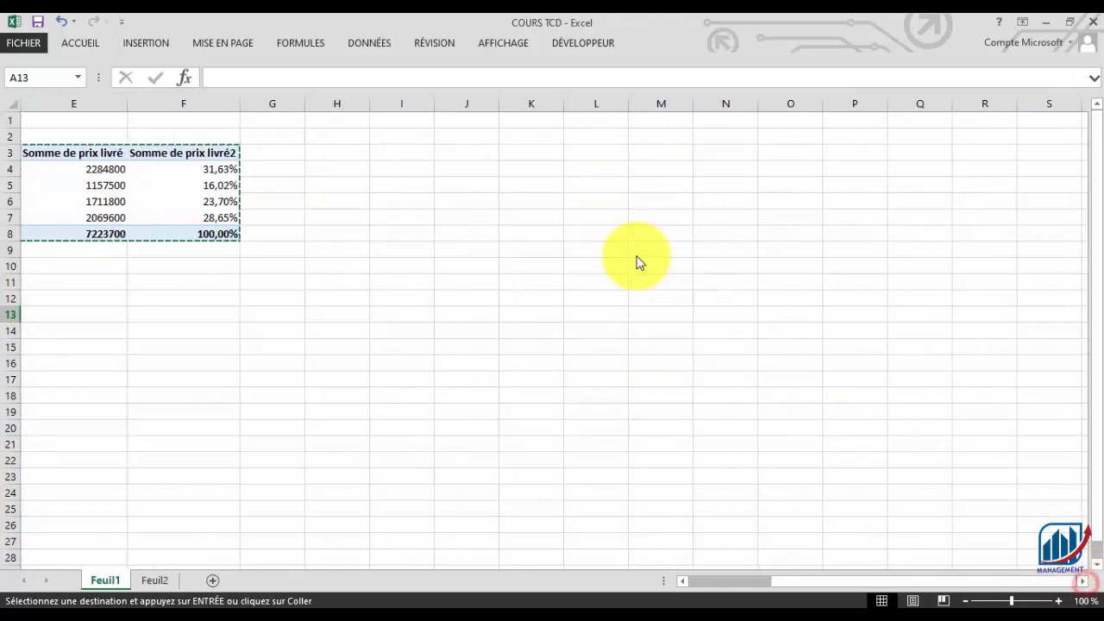
left_click(515, 158)
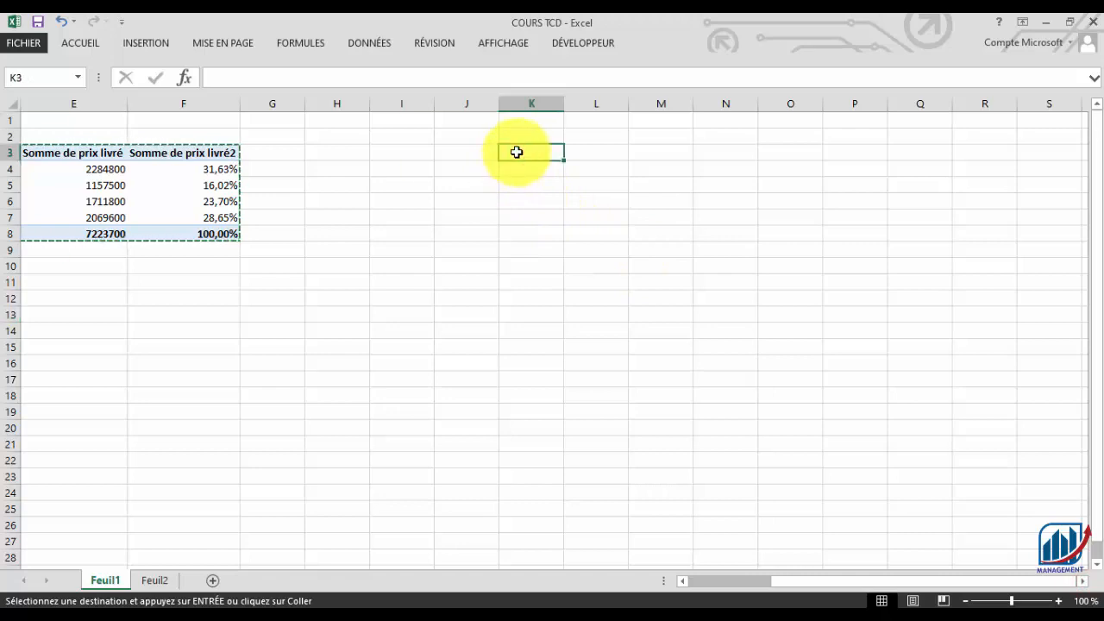
key("ctrl+v")
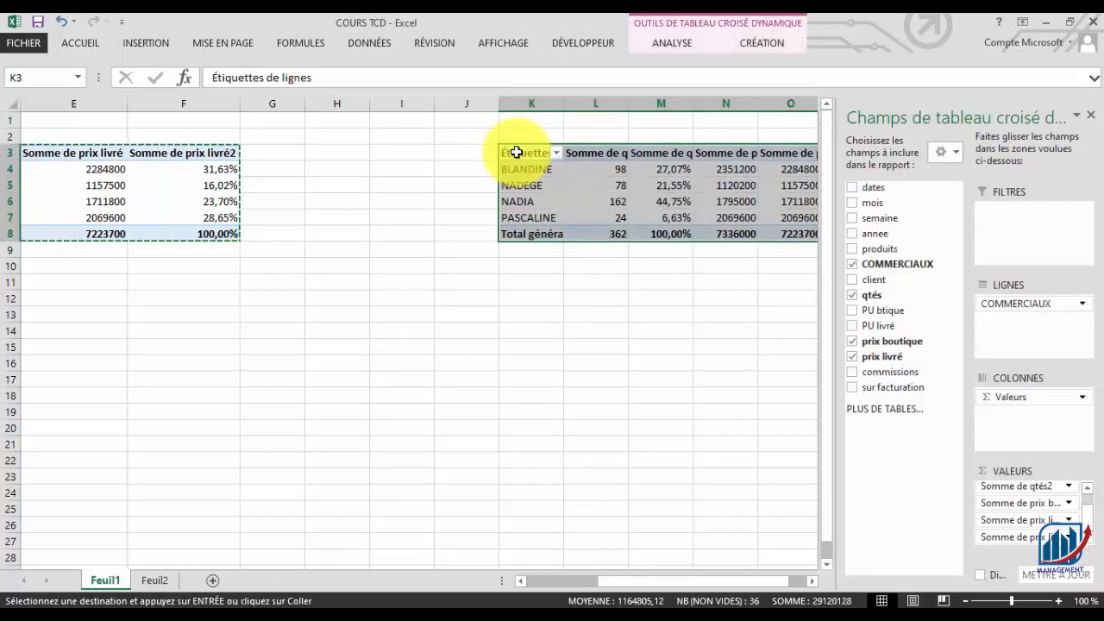
double_click(561, 107)
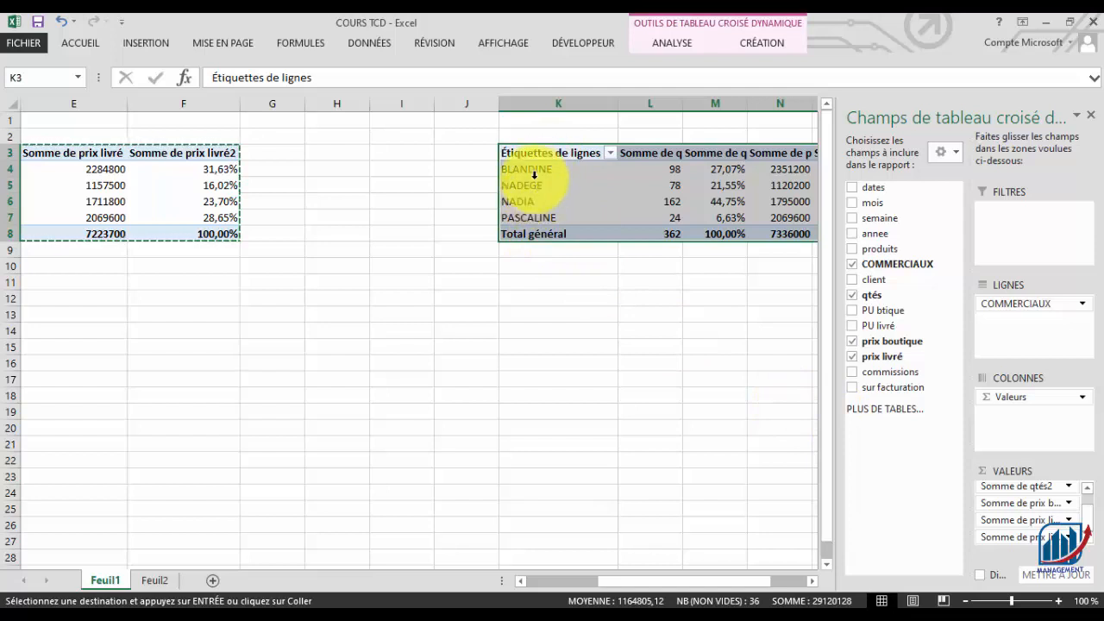
- Replace the COMMERCIAUX row field with the client field in the copied pivot table
left_click(1081, 305)
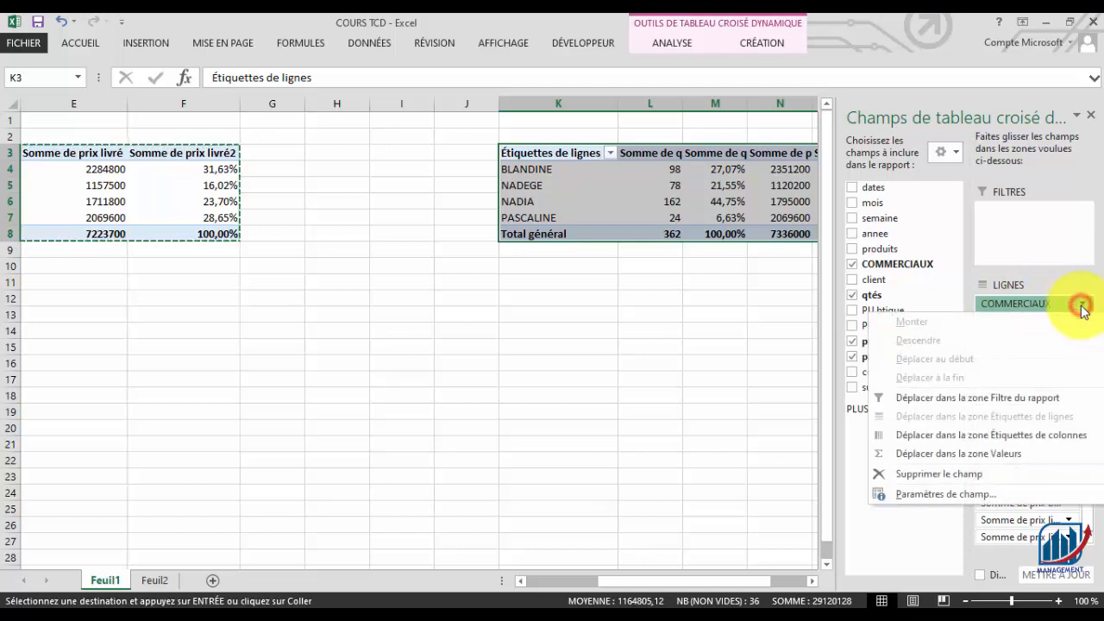
left_click(945, 477)
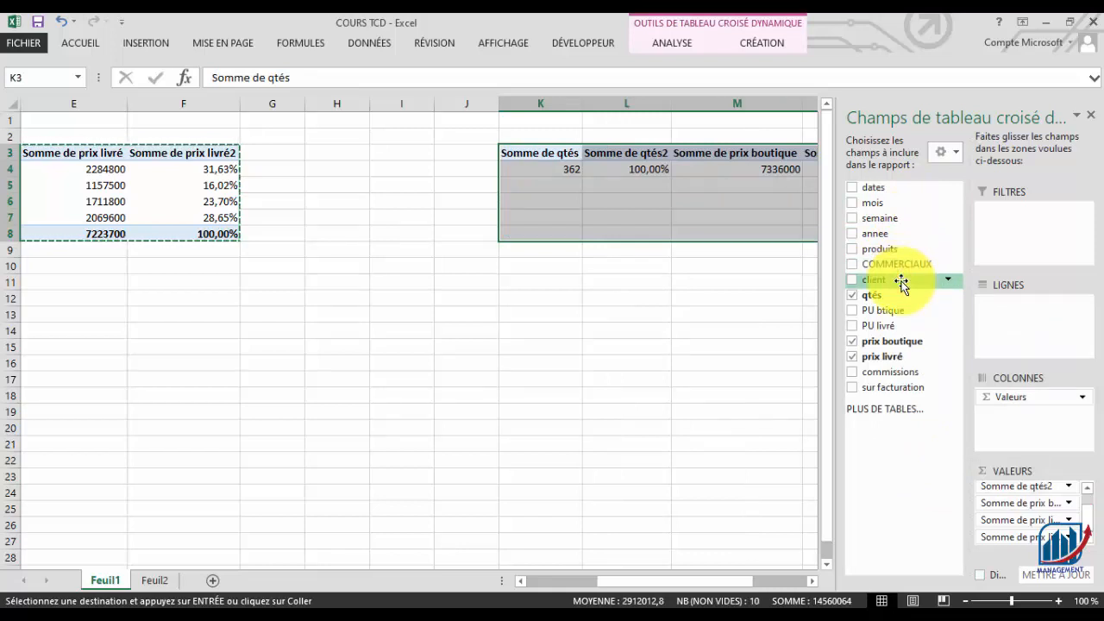
left_click_drag(901, 283, 1028, 318)
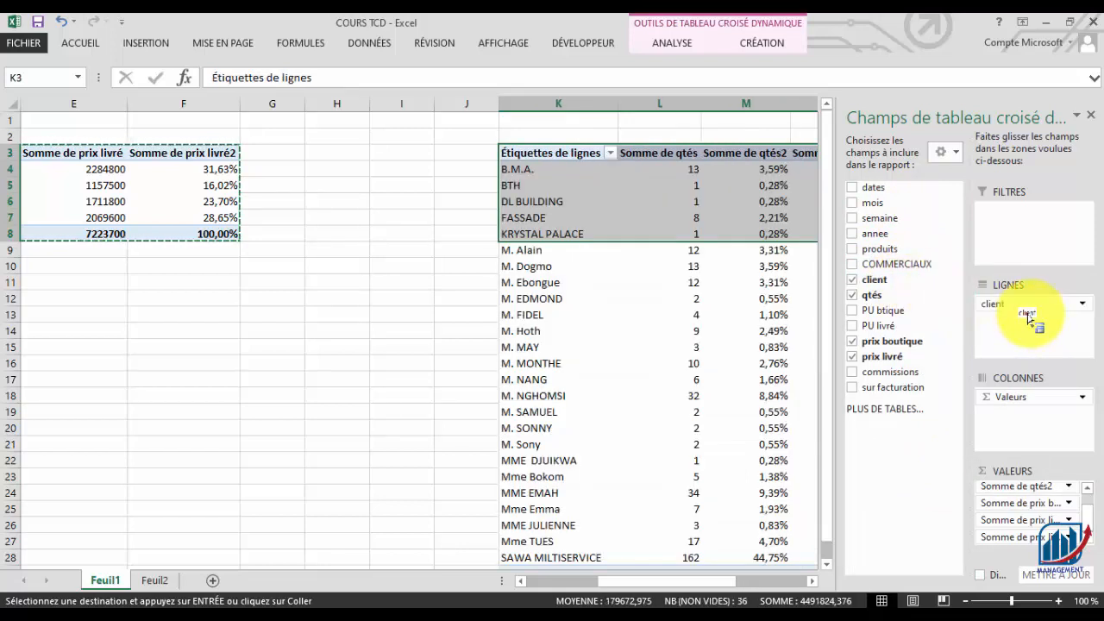
- Review the first client's quantity, quantity share, prix boutique, prix livré and prix livré share across its pivot table row
left_click(814, 582)
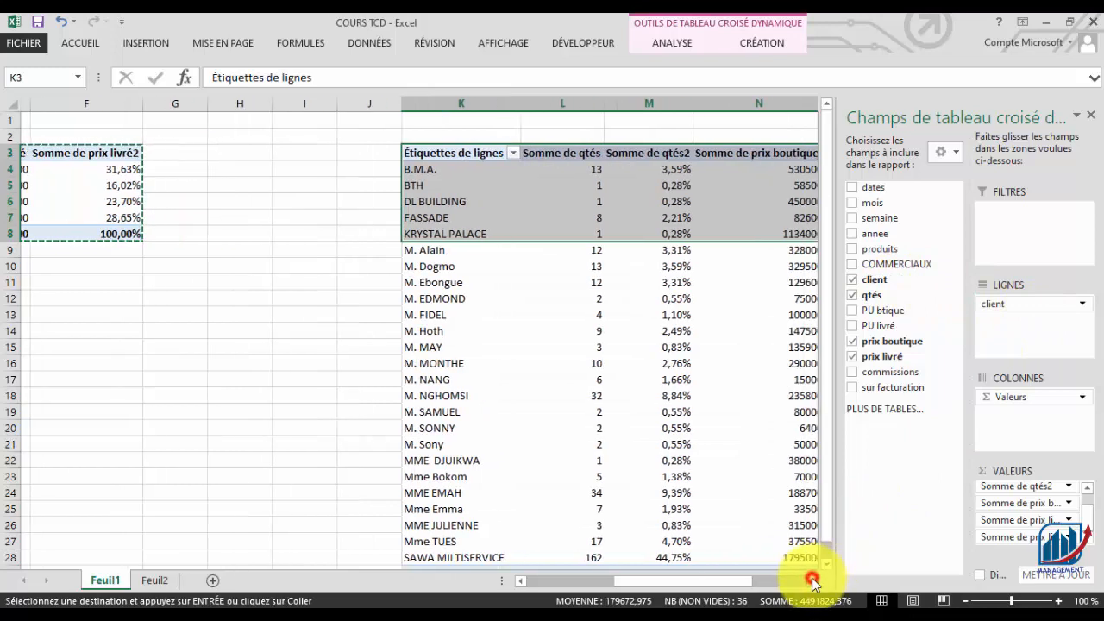
left_click(814, 582)
left_click(463, 171)
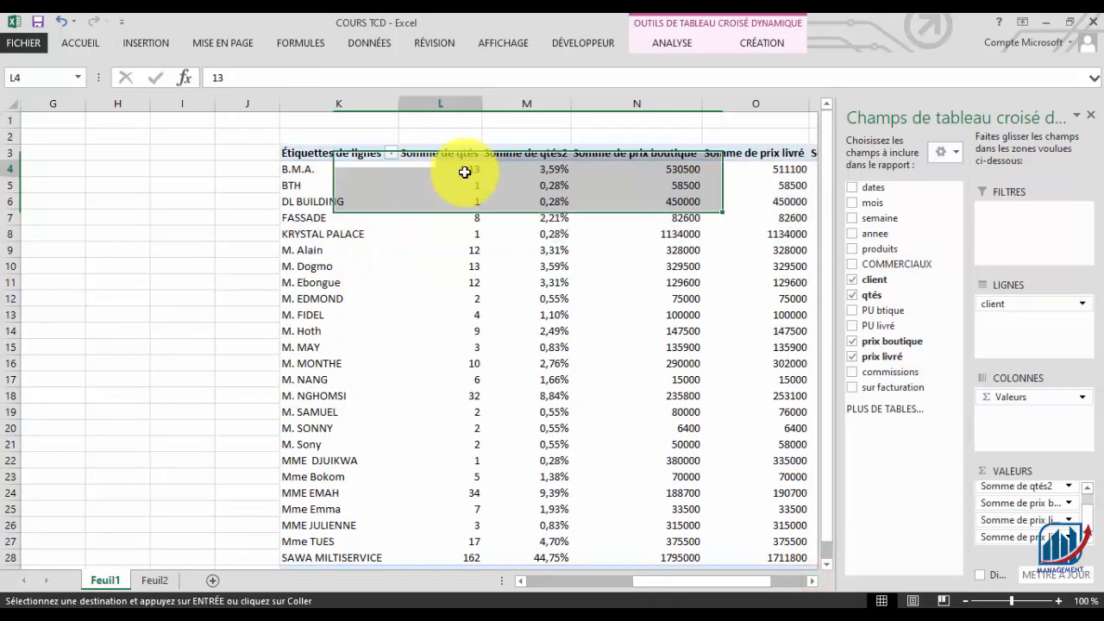
left_click(522, 170)
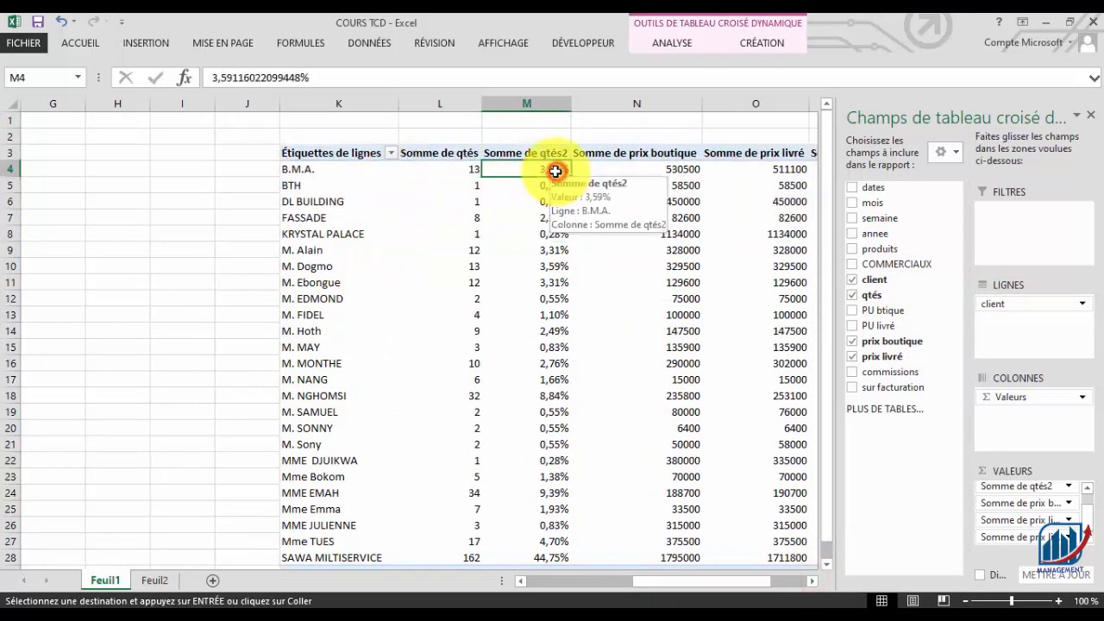
left_click(633, 167)
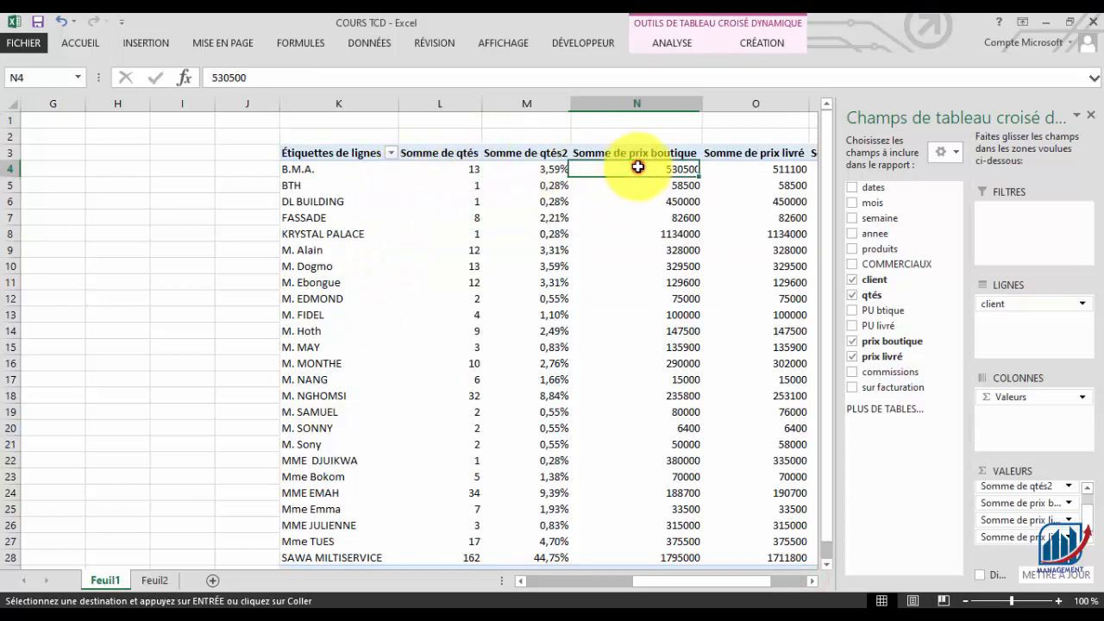
left_click(786, 171)
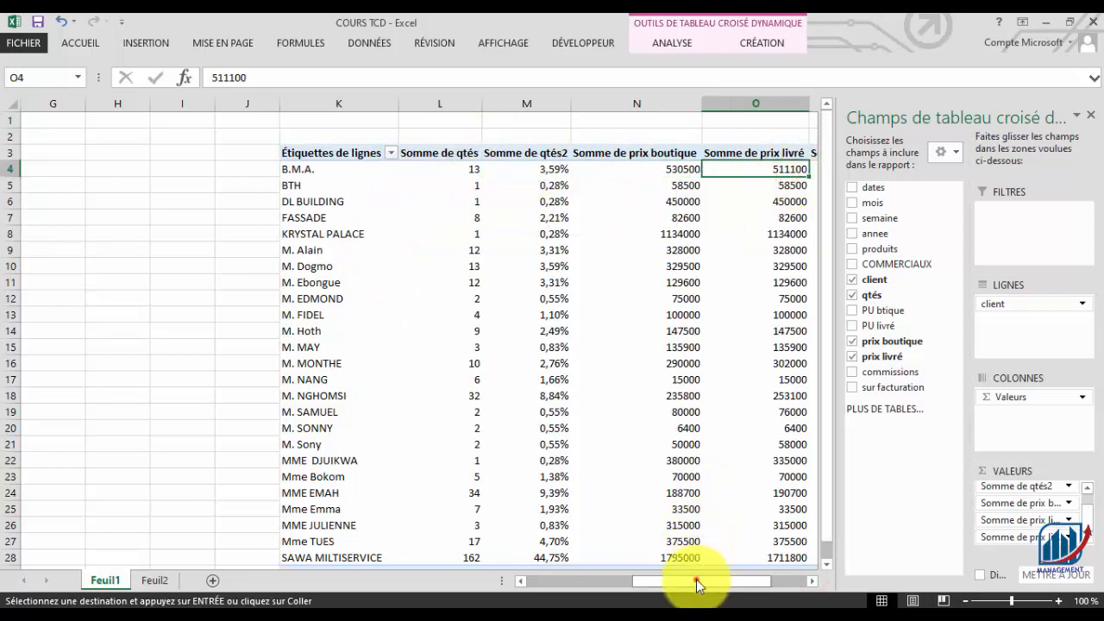
left_click_drag(695, 581, 736, 579)
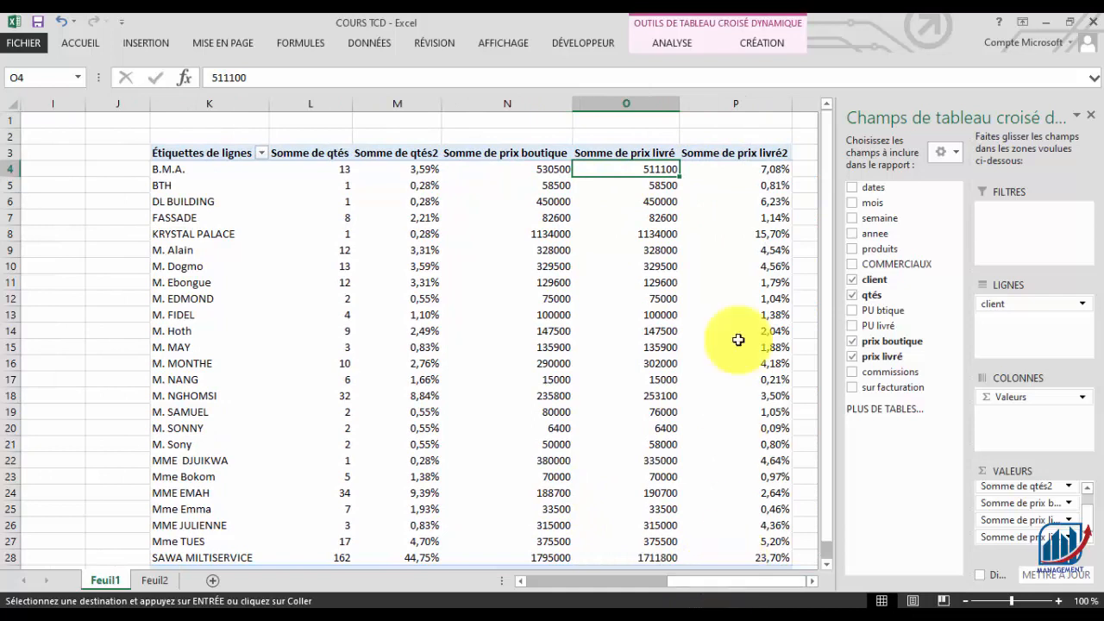
left_click(770, 170)
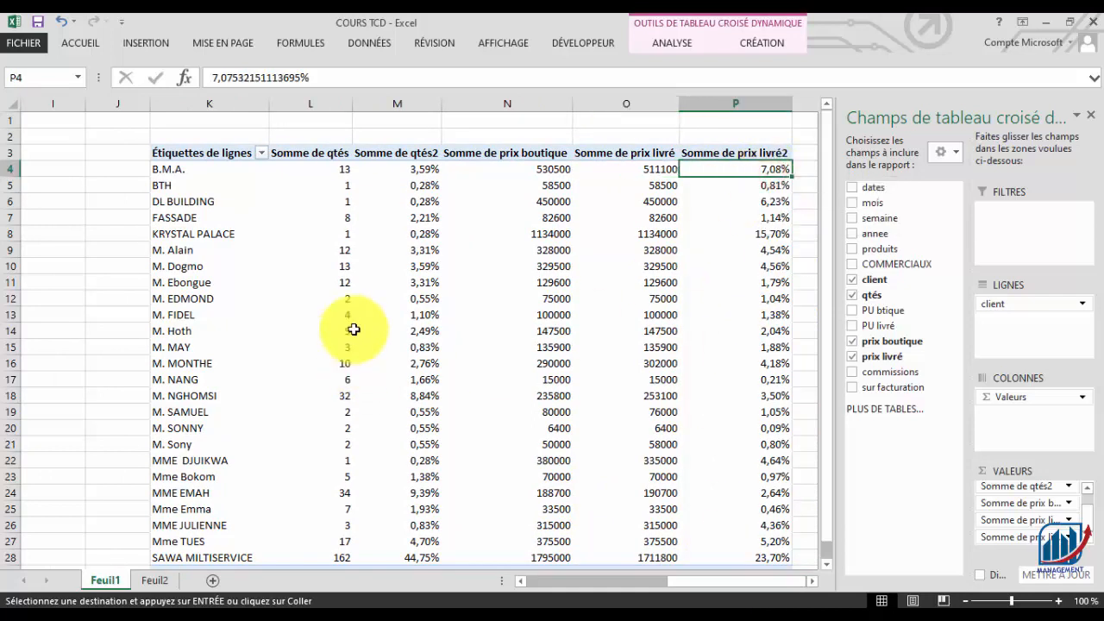
- Compare prix boutique with prix livré for the first few clients in the client pivot table
left_click(546, 166)
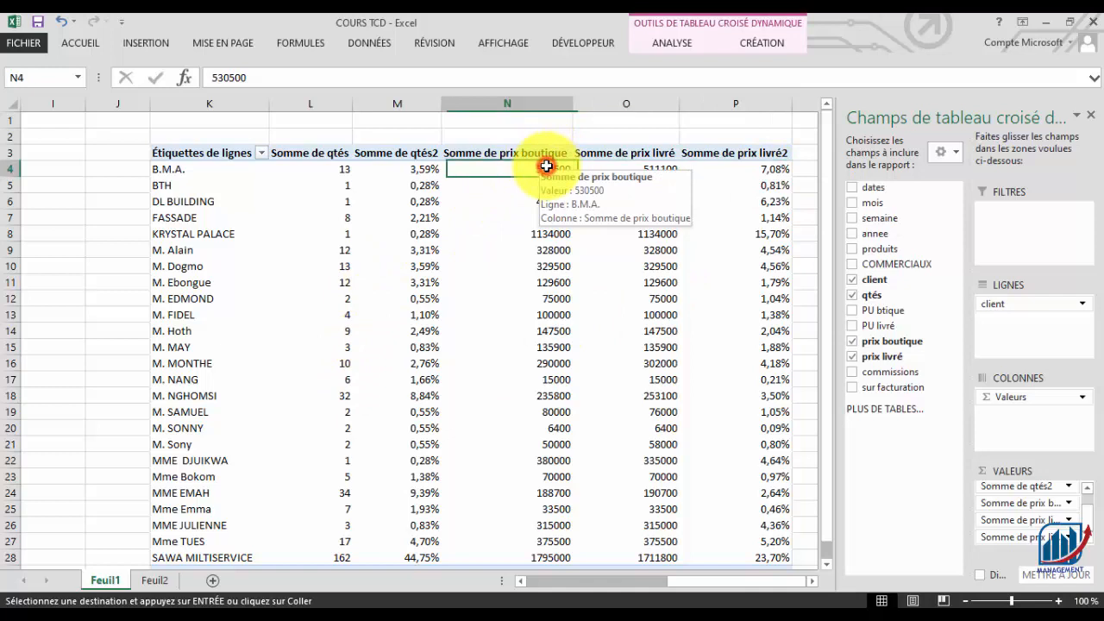
left_click(664, 166)
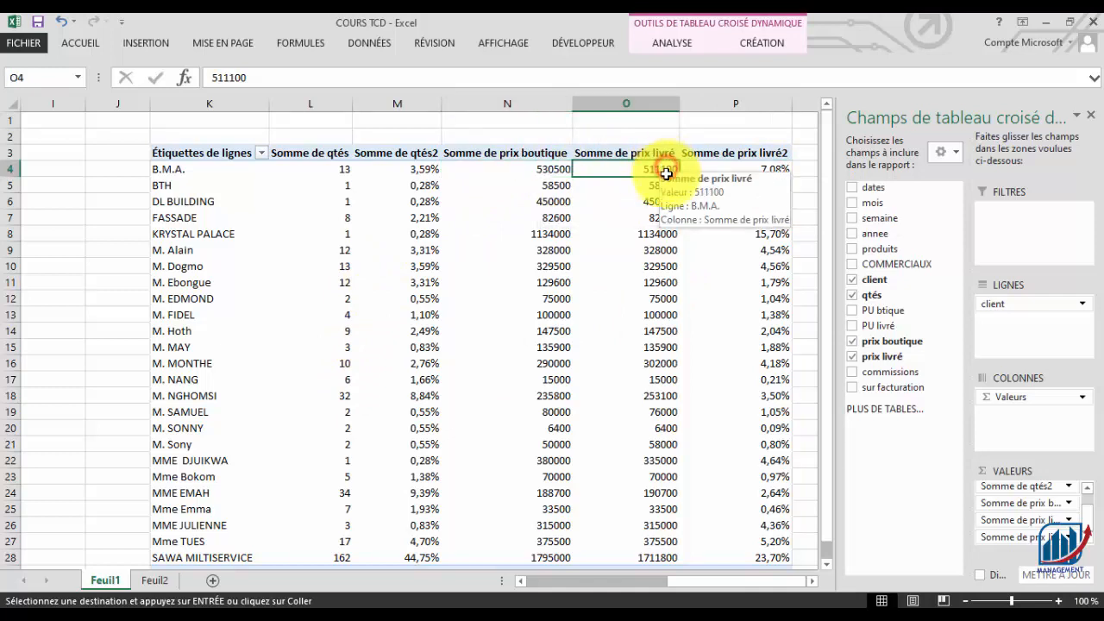
left_click(546, 185)
left_click(649, 188)
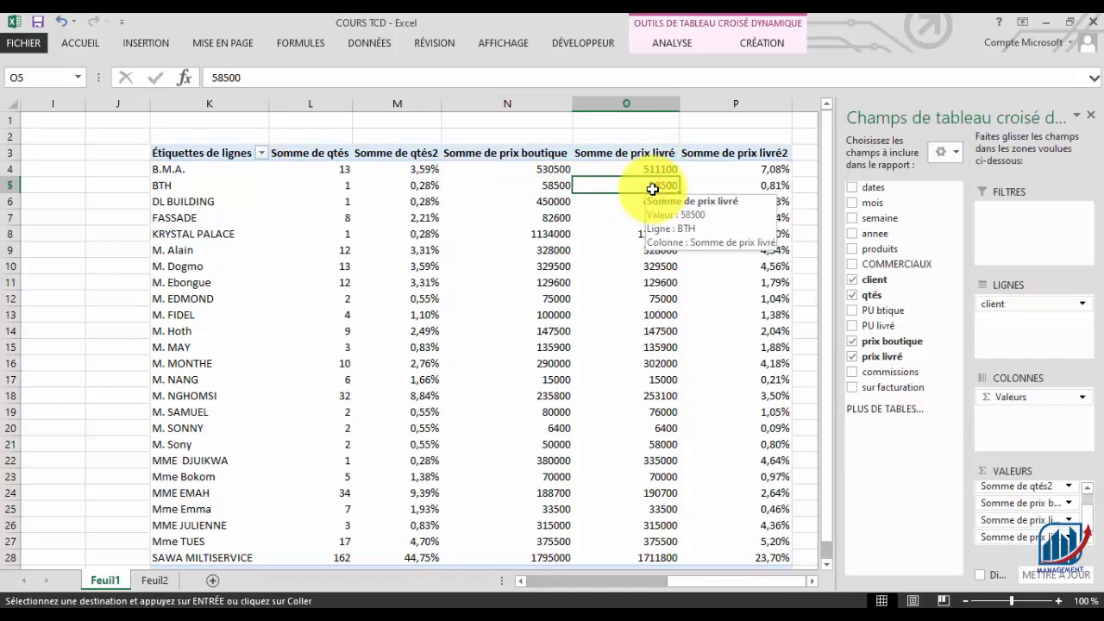
left_click(543, 201)
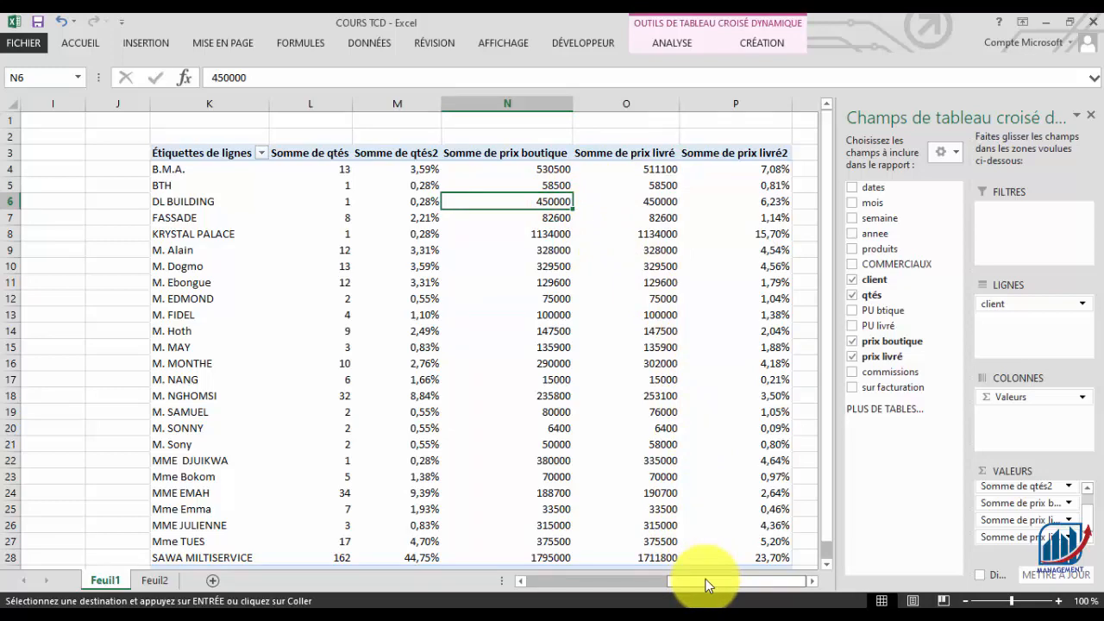
mouse_move(706, 585)
left_mouse_down()
mouse_move(675, 584)
mouse_move(716, 578)
left_mouse_up()
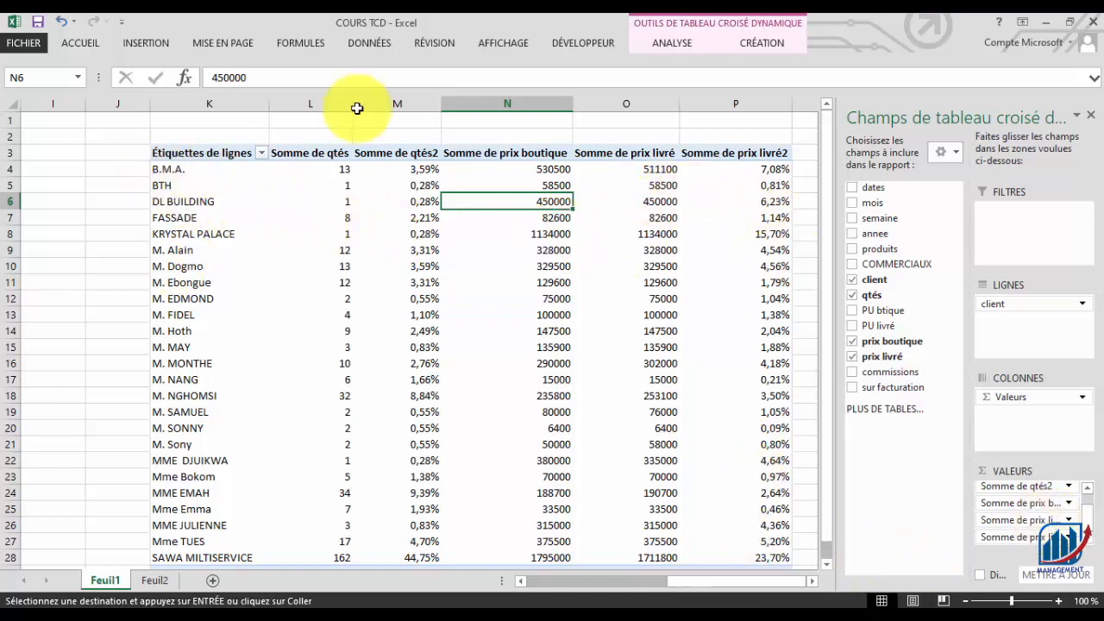
left_click_drag(630, 359, 1059, 405)
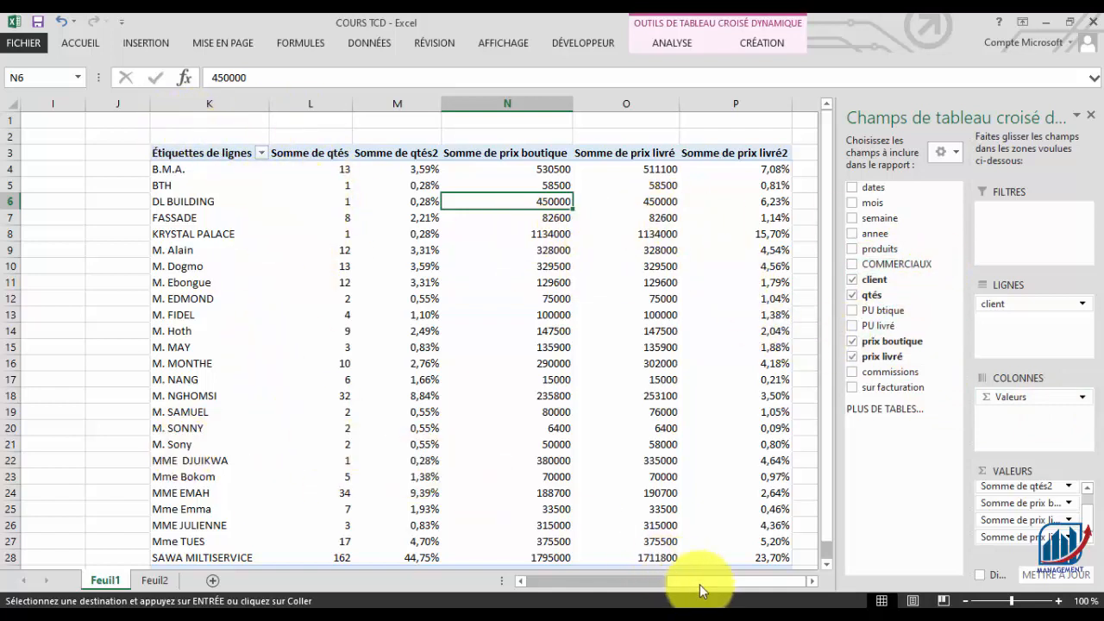
- Look back at the original salesperson pivot table A3:F8 and return to the client pivot table
left_click_drag(705, 587, 494, 584)
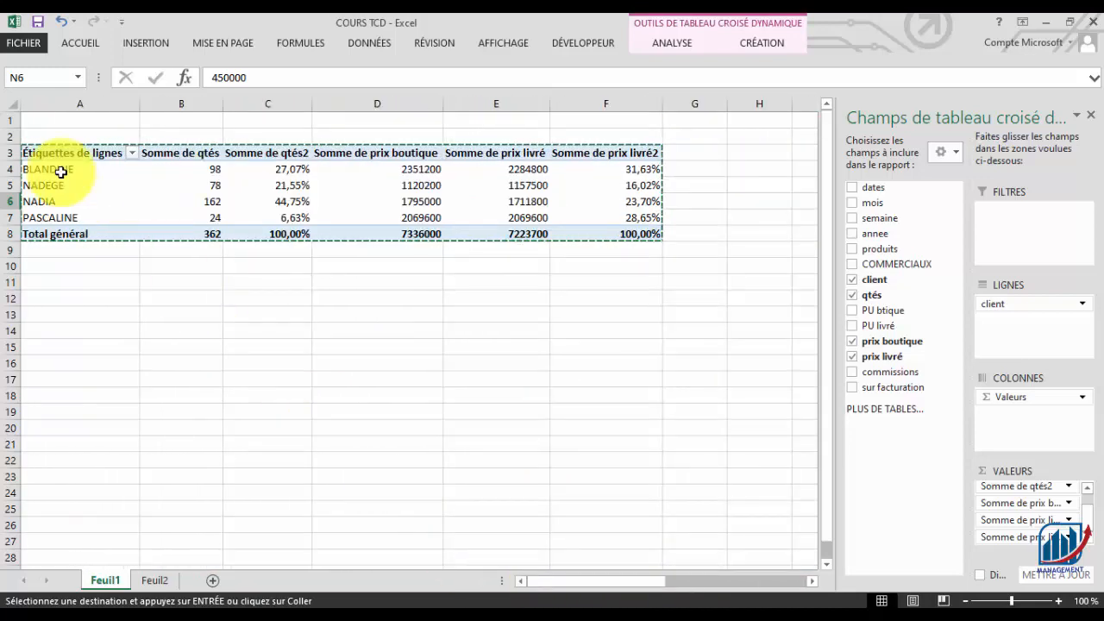
left_click_drag(42, 152, 606, 237)
left_click_drag(604, 579, 780, 584)
- Copy the whole client pivot table K3:P29, paste it at T3 and fit column T's width to its contents
left_click_drag(222, 153, 774, 552)
left_click_drag(763, 598, 771, 463)
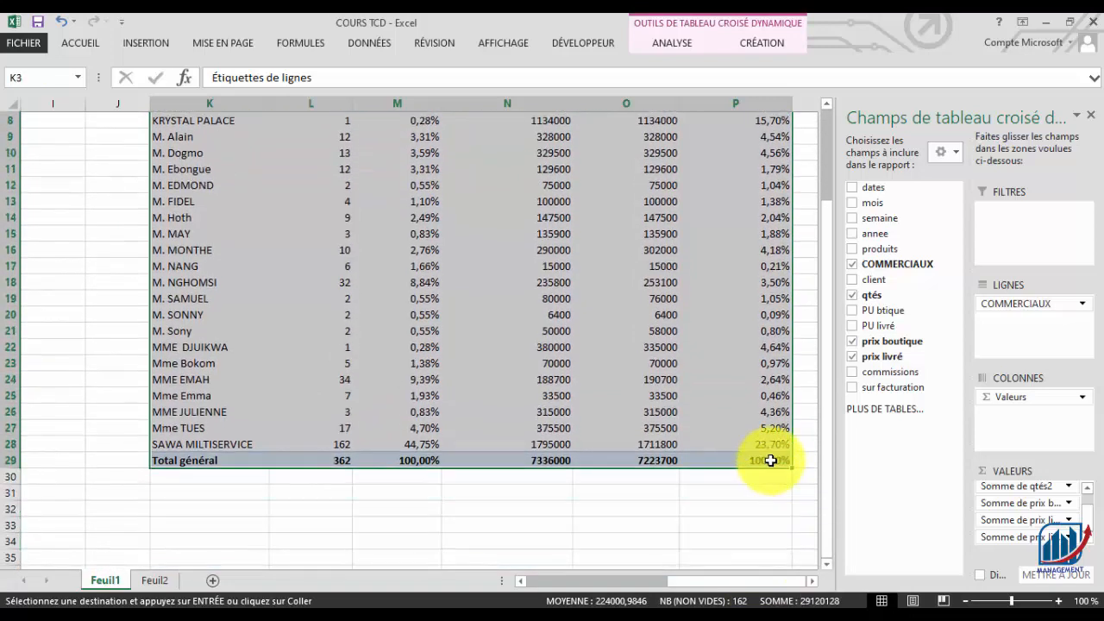
right_click(646, 390)
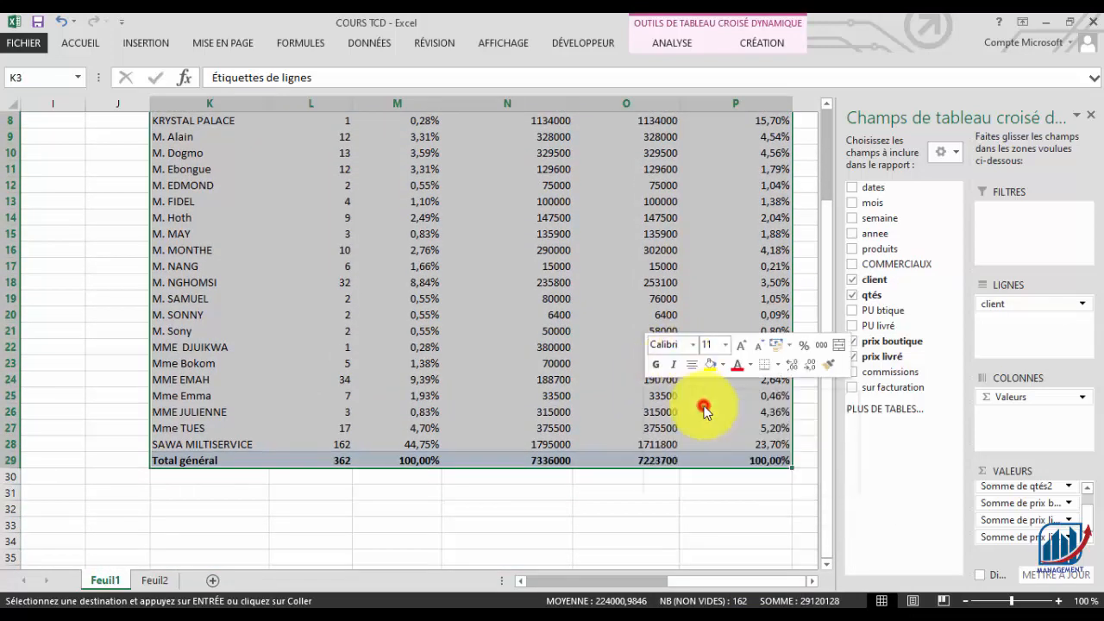
scroll(704, 405, "up", 3)
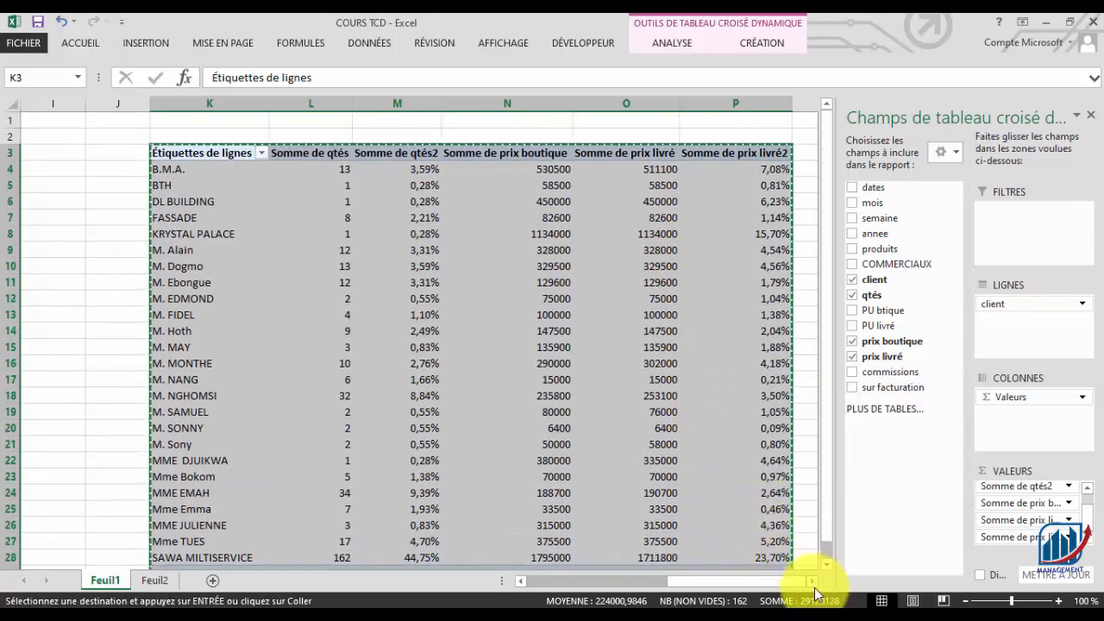
left_click(813, 582)
left_click(813, 583)
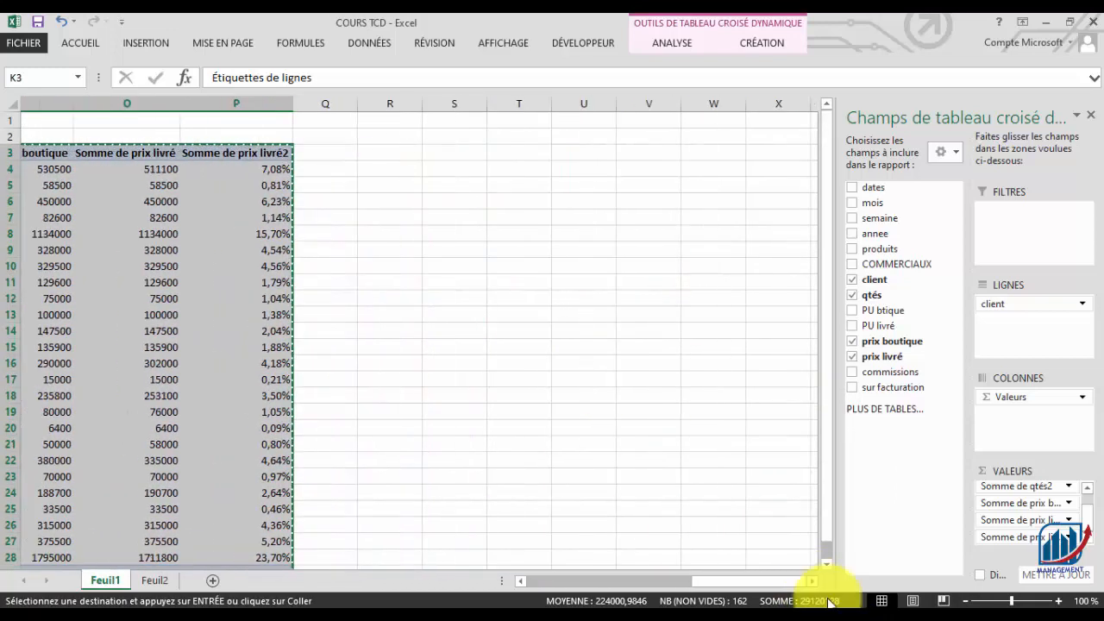
left_click(474, 164)
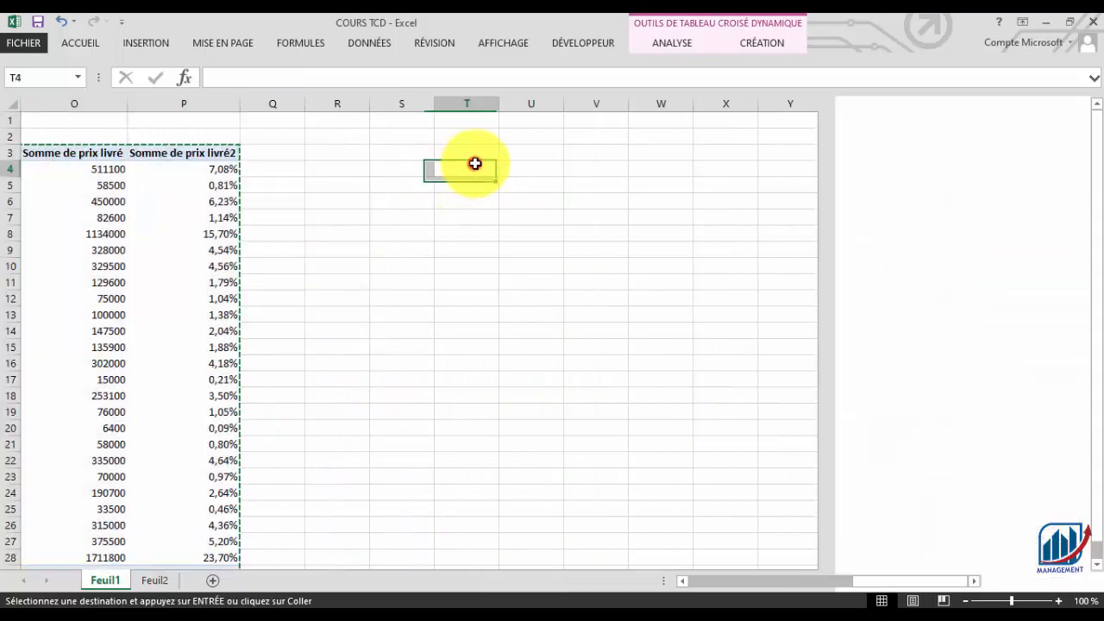
left_click(488, 152)
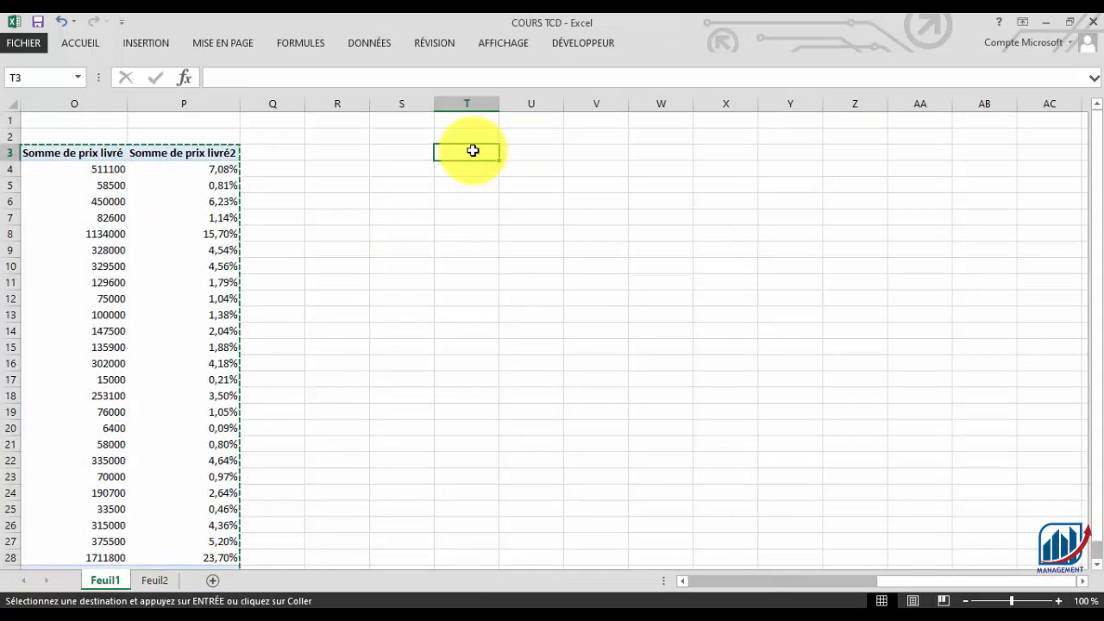
key("ctrl+v")
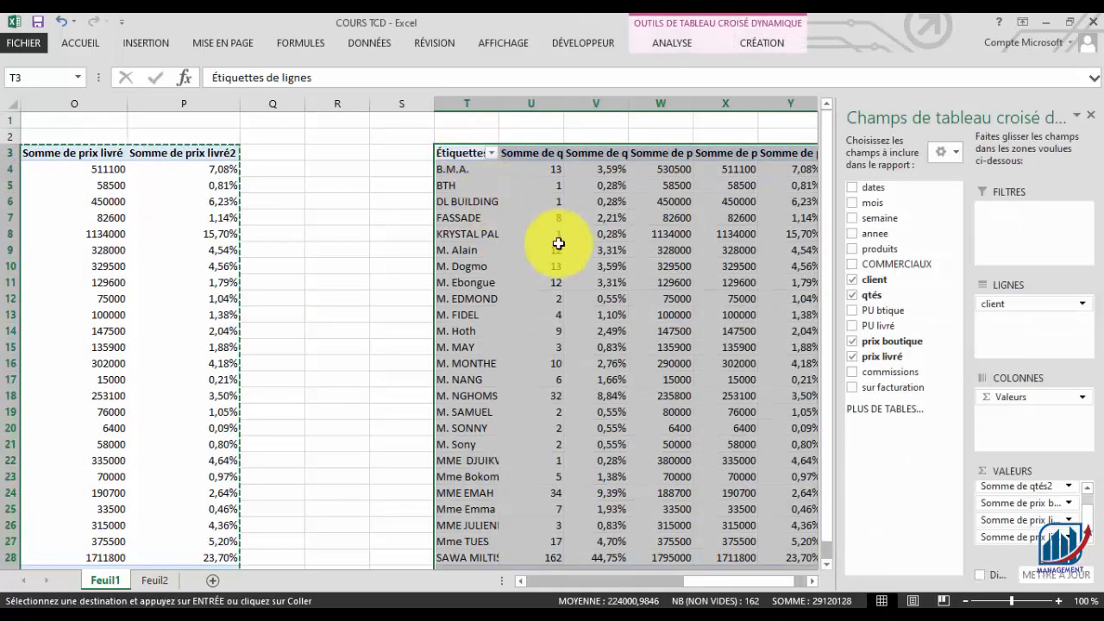
left_click(558, 244)
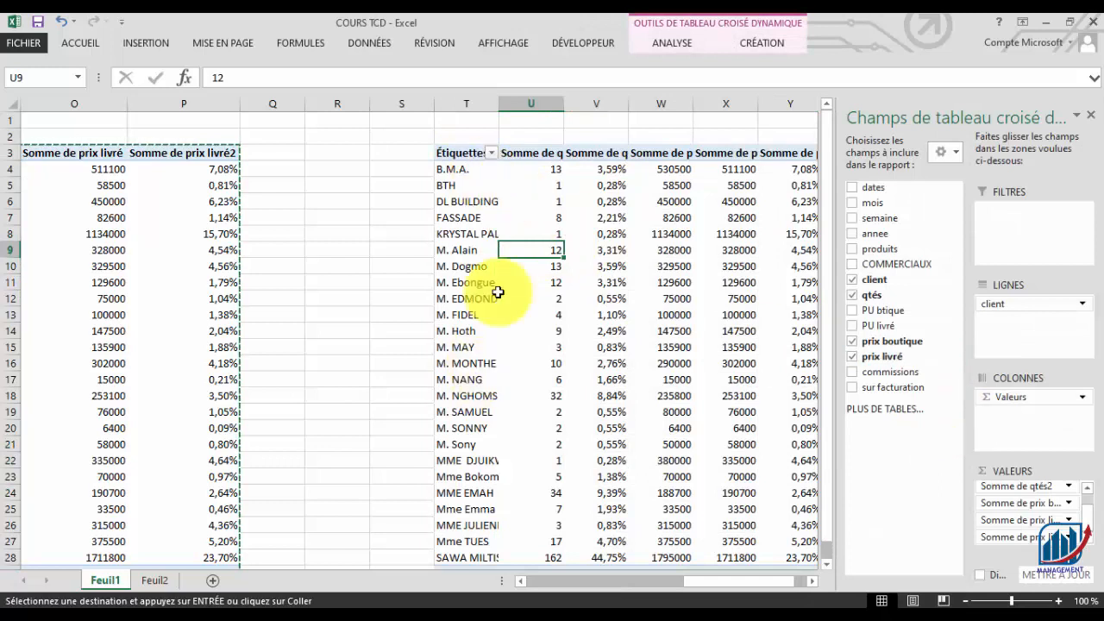
double_click(499, 108)
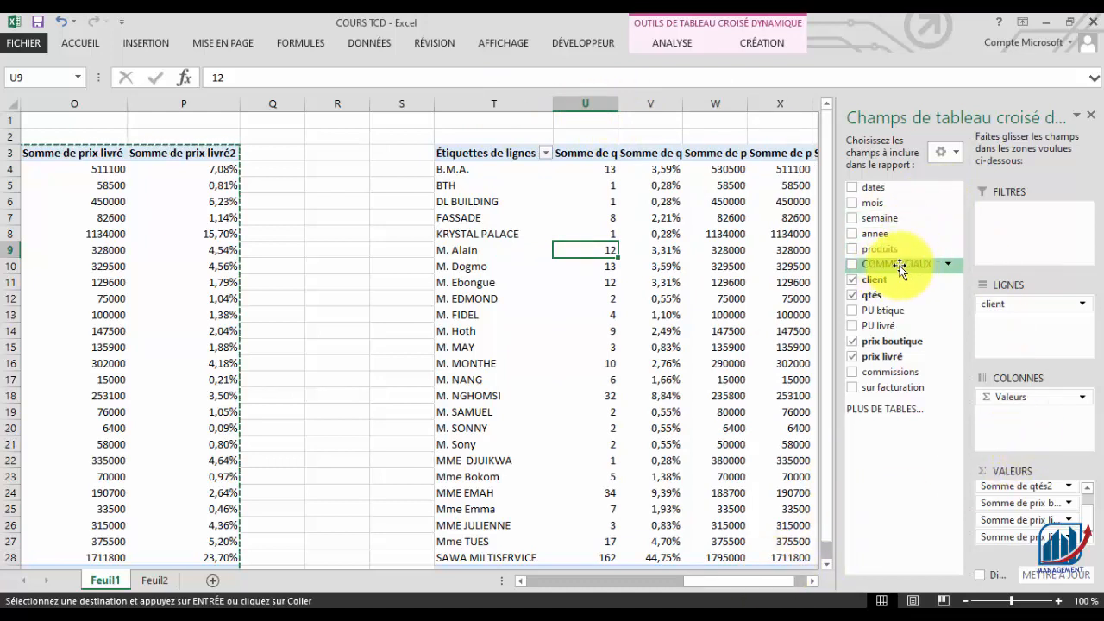
- Add COMMERCIAUX as a report filter to the third pivot table, allow multiple items and keep only the first salesperson selected
left_click_drag(904, 266, 996, 231)
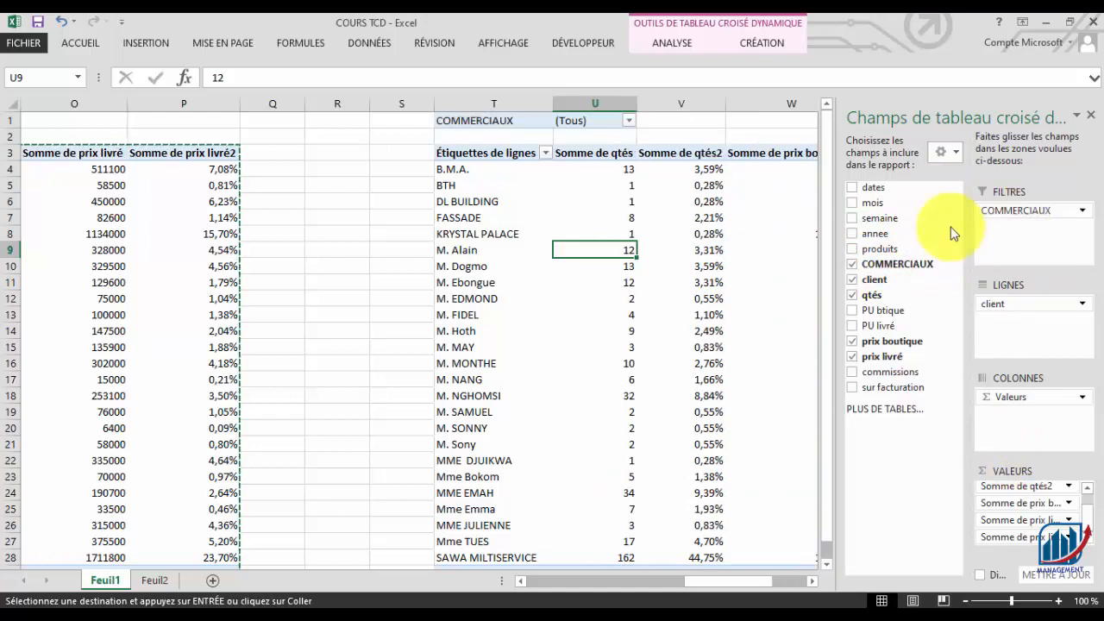
left_click(630, 119)
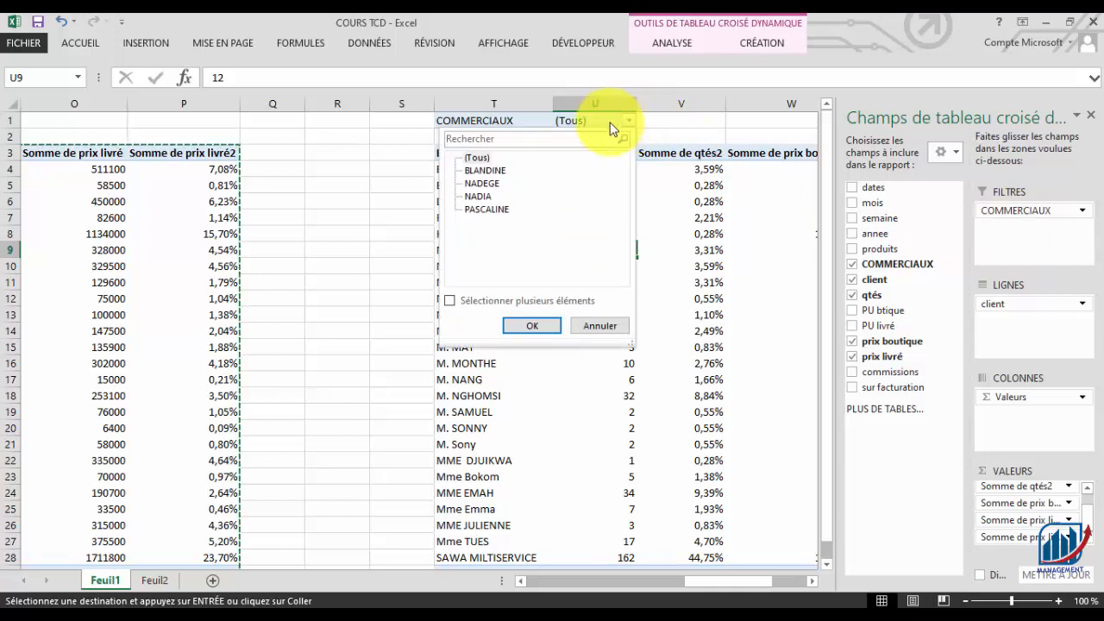
left_click(450, 300)
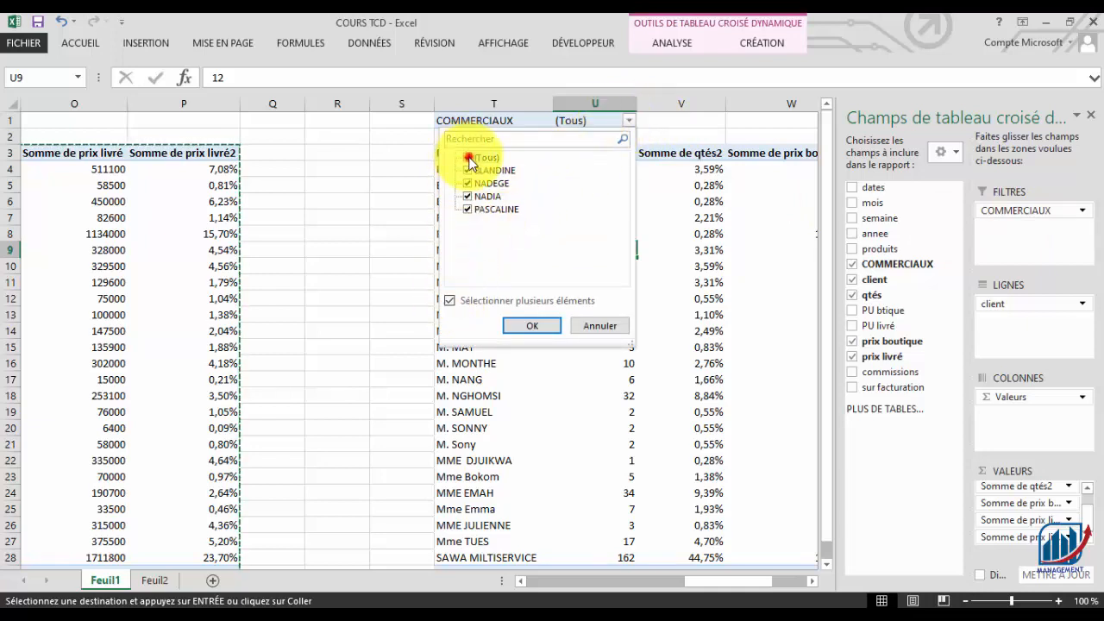
left_click(468, 171)
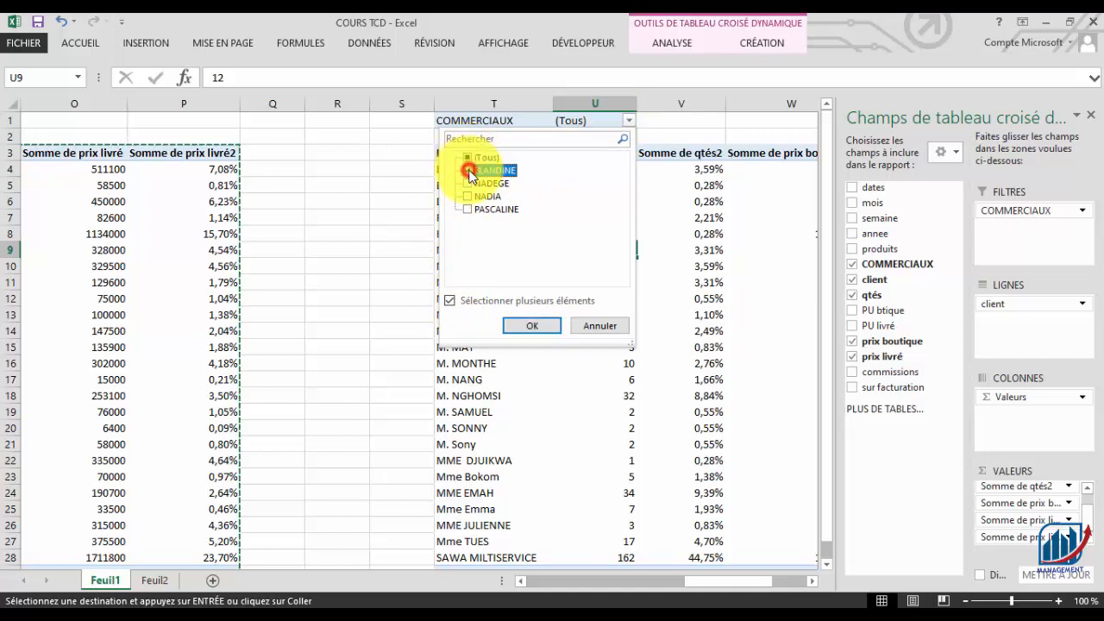
left_click(524, 327)
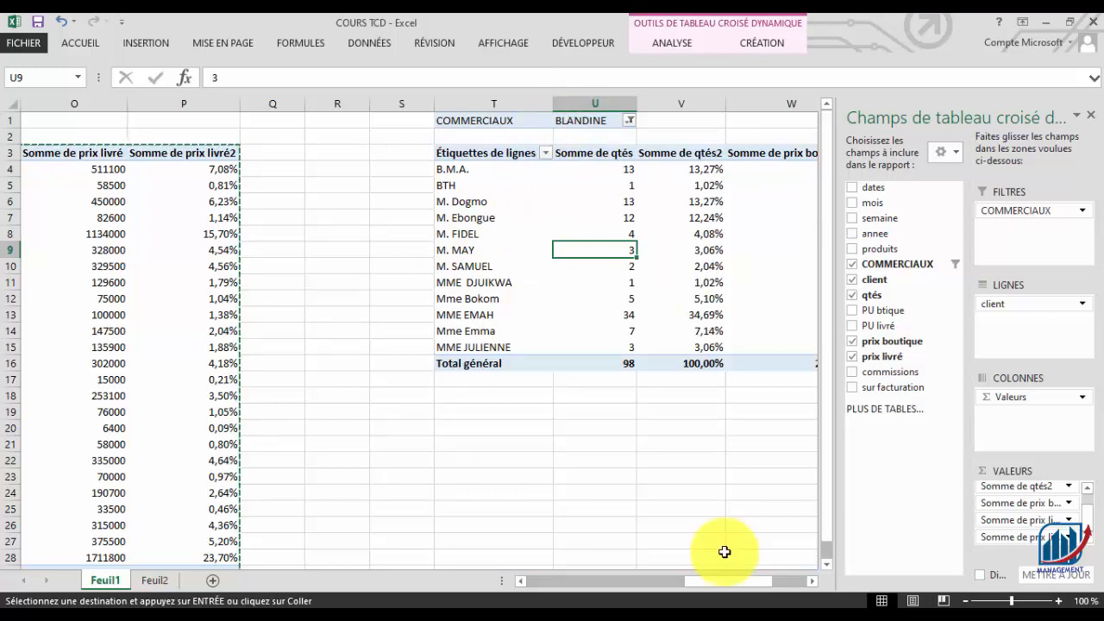
- Switch the third pivot table's COMMERCIAUX filter from the first salesperson to the second one only
left_click(811, 581)
left_click(811, 582)
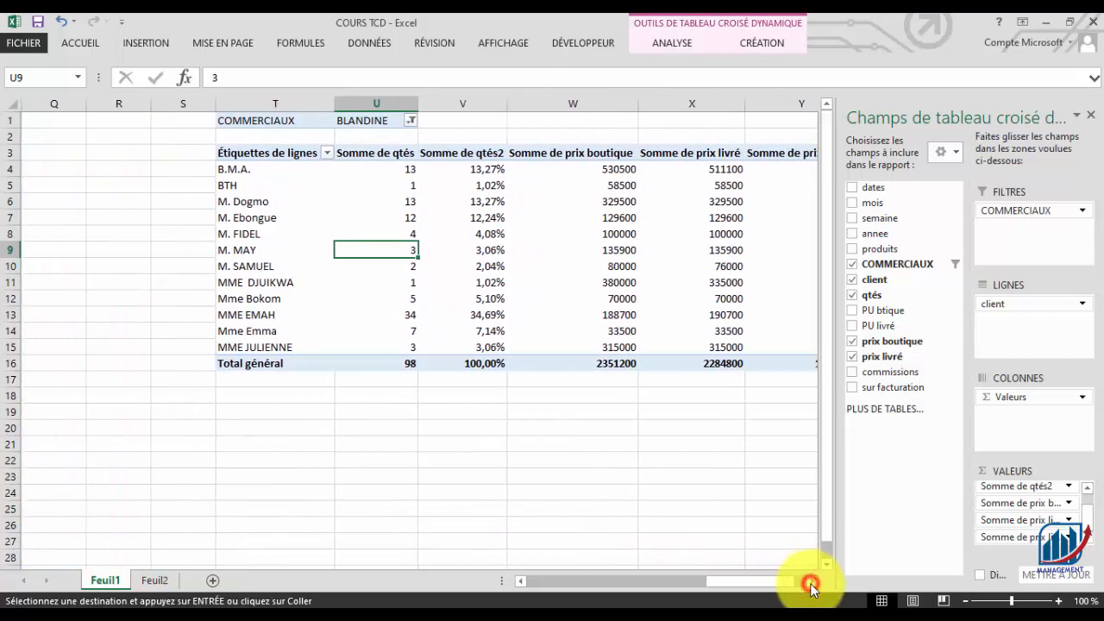
left_click(812, 581)
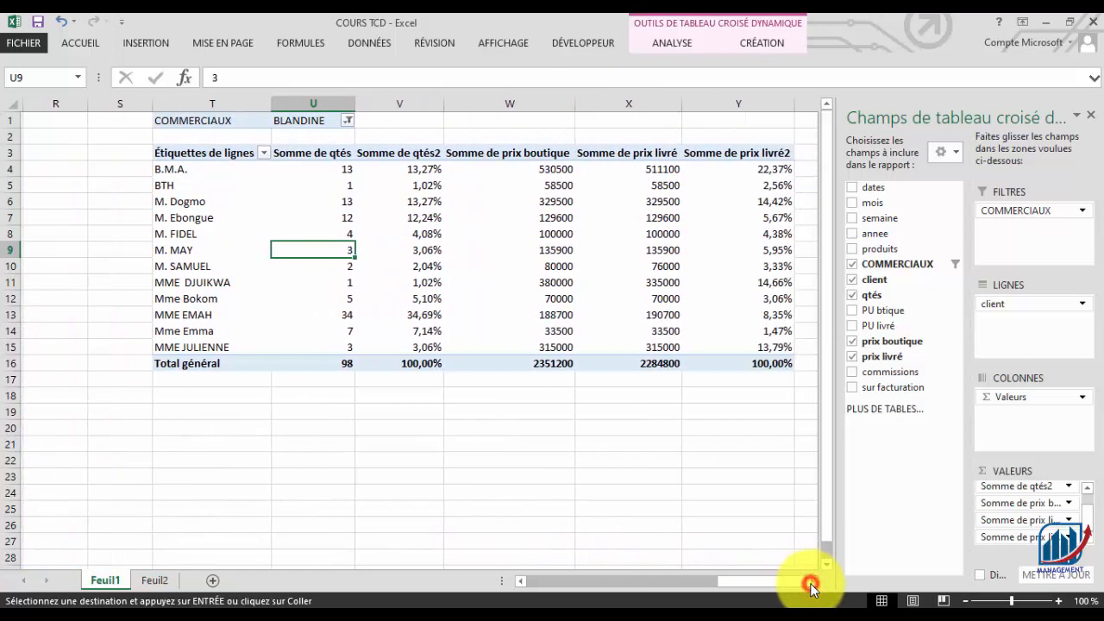
left_click(345, 120)
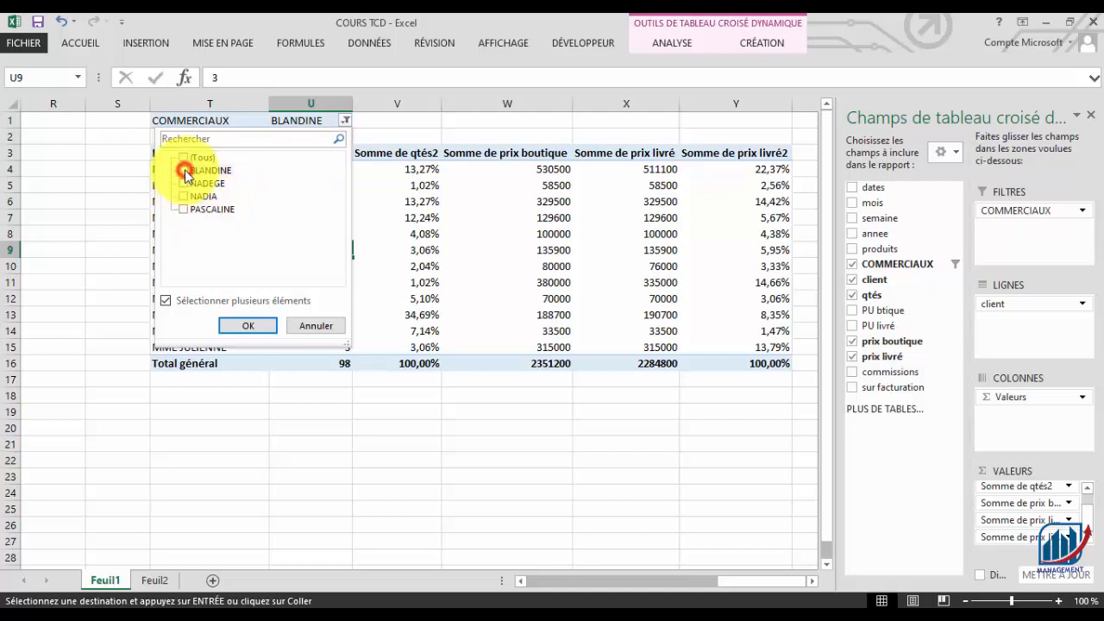
left_click(183, 183)
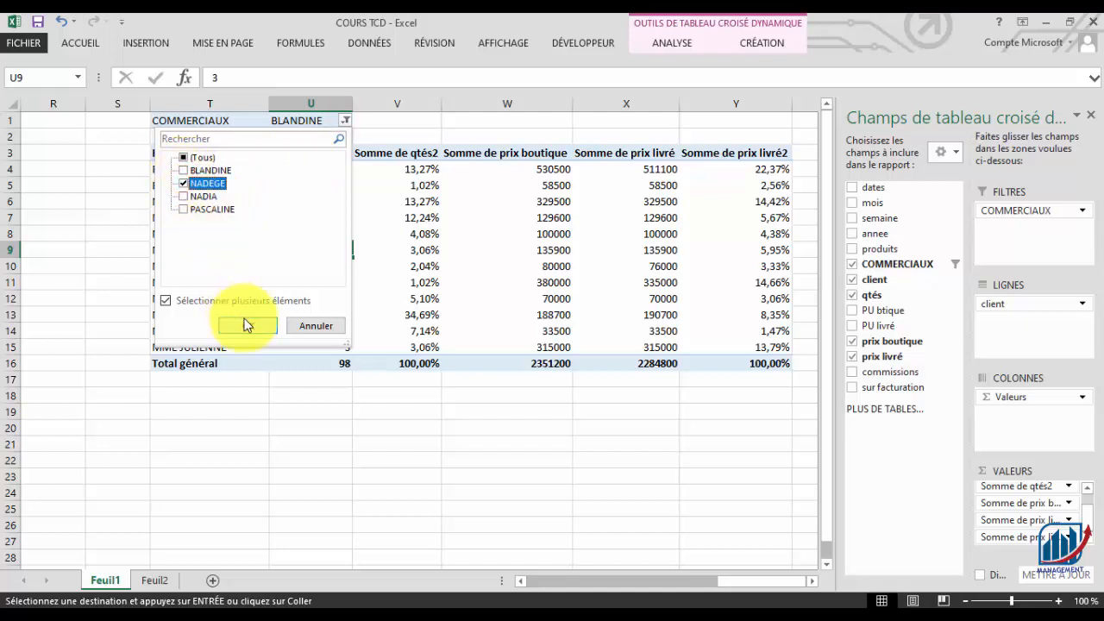
left_click(246, 325)
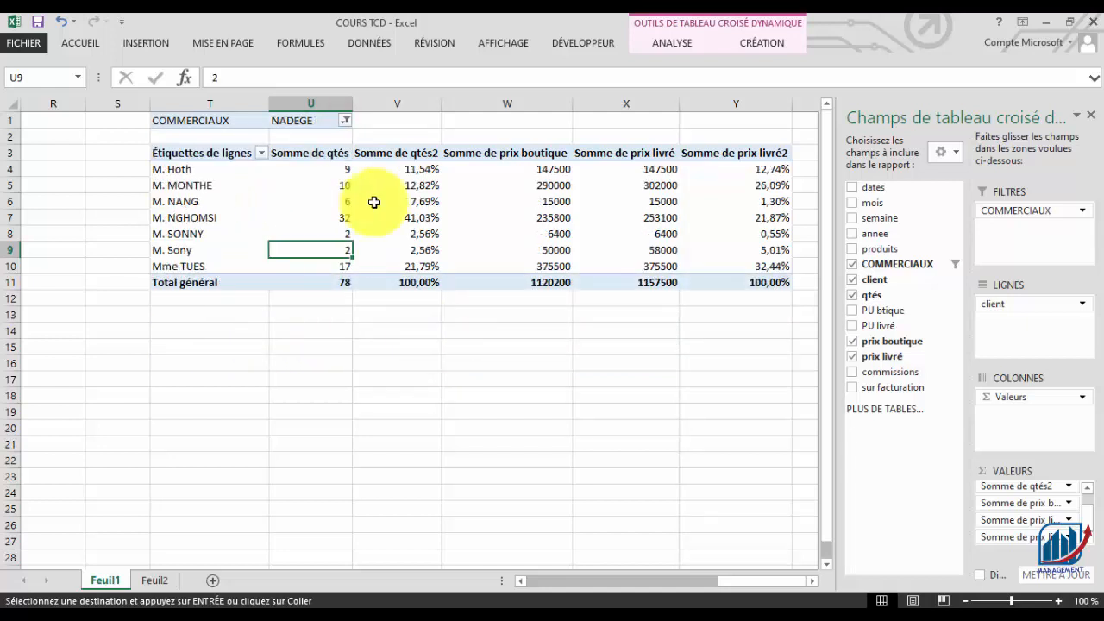
- Set the third pivot table's COMMERCIAUX filter to show only the last salesperson in the list
left_click(346, 119)
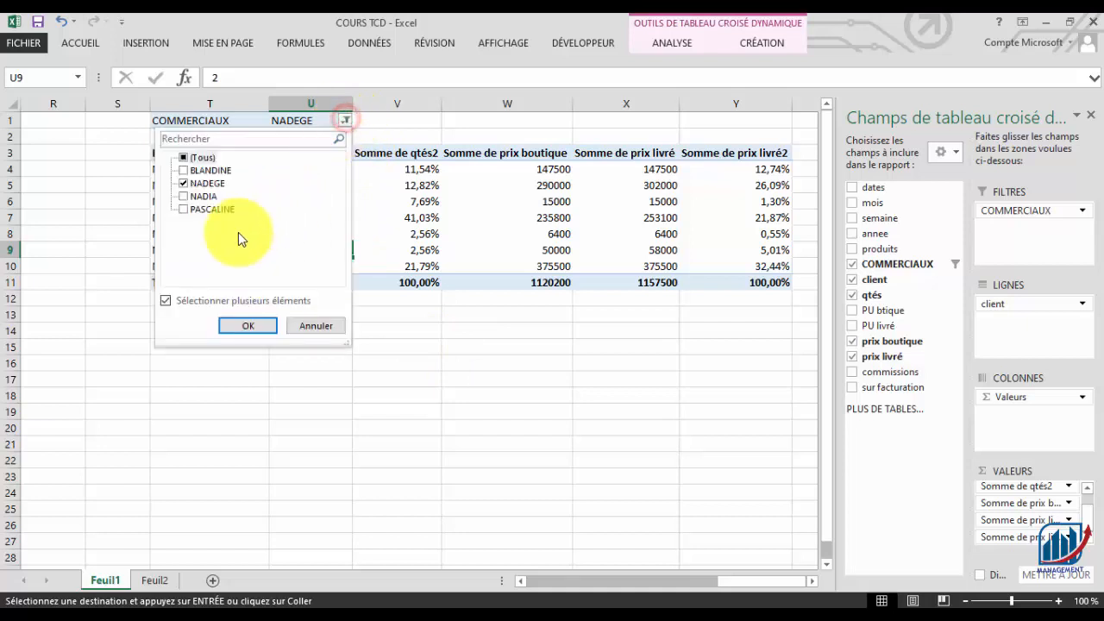
left_click(183, 184)
left_click(183, 211)
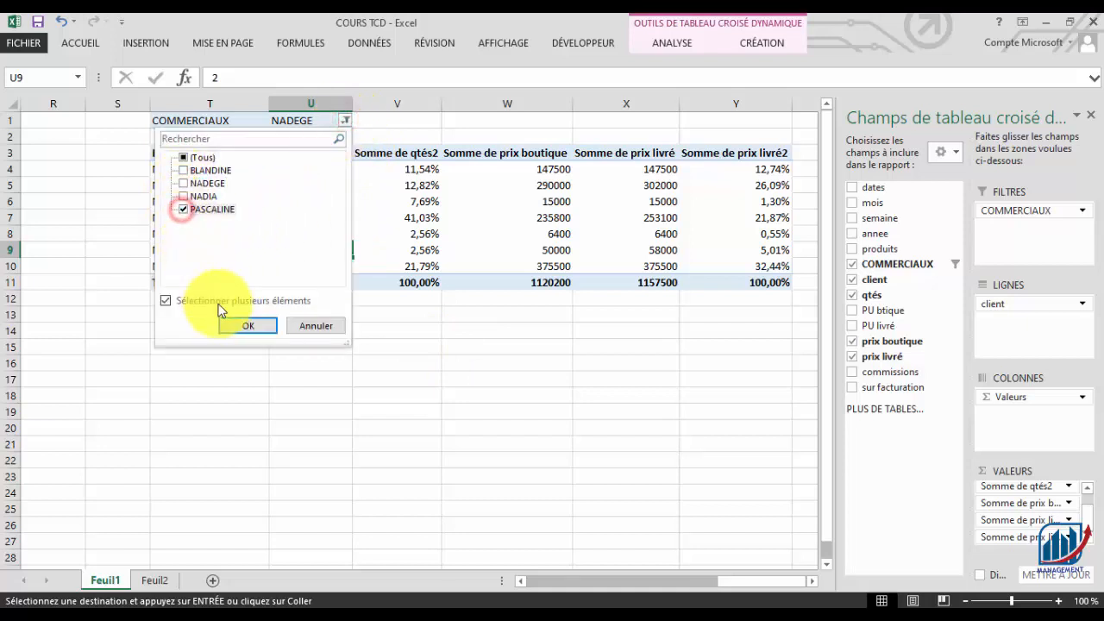
left_click(244, 325)
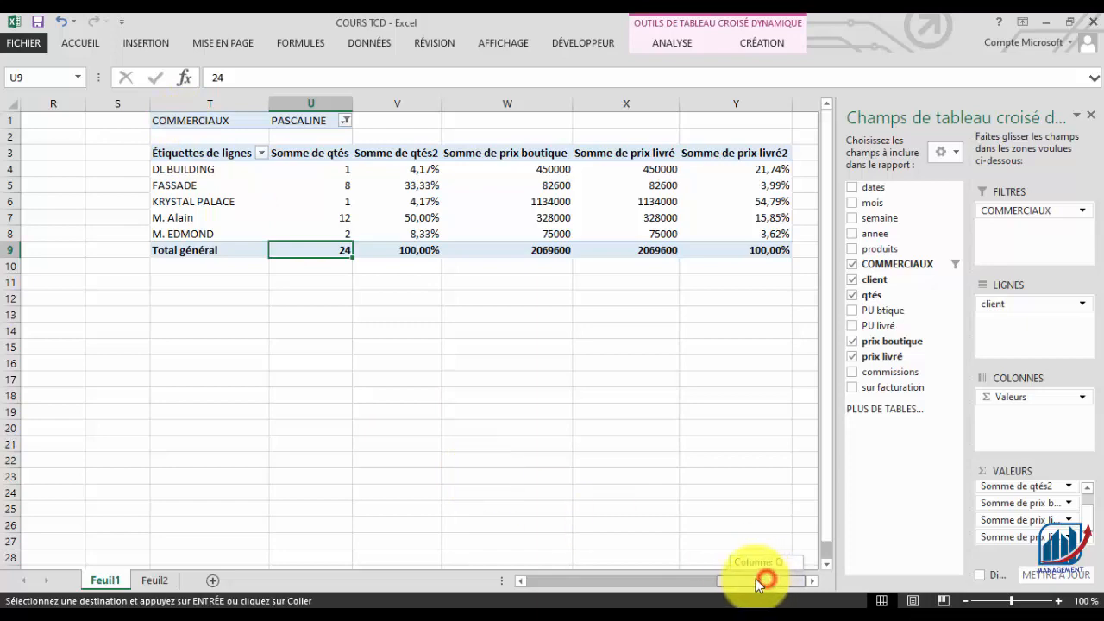
- Copy the filtered pivot table T1:Y9 together with its report filter and paste it at AD3
left_click_drag(759, 583, 678, 584)
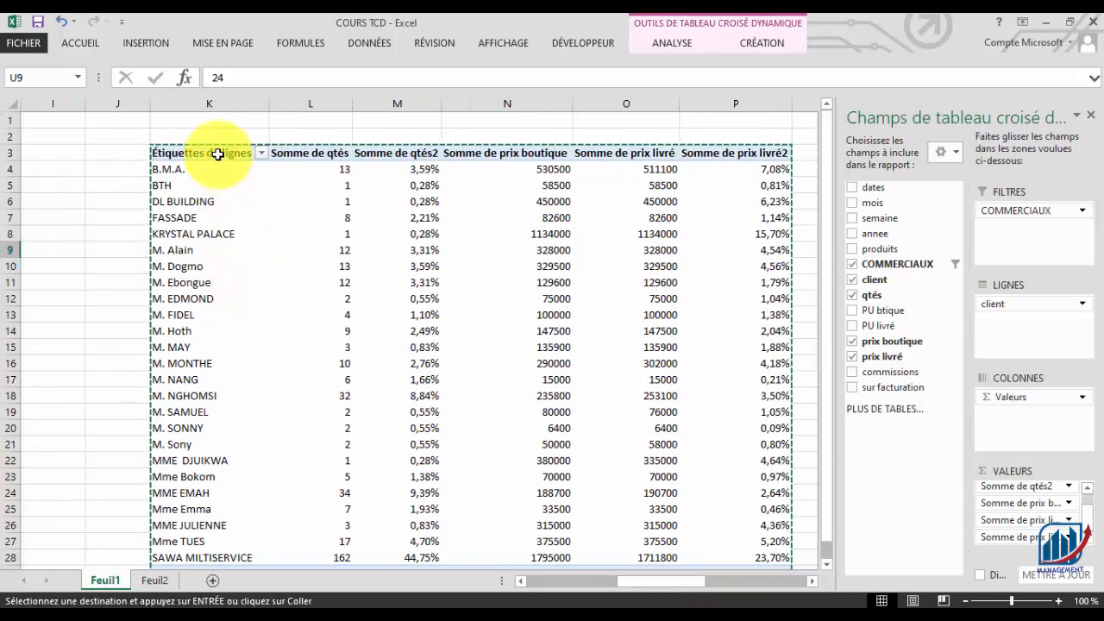
left_click_drag(217, 153, 780, 591)
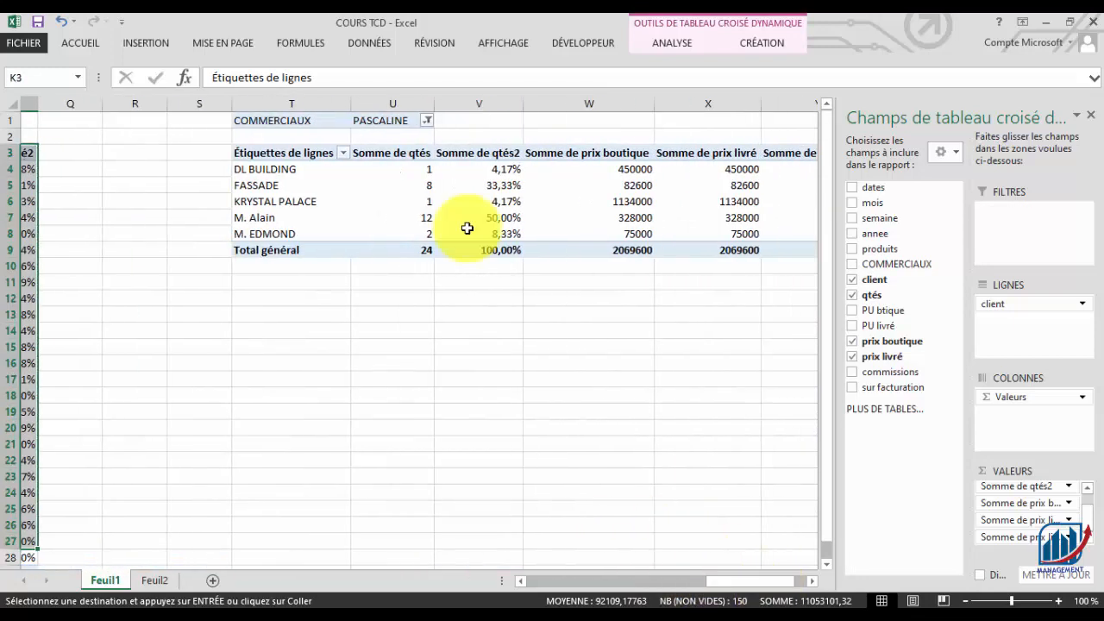
left_click_drag(276, 122, 696, 250)
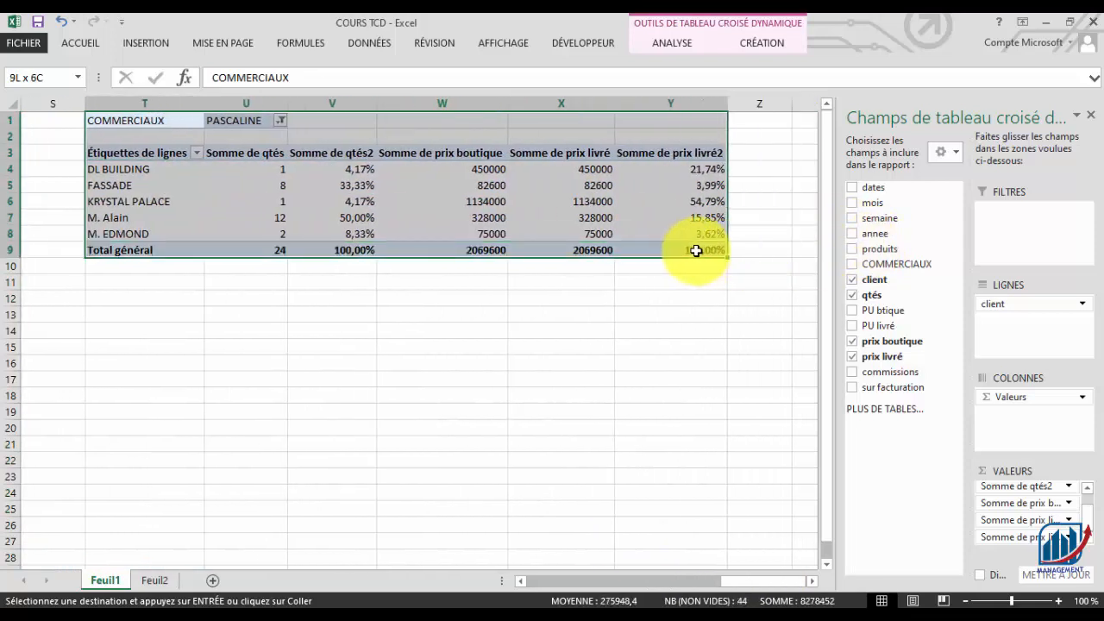
left_click(812, 583)
left_click(813, 582)
left_click(814, 582)
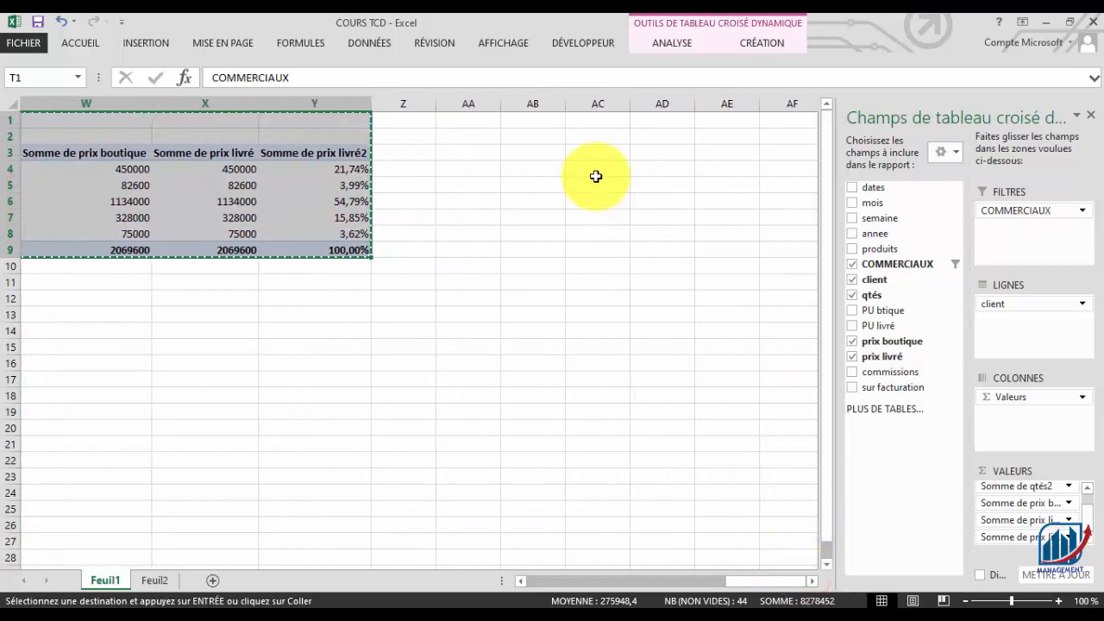
left_click(638, 151)
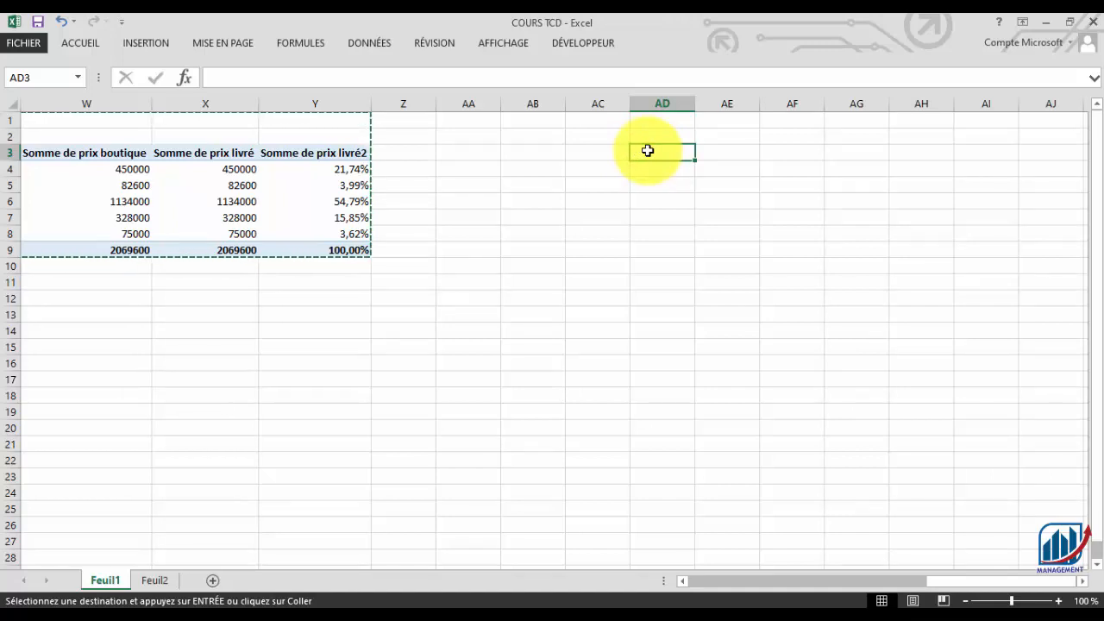
key("ctrl+v")
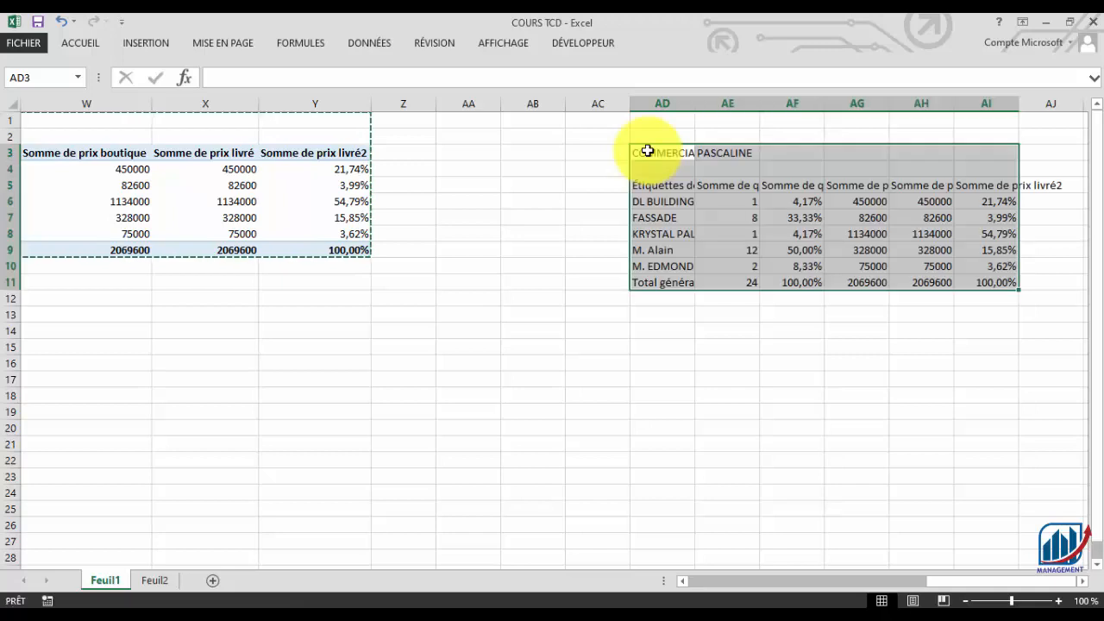
left_click(814, 582)
left_click(813, 581)
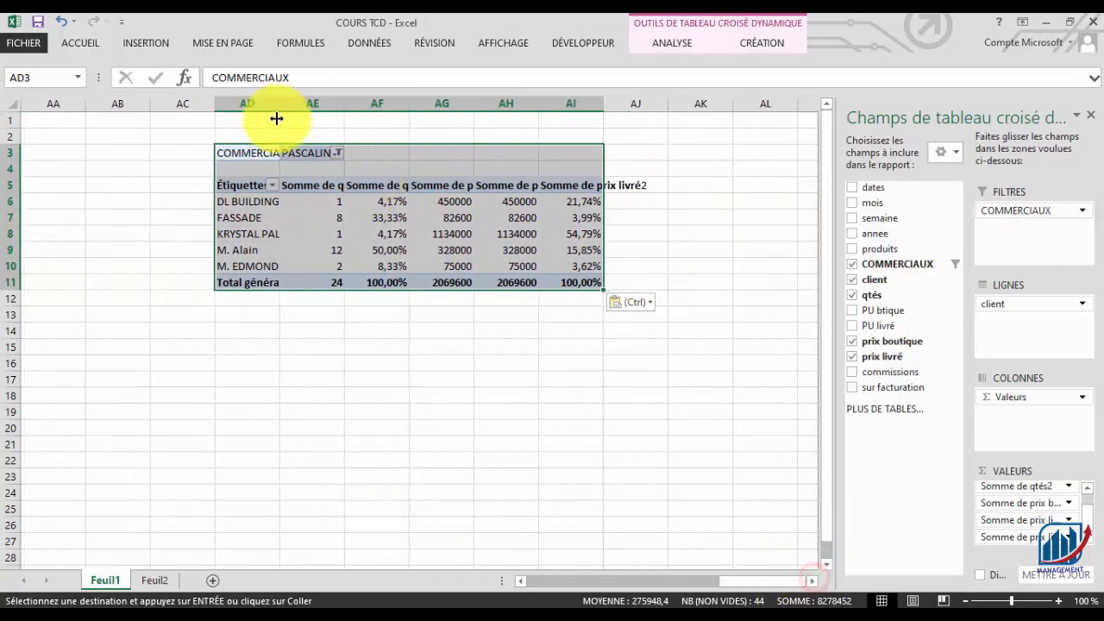
- Remove the COMMERCIAUX report filter and all prix livré and prix boutique value fields from the pivot table pasted at AD3
left_click(248, 153)
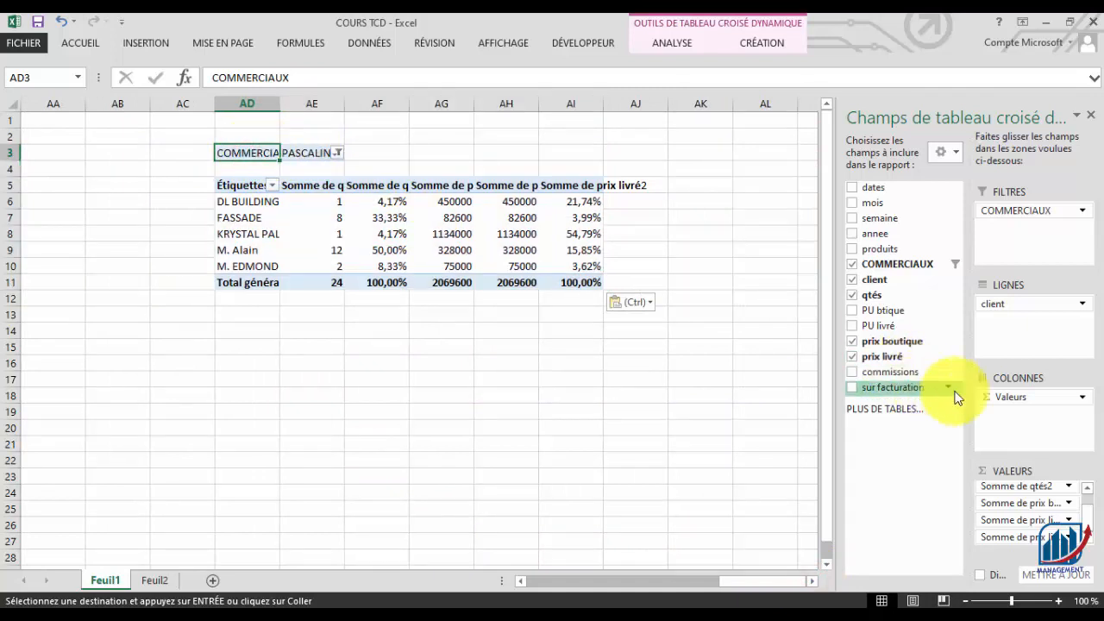
left_click_drag(1031, 213, 733, 242)
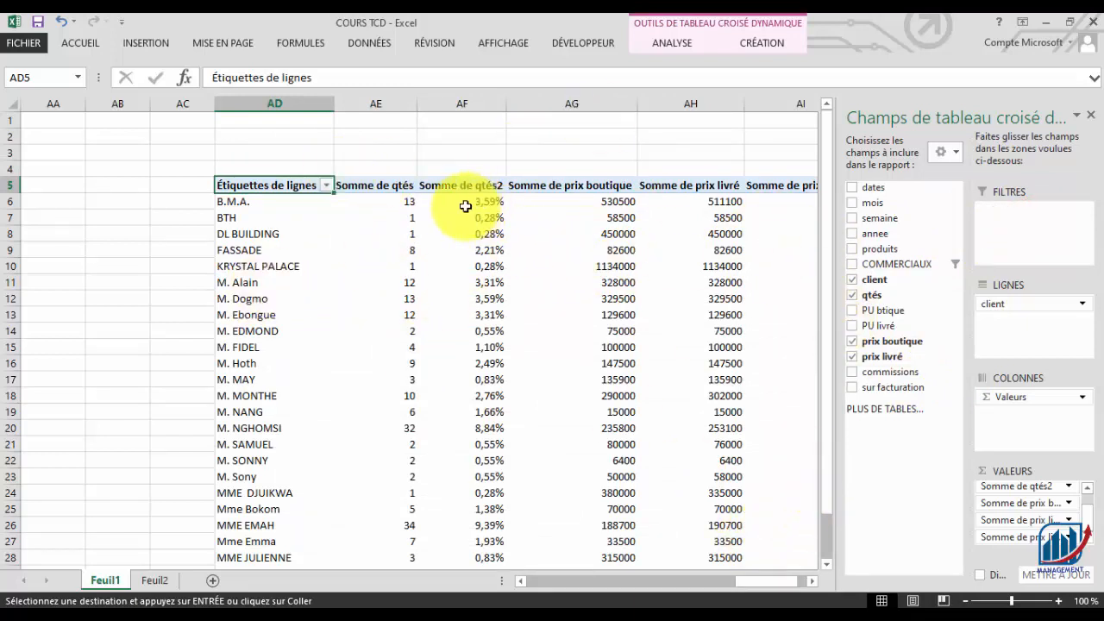
left_click(1069, 536)
left_click(1044, 504)
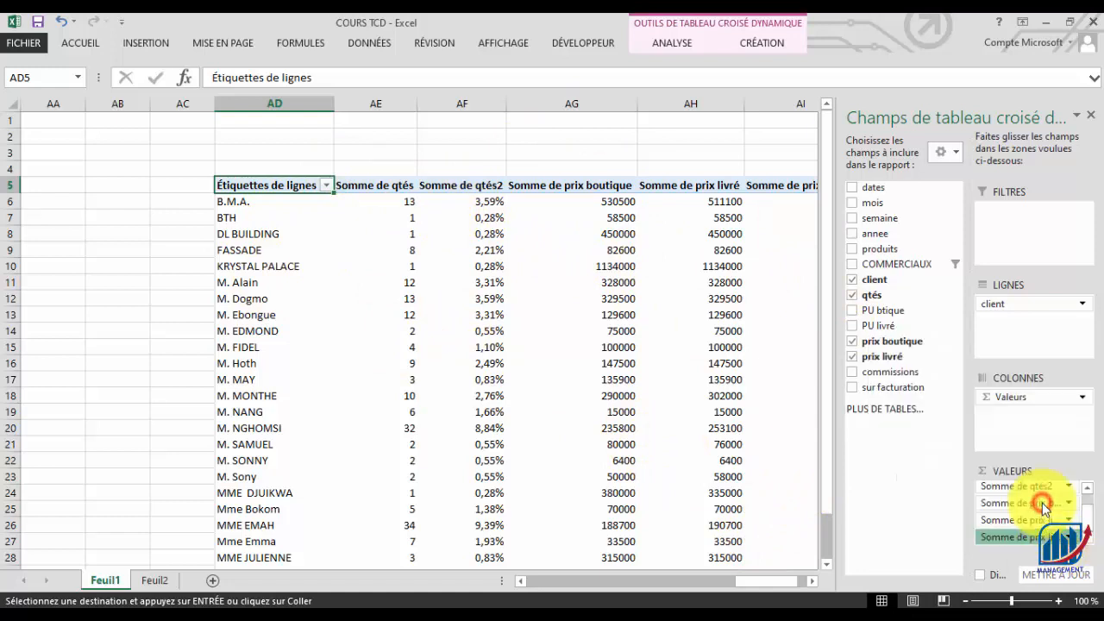
left_click(1069, 537)
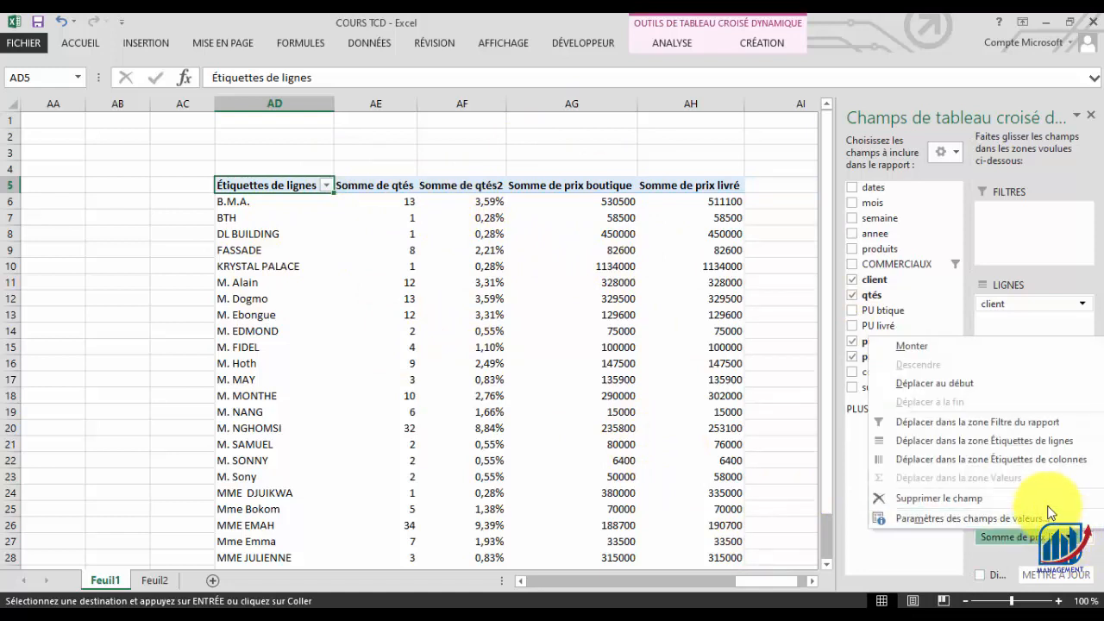
left_click(1050, 509)
left_click(1074, 524)
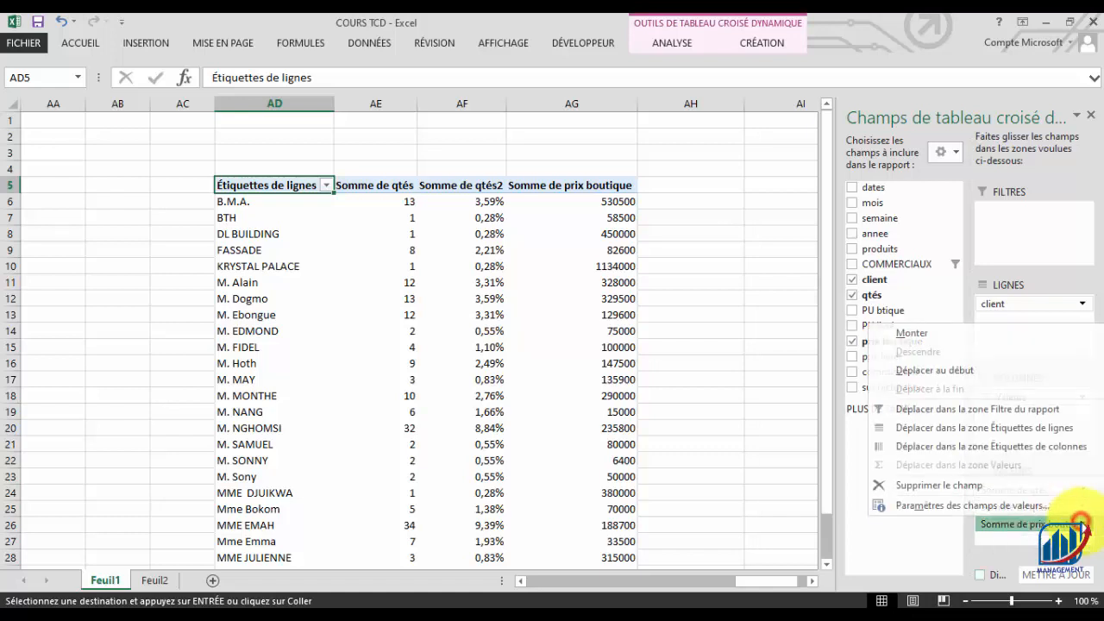
left_click(1000, 553)
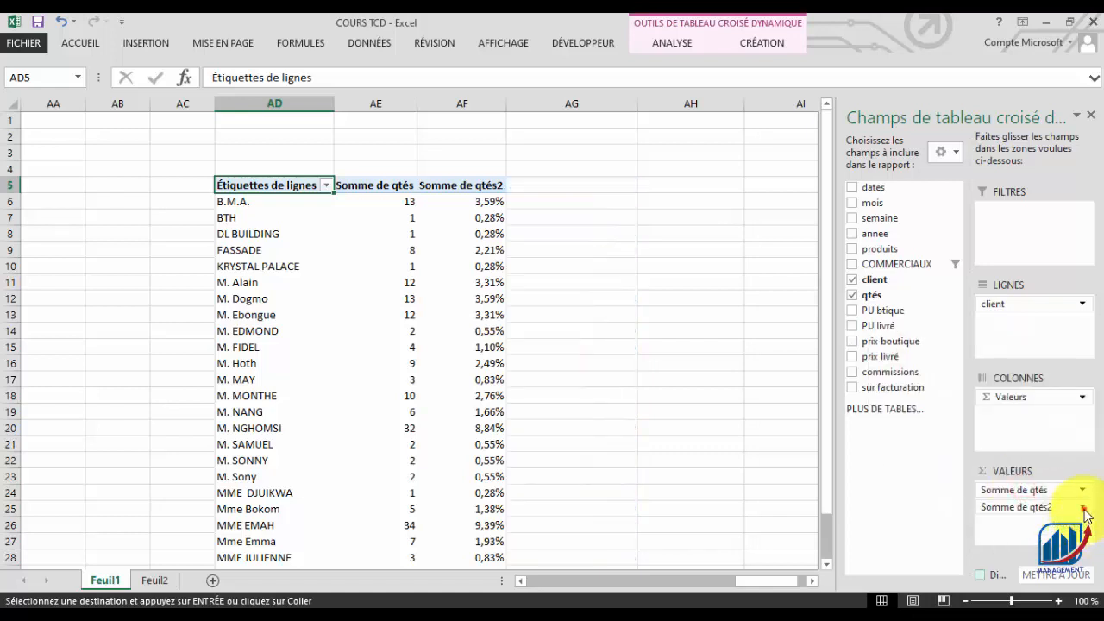
- Empty the pasted pivot table by removing both qtés value fields and the client row field
left_click(1085, 512)
left_click(1007, 467)
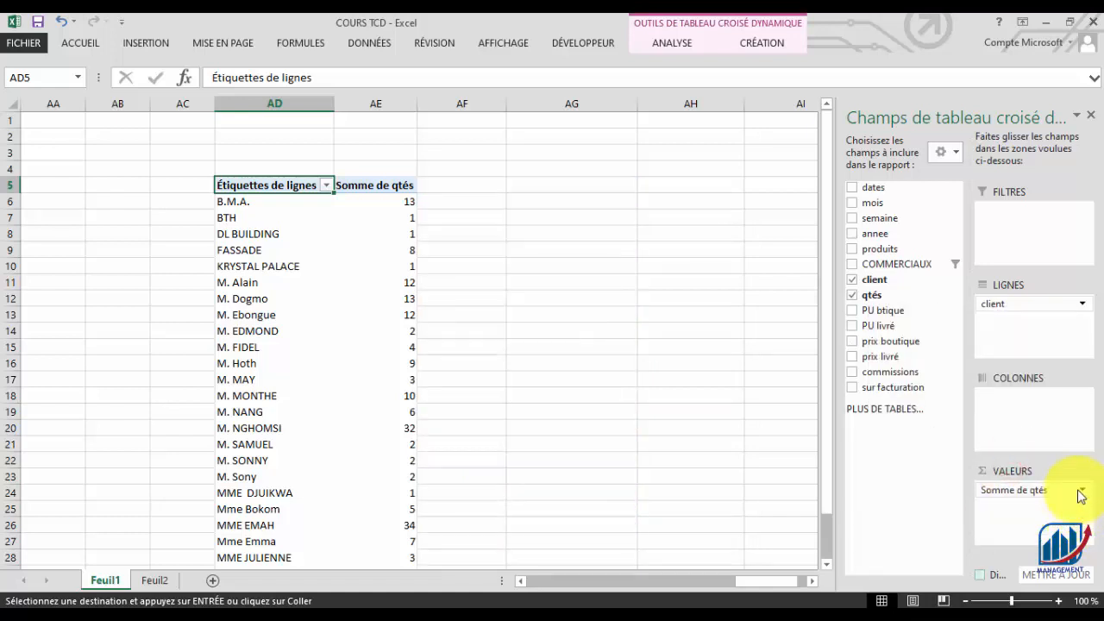
left_click(1081, 492)
left_click(1001, 451)
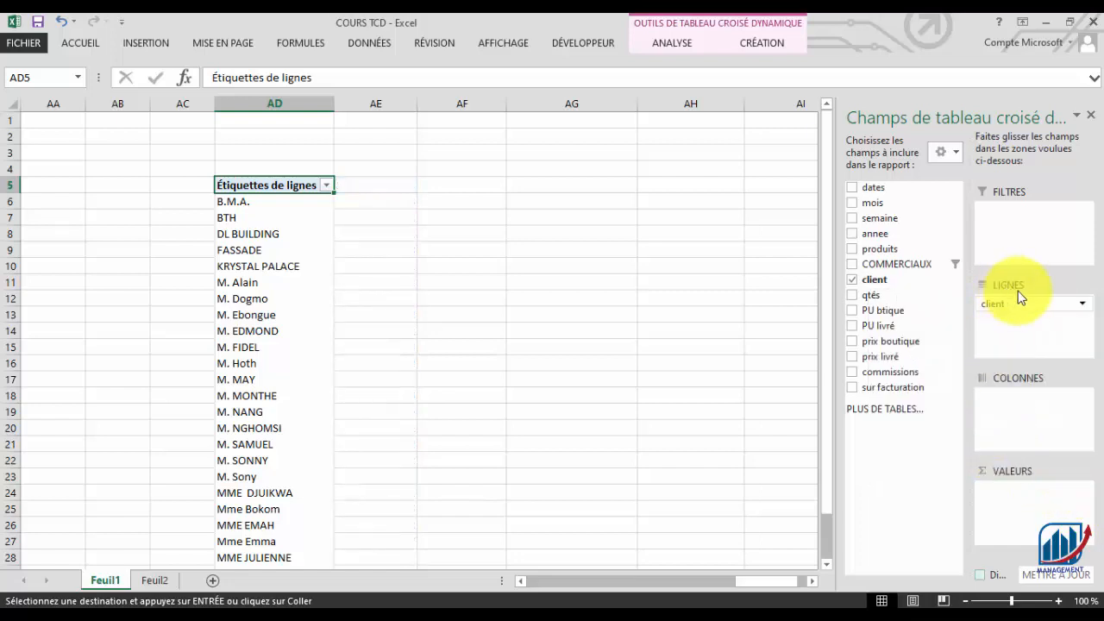
left_click_drag(1020, 304, 752, 292)
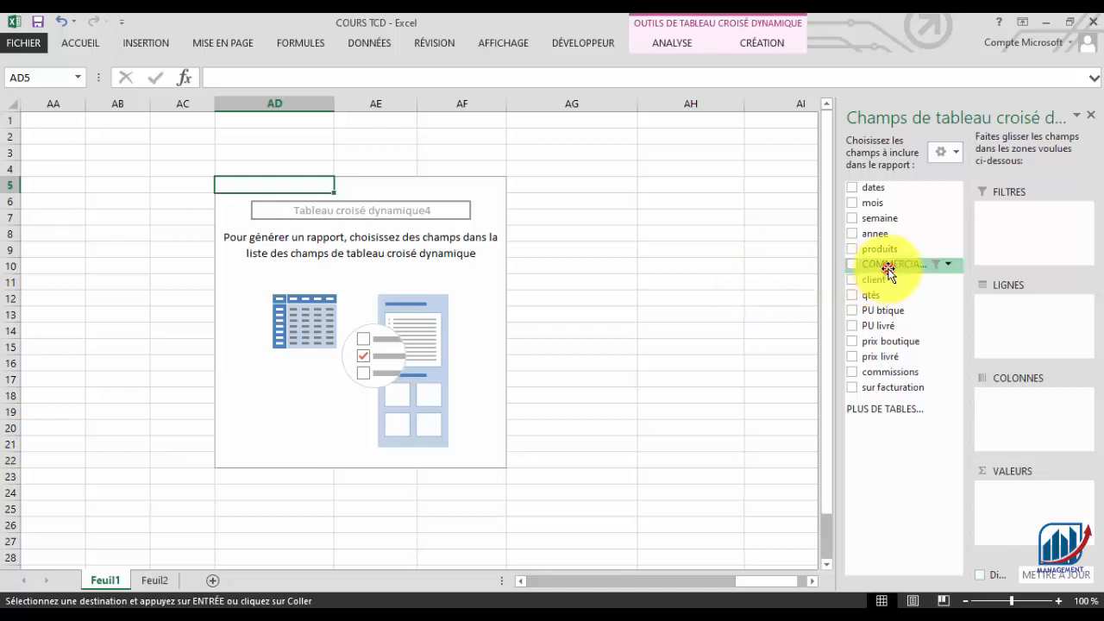
- Put COMMERCIAUX in the rows of the empty pivot table, show all salespersons and count client in the values
left_click_drag(888, 271, 995, 316)
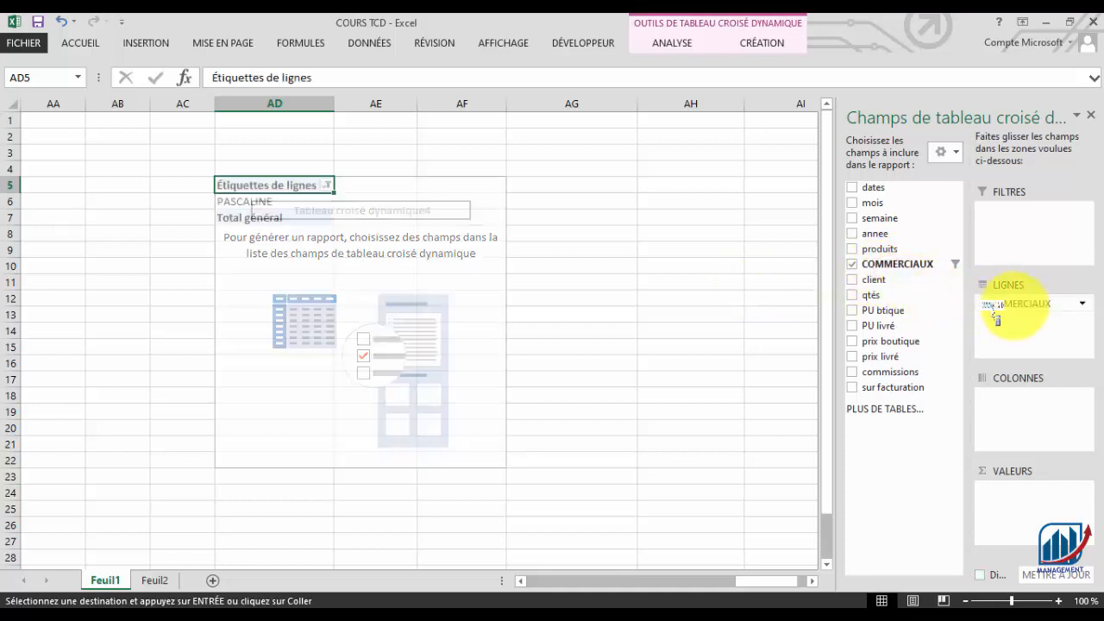
left_click(324, 184)
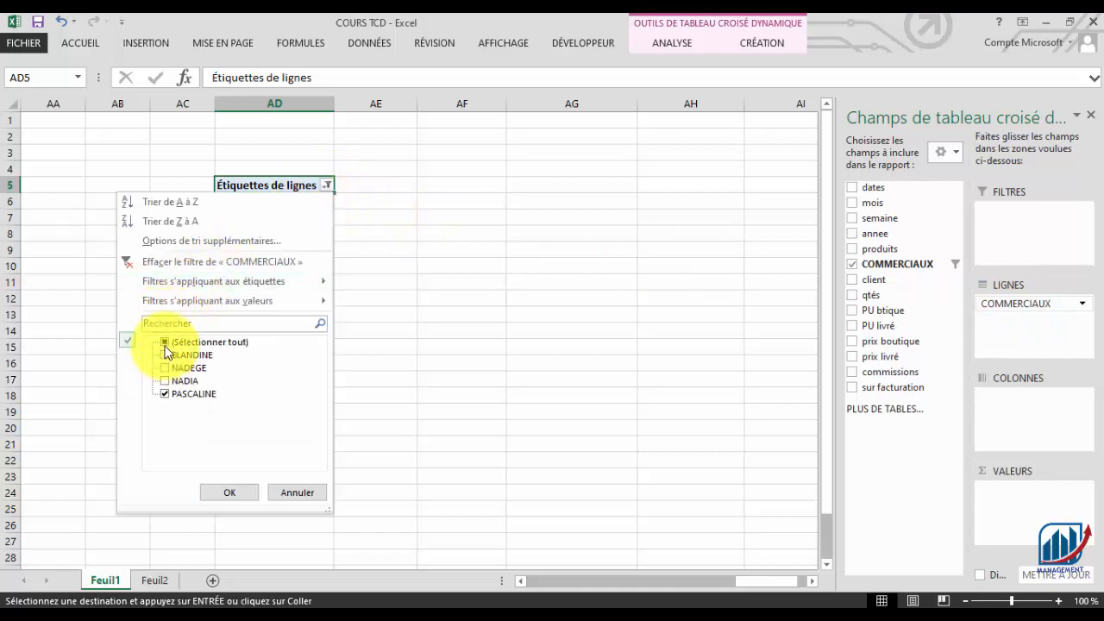
left_click(211, 494)
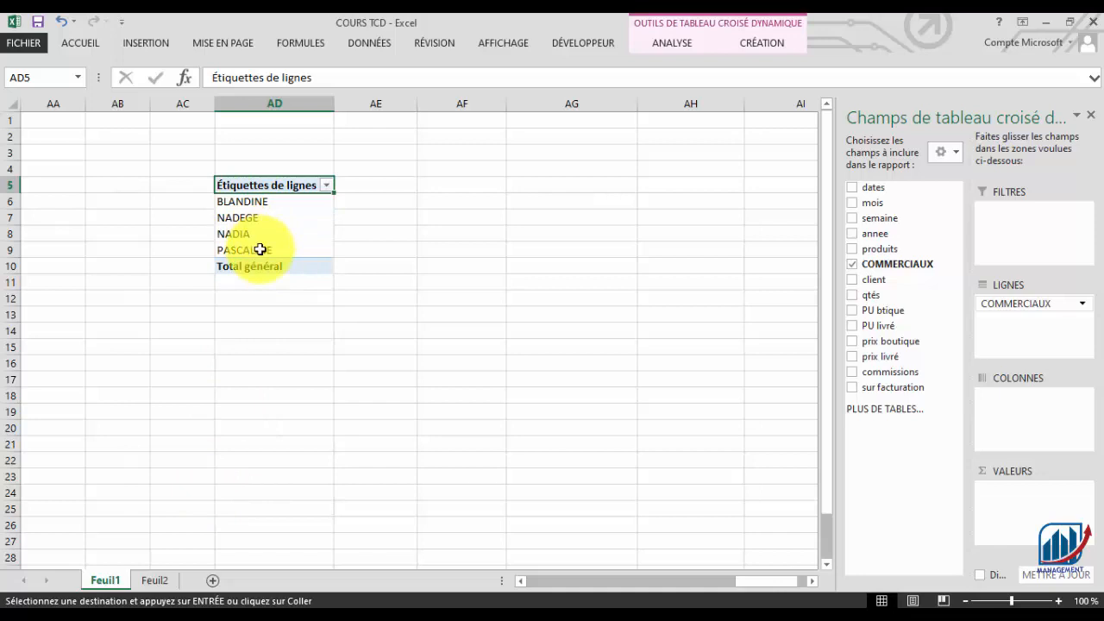
left_click_drag(893, 286, 1027, 509)
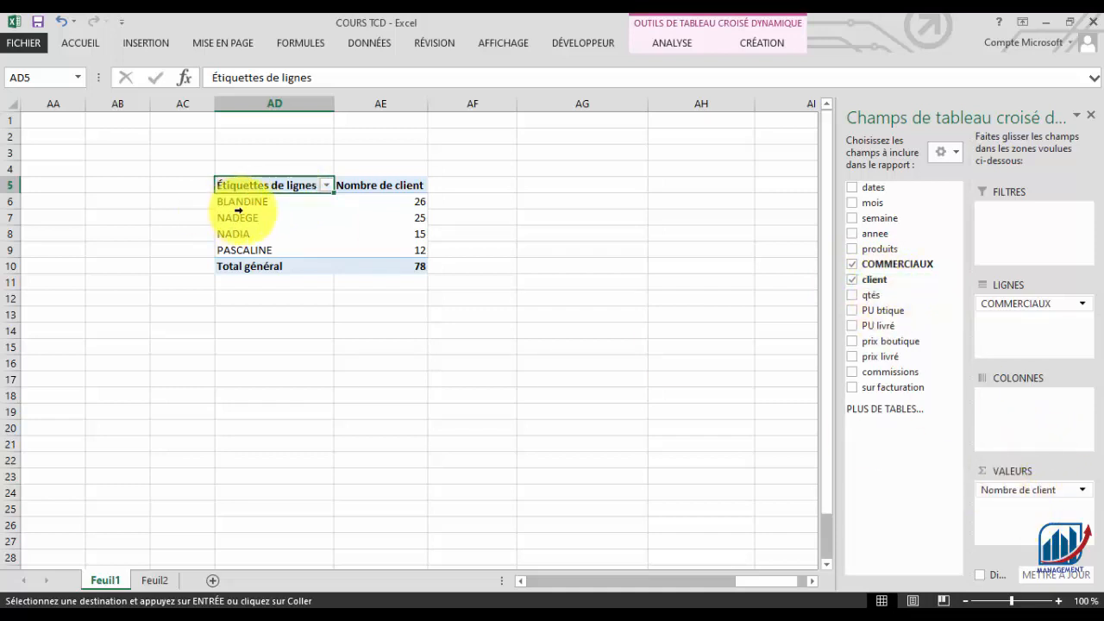
left_click_drag(250, 204, 385, 204)
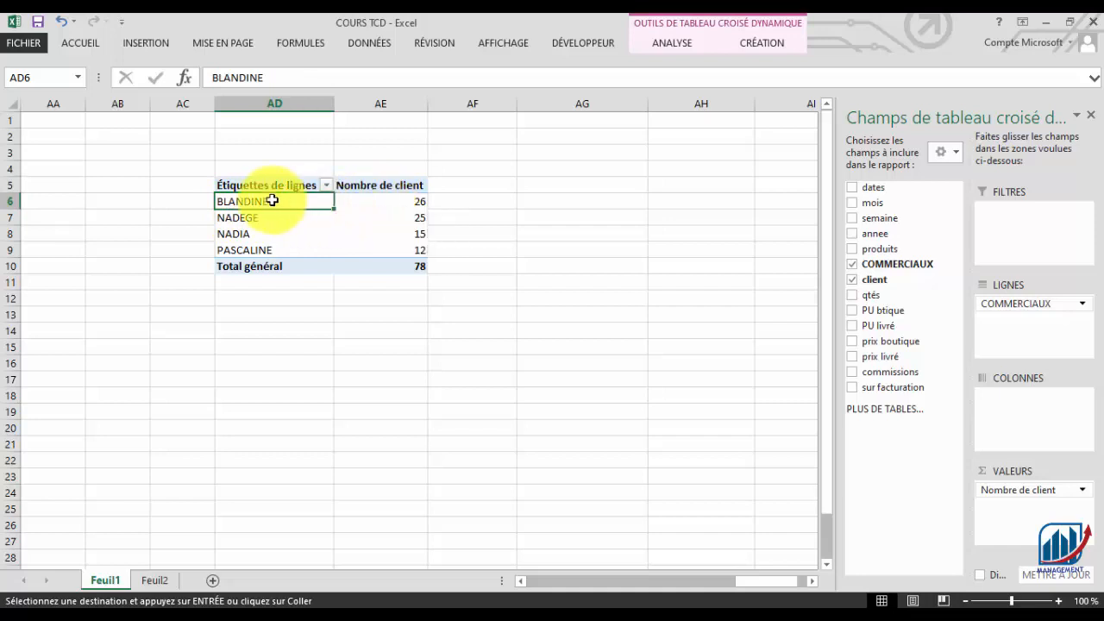
left_click(399, 203)
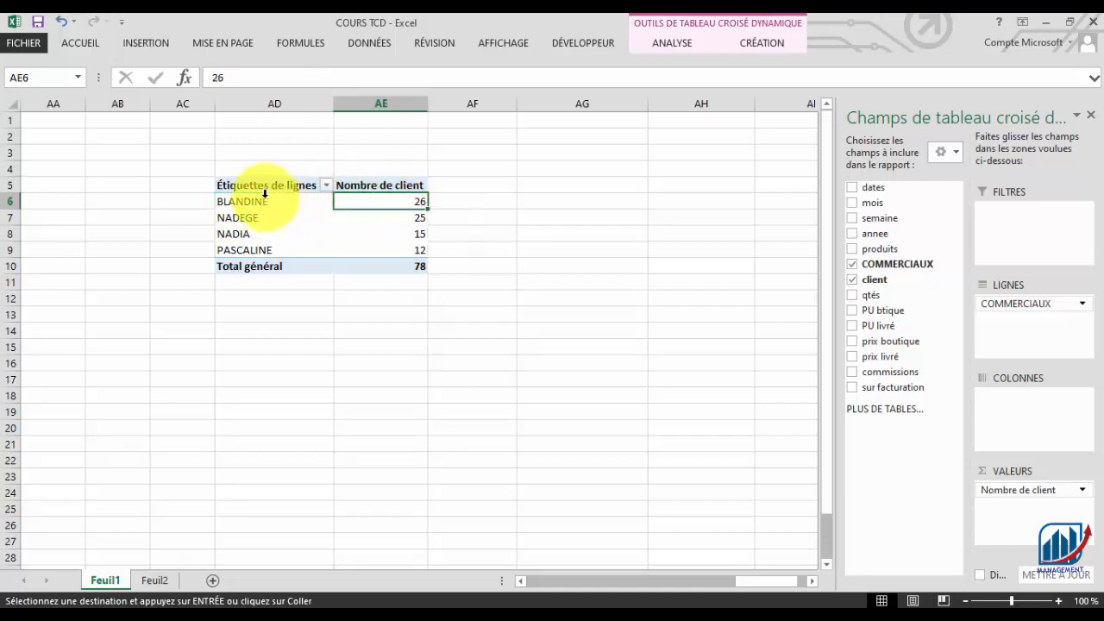
mouse_move(409, 202)
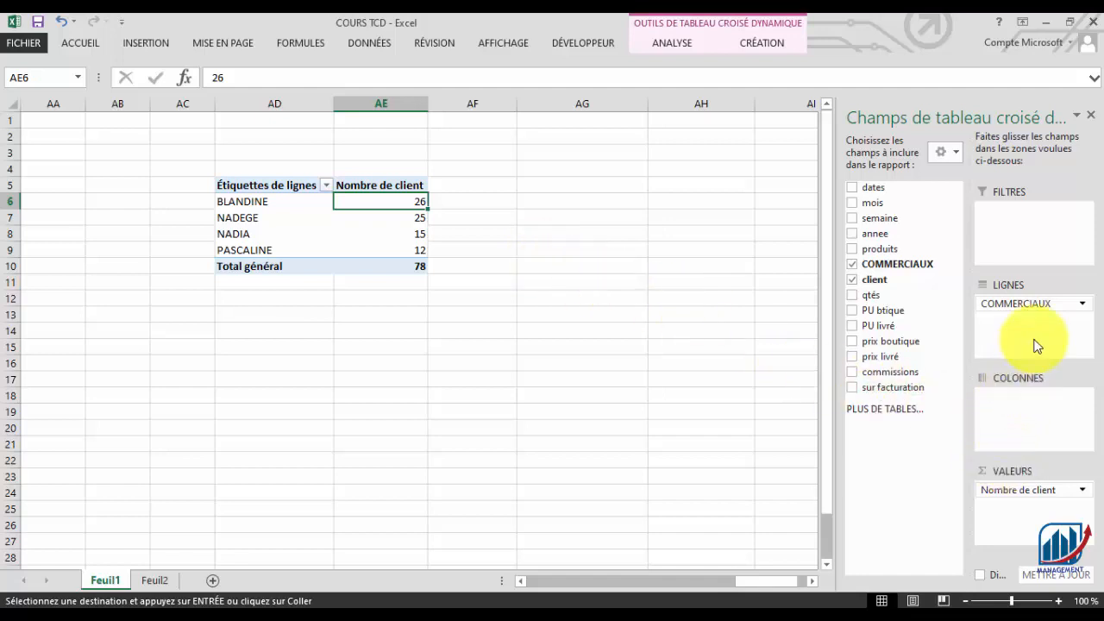
- Replace COMMERCIAUX with client as the row field and add client as a count in the values
left_click_drag(1051, 312, 753, 342)
left_click_drag(1021, 489, 1011, 315)
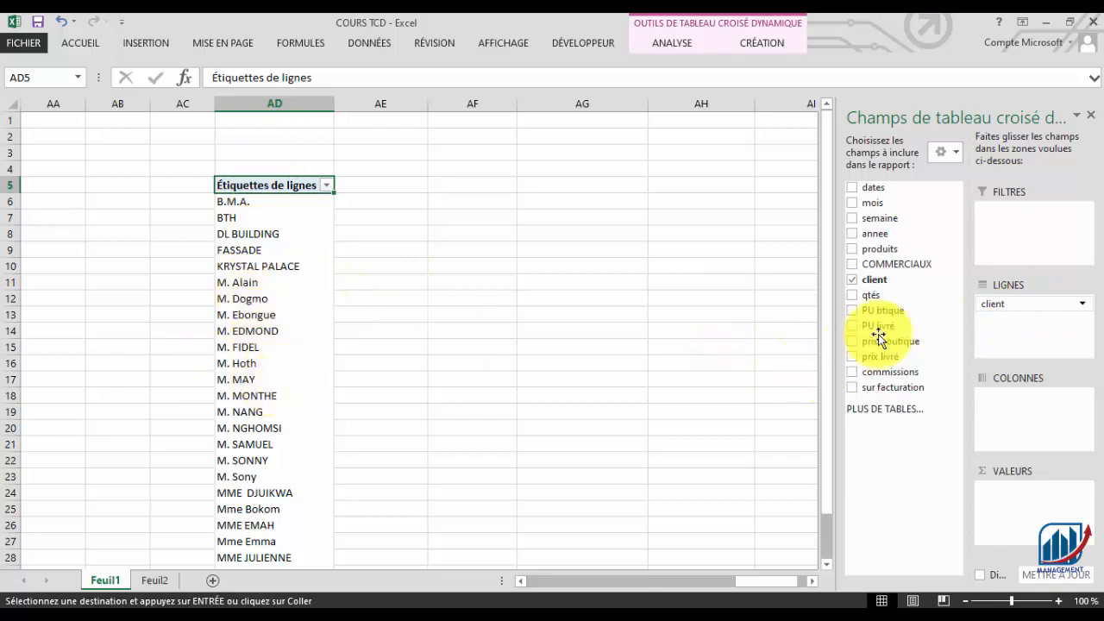
left_click_drag(907, 279, 1030, 496)
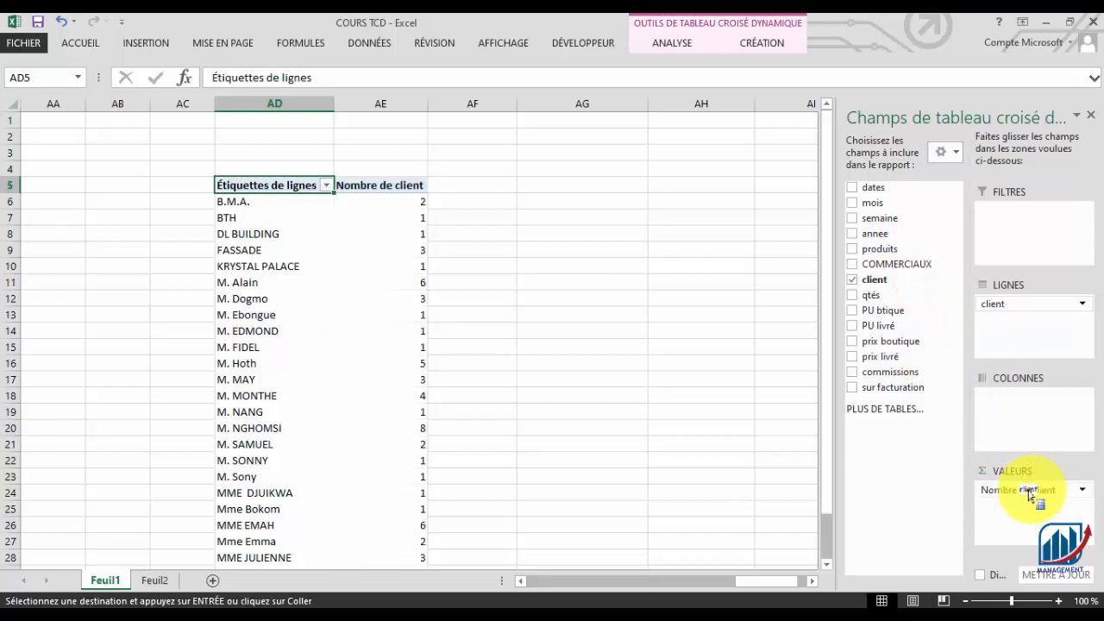
left_click(259, 202)
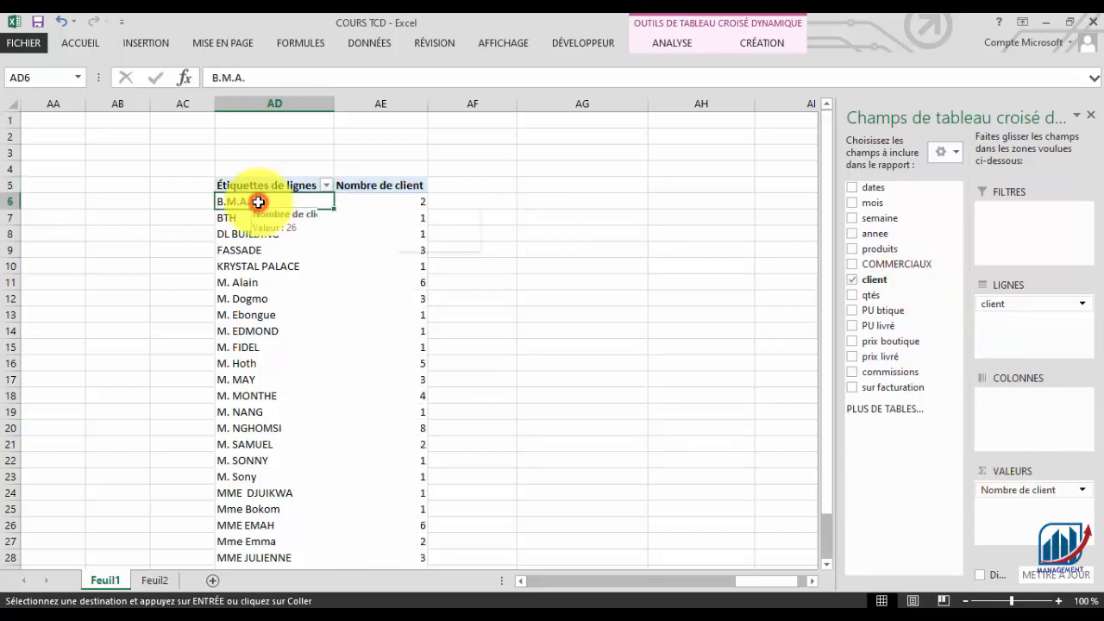
left_click(399, 202)
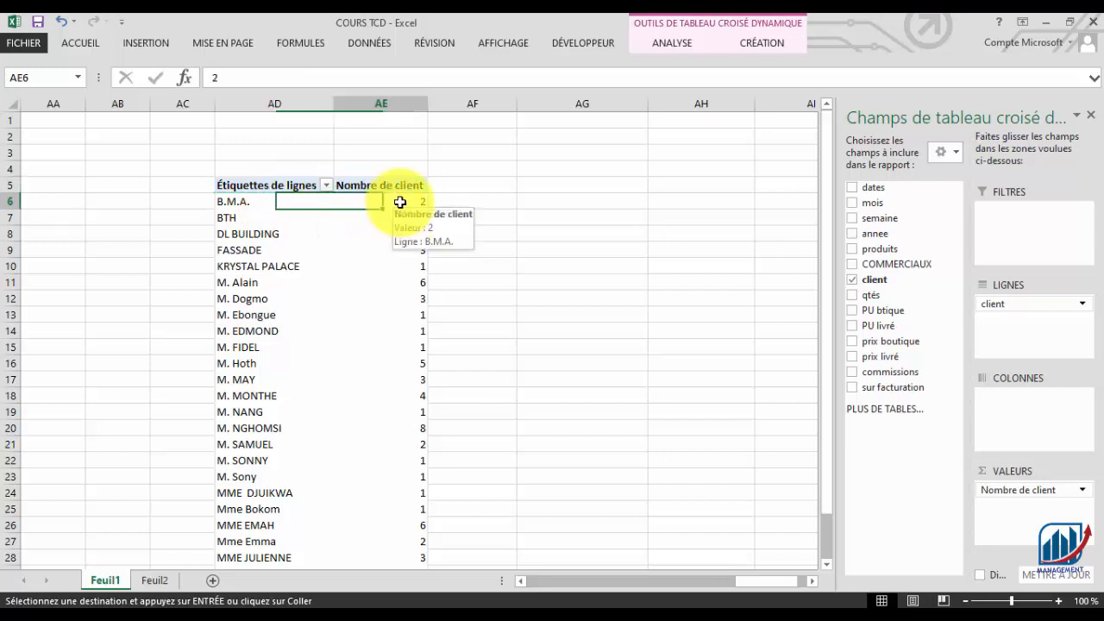
- Add COMMERCIAUX as a report filter to the pivot table counting entries per client
left_click(259, 251)
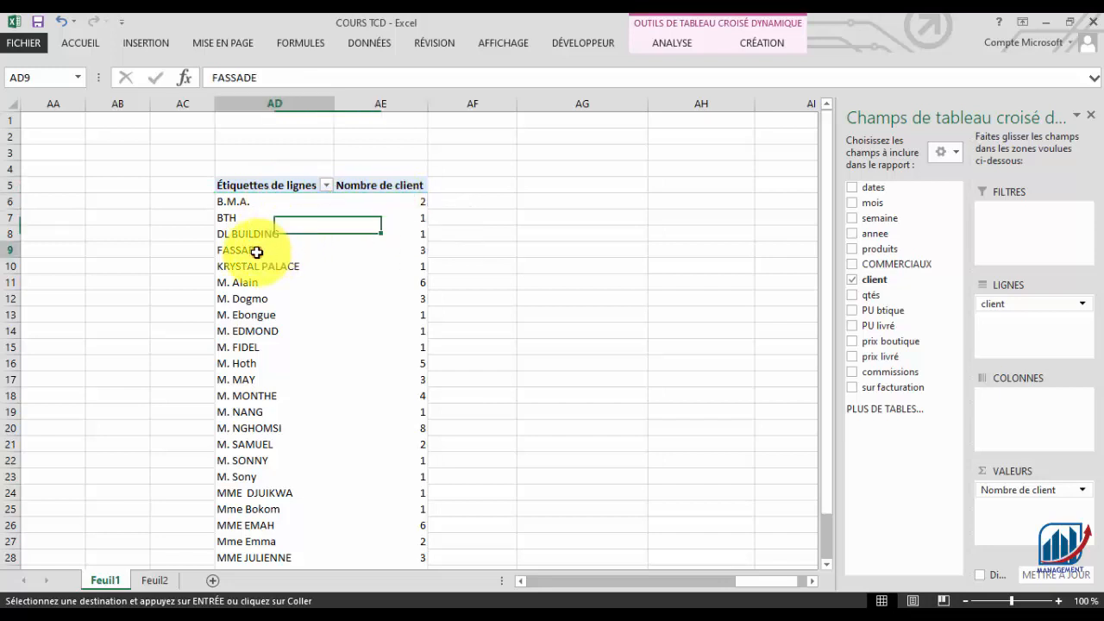
left_click(414, 250)
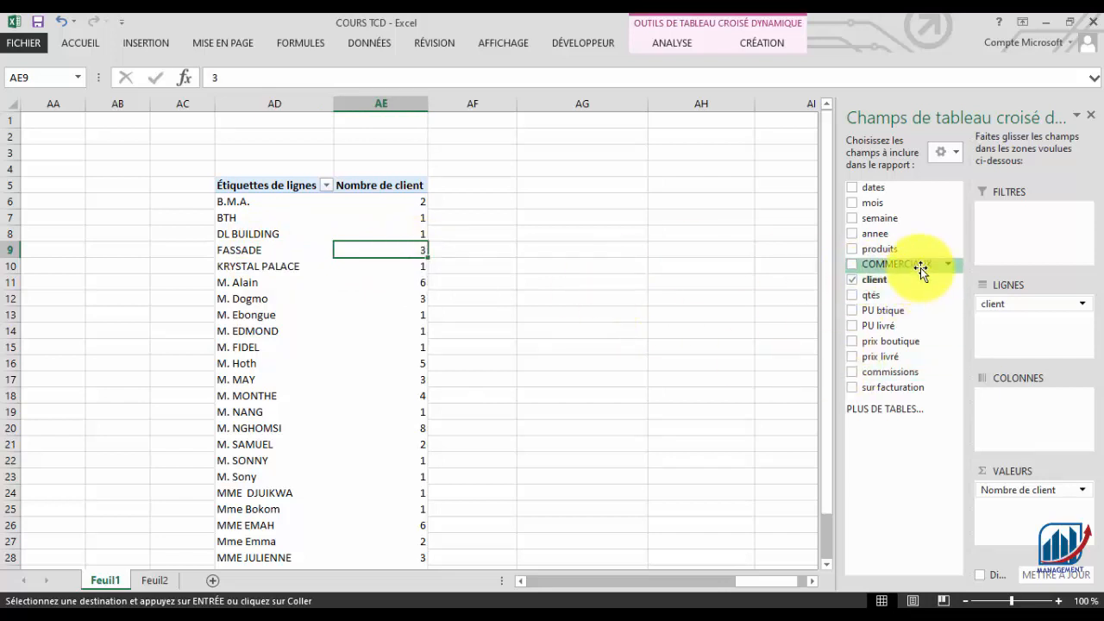
left_click_drag(923, 265, 1013, 233)
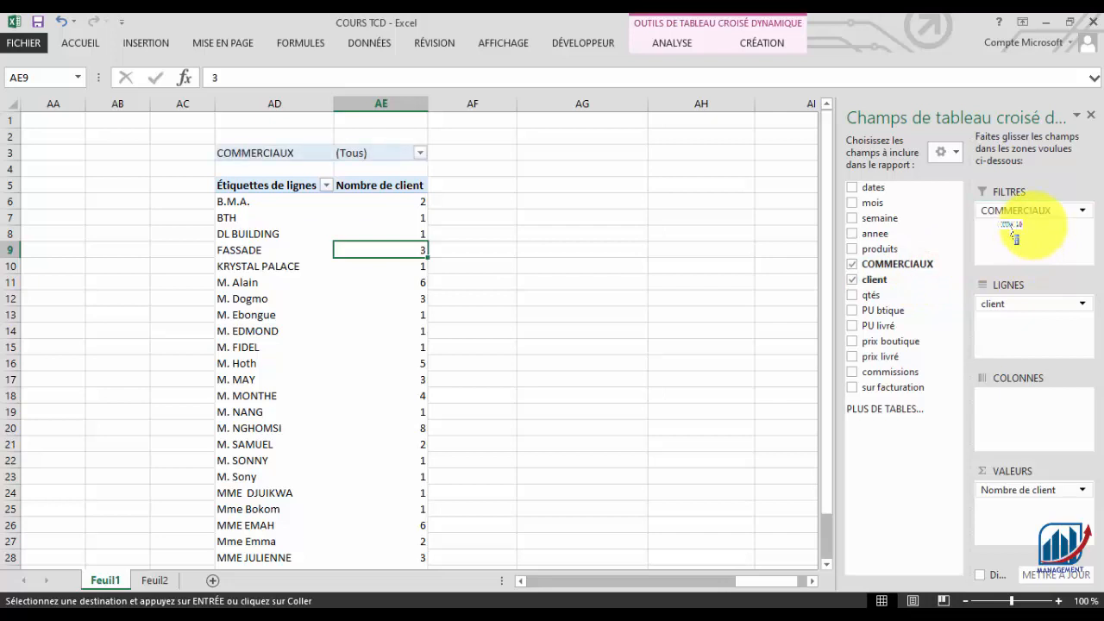
- Filter the client table on COMMERCIAUX to show only the first listed salesperson, and check the counts per client
left_click(423, 155)
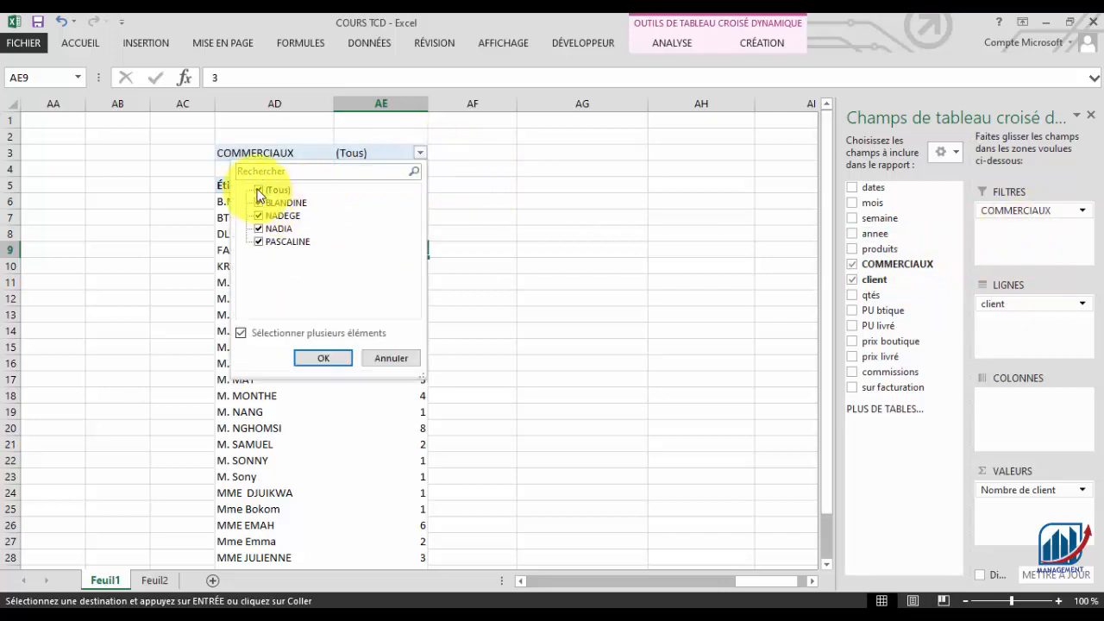
left_click(258, 191)
left_click(258, 204)
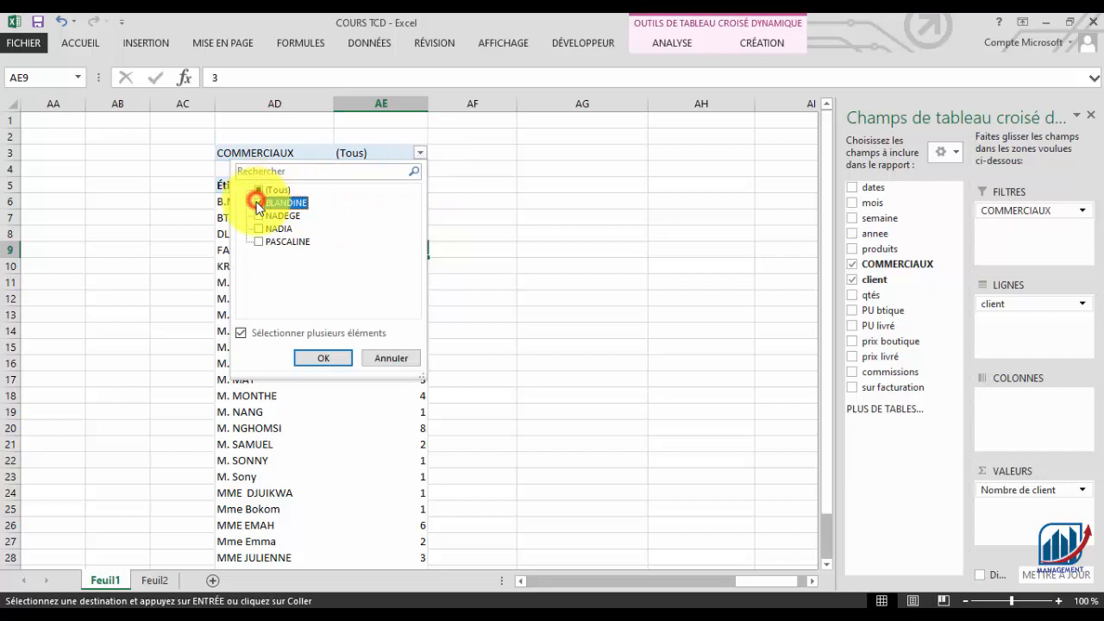
left_click(322, 359)
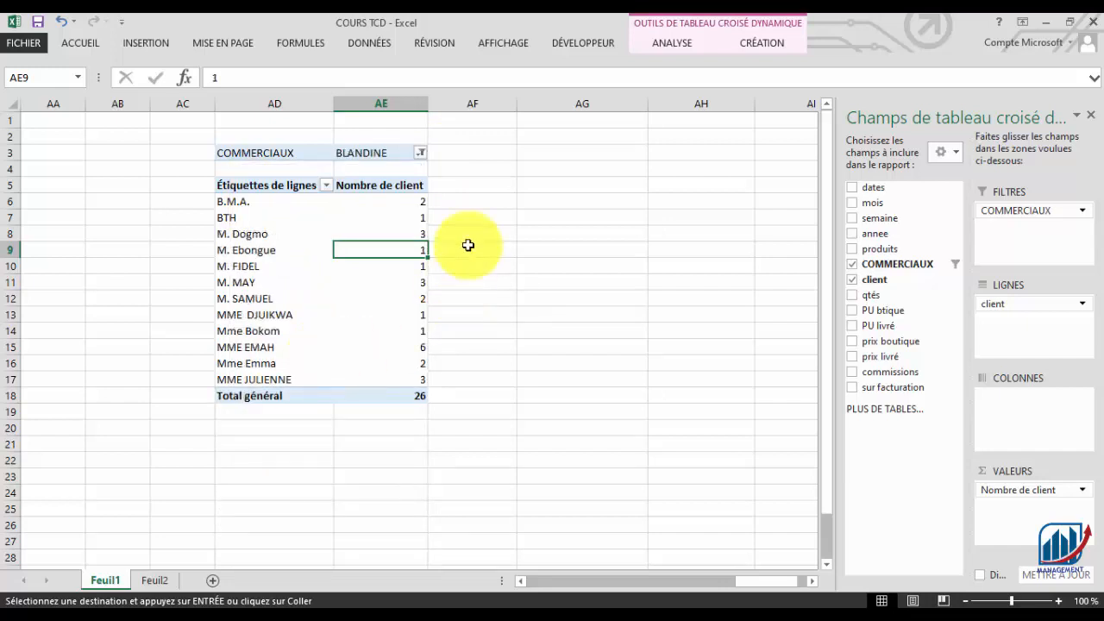
left_click_drag(418, 205, 420, 381)
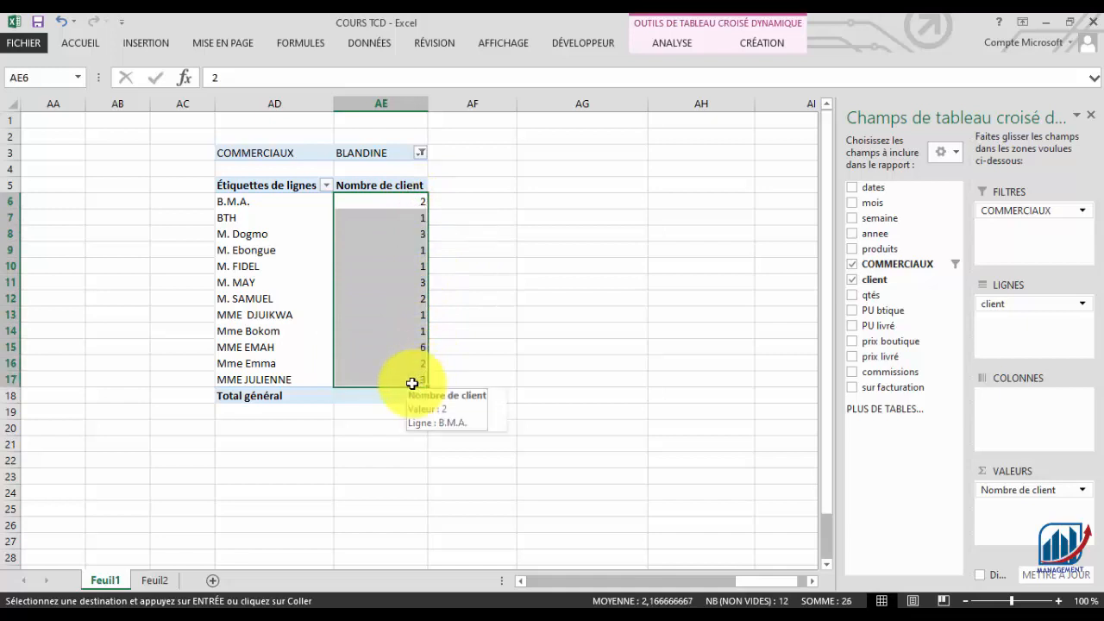
left_click(412, 380)
left_click(265, 380)
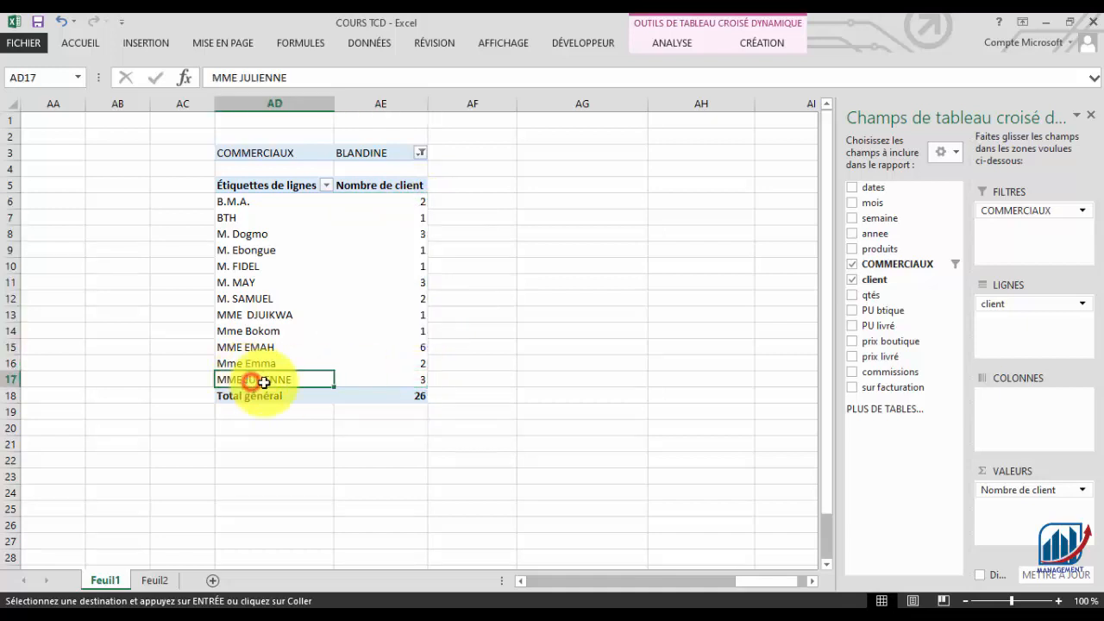
left_click(415, 379)
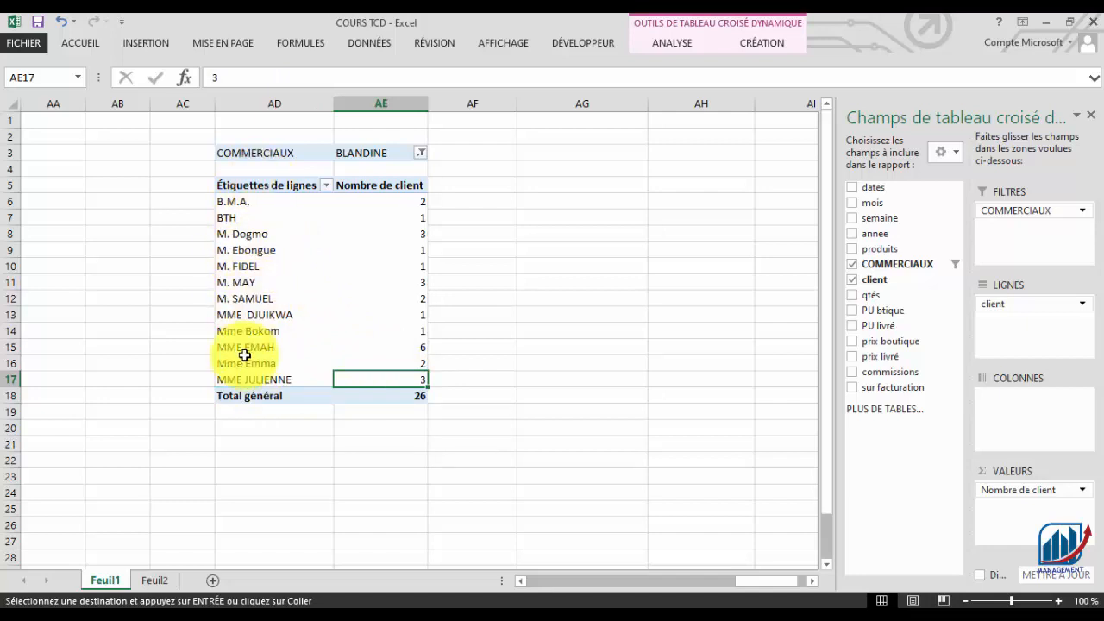
- Enter =NBVAL(AD6:AD17) in cell AD1 to count the client names listed in the pivot table
left_click(268, 115)
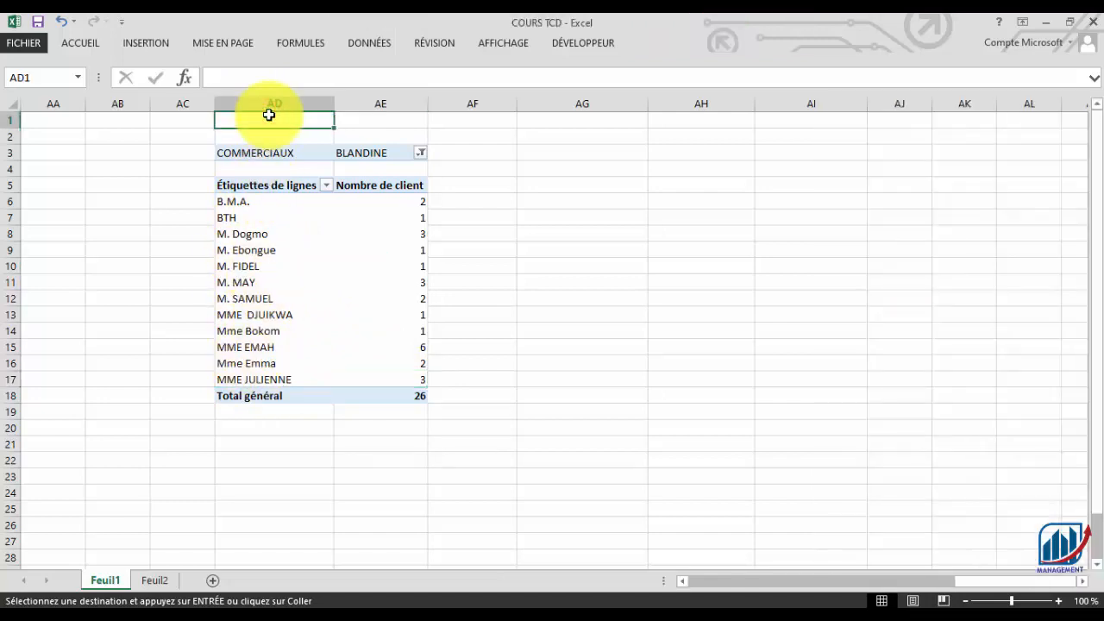
type("=NBV")
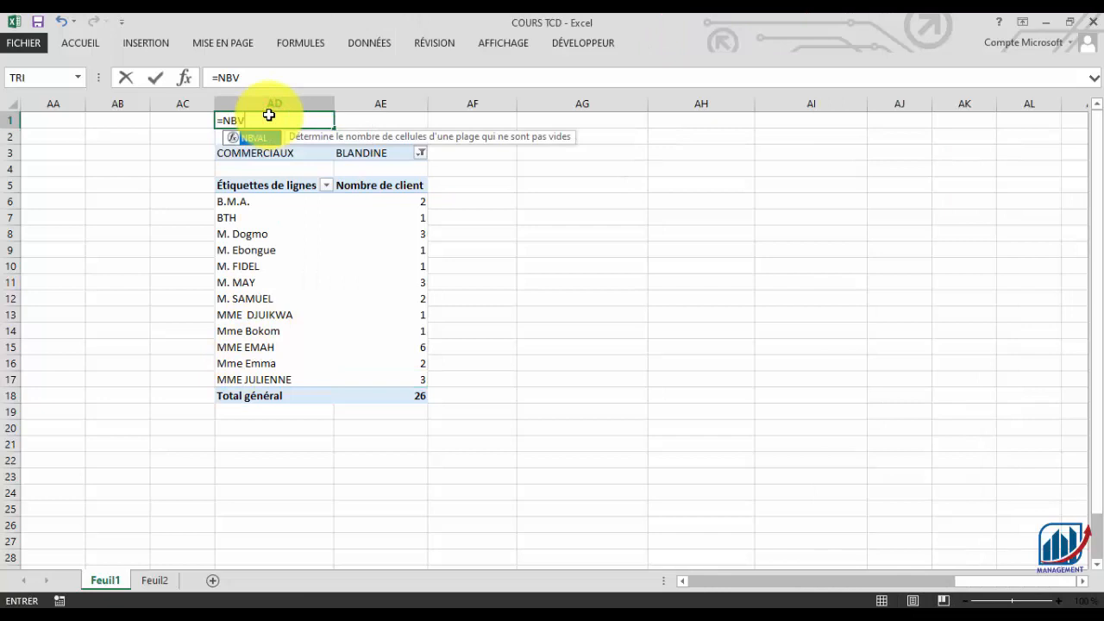
double_click(256, 139)
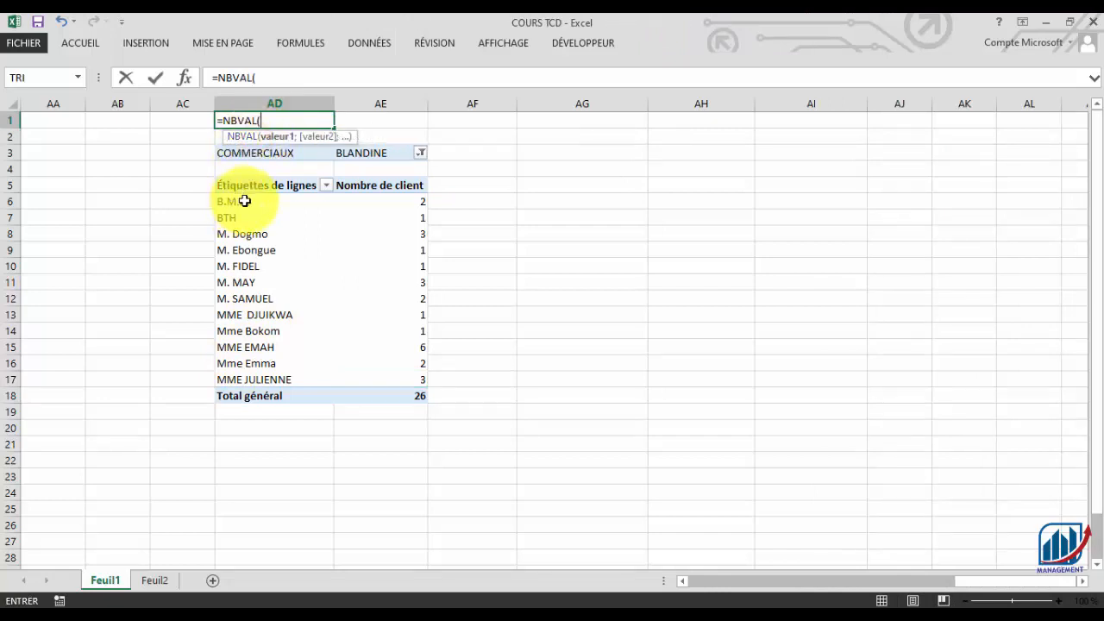
left_click_drag(245, 201, 264, 374)
key("Return")
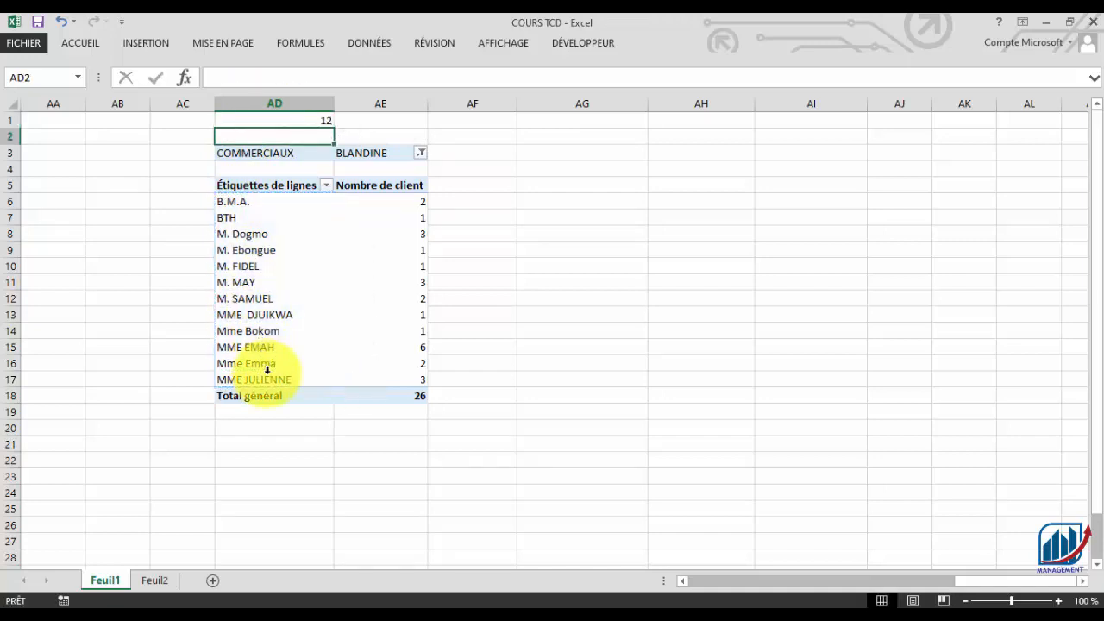
- Change the COMMERCIAUX filter to show only the second listed salesperson's clients
left_click(421, 152)
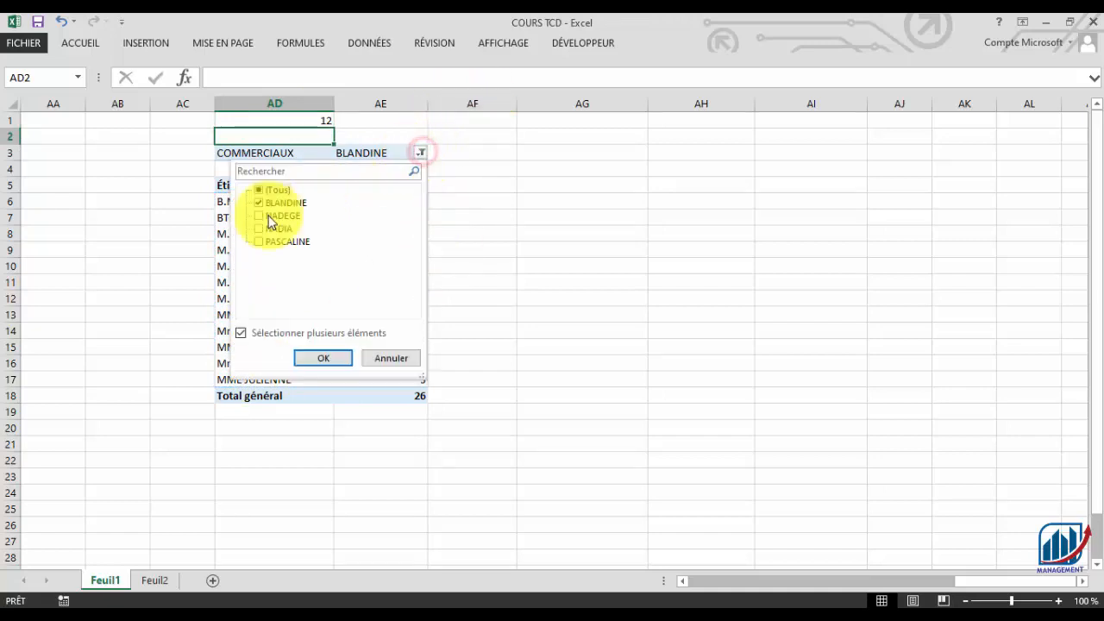
left_click(259, 203)
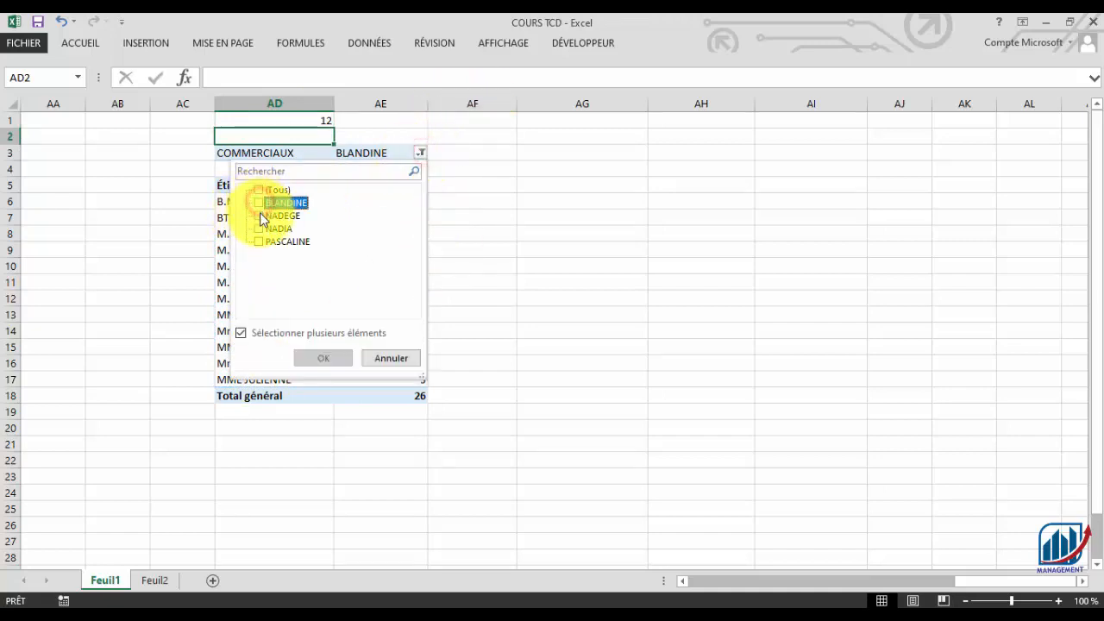
left_click(258, 215)
left_click(323, 356)
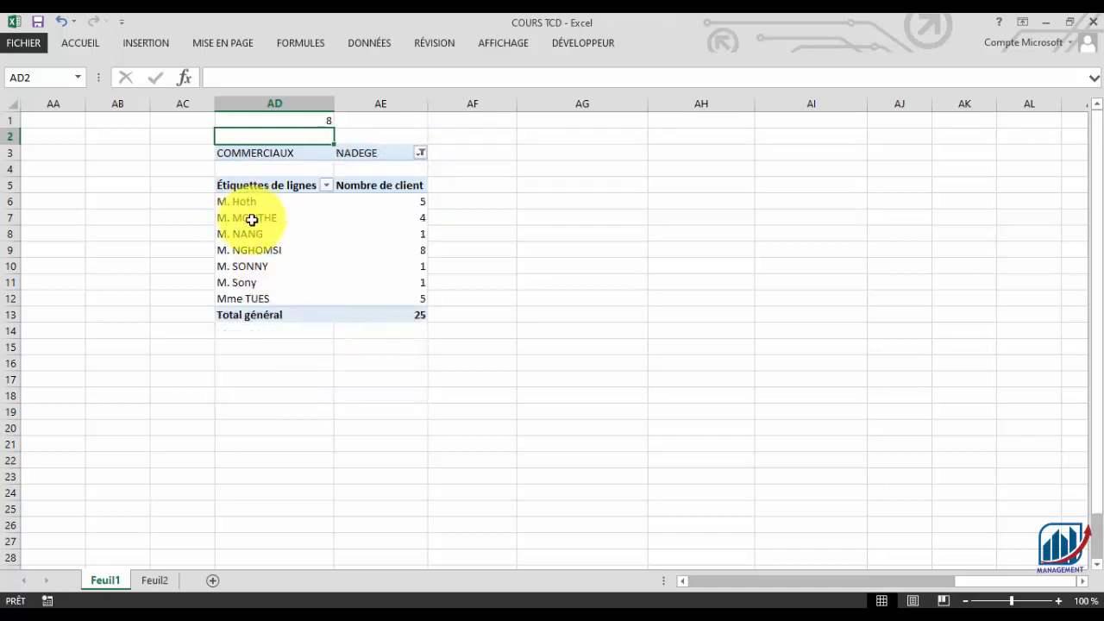
- Remove the grand total row from the client pivot table and check the remaining client rows
left_click(248, 314)
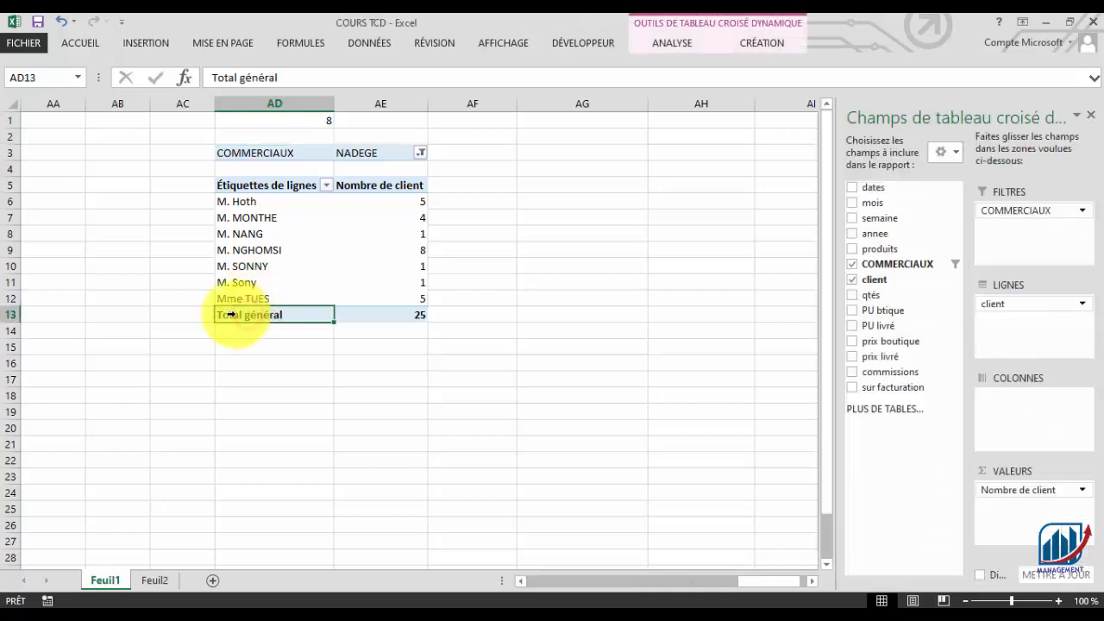
right_click(246, 314)
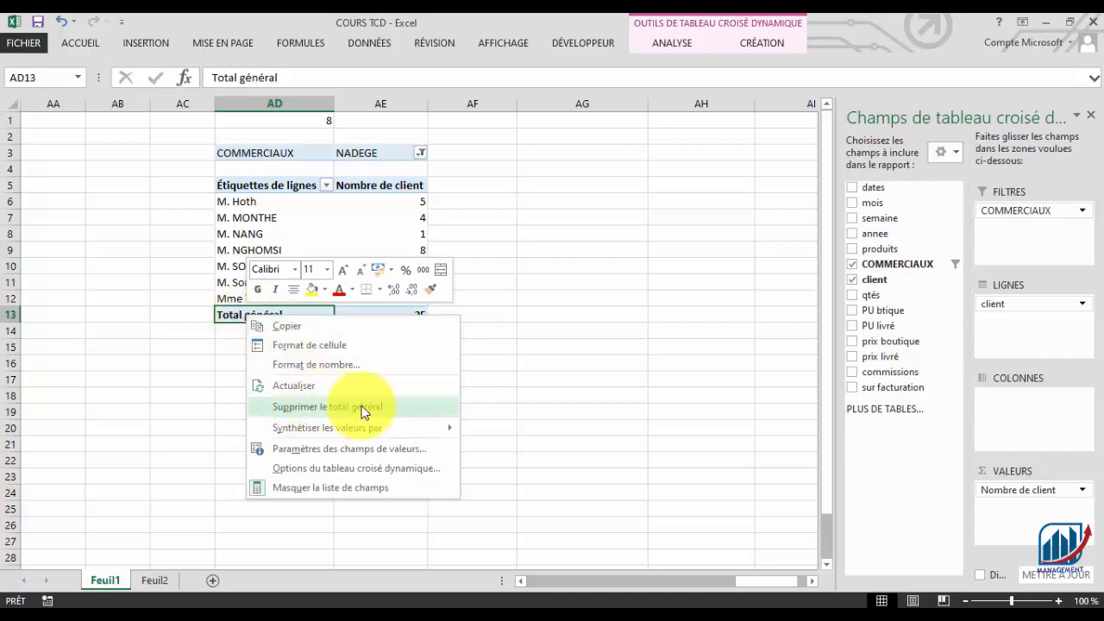
left_click(338, 407)
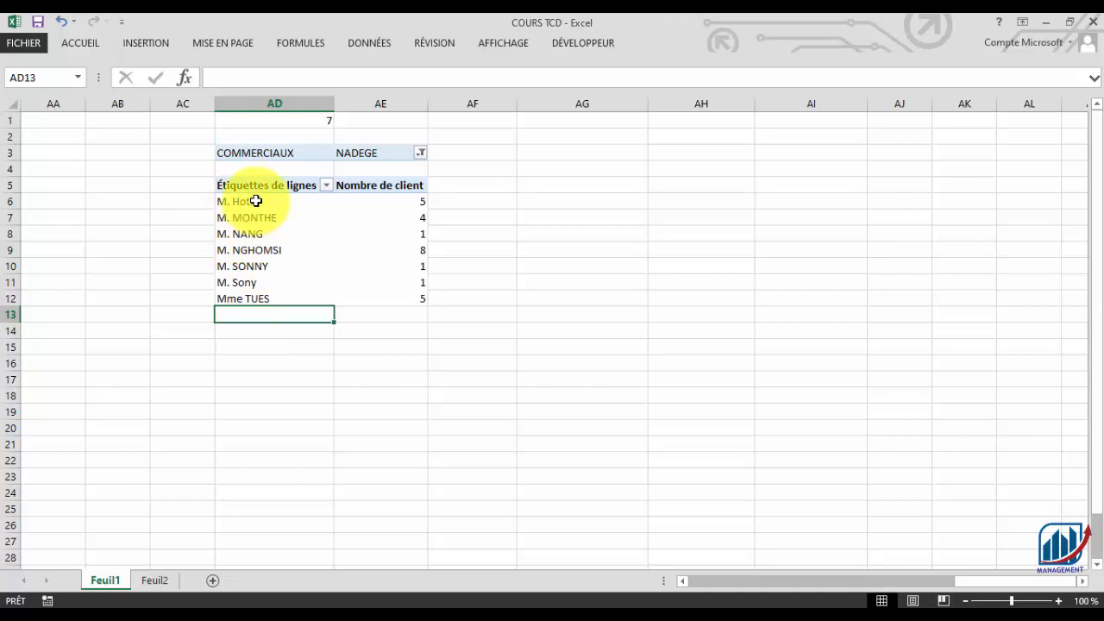
left_click_drag(254, 199, 261, 291)
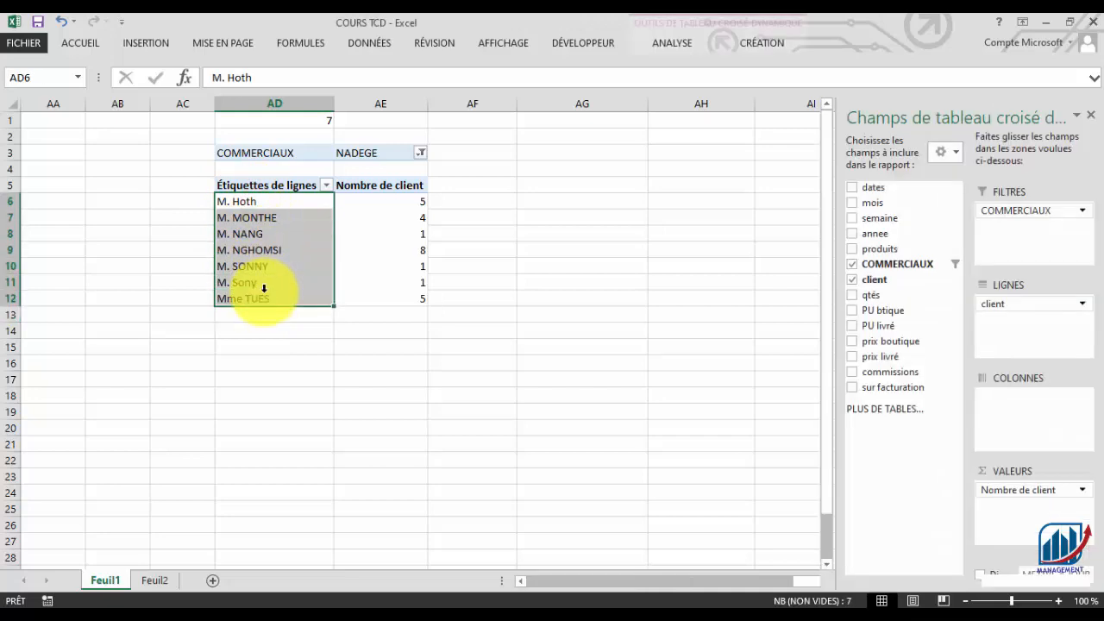
- Filter the table to the third listed salesperson and compare the NBVAL result in AD1 with the pivot's client count
left_click(422, 151)
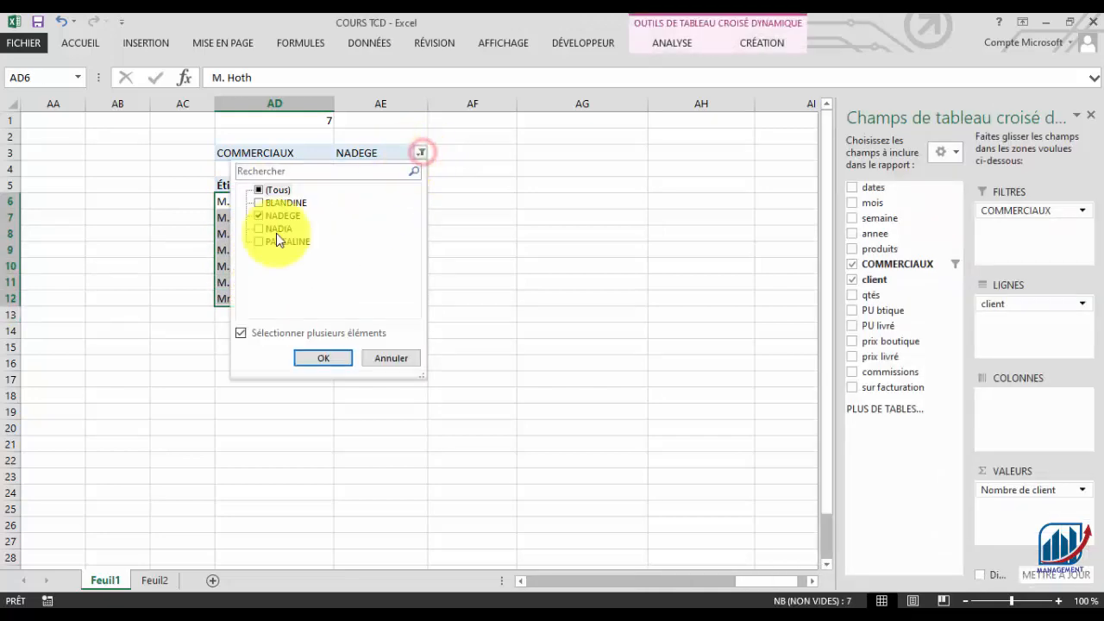
left_click(259, 215)
left_click(259, 229)
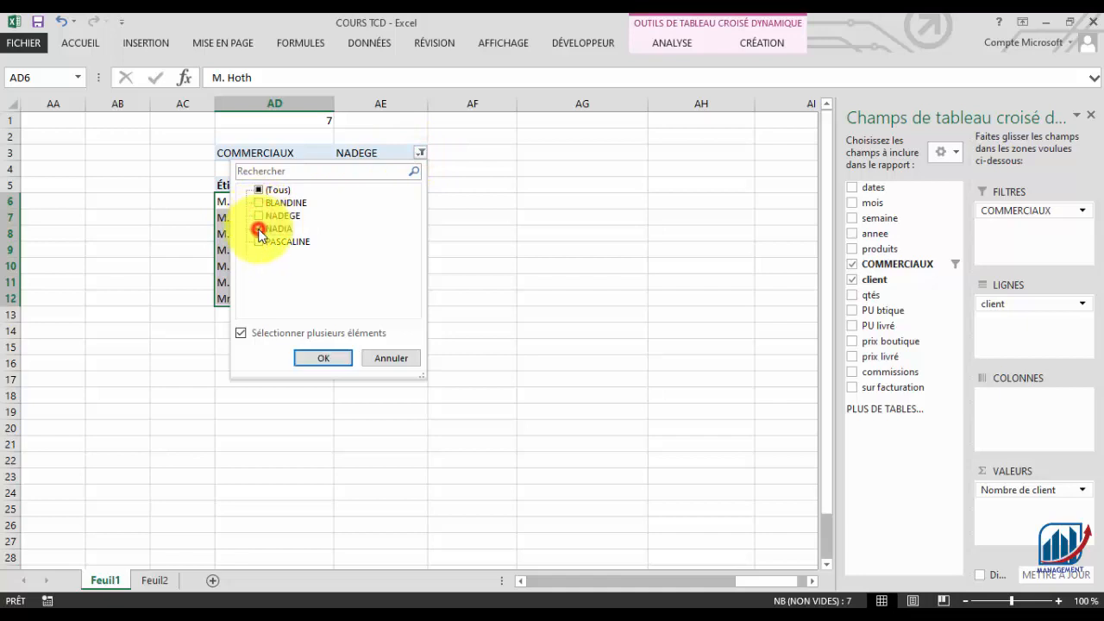
left_click(323, 357)
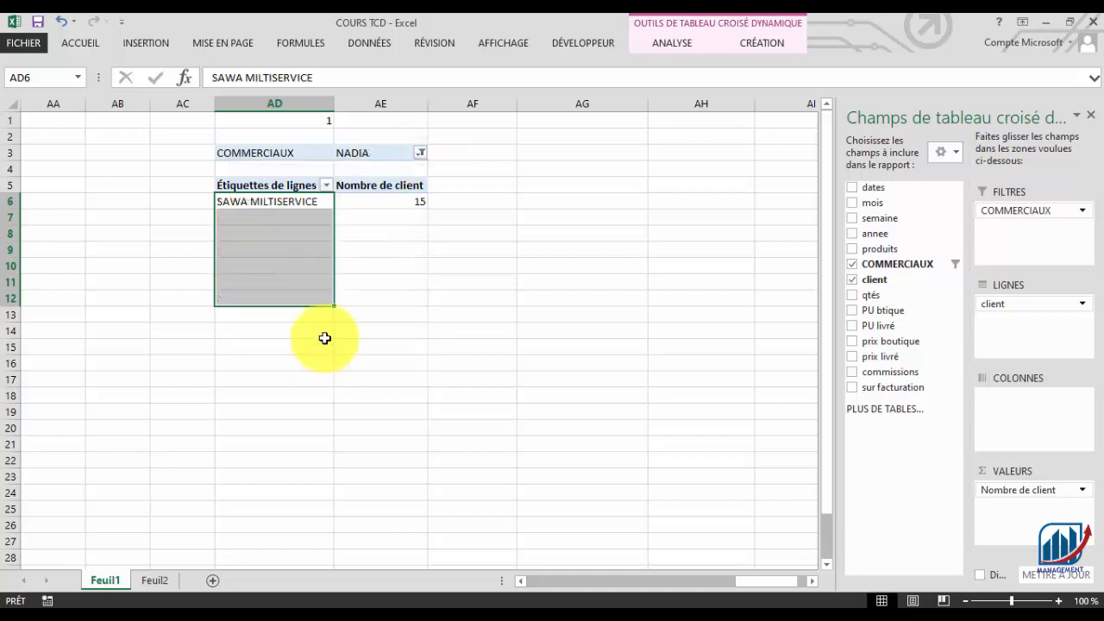
left_click(308, 119)
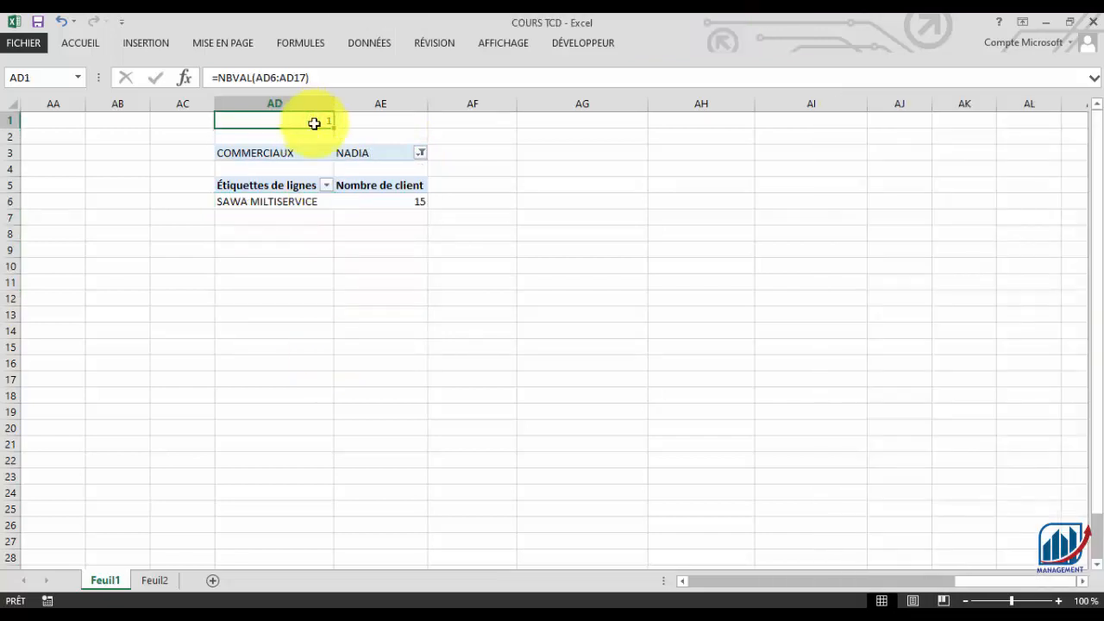
left_click(404, 205)
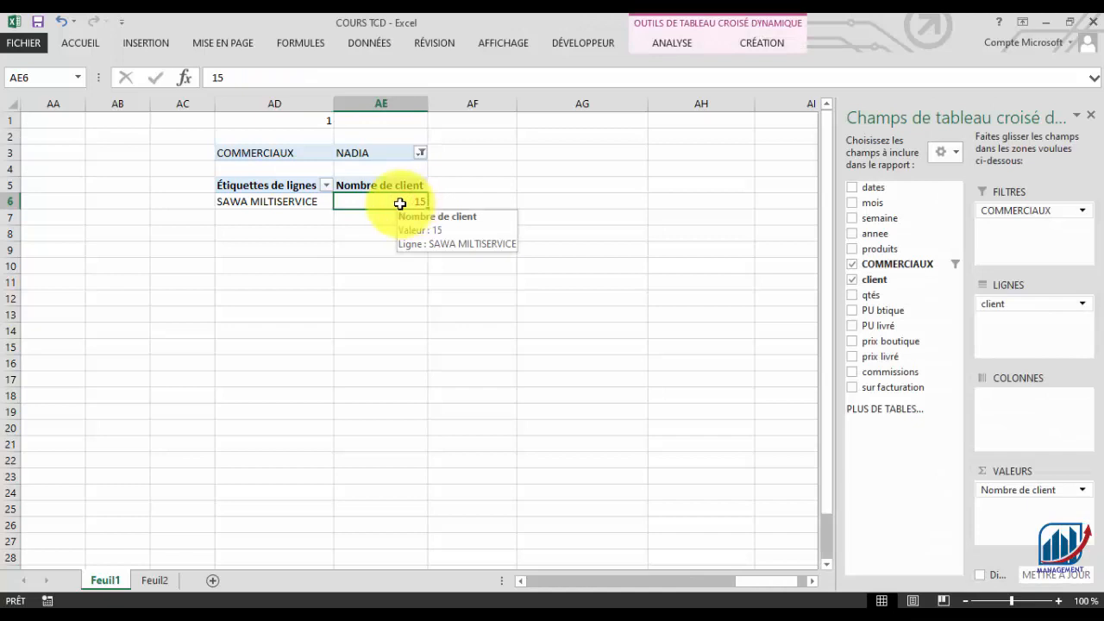
left_click(274, 202)
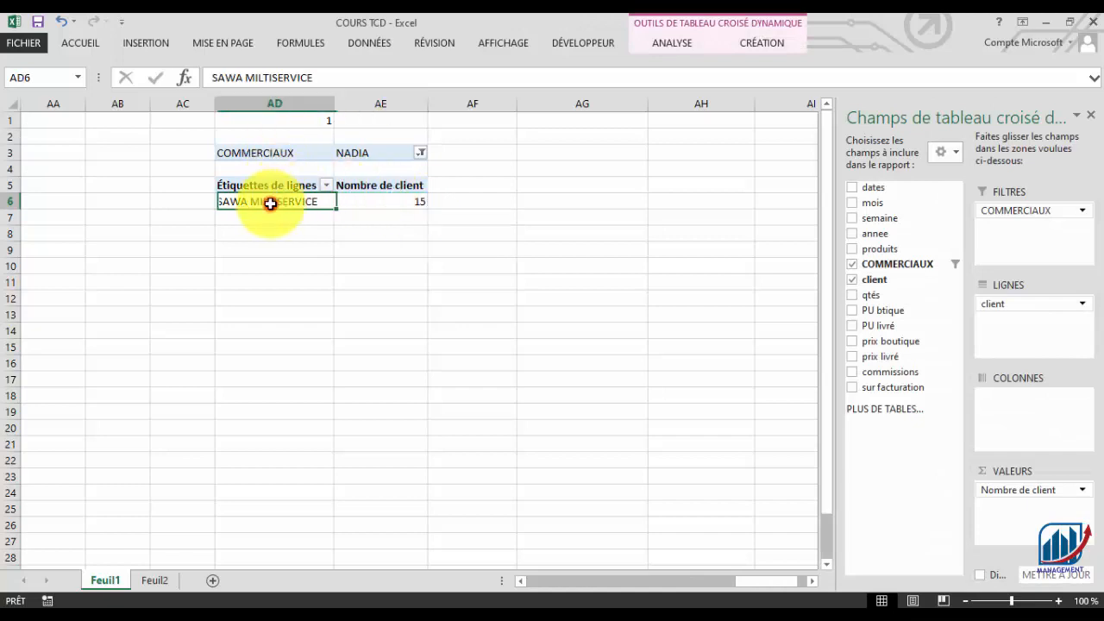
left_click(366, 202)
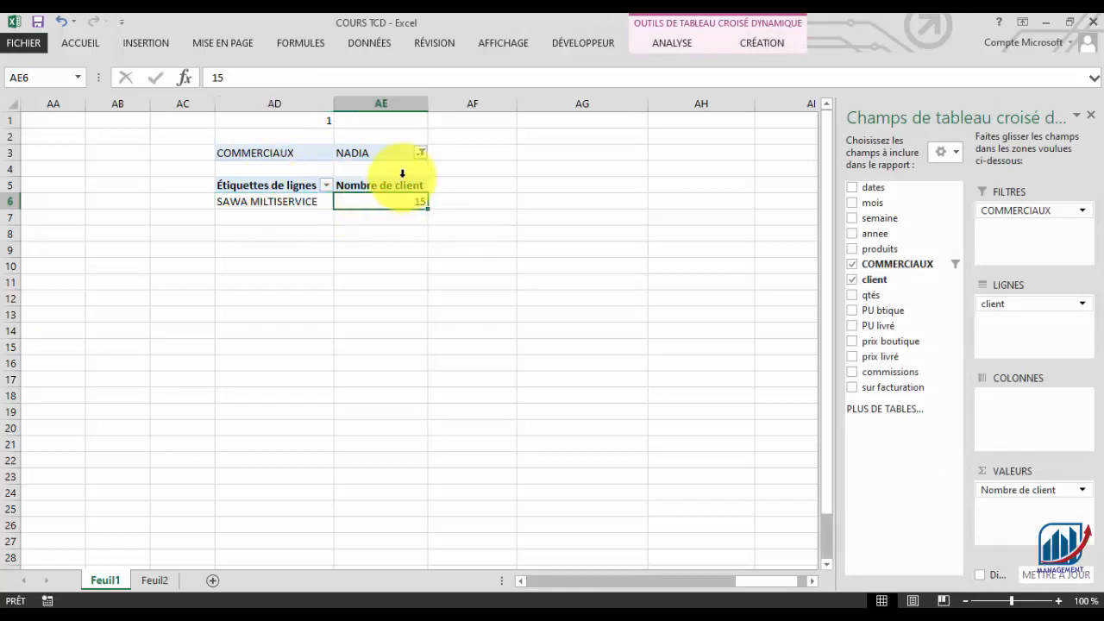
- Filter the table to the fourth listed salesperson and check the client names and their counts
left_click(421, 152)
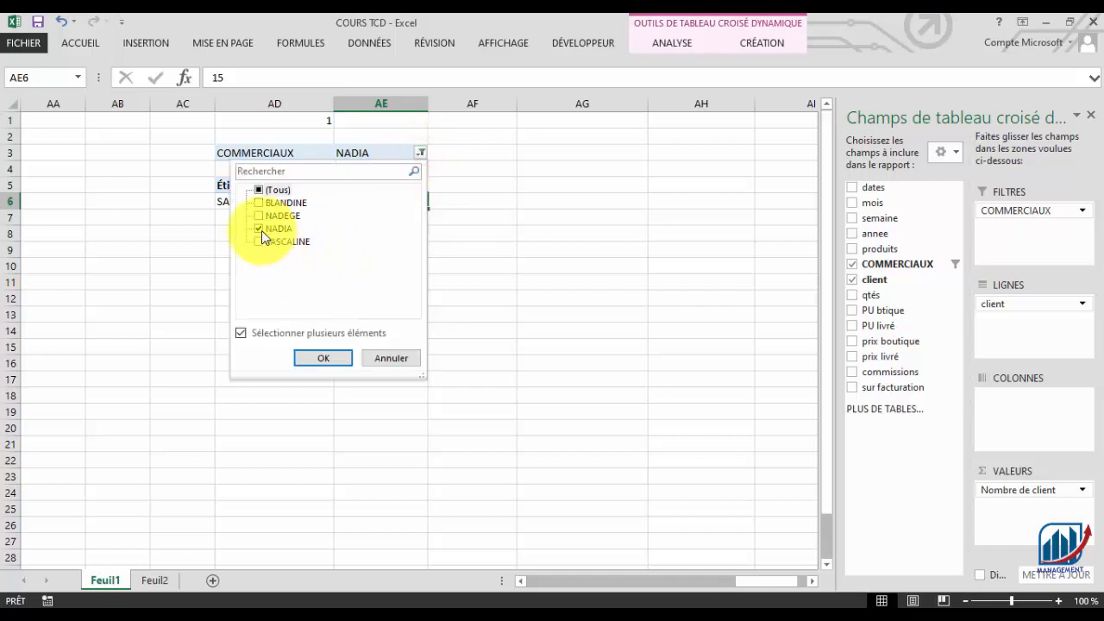
left_click(259, 229)
left_click(259, 241)
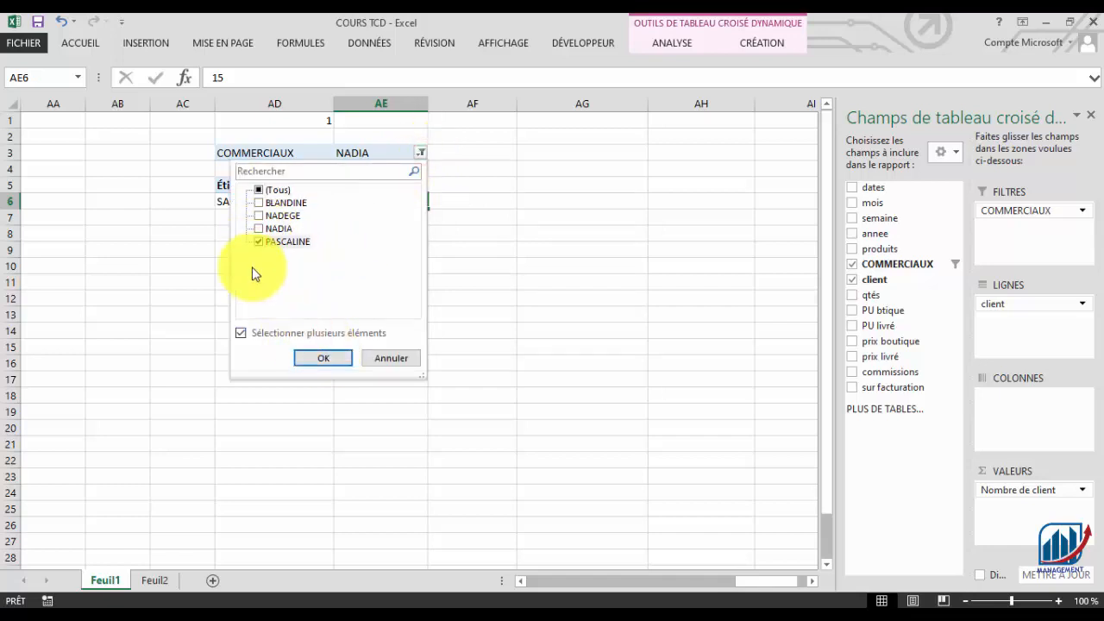
left_click(309, 355)
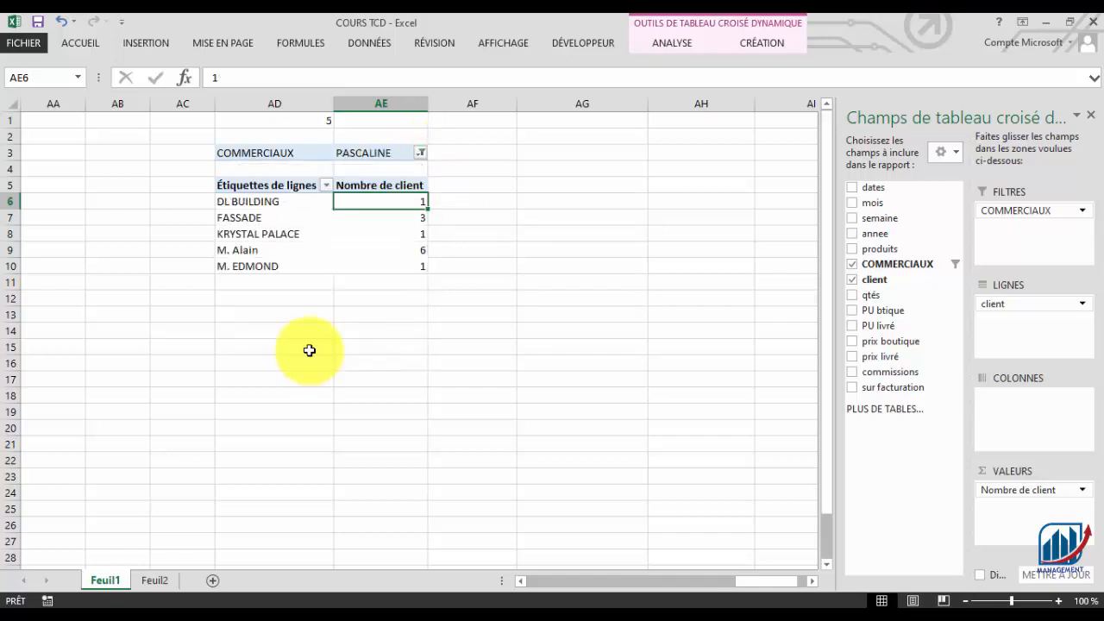
left_click_drag(281, 204, 279, 265)
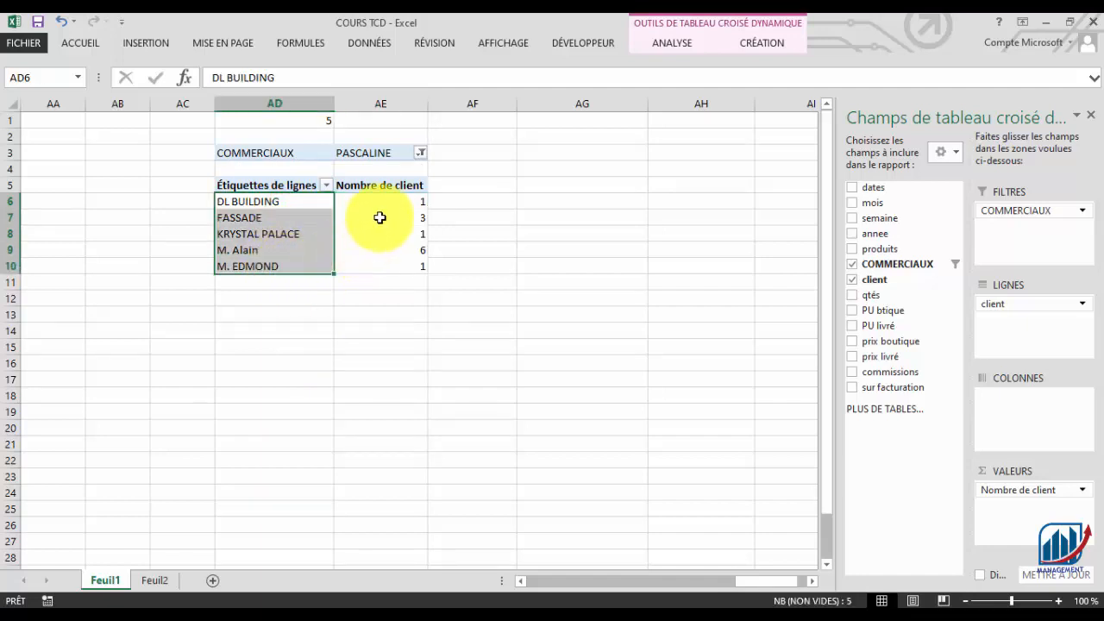
left_click(418, 219)
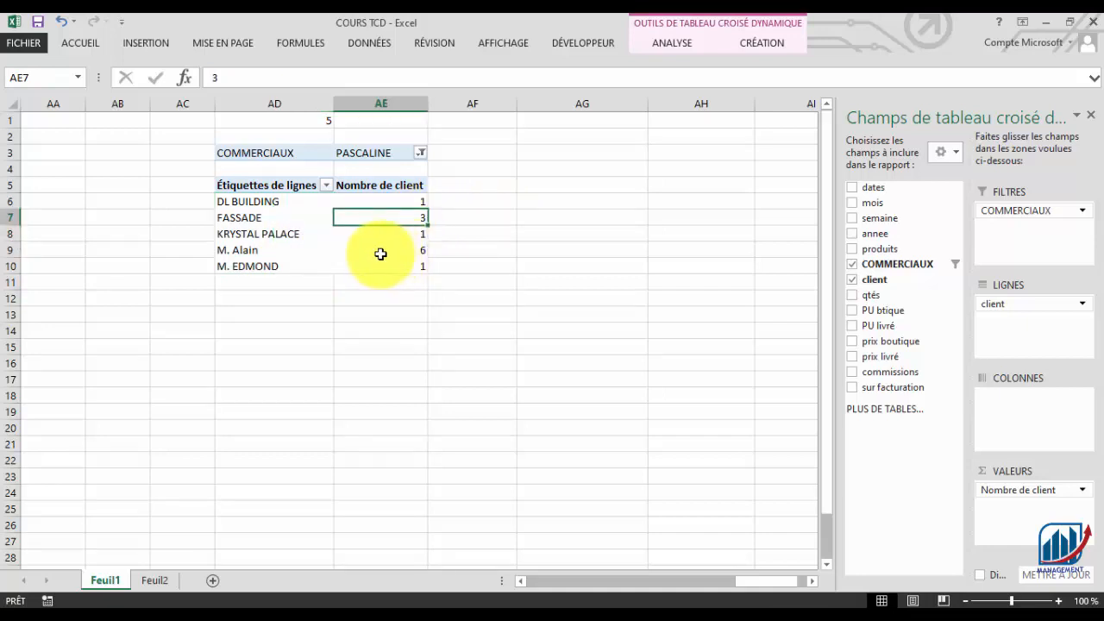
left_click(415, 252)
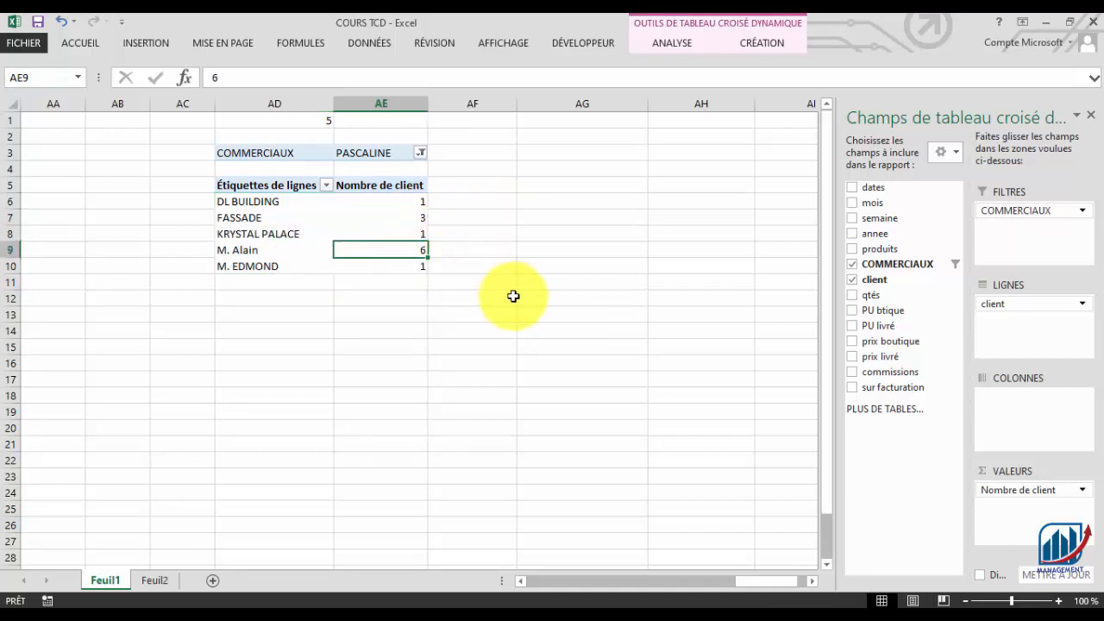
- Change the client count table's COMMERCIAUX filter from the fourth listed salesperson to only the second listed one
left_click(422, 152)
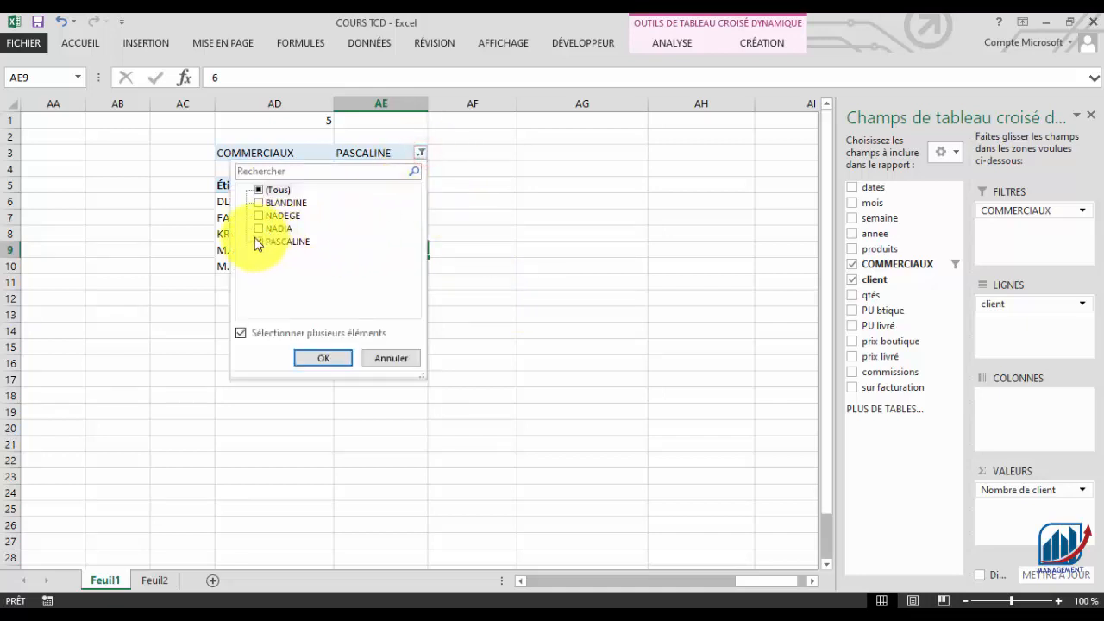
left_click(258, 216)
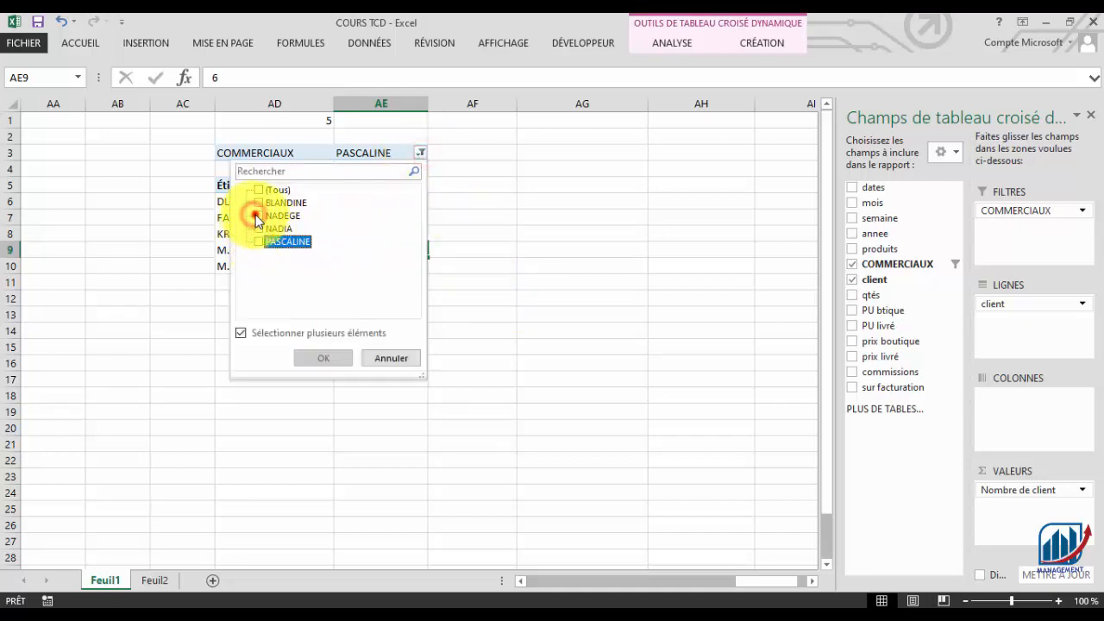
left_click(322, 358)
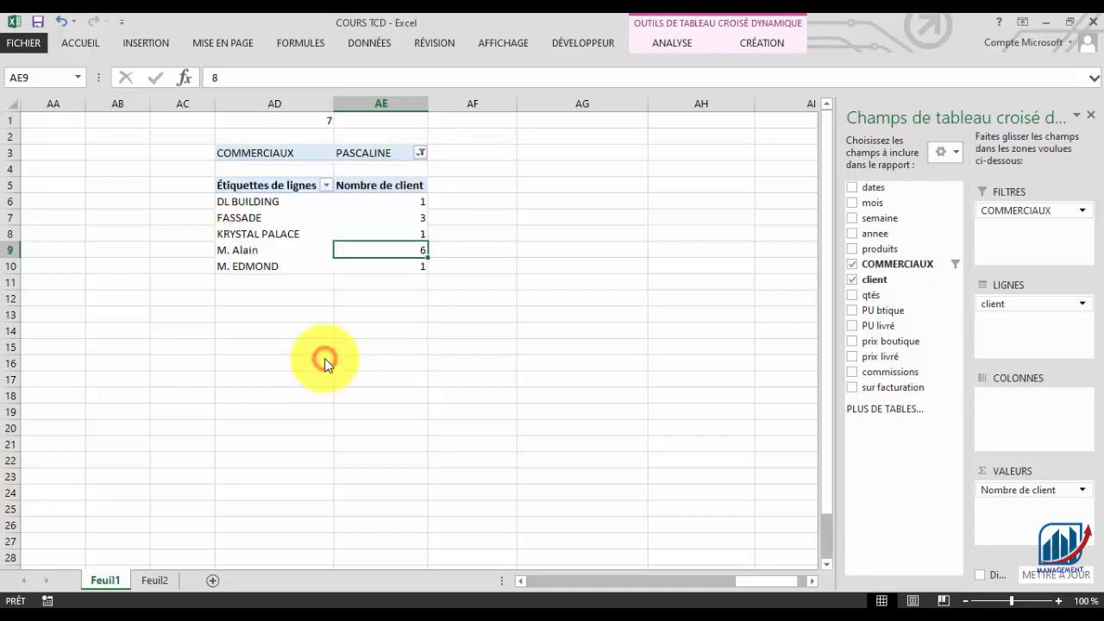
- Label cell AC1 "NOMBRE DE CLT" and widen column AC to fit the text
left_click(196, 121)
type("NOMBRE DE CLT")
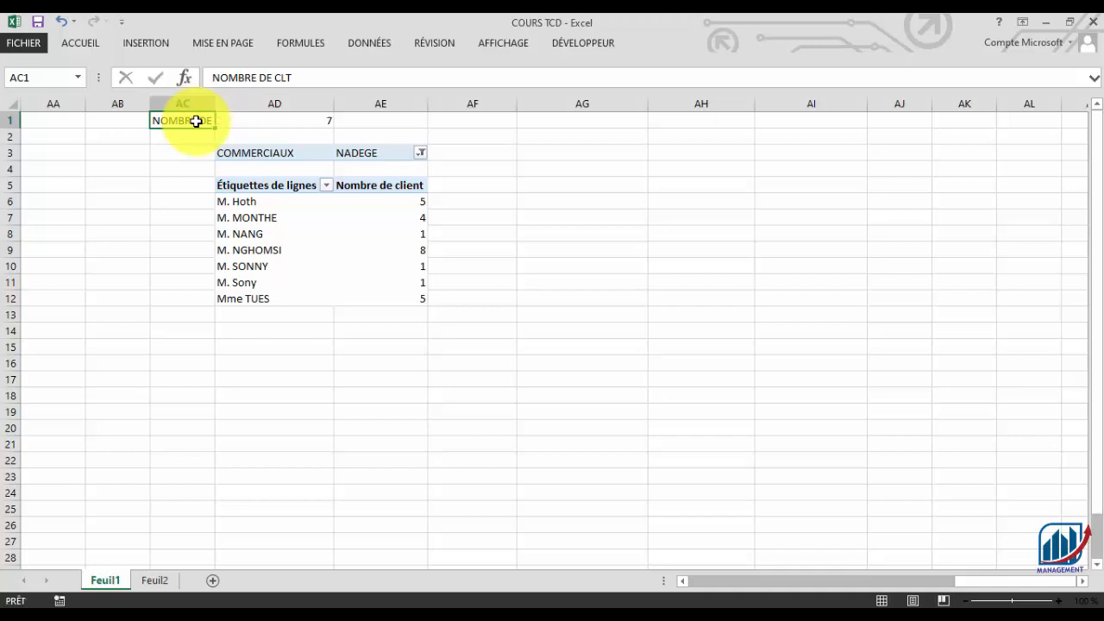
key("Return")
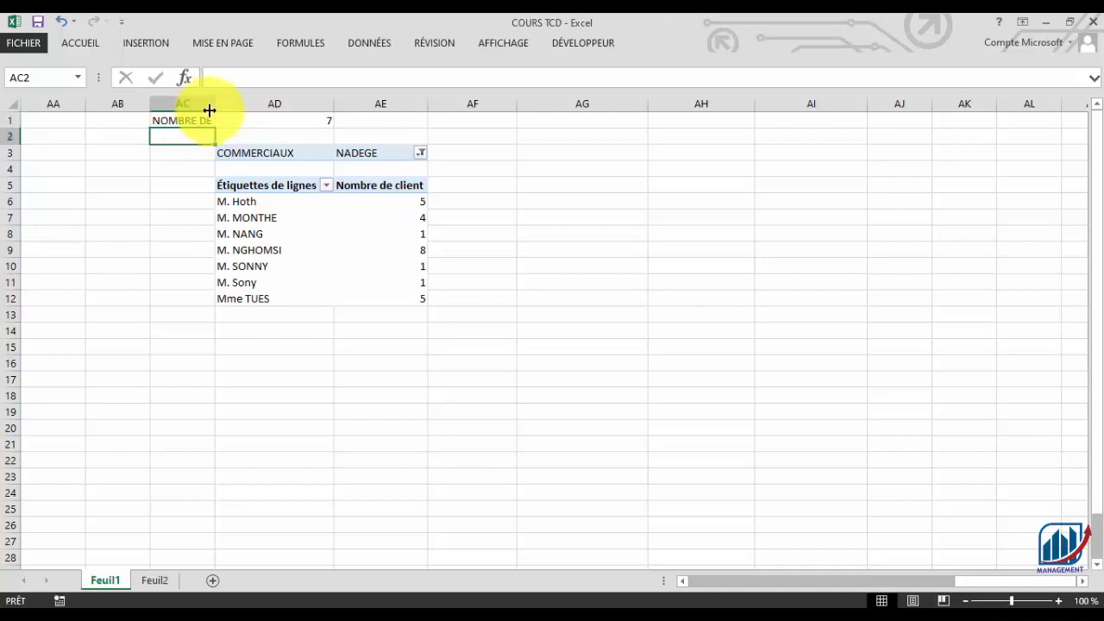
left_click_drag(211, 108, 231, 109)
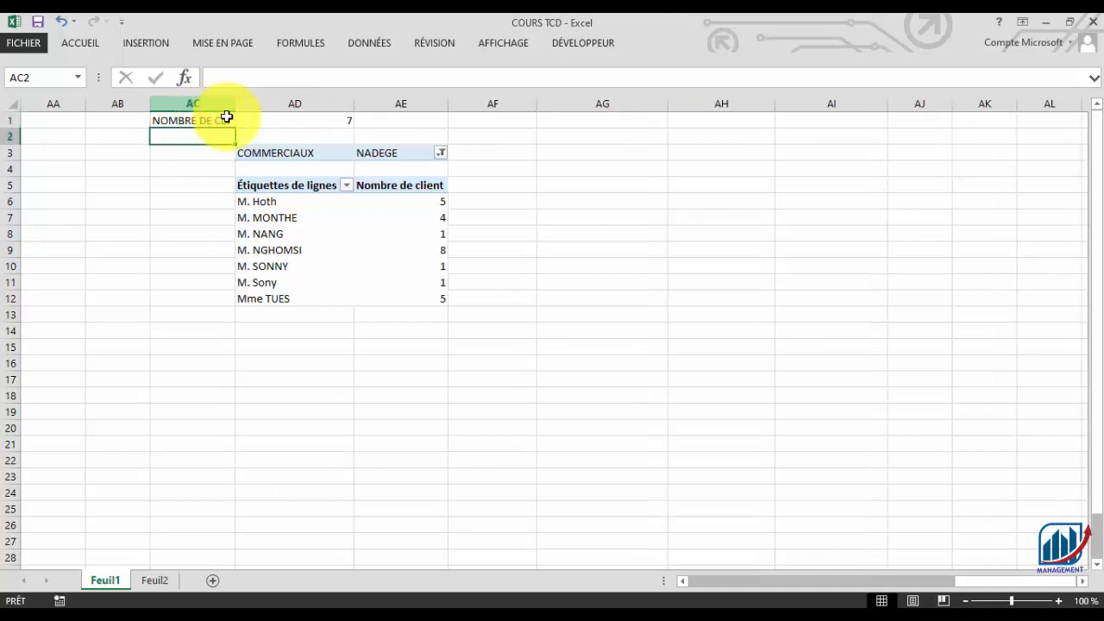
left_click(610, 403)
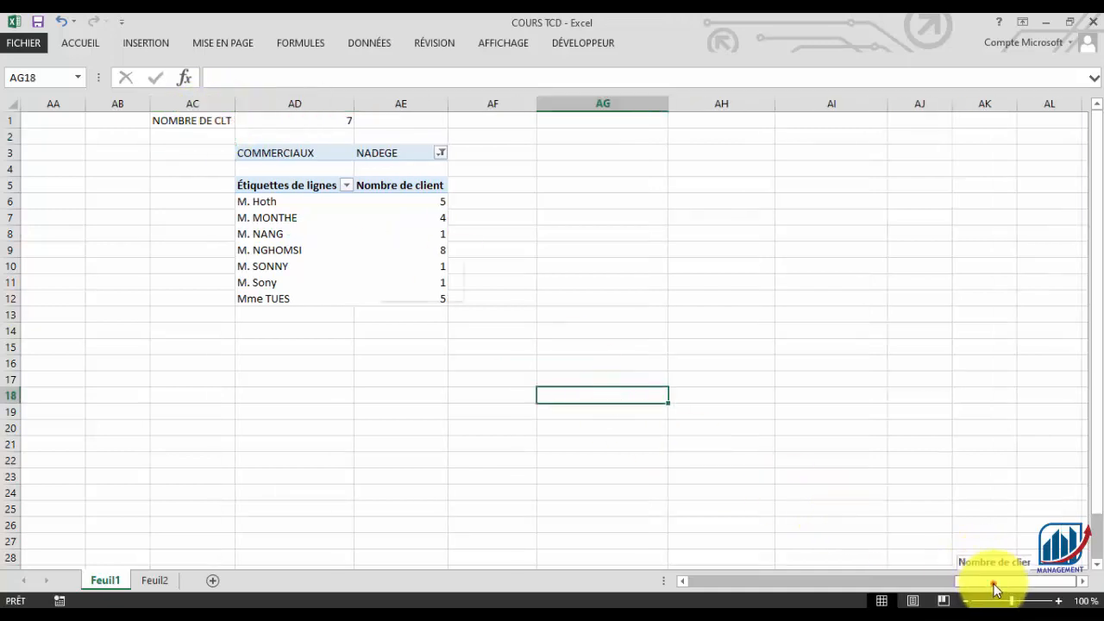
- Rename the unfiltered client sales pivot table in columns K to P as "TCD CLT"
left_click_drag(994, 583, 807, 580)
left_click(457, 263)
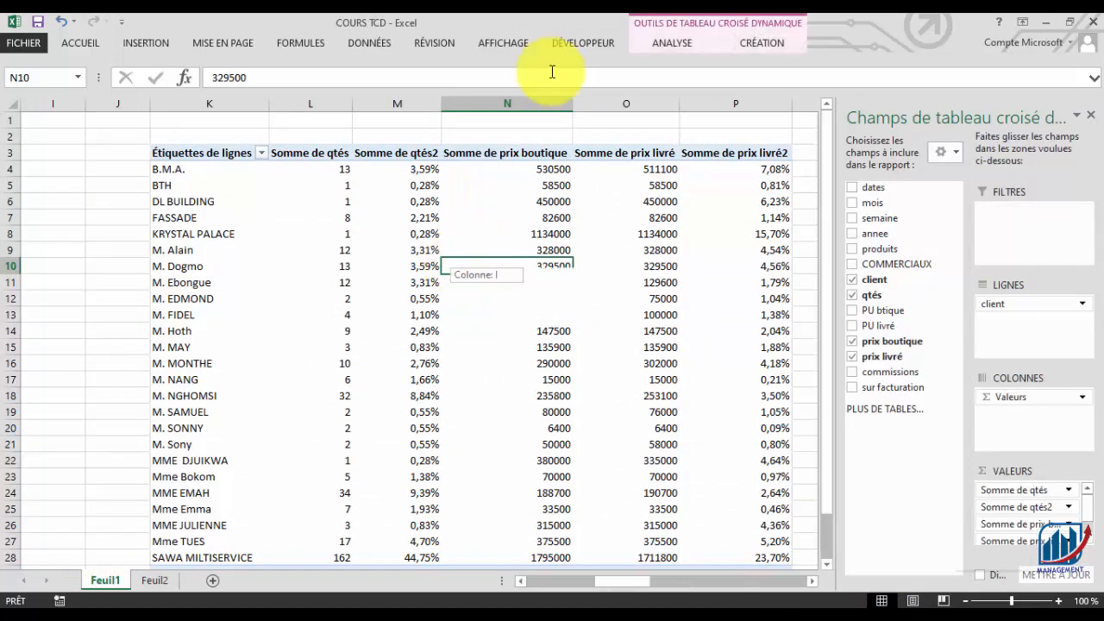
left_click(672, 42)
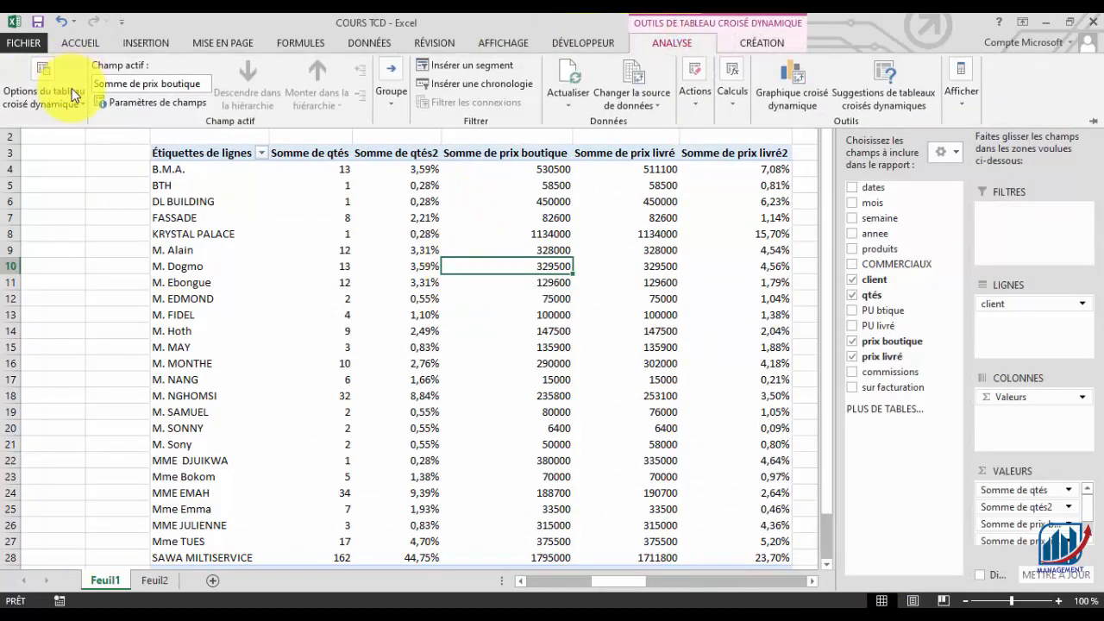
left_click(76, 100)
left_click(125, 155)
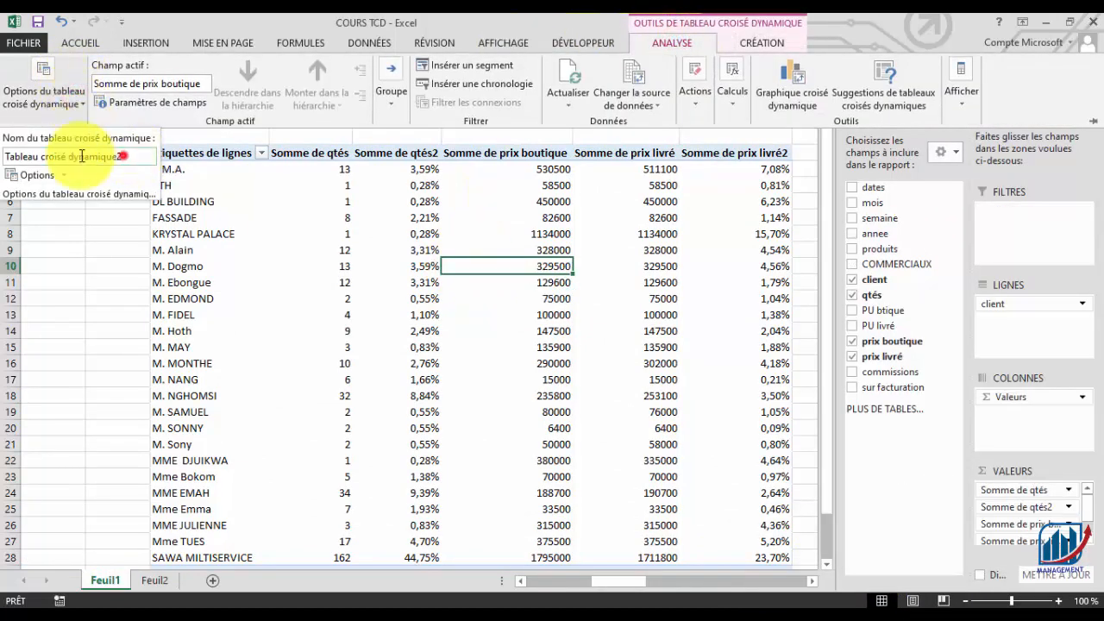
left_click_drag(16, 155, 144, 156)
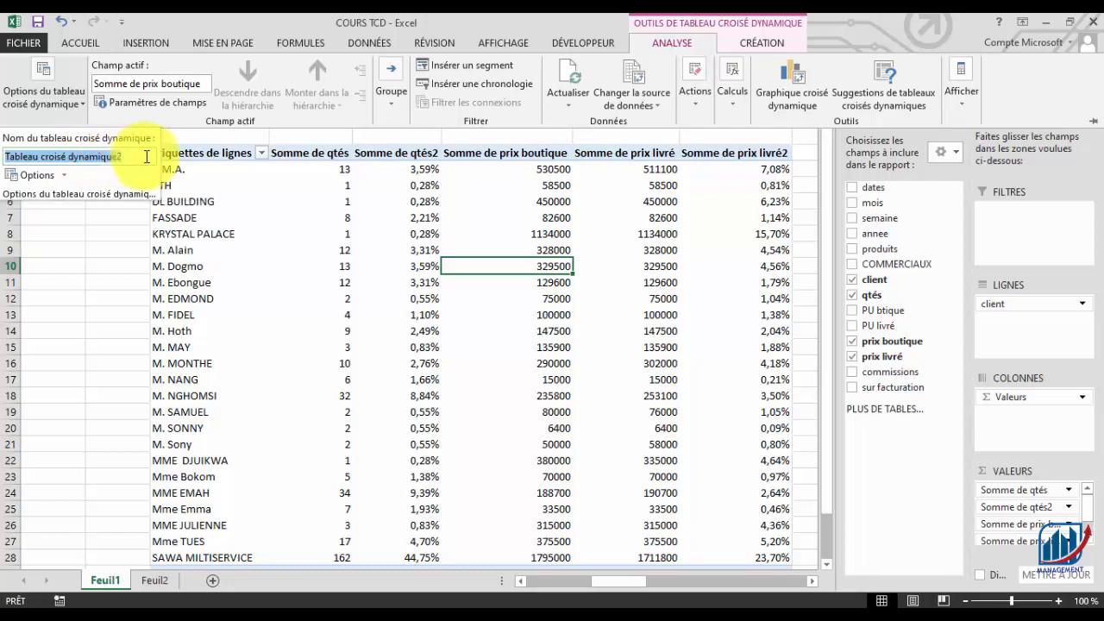
type("TCD CLT")
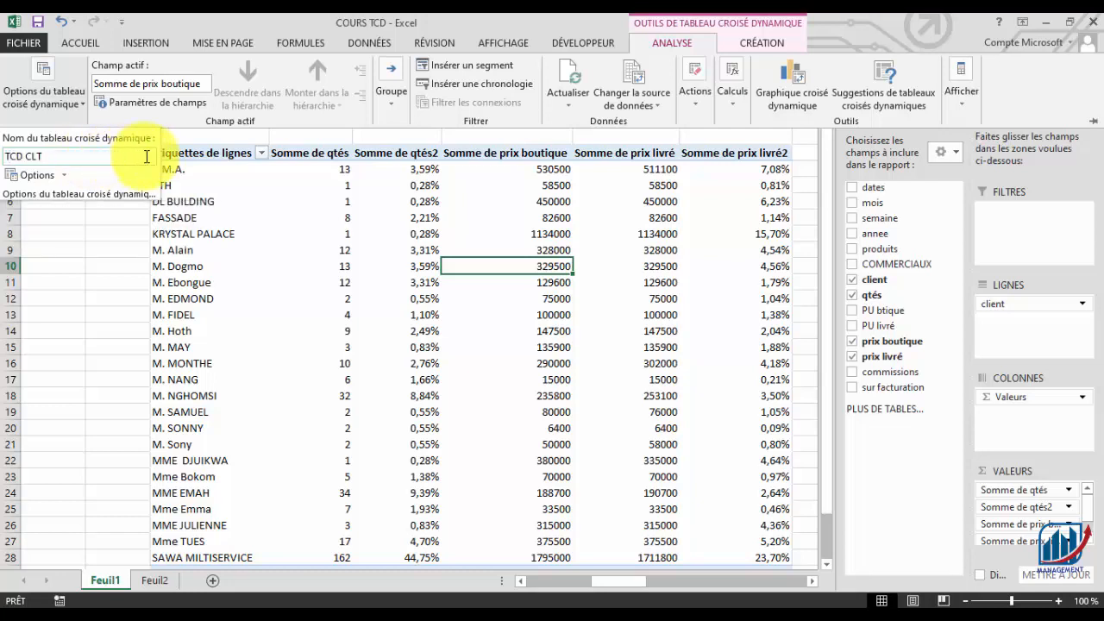
key("Return")
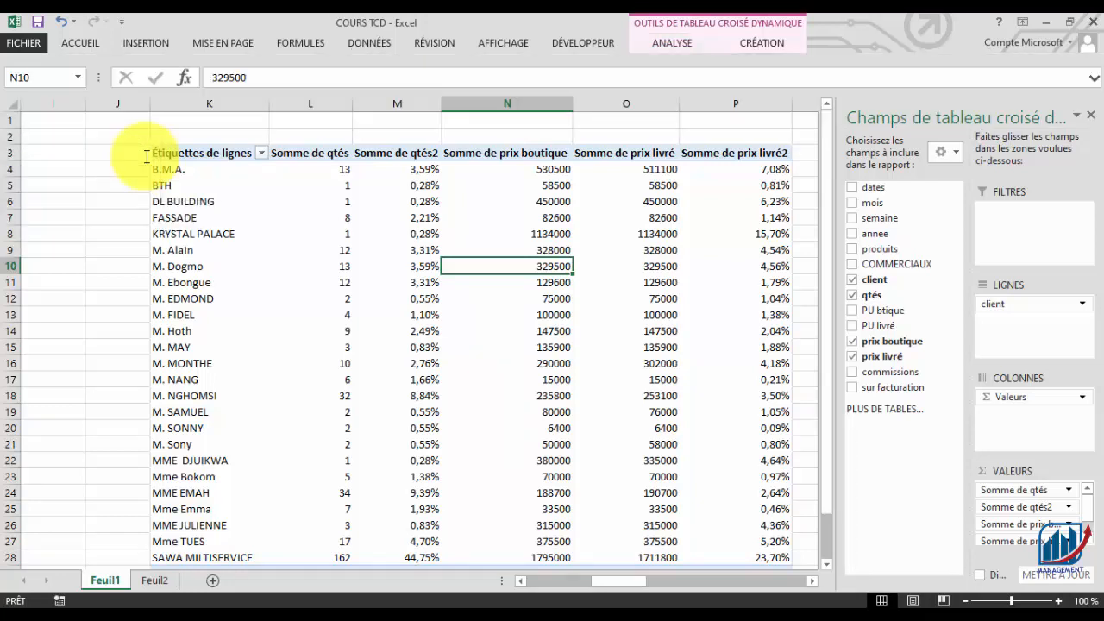
- Enter "TCD CLT" as the name of the salesperson-filtered sales pivot table in columns T to Y
left_click_drag(628, 587, 697, 584)
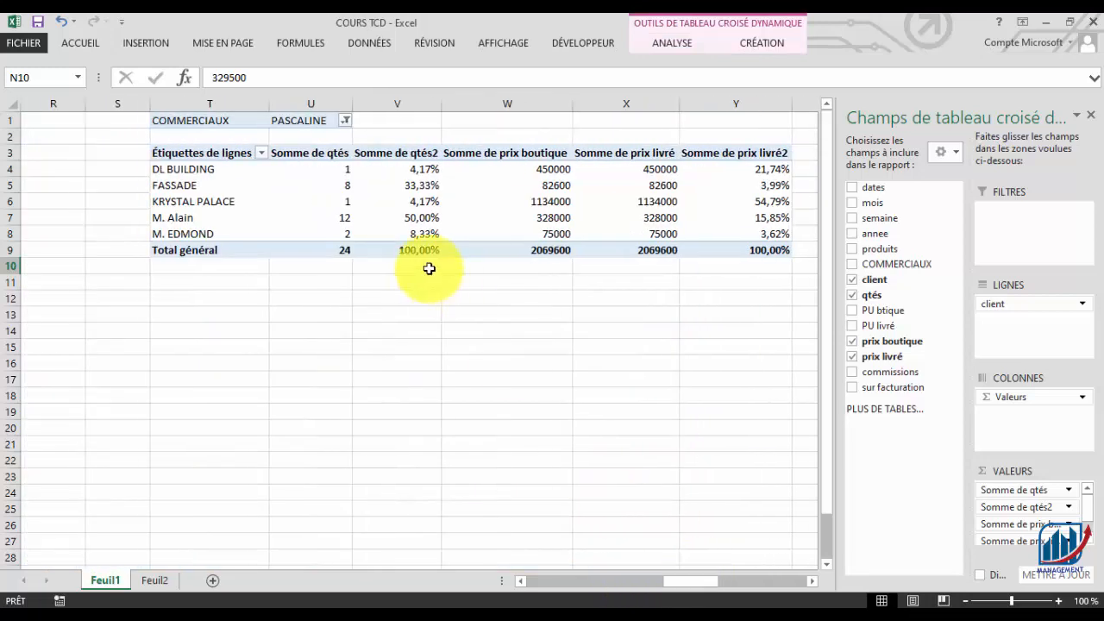
left_click(382, 231)
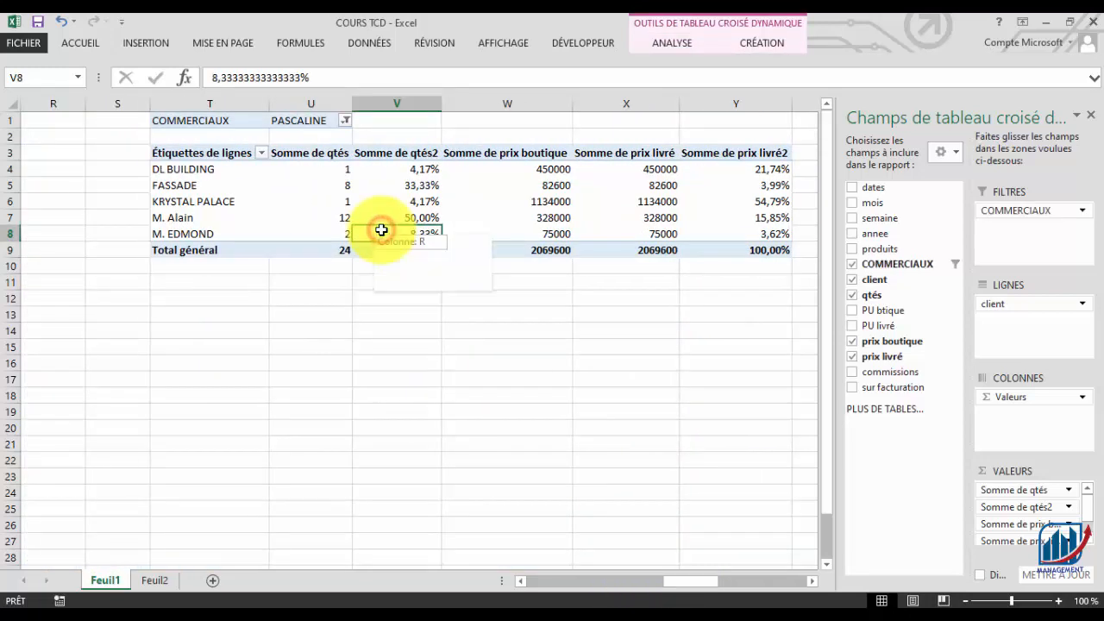
left_click(684, 44)
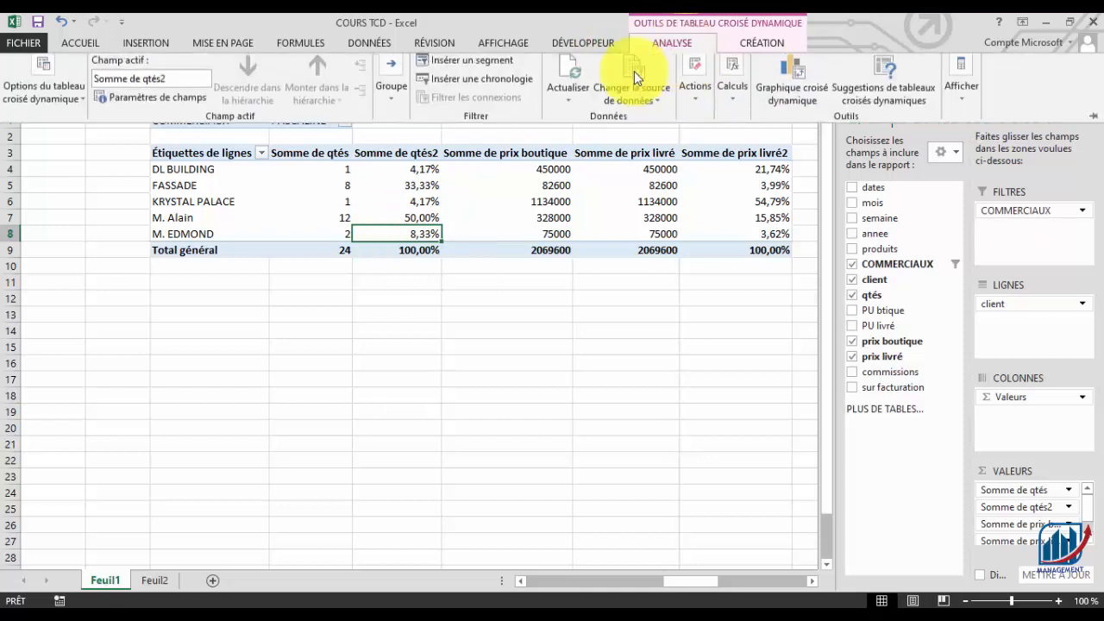
left_click(65, 105)
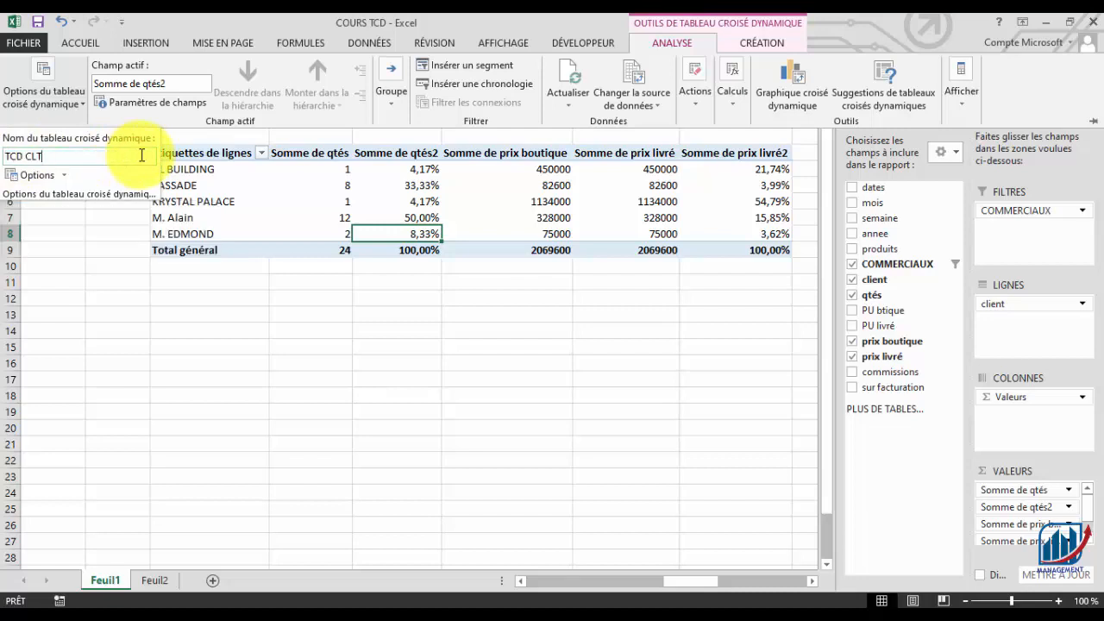
type("TCD CLT")
key("Return")
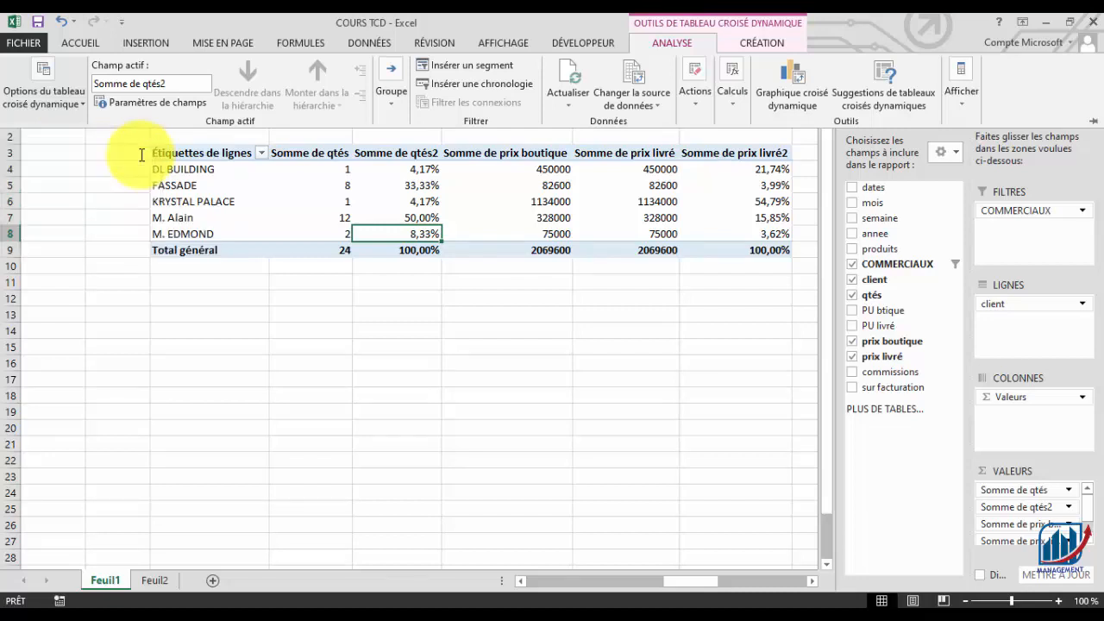
- Rename the client count pivot table in columns AD and AE as "TCD CLT2"
left_click(812, 581)
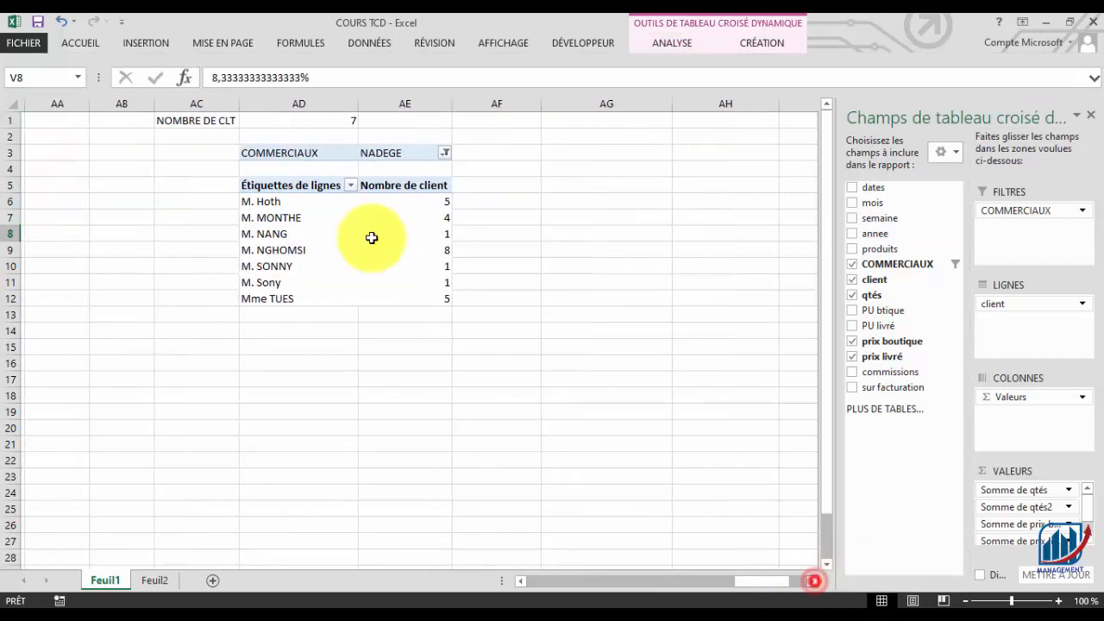
left_click(347, 235)
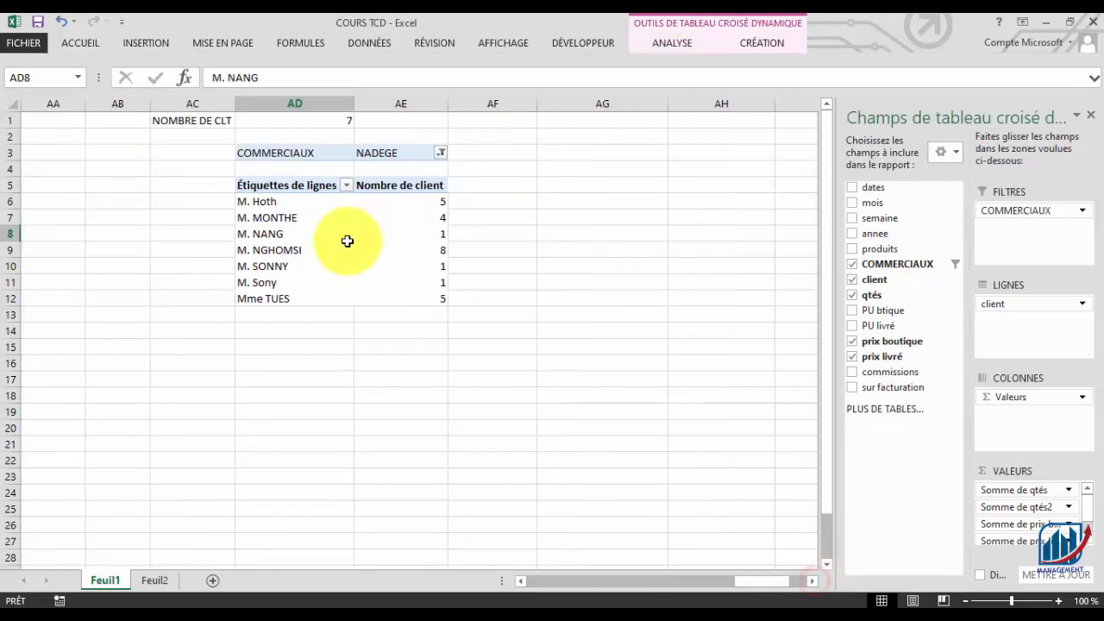
left_click(681, 45)
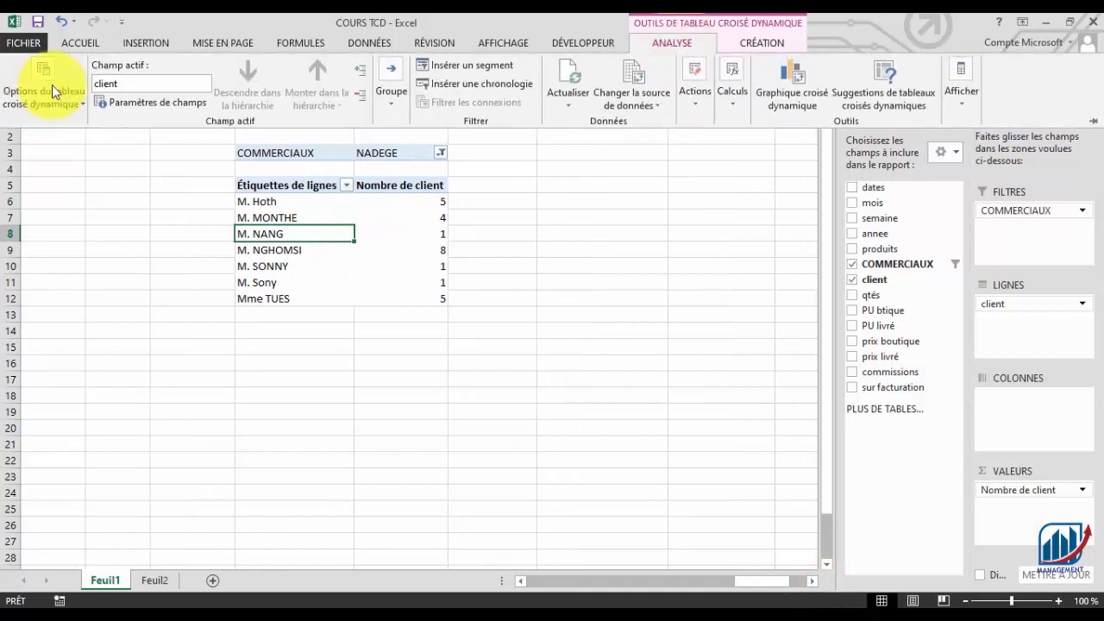
left_click(69, 101)
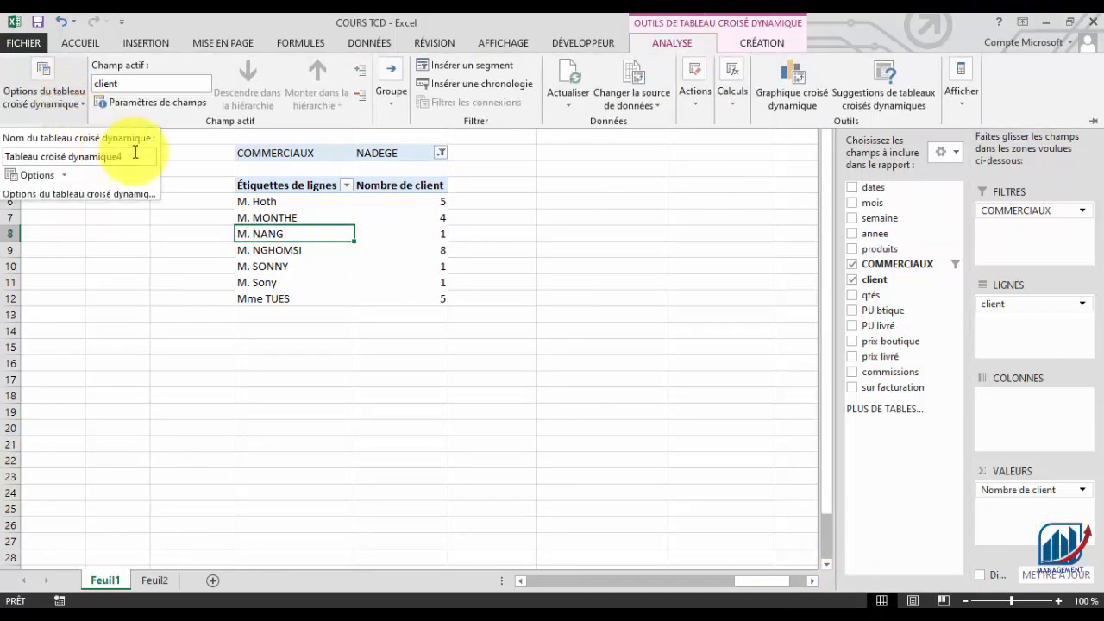
left_click(136, 152)
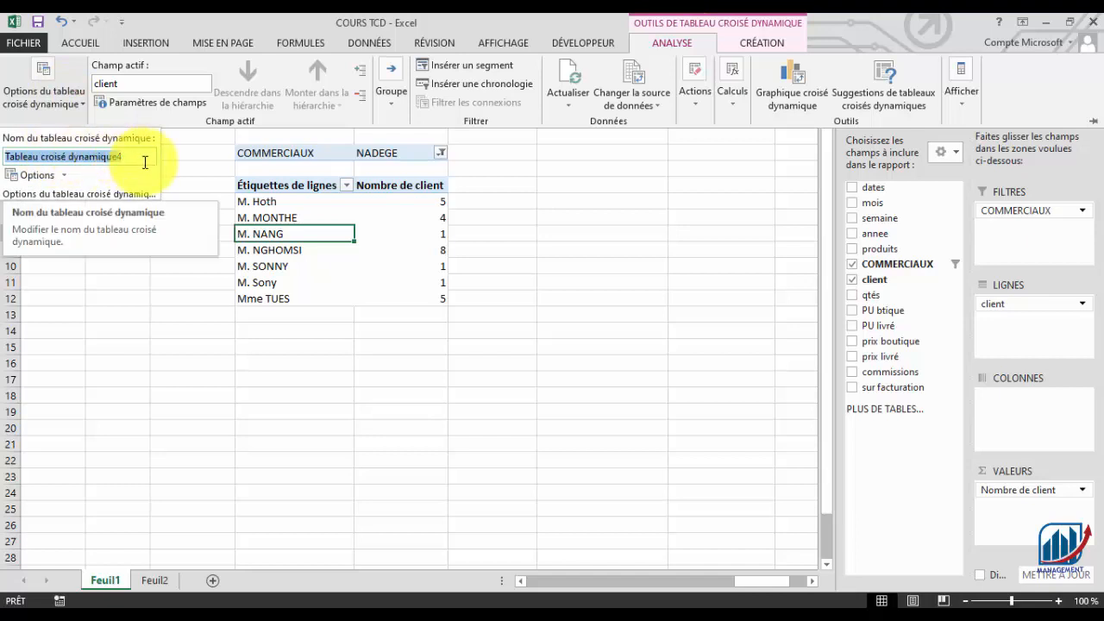
type("TCD CLT2")
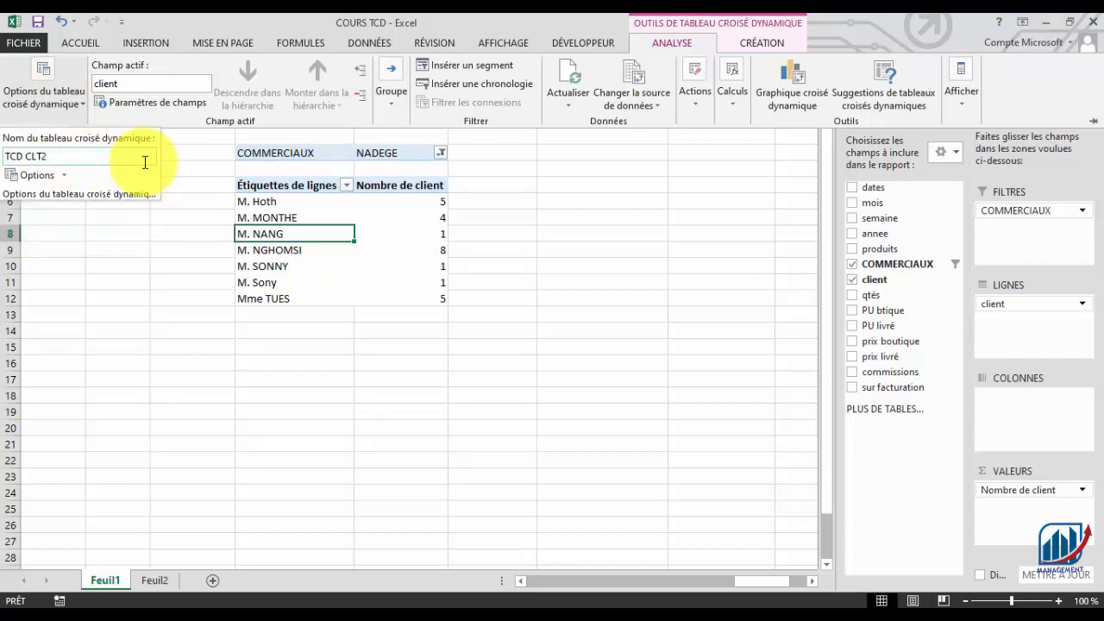
key("Return")
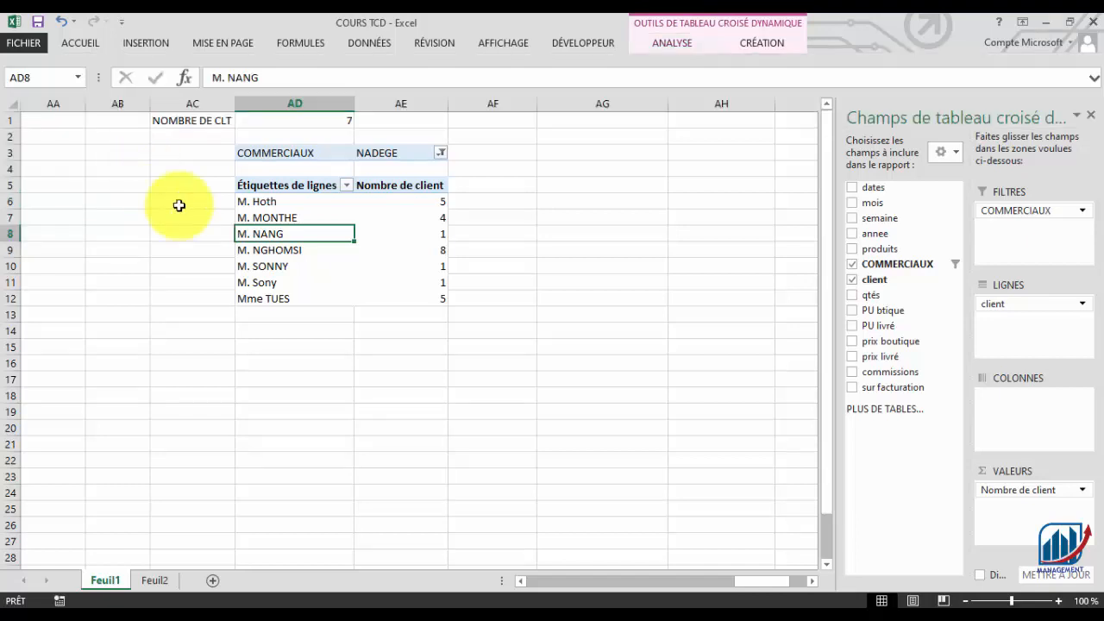
- Copy the client count pivot table AD3:AE12 and paste the duplicate at cell AH3
left_click(604, 313)
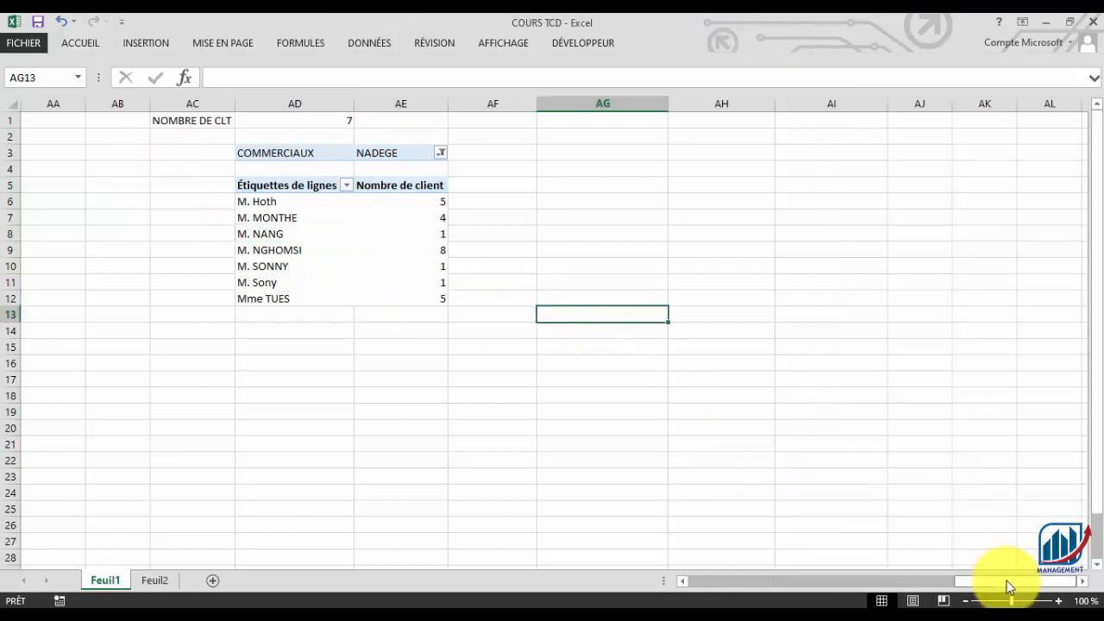
mouse_move(1005, 584)
left_mouse_down()
mouse_move(894, 594)
mouse_move(717, 581)
mouse_move(1001, 594)
left_mouse_up()
left_click_drag(483, 153, 585, 296)
key("ctrl+c")
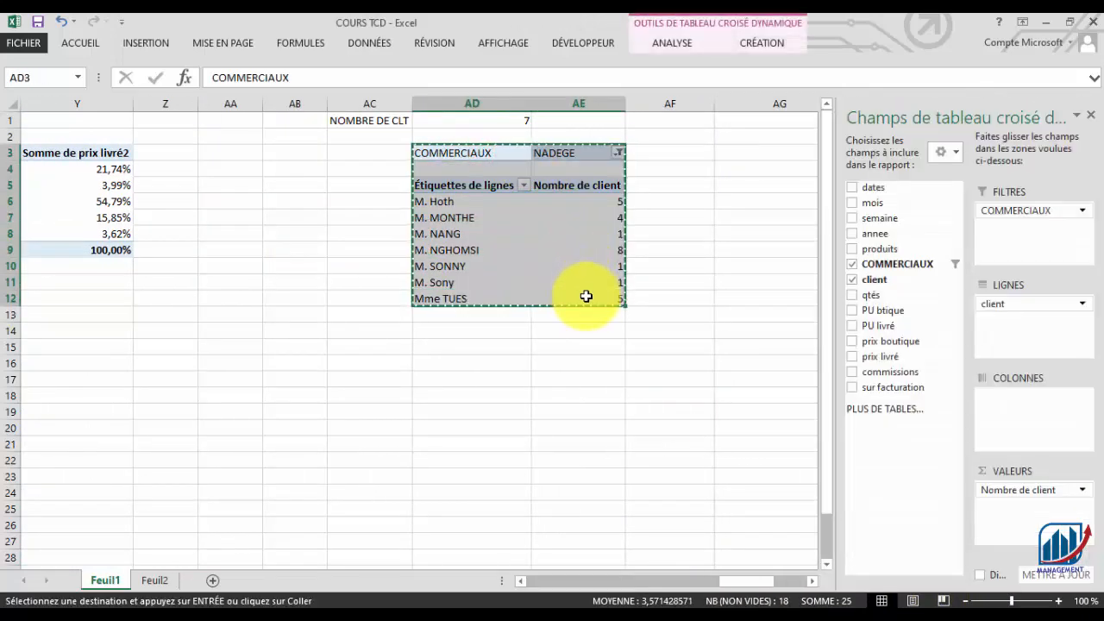
left_click(812, 581)
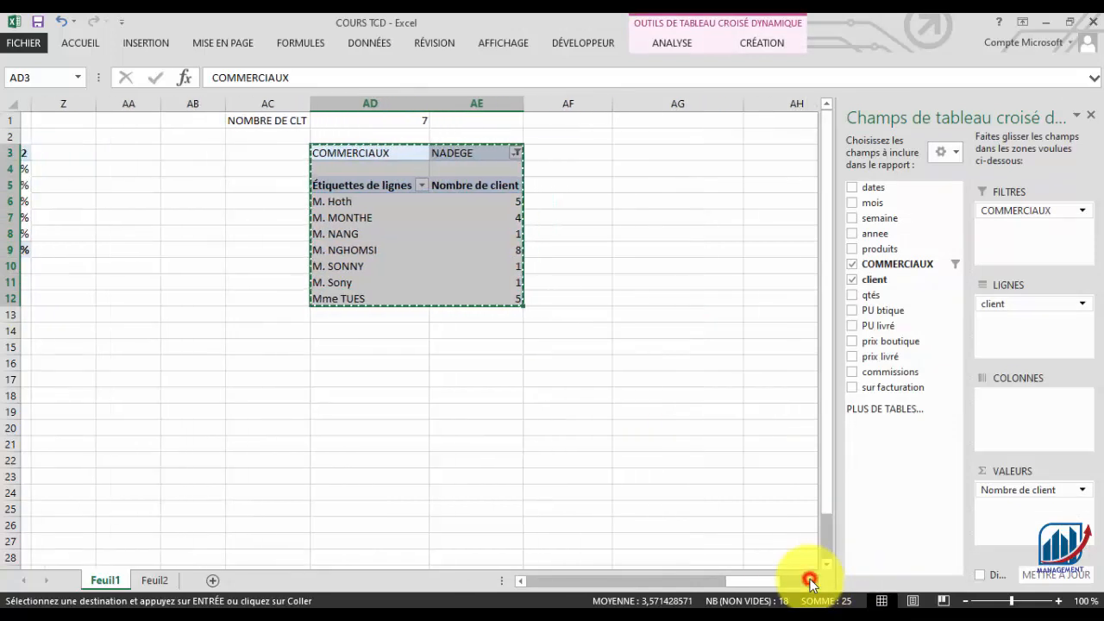
left_click(552, 153)
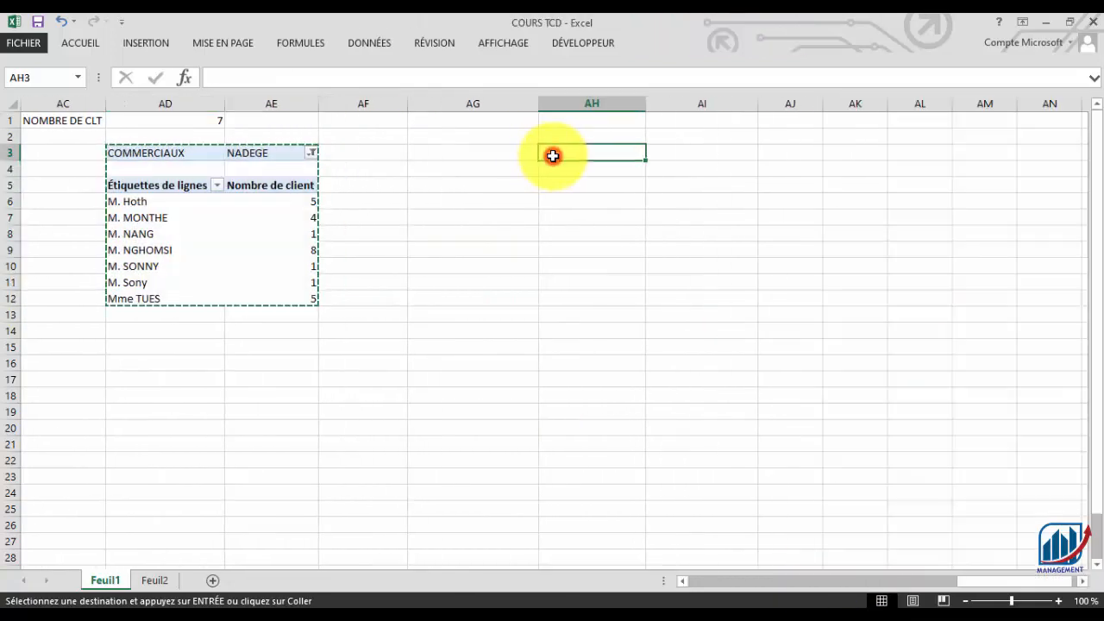
key("ctrl+v")
left_click(647, 100)
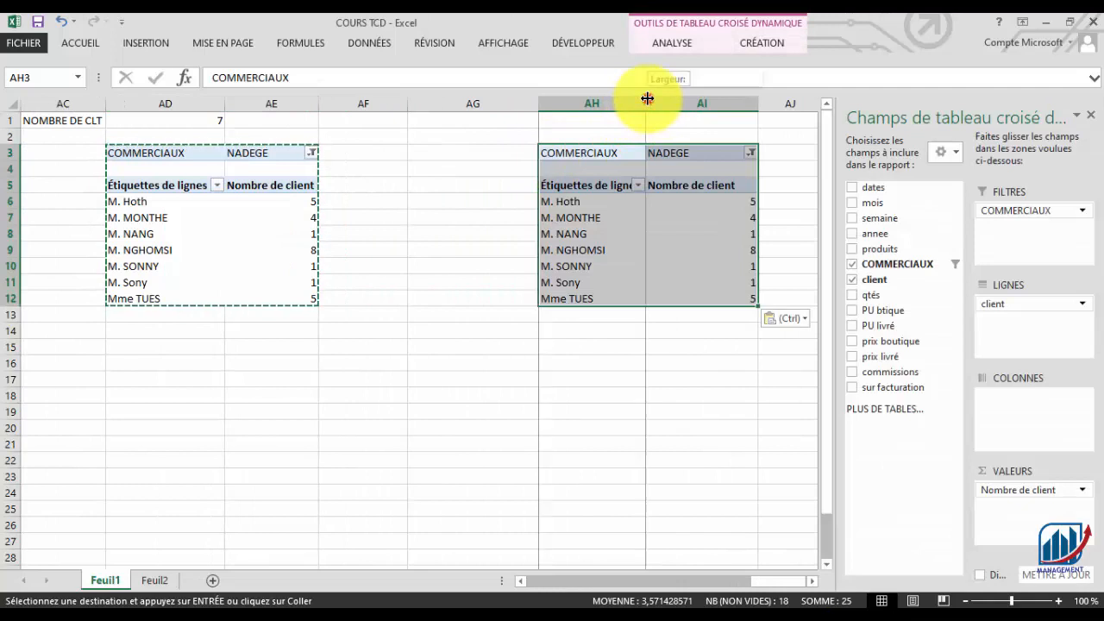
left_click(605, 229)
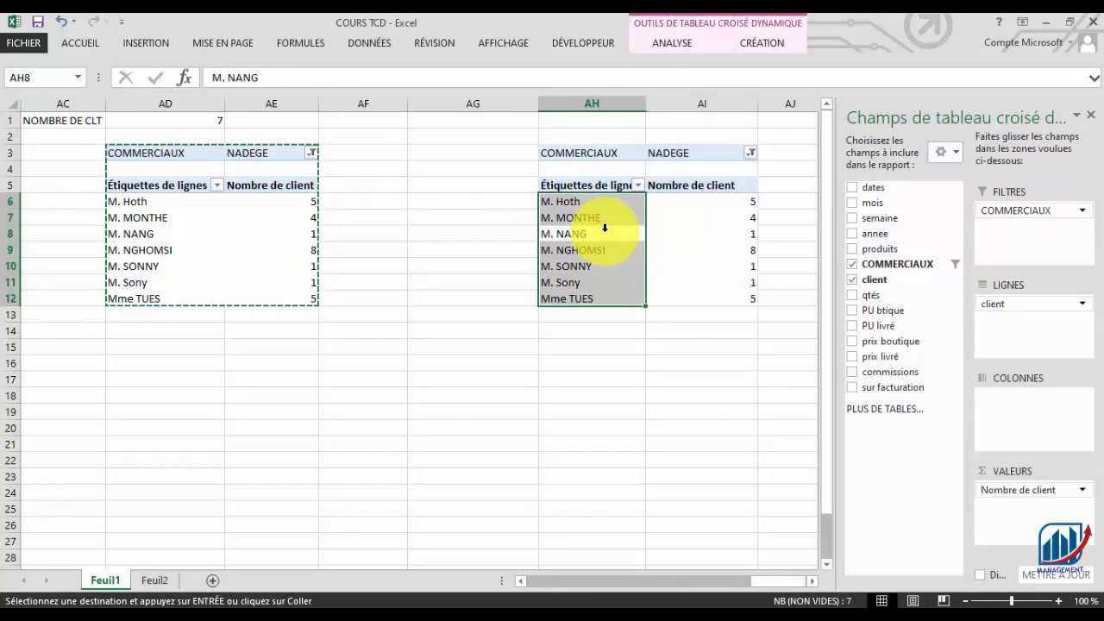
key("Escape")
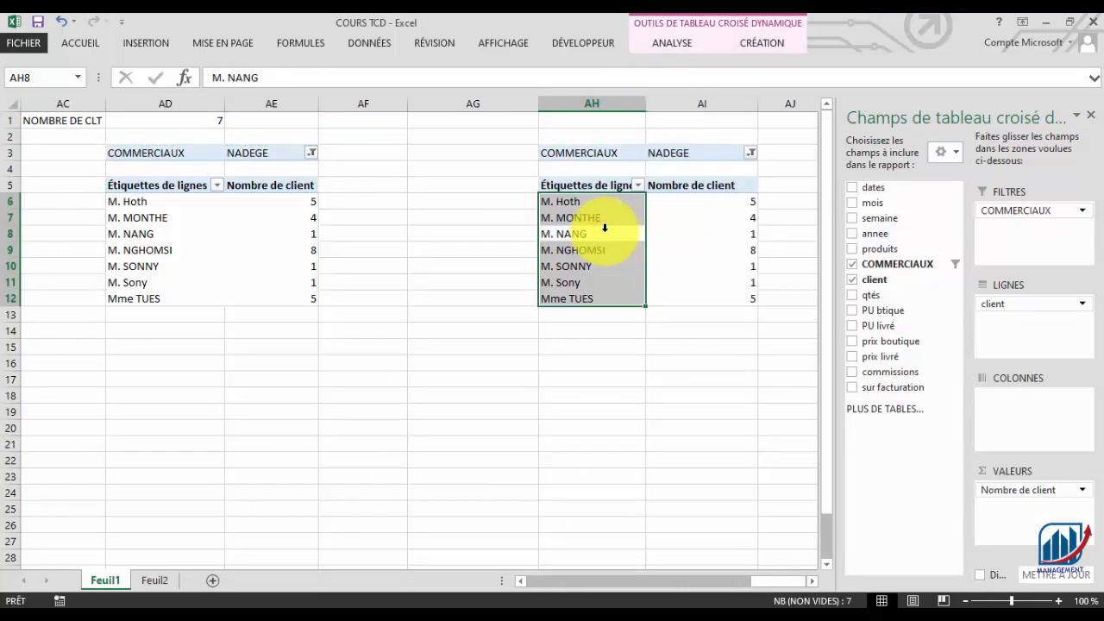
- Remove the COMMERCIAUX filter field from the copied pivot table in columns AH and AI
left_click(812, 581)
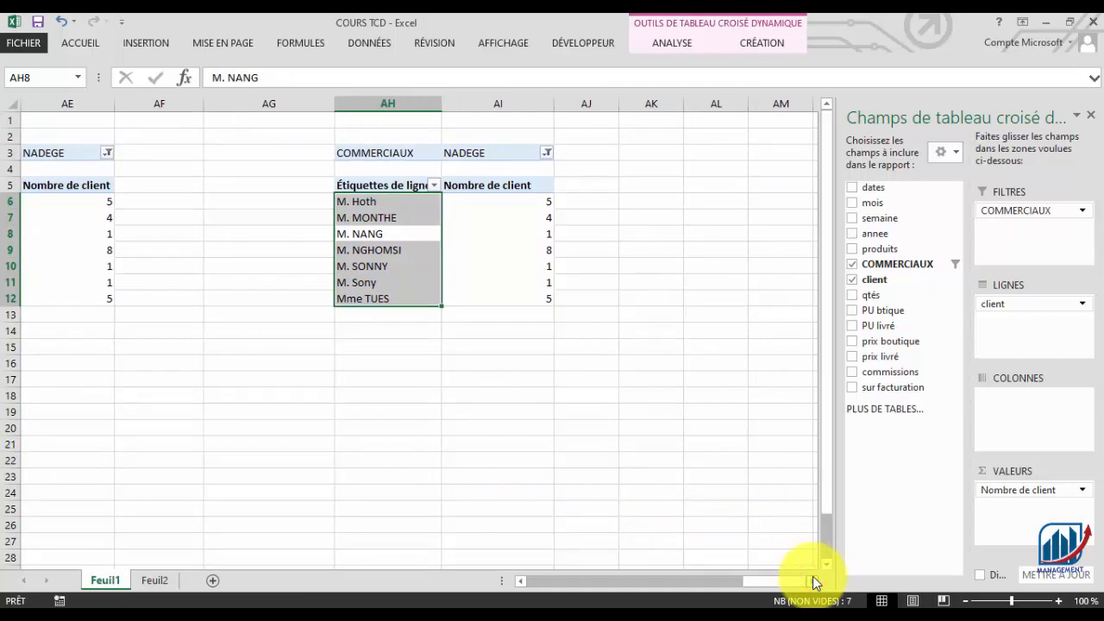
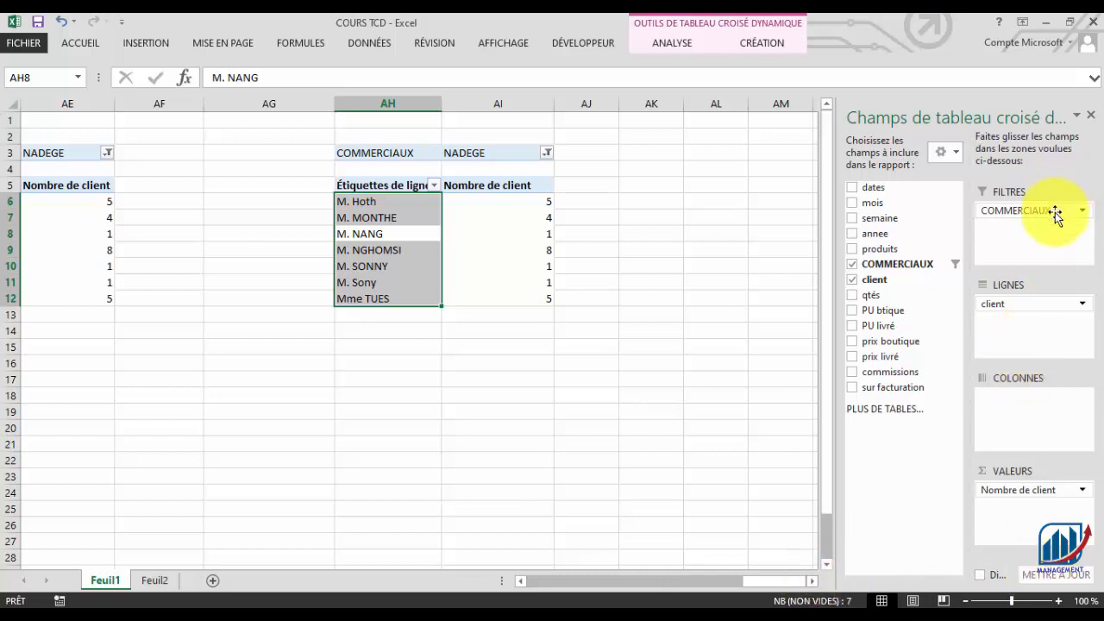
left_click_drag(1052, 212, 737, 262)
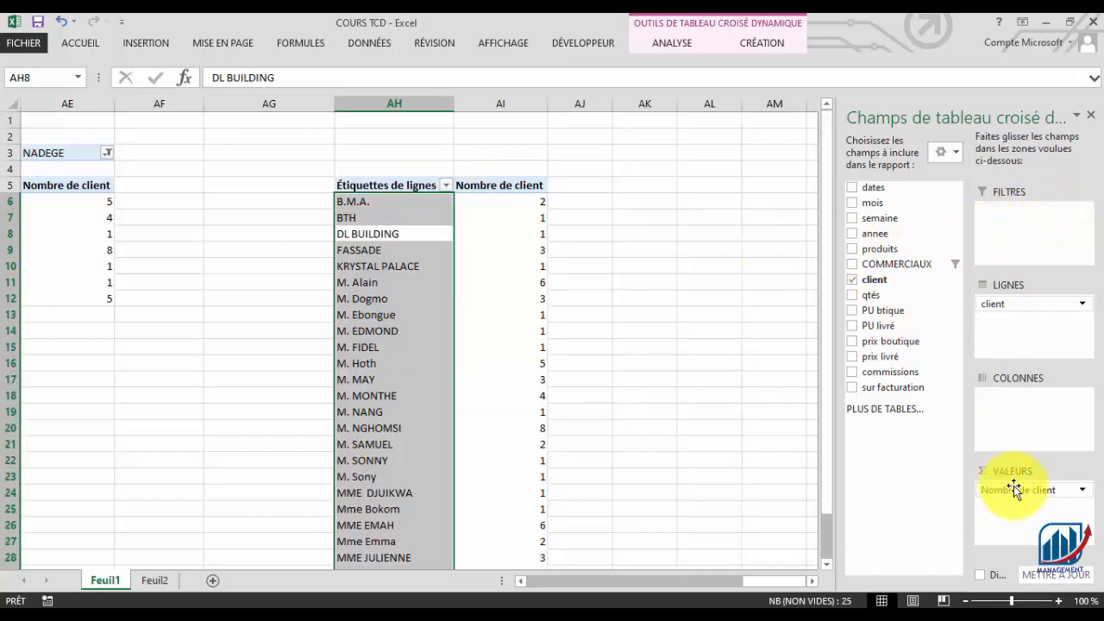
- Replace the client count in the values of the copied pivot table at AH5 with prix boutique, summarised by Nombre
left_click_drag(1022, 493, 722, 417)
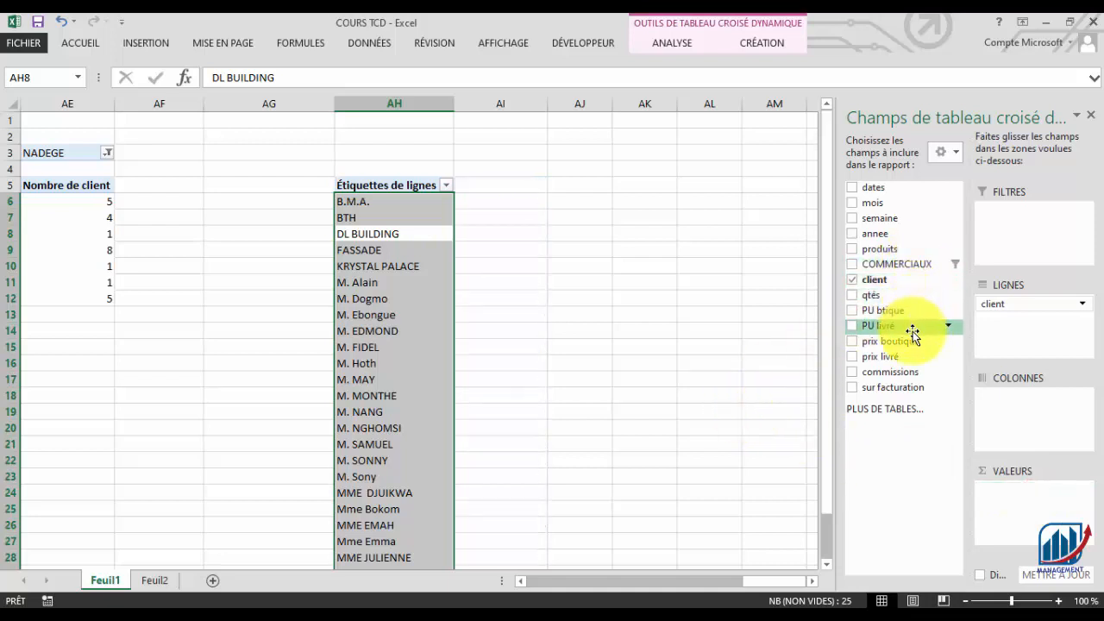
left_click_drag(911, 340, 1018, 496)
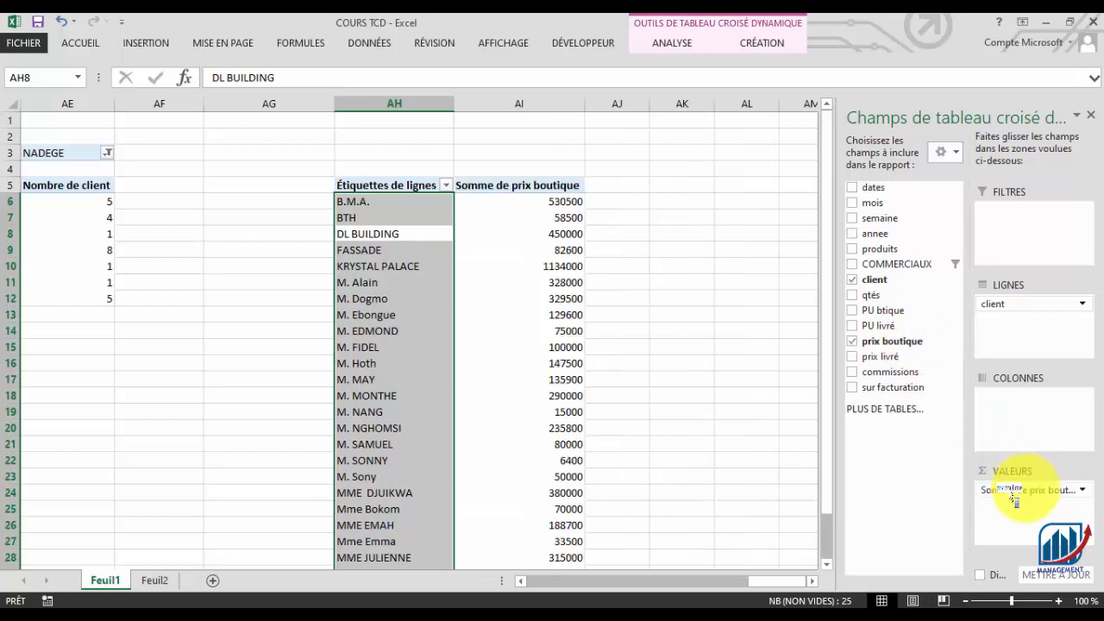
left_click(1085, 495)
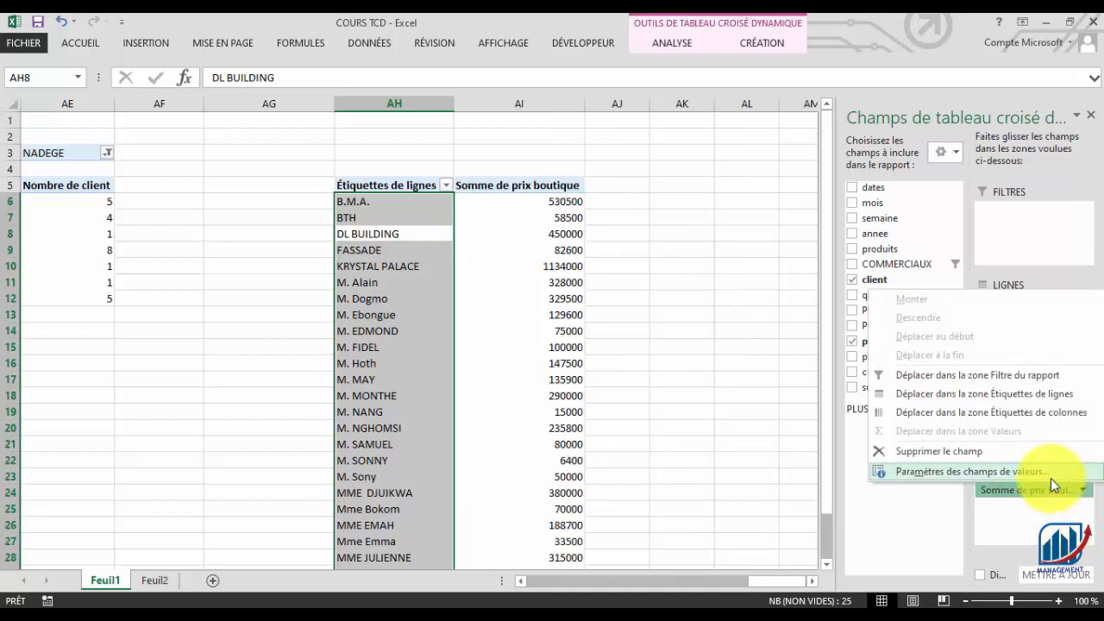
left_click(1051, 478)
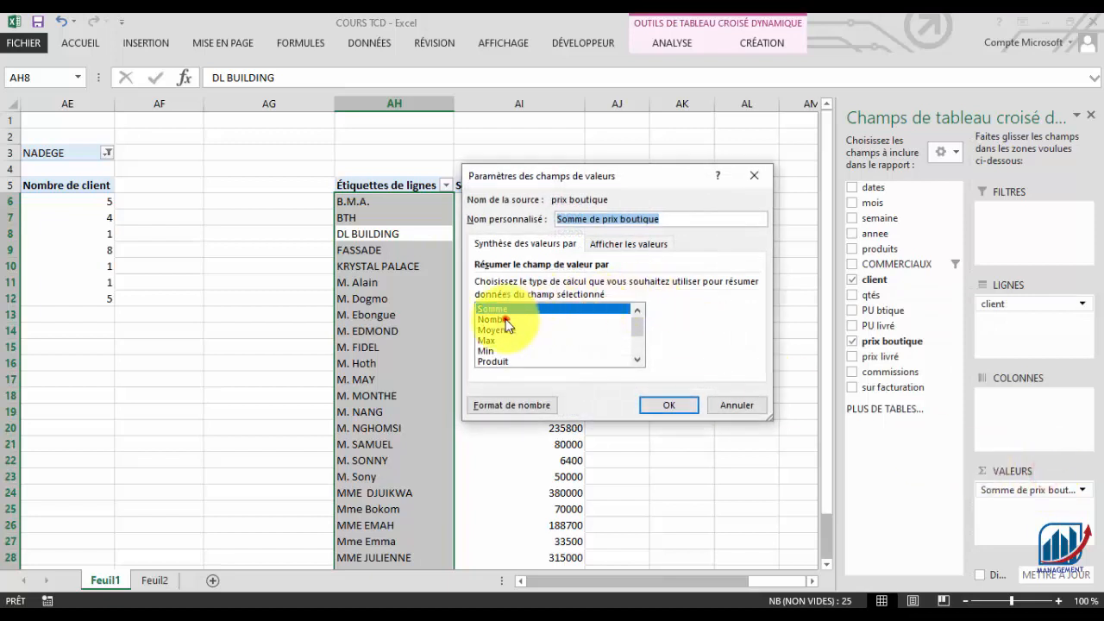
left_click(507, 320)
left_click(668, 404)
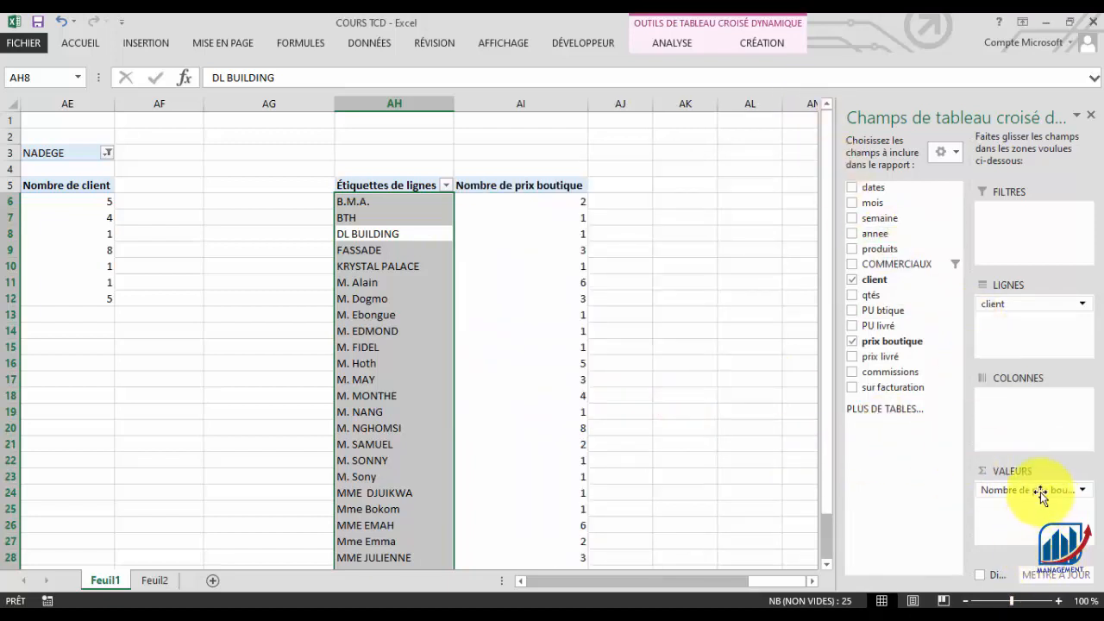
left_click_drag(571, 201, 577, 468)
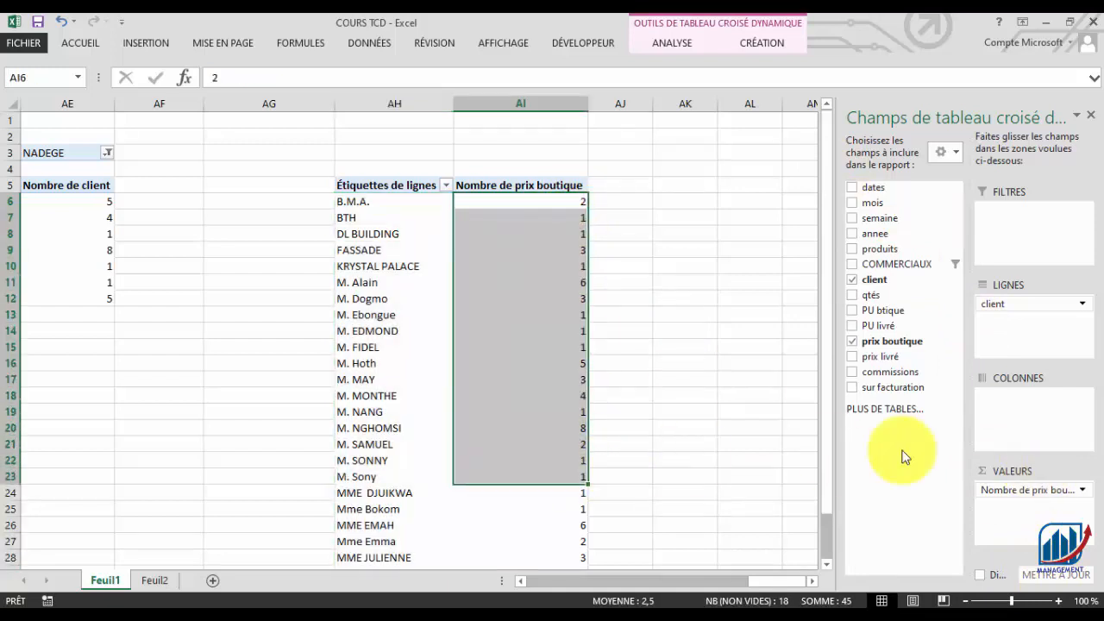
- Change the calculation of the prix boutique value field to Somme and check the amounts in column AI
left_click(1083, 490)
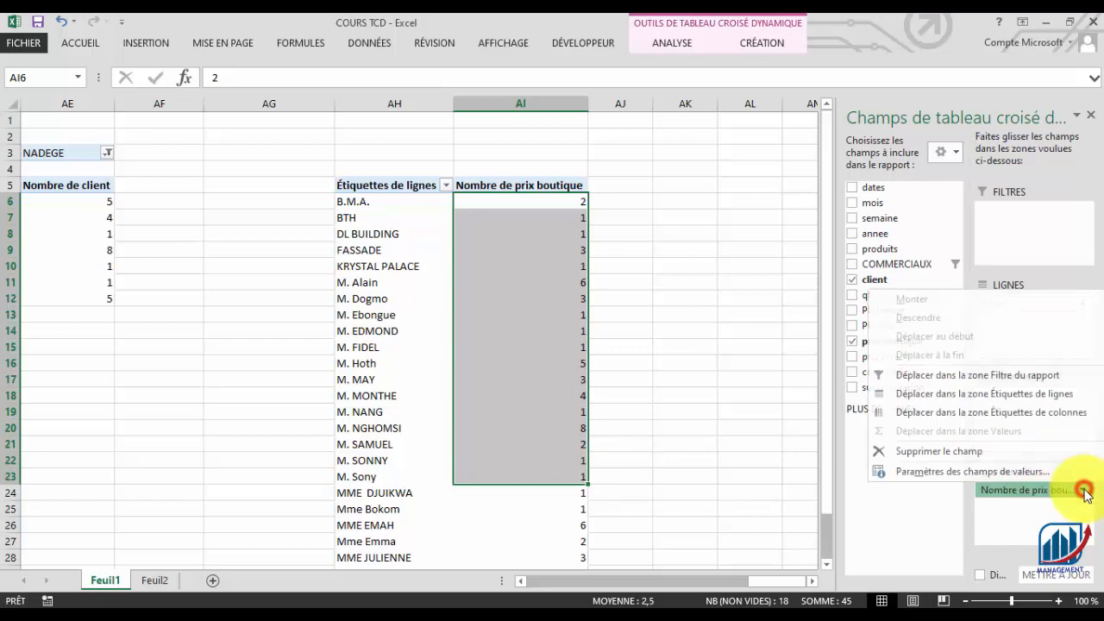
left_click(1057, 471)
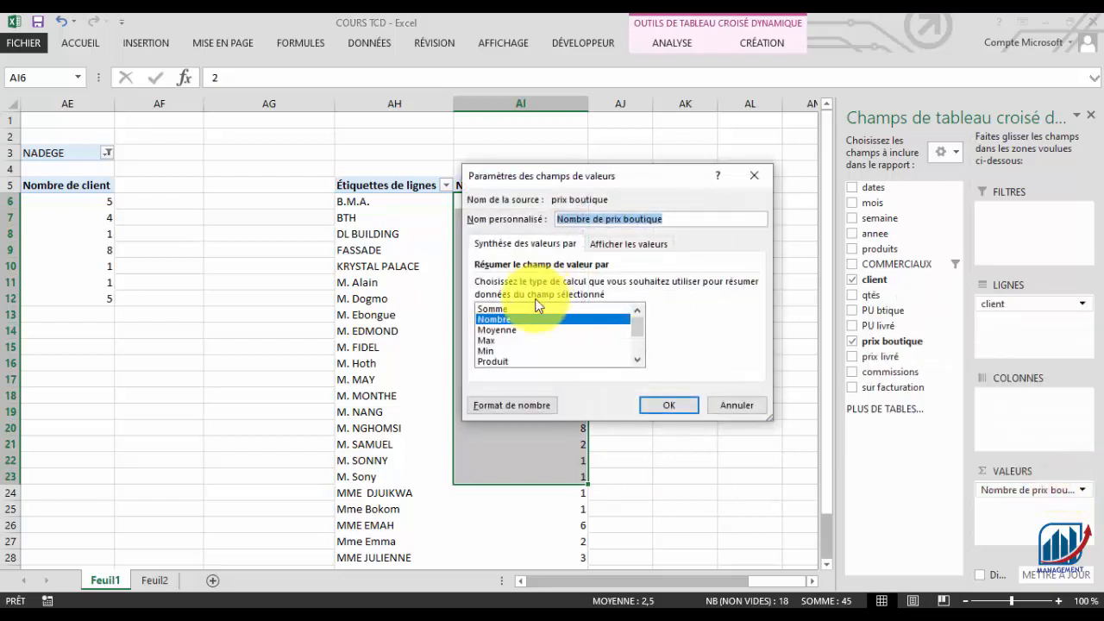
left_click(531, 308)
left_click(669, 405)
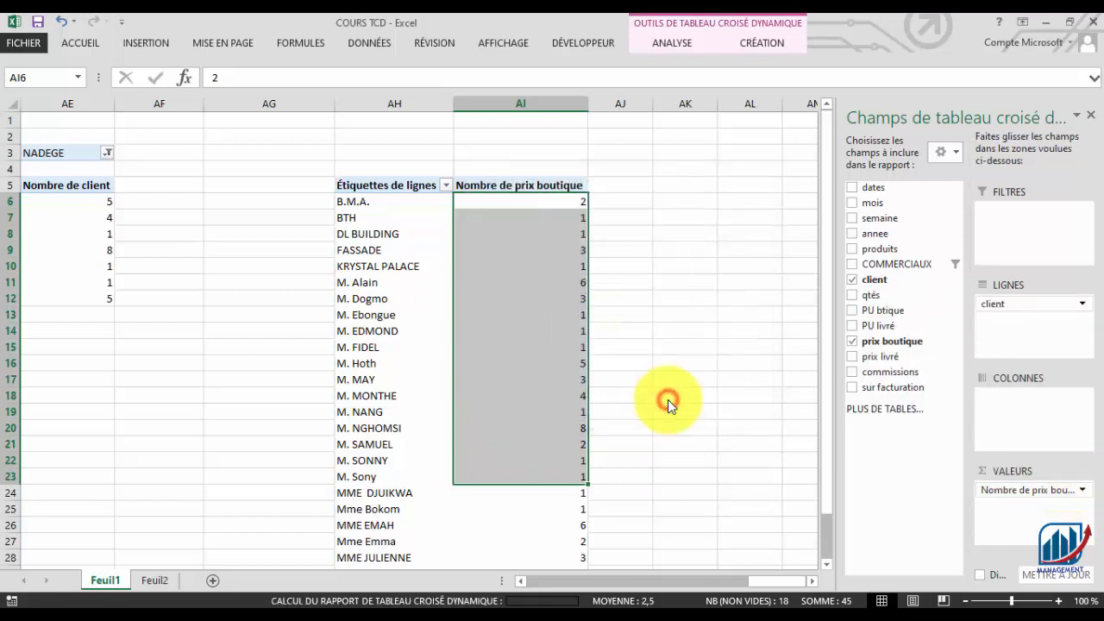
left_click(534, 201)
left_click_drag(535, 201, 532, 498)
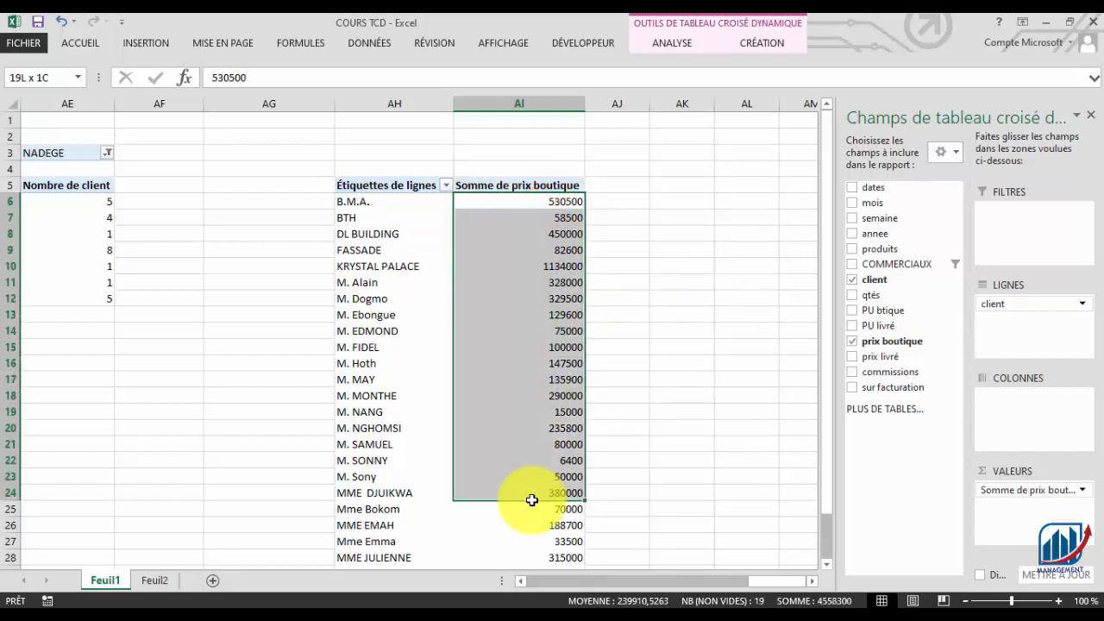
left_click(563, 201)
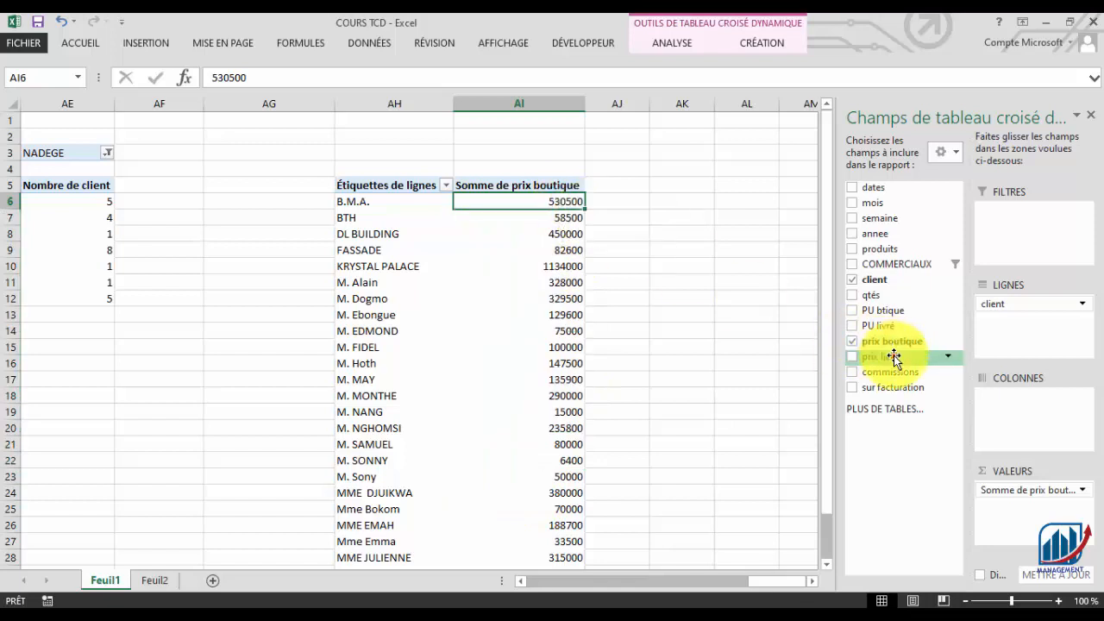
- Add prix livré twice to the pivot table's values and show the second one as % du total général
left_click_drag(893, 356, 1037, 510)
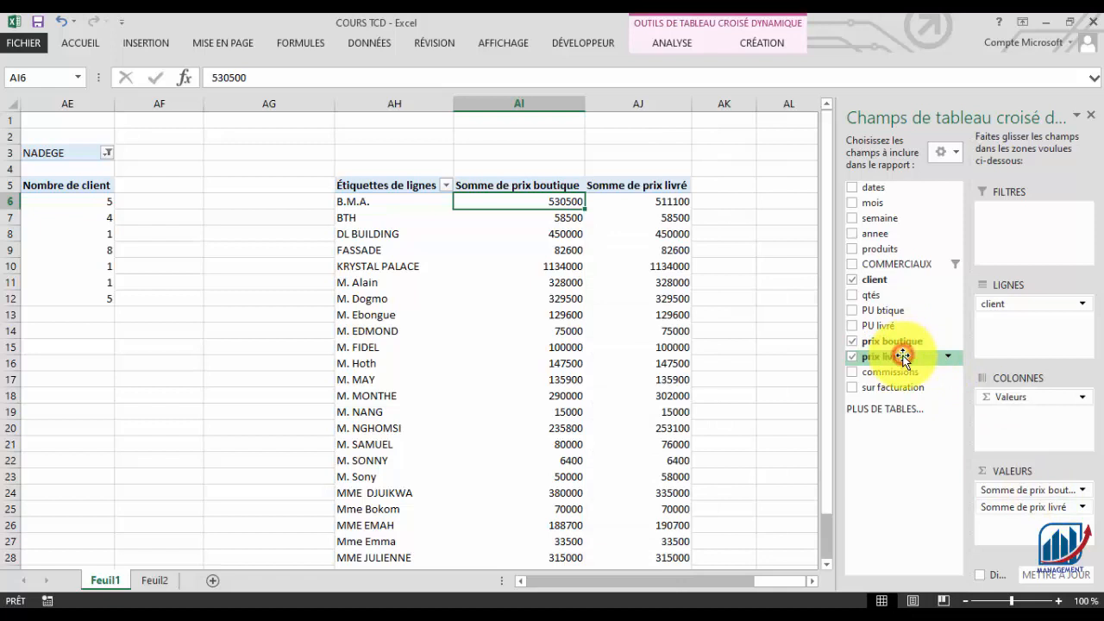
left_click_drag(902, 355, 1023, 518)
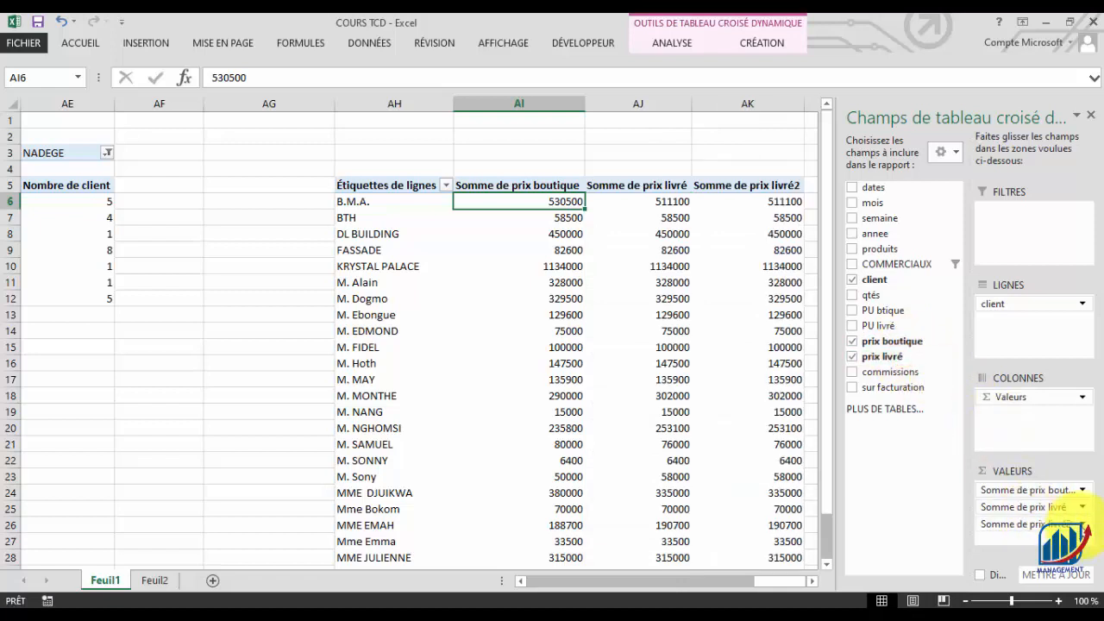
left_click(1069, 523)
left_click(1057, 507)
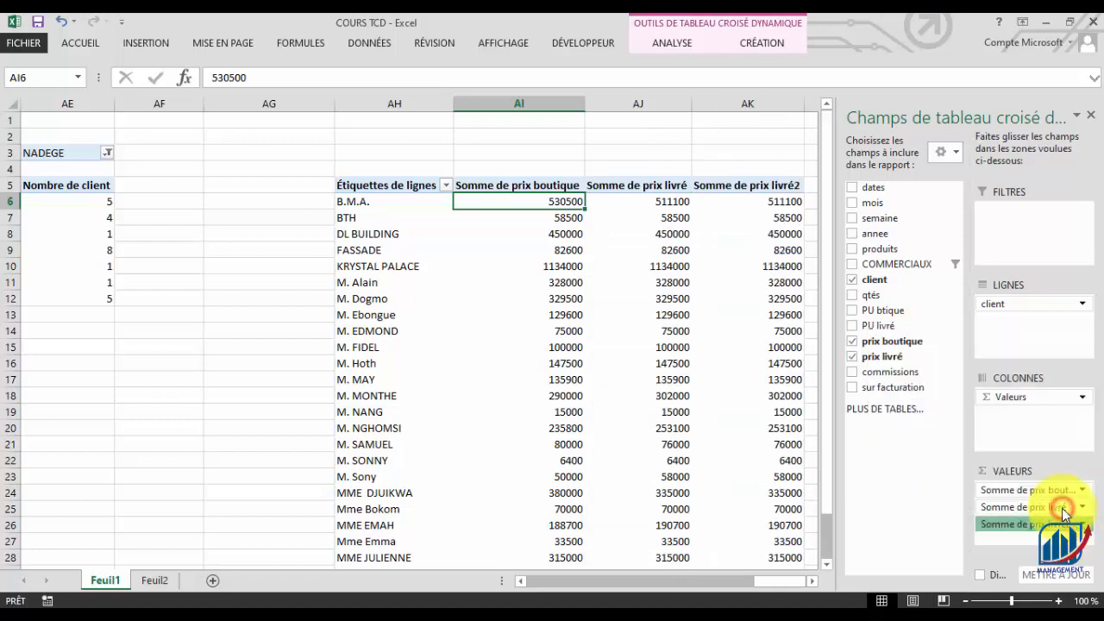
left_click(649, 245)
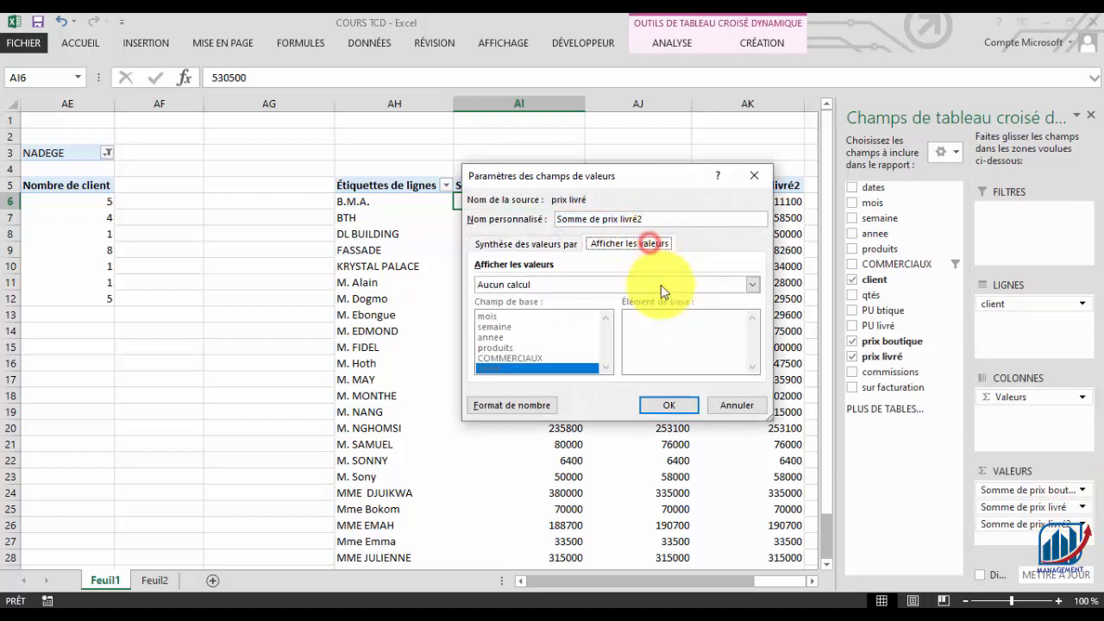
left_click(754, 285)
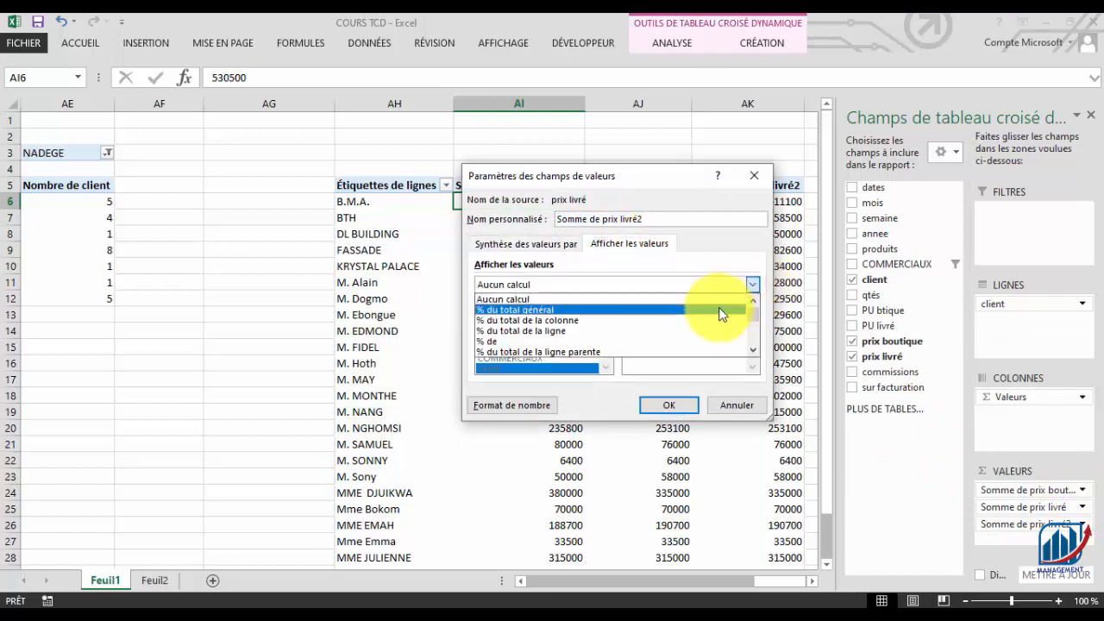
left_click(718, 310)
left_click(669, 404)
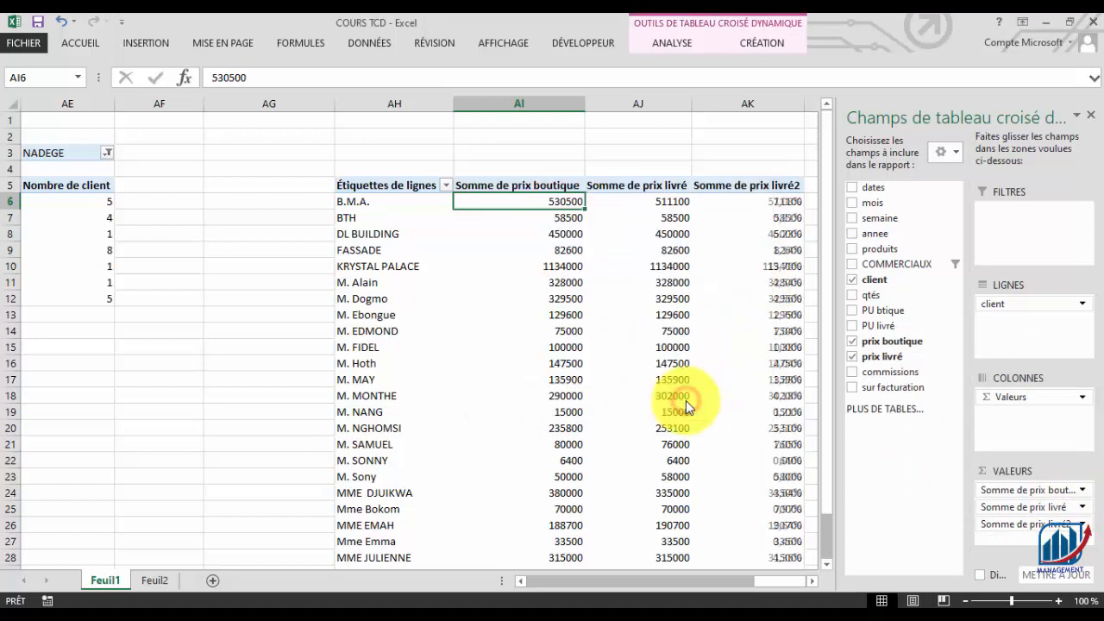
left_click_drag(774, 201, 766, 490)
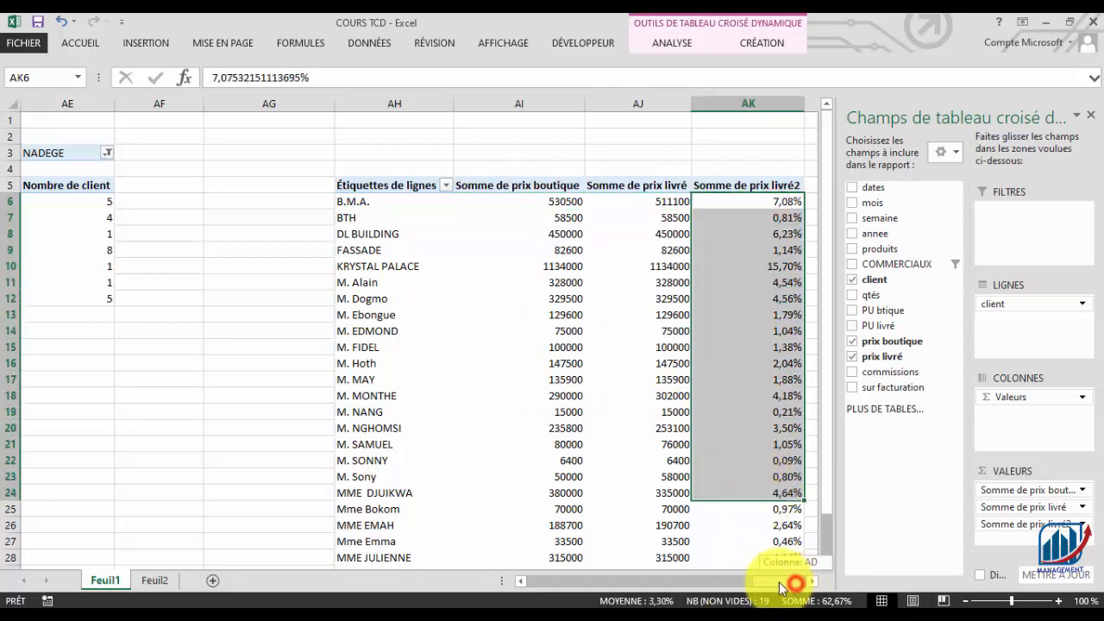
mouse_move(794, 584)
left_mouse_down()
mouse_move(609, 584)
mouse_move(805, 569)
left_mouse_up()
left_click(563, 285)
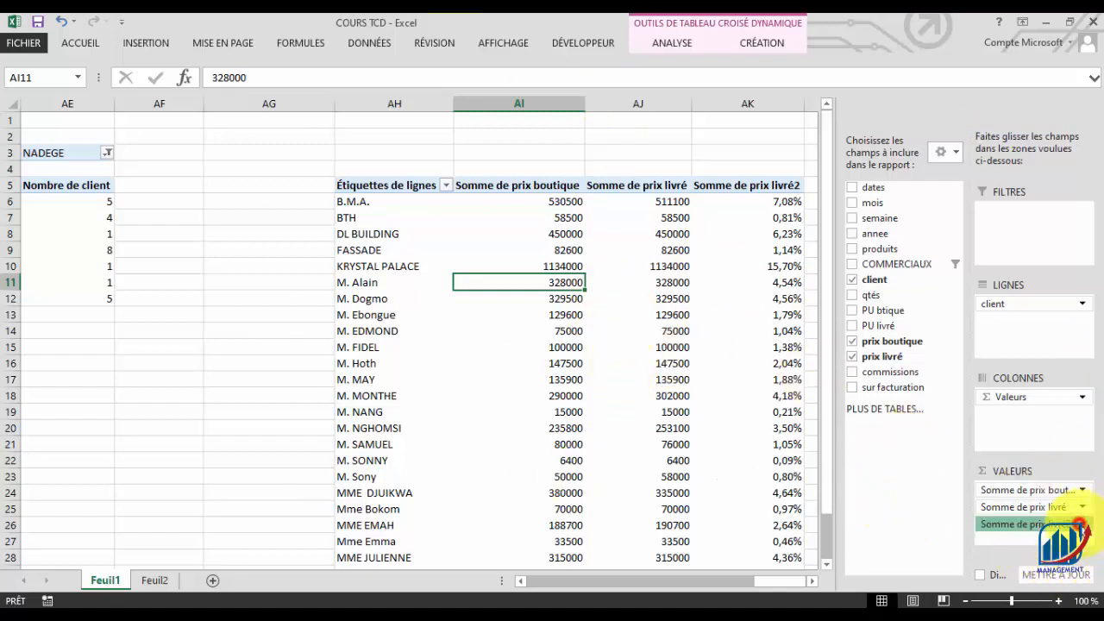
- Empty the pivot table by removing both prix livré value fields, the prix boutique value field and the client row field
left_click(1082, 524)
left_click(1031, 490)
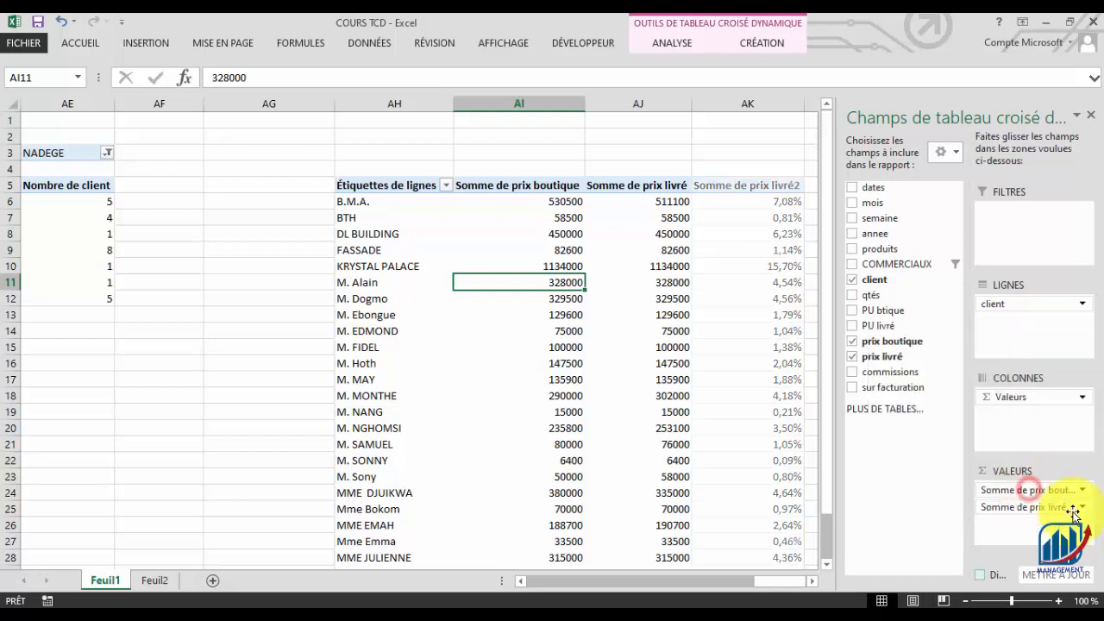
left_click(1082, 507)
left_click(1035, 472)
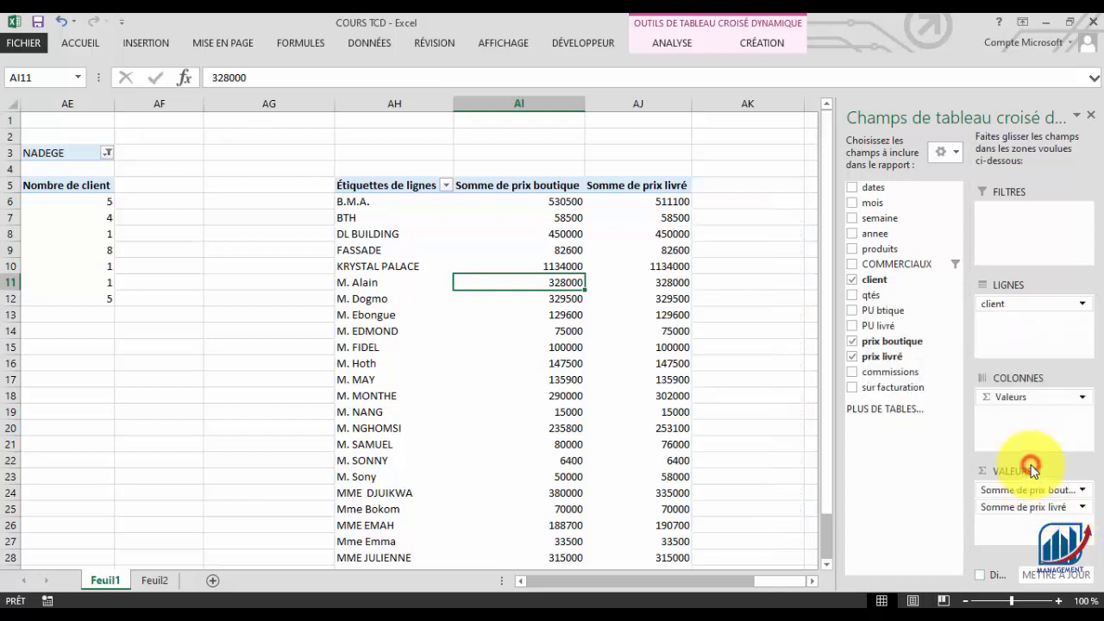
left_click_drag(633, 451, 633, 451)
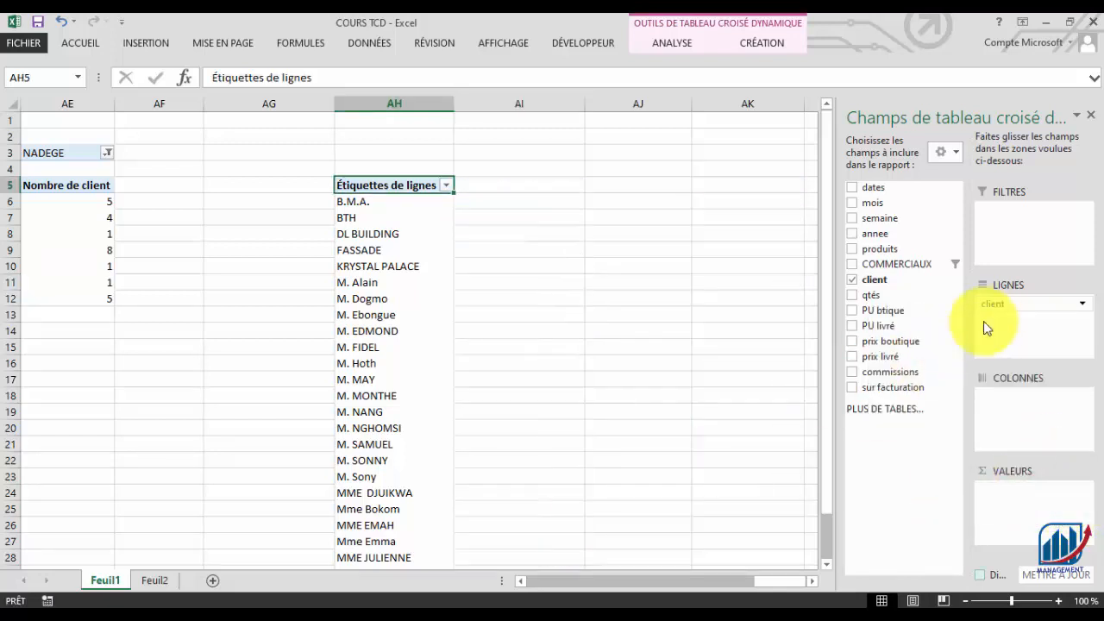
left_click_drag(1014, 307, 735, 336)
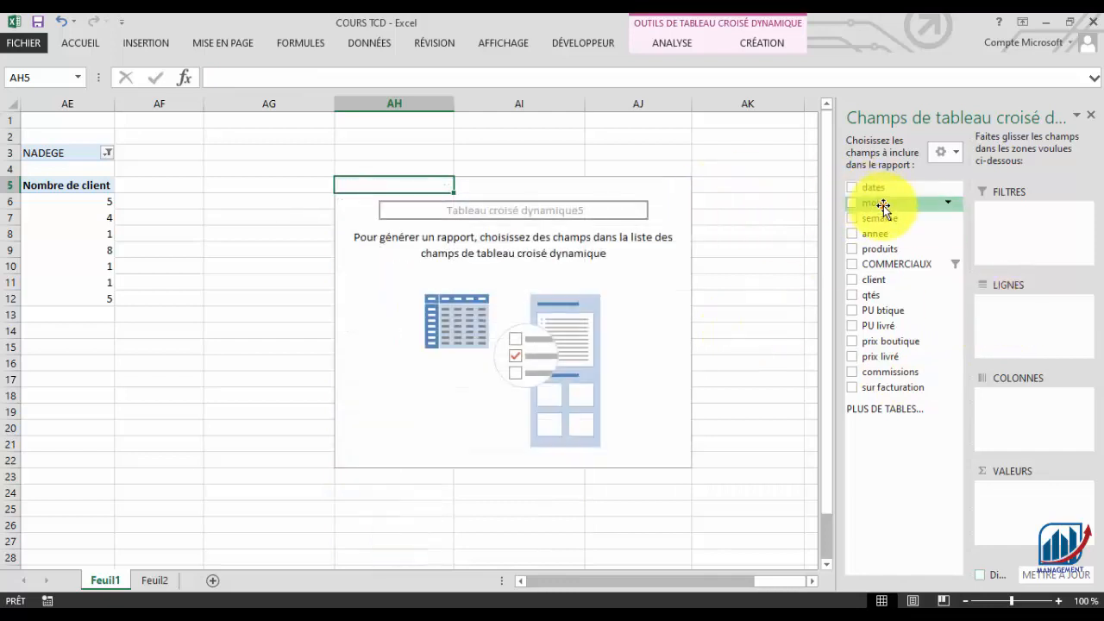
- Lay out the emptied pivot table with mois as columns and the sum of prix livré as values
left_click_drag(880, 205, 1018, 384)
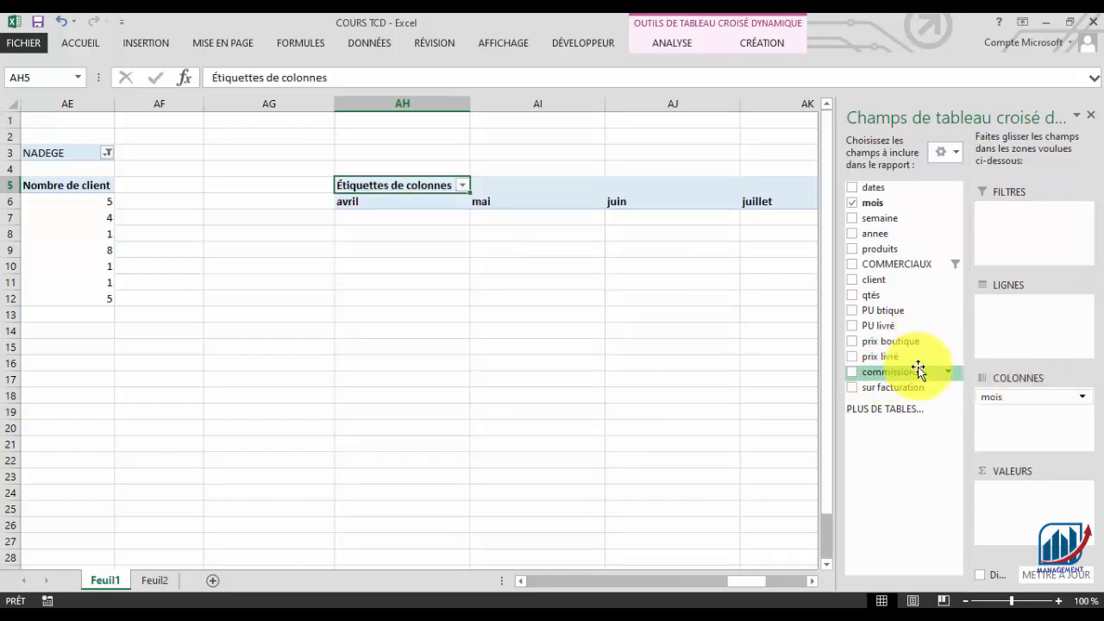
left_click_drag(908, 356, 1010, 492)
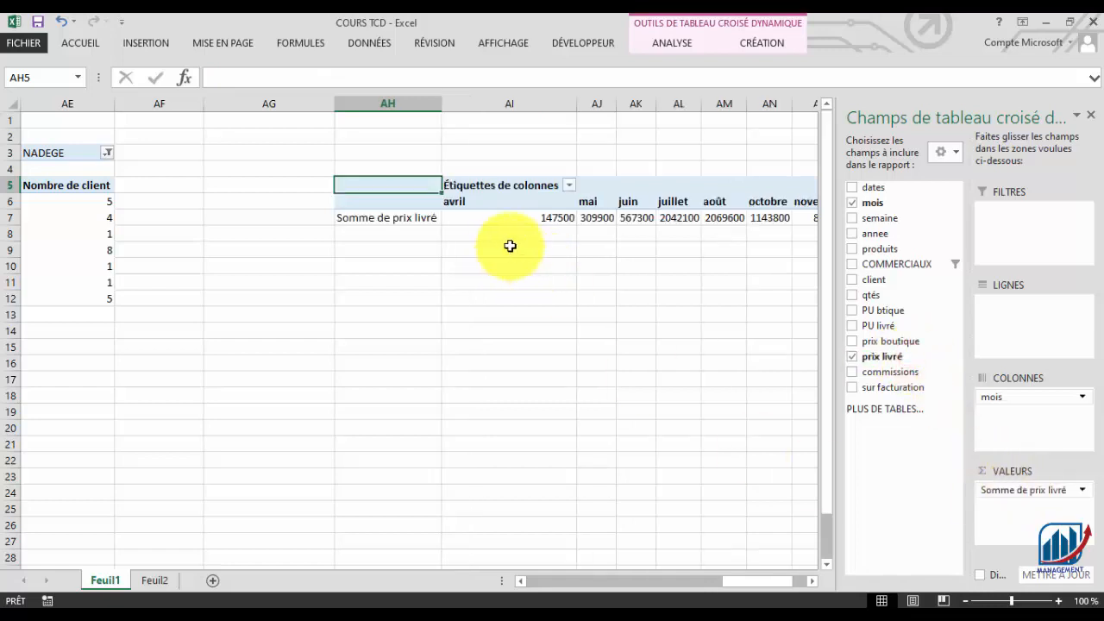
left_click_drag(739, 582, 776, 584)
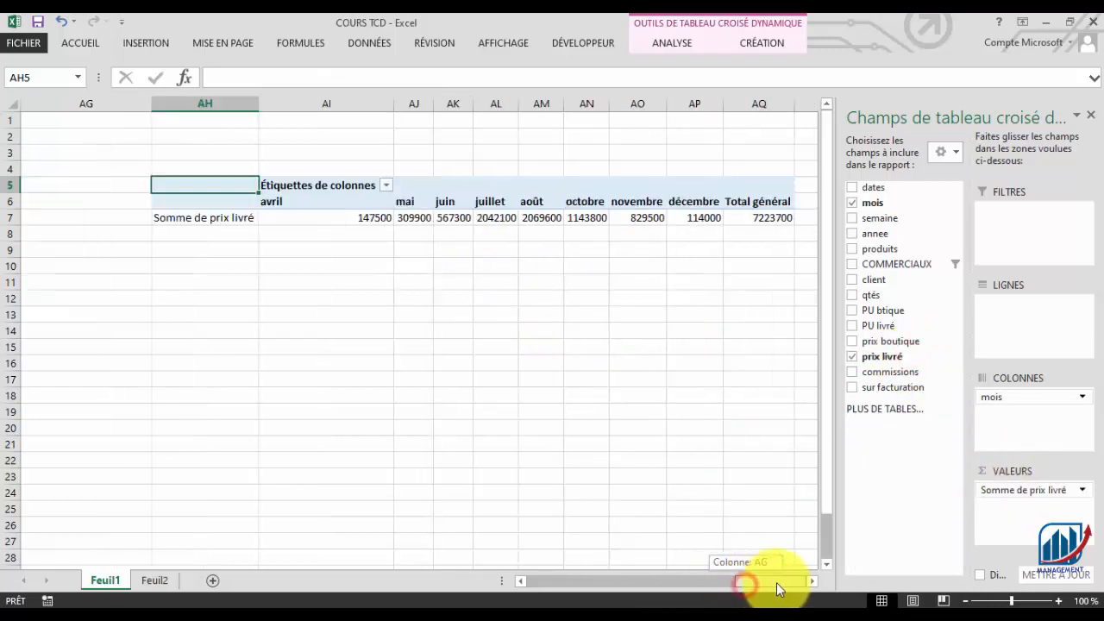
- Examine the prix livré sums for each month and the Total général in row 7 of the pivot table
left_click(358, 207)
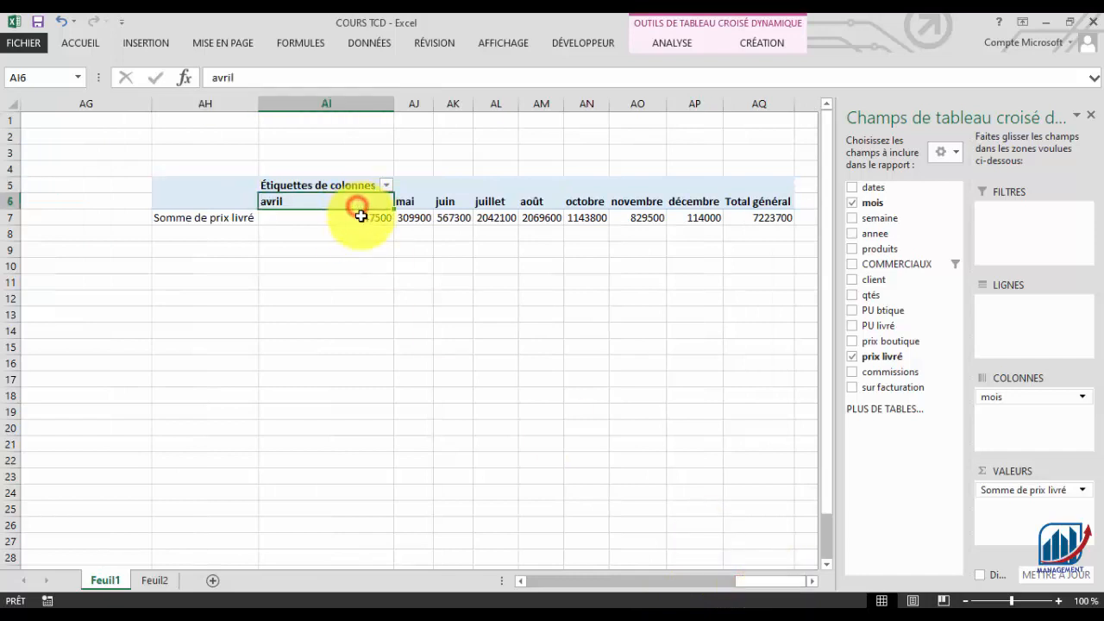
left_click(363, 216)
left_click(419, 206)
left_click(437, 218)
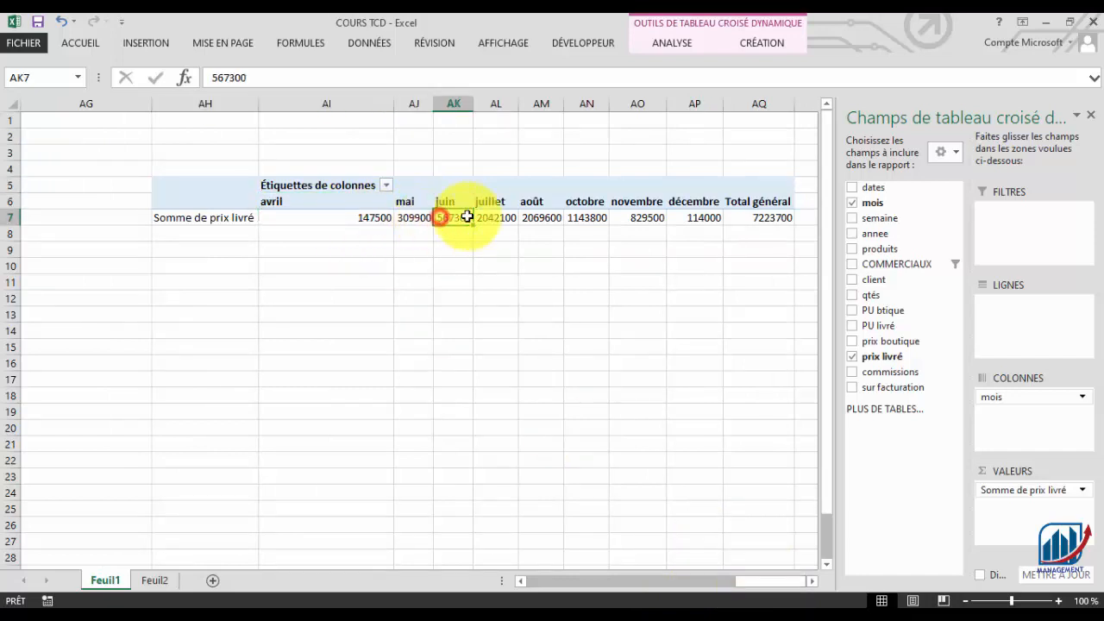
left_click(763, 221)
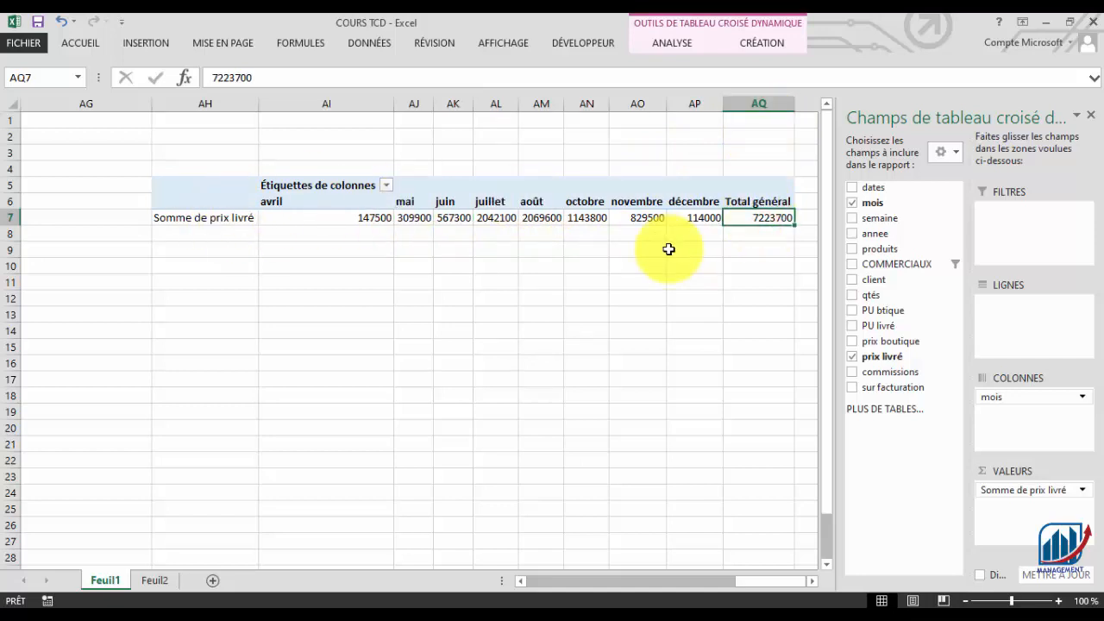
left_click(576, 347)
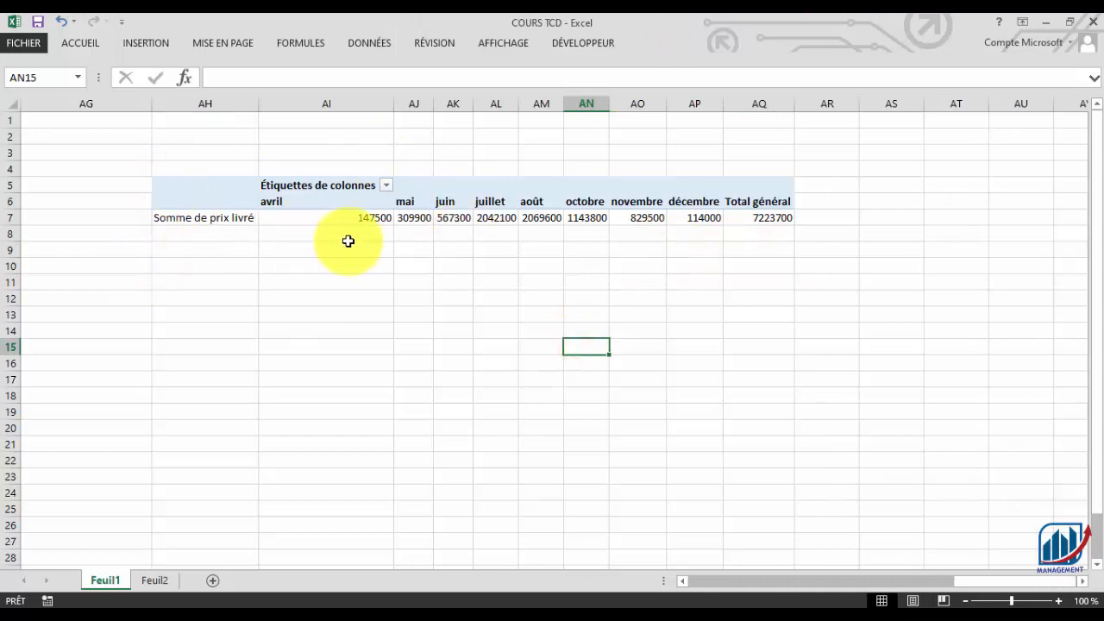
left_click_drag(333, 220, 759, 217)
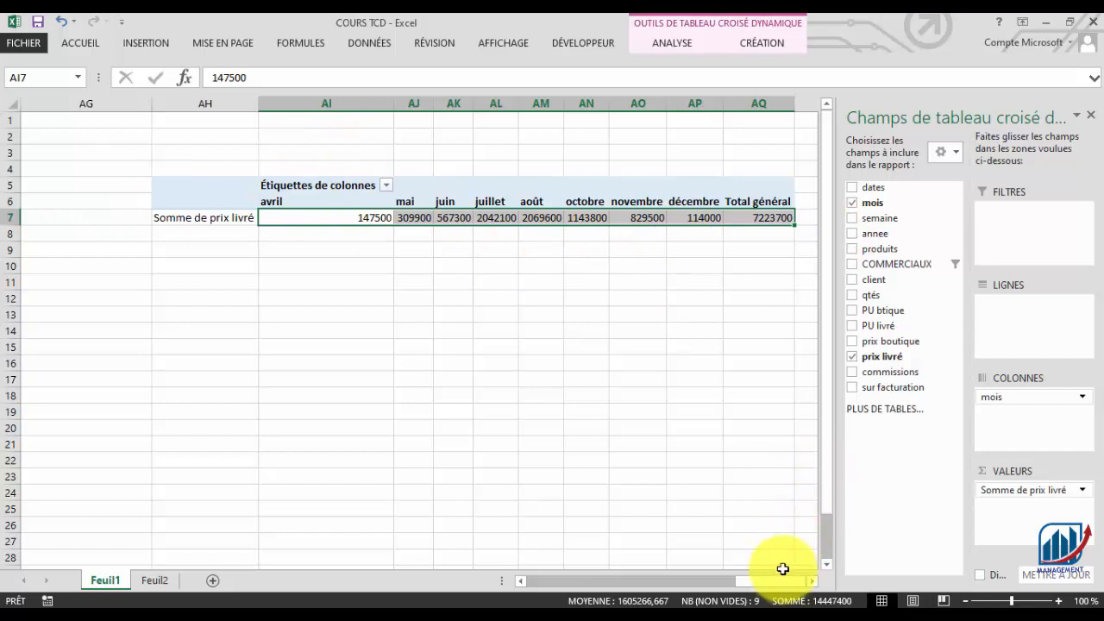
- Copy the monthly prix livré pivot table AH5:AQ7 and paste the duplicate at cell AU5
mouse_move(781, 588)
left_mouse_down()
mouse_move(771, 584)
mouse_move(781, 584)
left_mouse_up()
left_click_drag(285, 185, 650, 214)
key("ctrl+c")
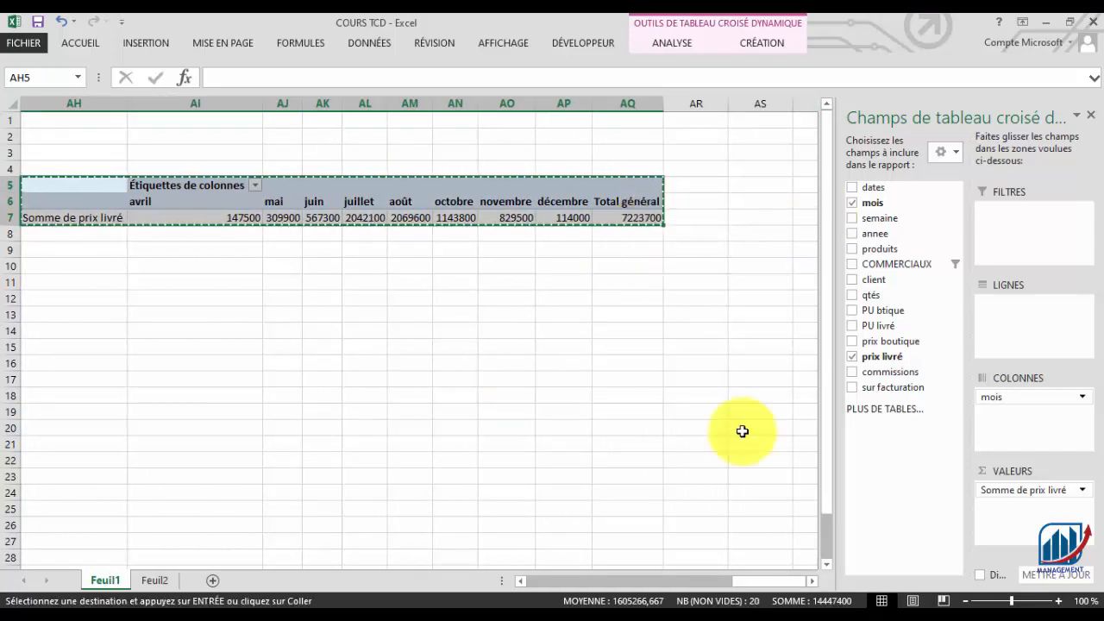
left_click(812, 580)
left_click(812, 581)
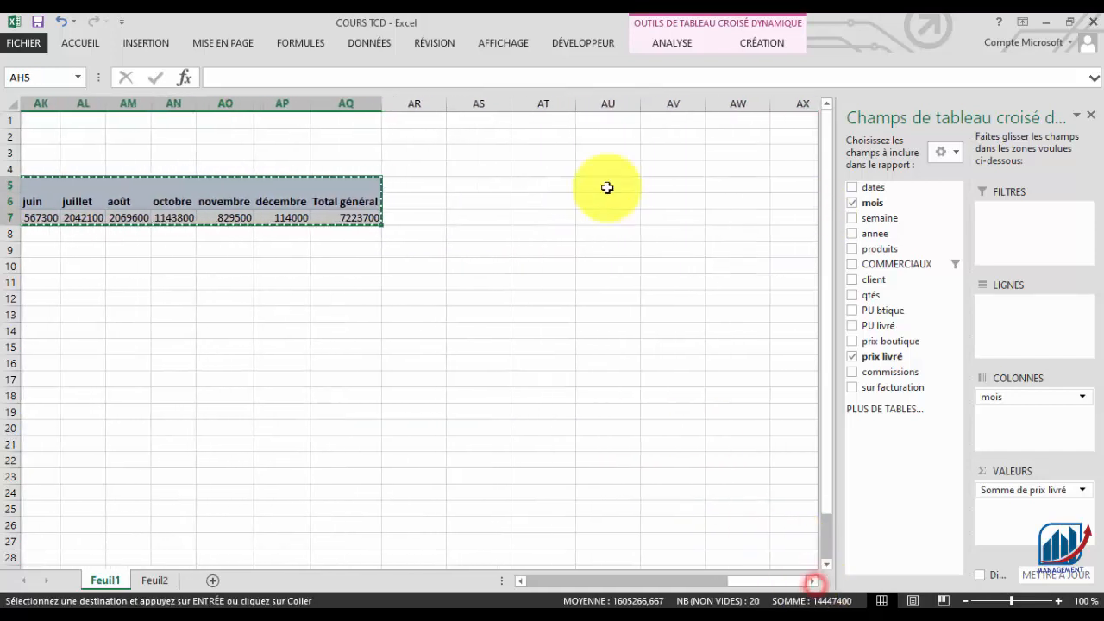
left_click(609, 187)
key("ctrl+v")
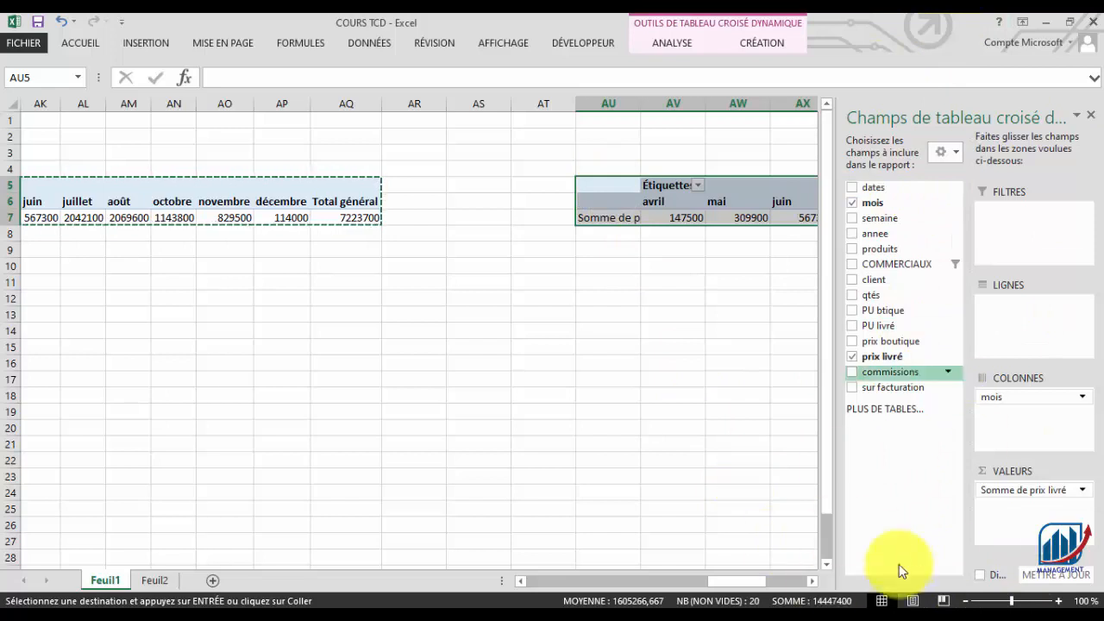
left_click(621, 217)
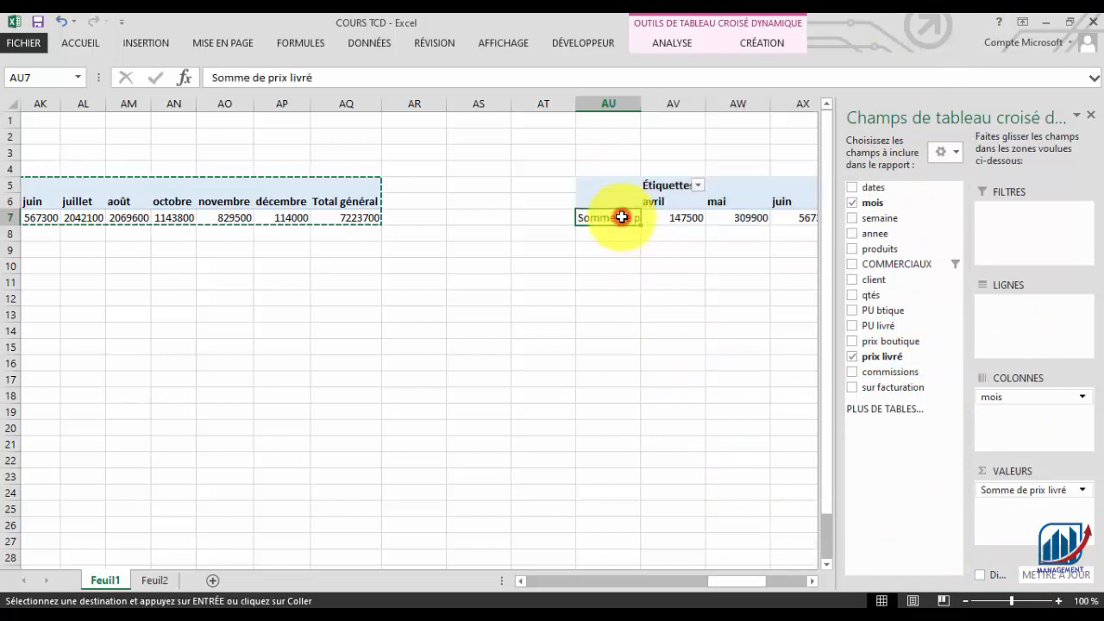
- Hide the pivot table field list and display it again
right_click(621, 216)
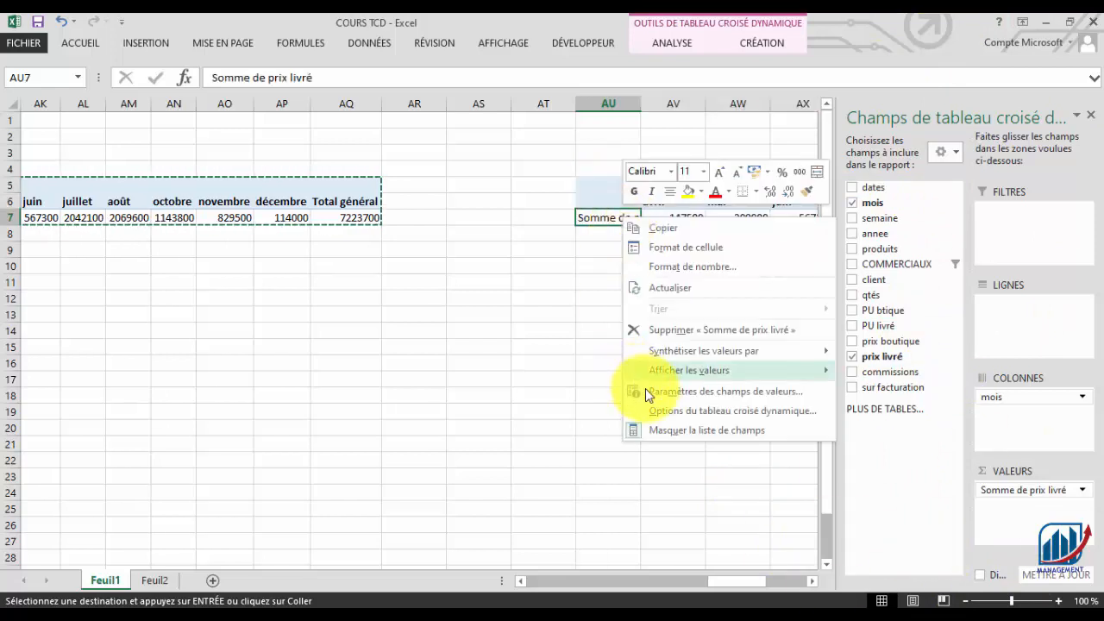
left_click(695, 430)
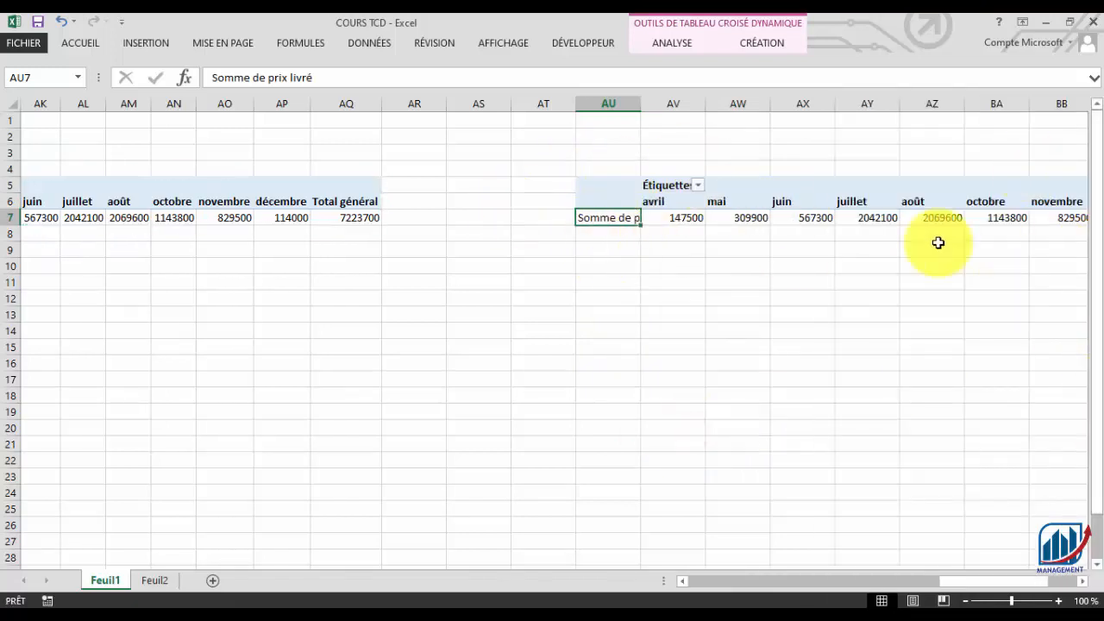
right_click(612, 217)
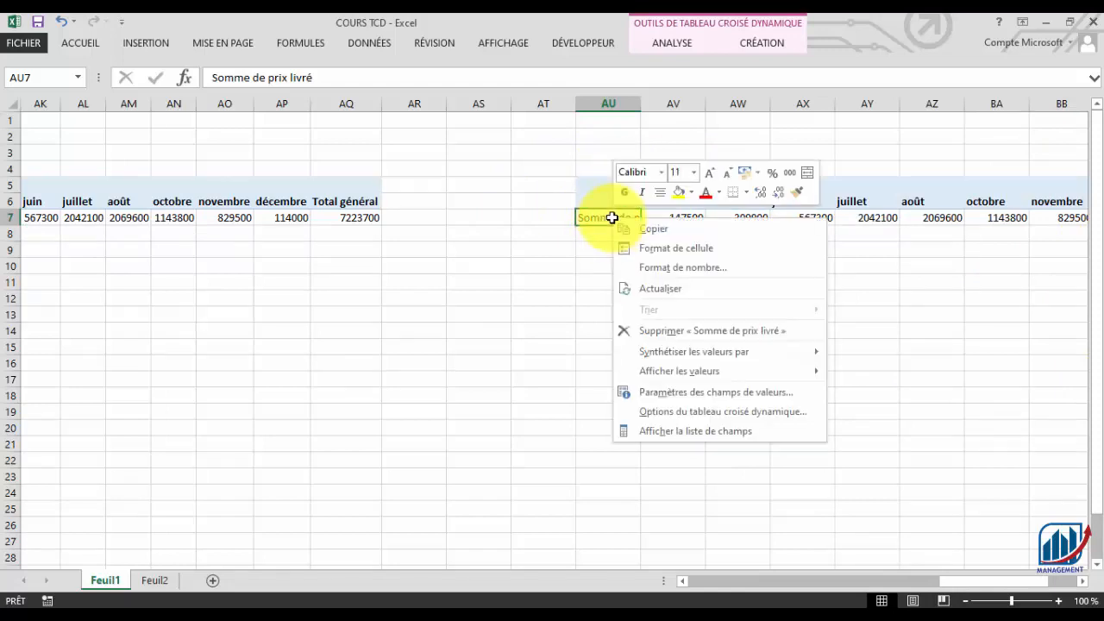
left_click(699, 432)
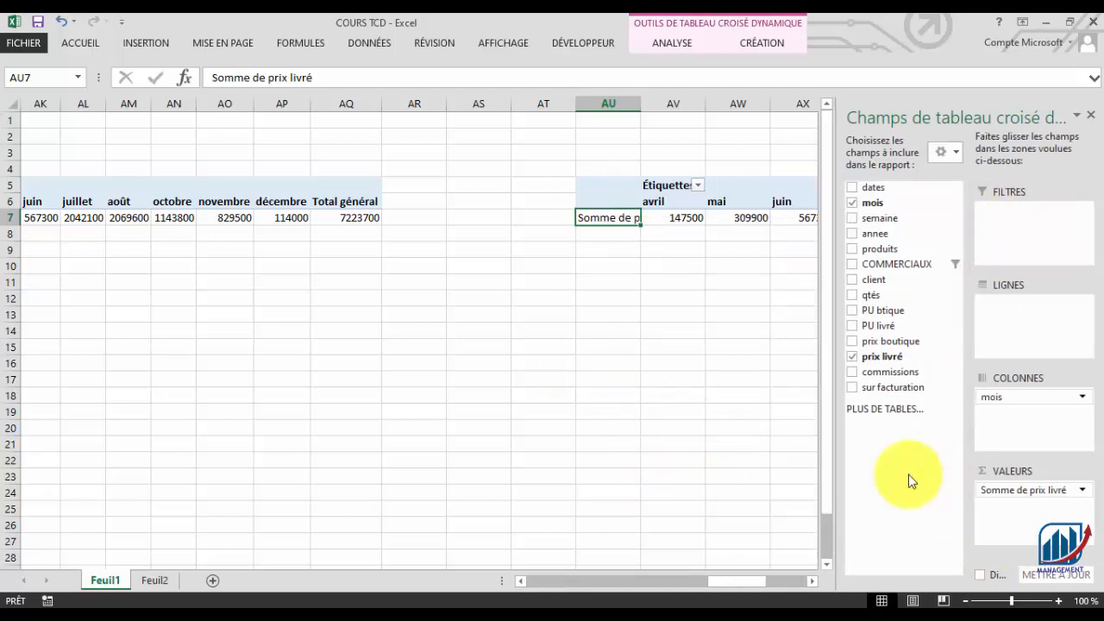
- Replace mois with COMMERCIAUX as the column field of the pivot table copy at AU5 and clear the COMMERCIAUX filter
left_click_drag(747, 582, 787, 582)
left_click_drag(1059, 395, 789, 380)
left_click_drag(888, 264, 998, 407)
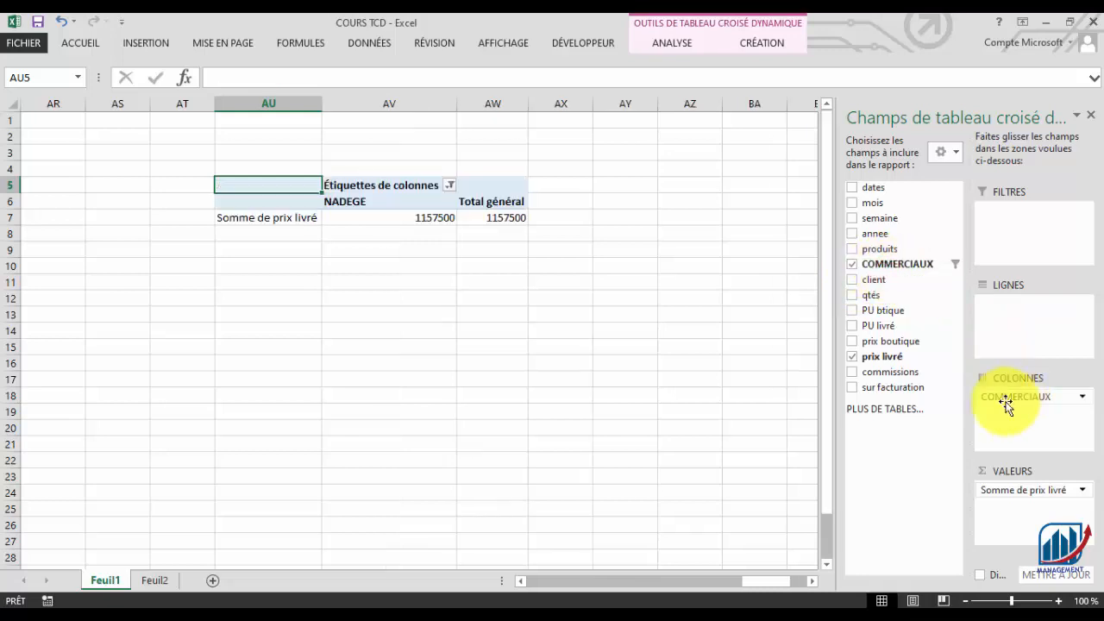
left_click(450, 186)
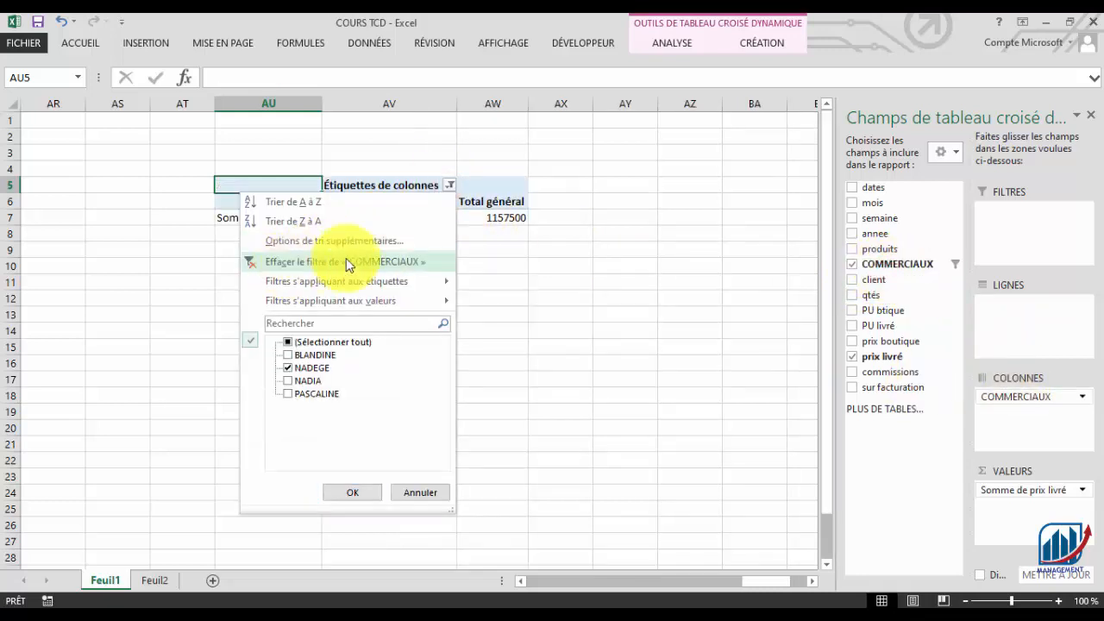
left_click(317, 262)
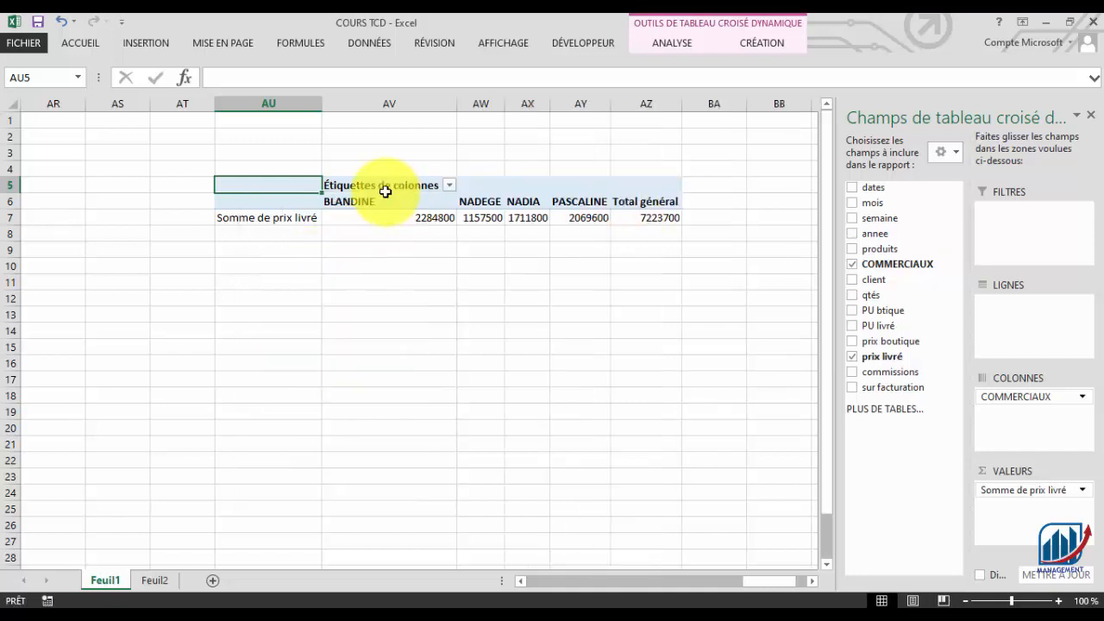
left_click_drag(380, 202, 603, 202)
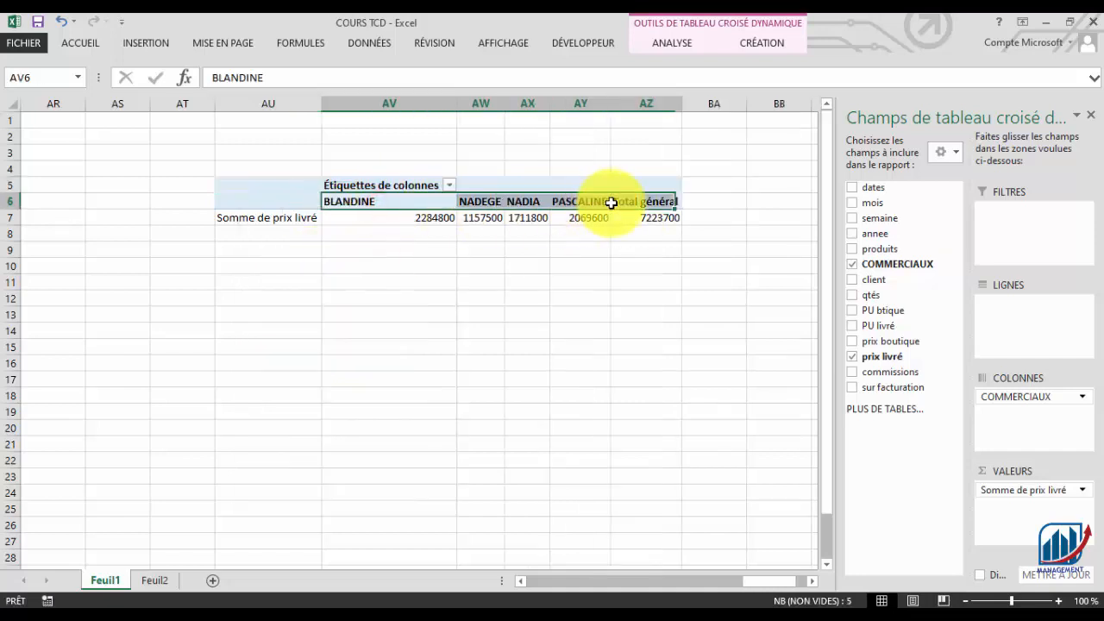
left_click_drag(402, 217, 568, 218)
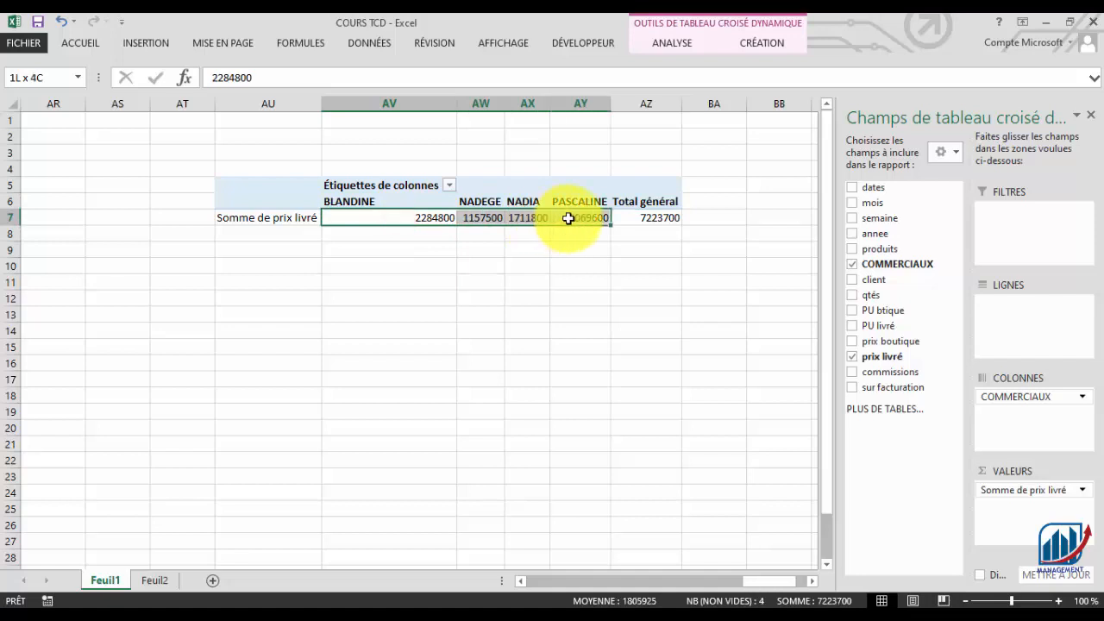
- Copy the prix livré per salesperson pivot table AU5:AZ7 and paste the duplicate at cell BC5
left_click_drag(759, 582, 768, 584)
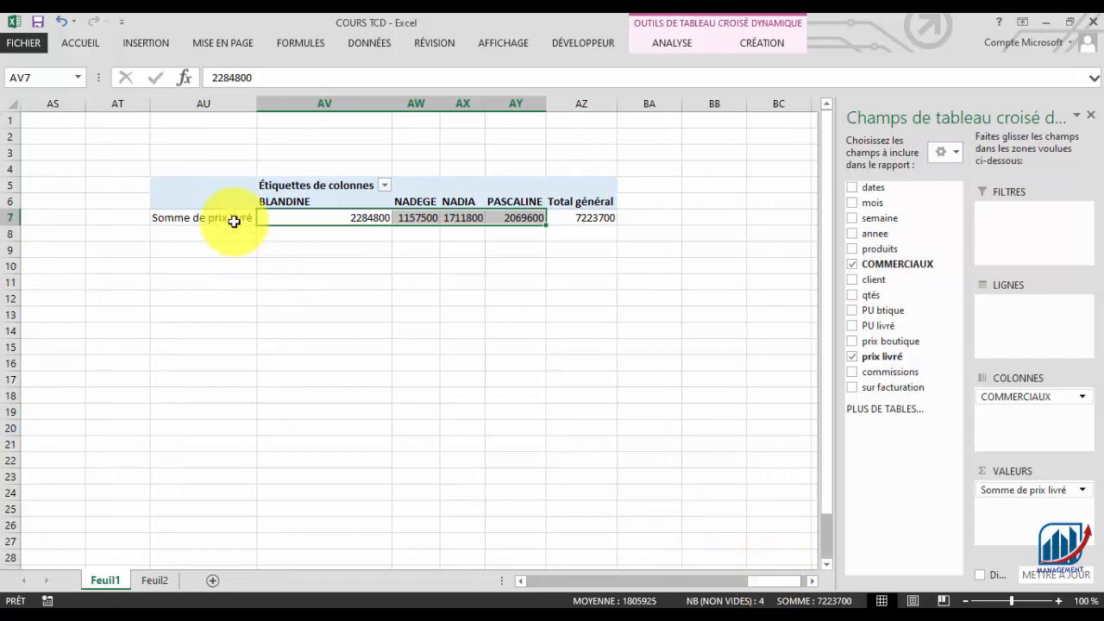
left_click_drag(186, 186, 606, 218)
key("ctrl+c")
left_click(774, 185)
key("ctrl+v")
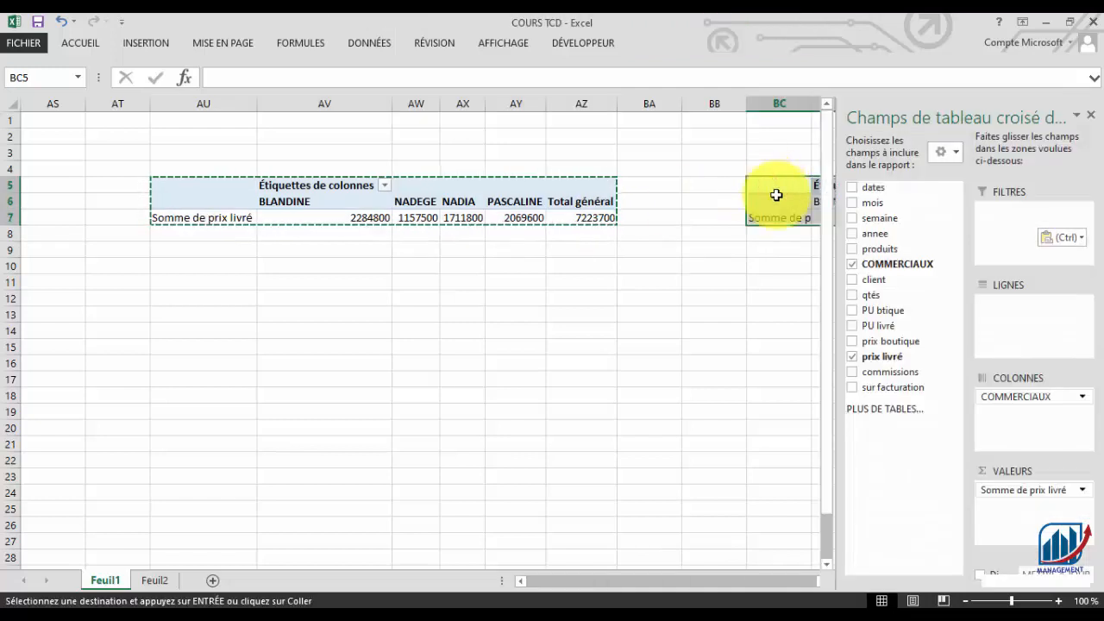
- In the duplicate at BC5, remove COMMERCIAUX from the columns and add semaine as the row field
left_click_drag(762, 581, 794, 580)
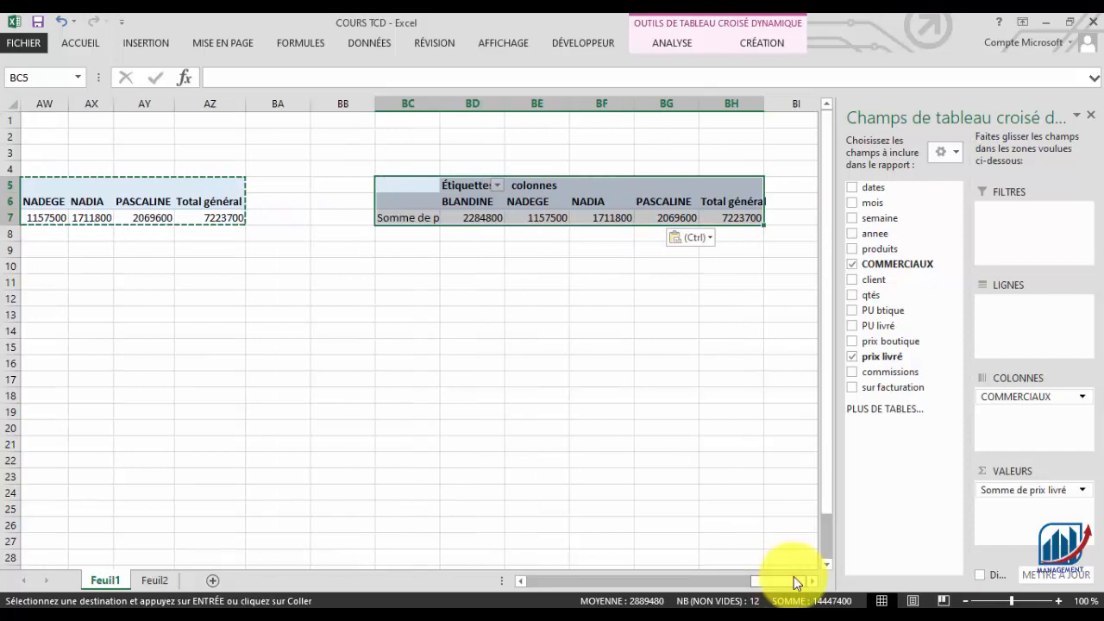
left_click_drag(1027, 397, 776, 419)
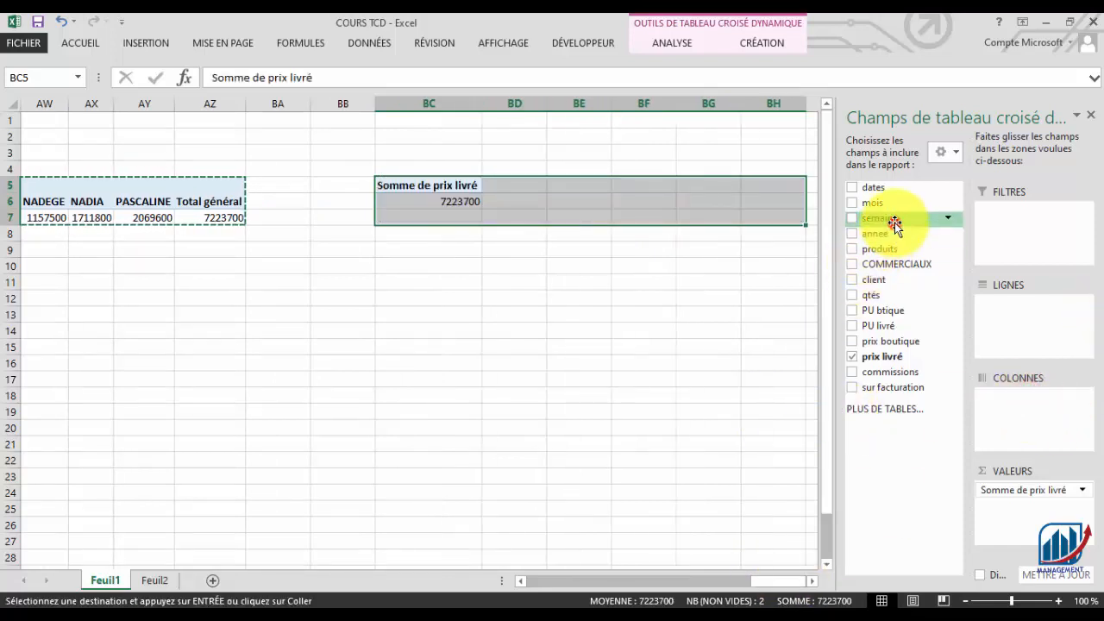
left_click_drag(893, 224, 1014, 308)
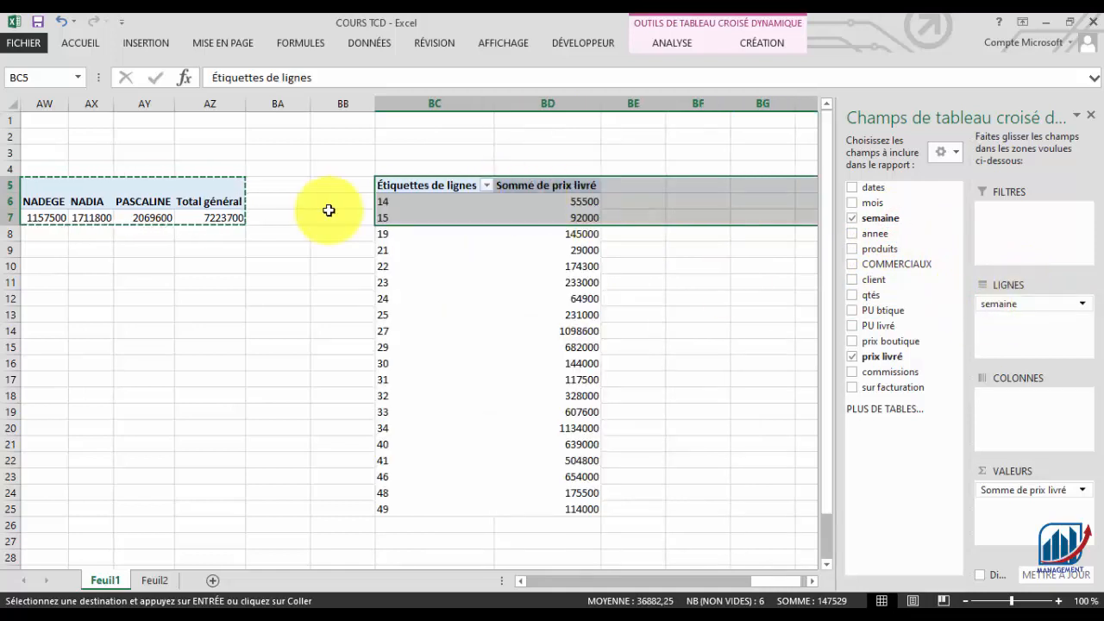
- Examine the prix livré sums week by week in the pivot table, from week 14 down to week 49
left_click(394, 200)
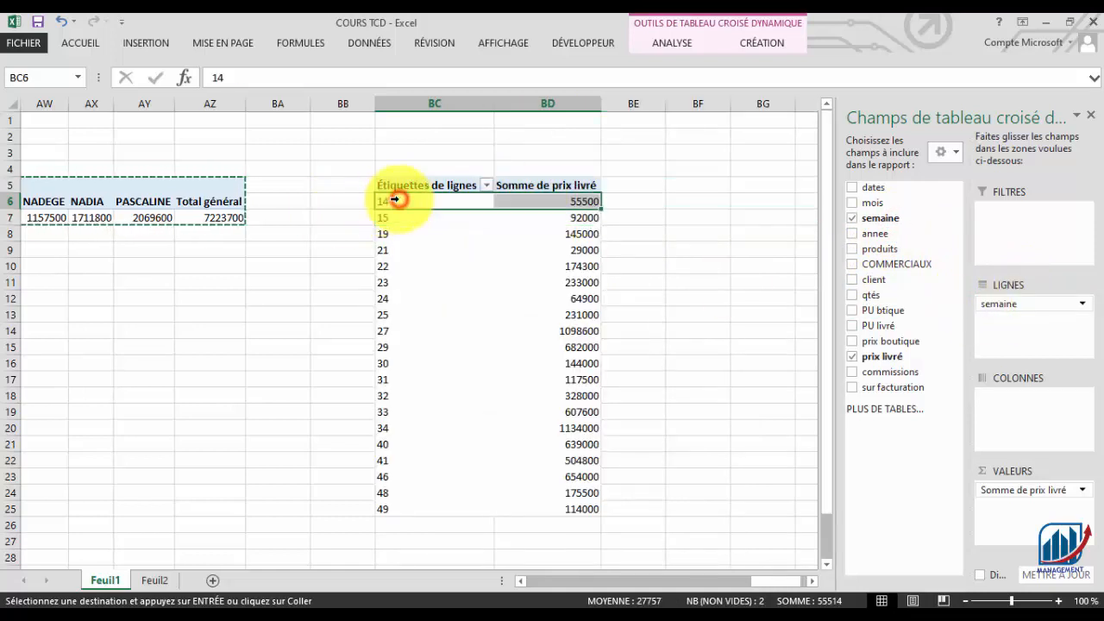
left_click(556, 201)
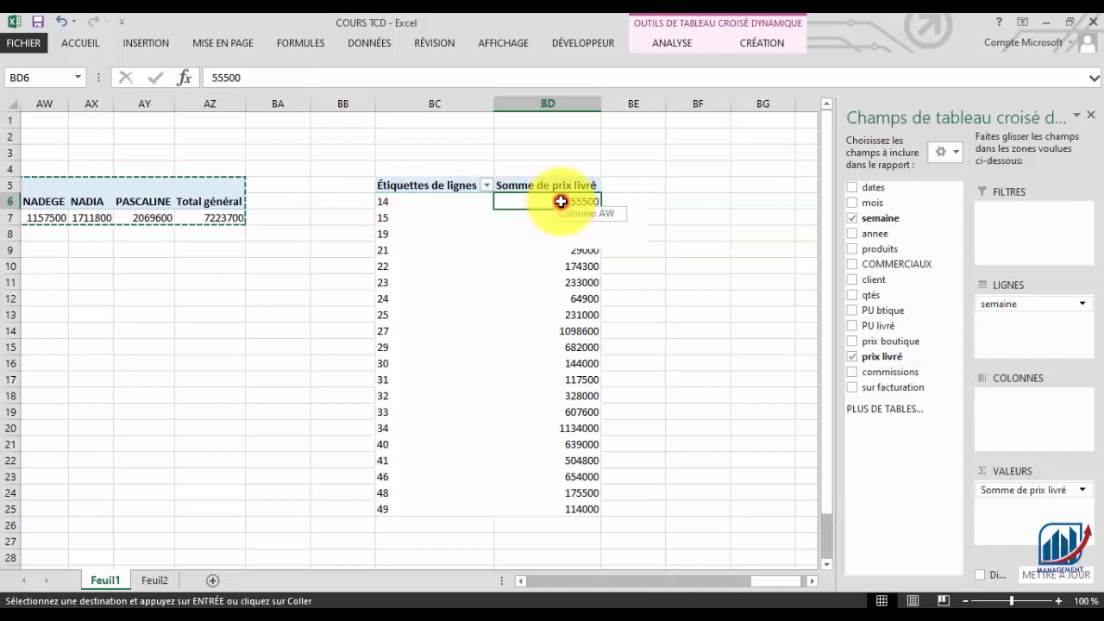
left_click(405, 219)
left_click(567, 217)
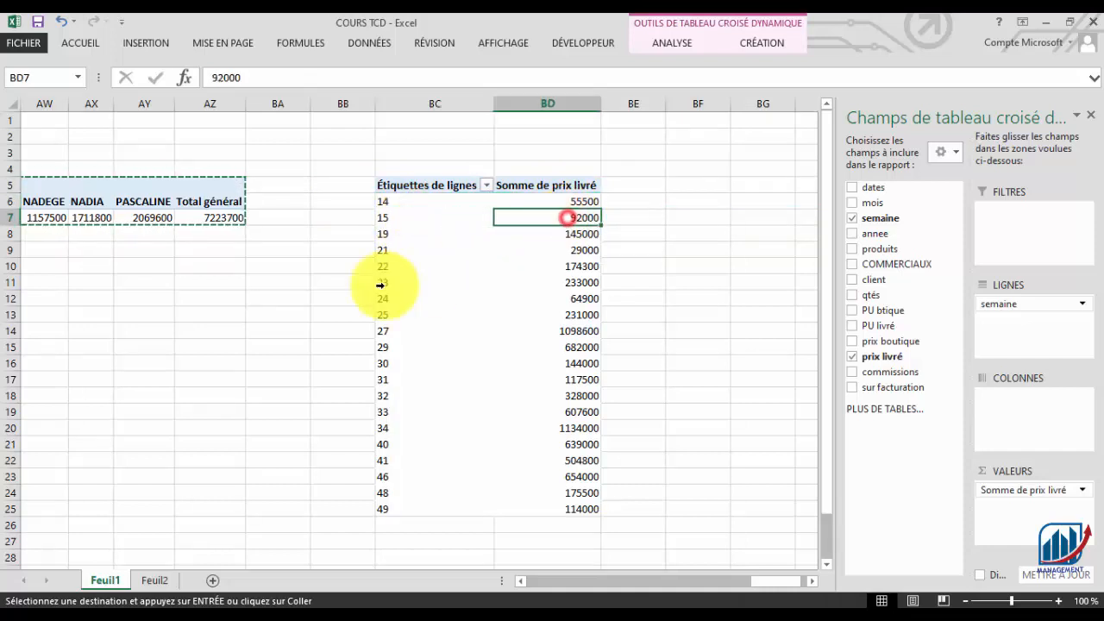
left_click_drag(399, 266, 542, 264)
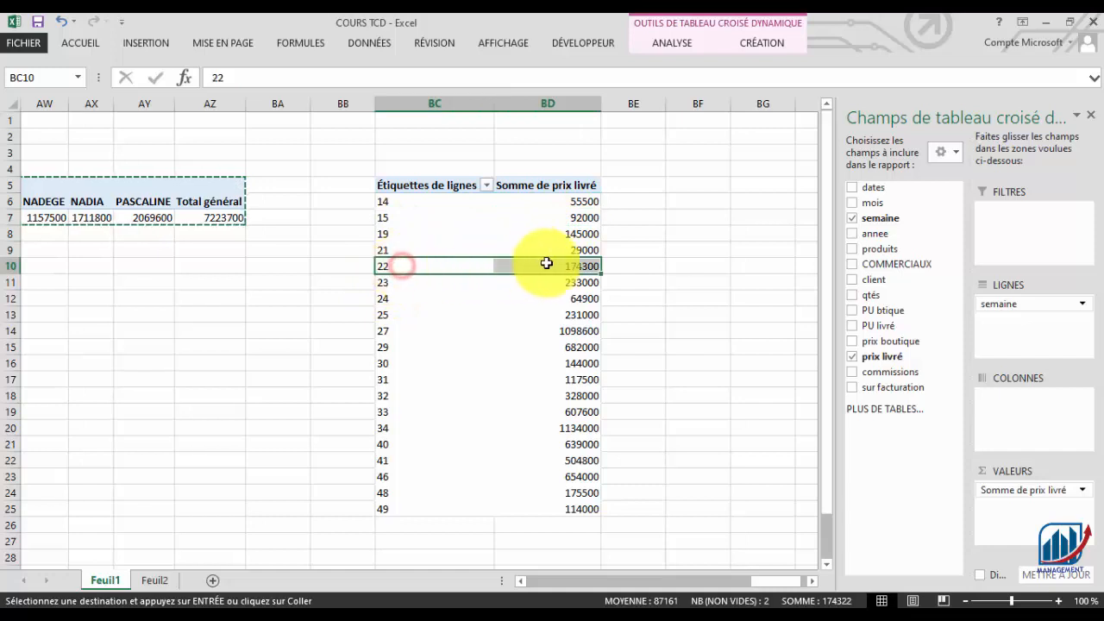
left_click(390, 347)
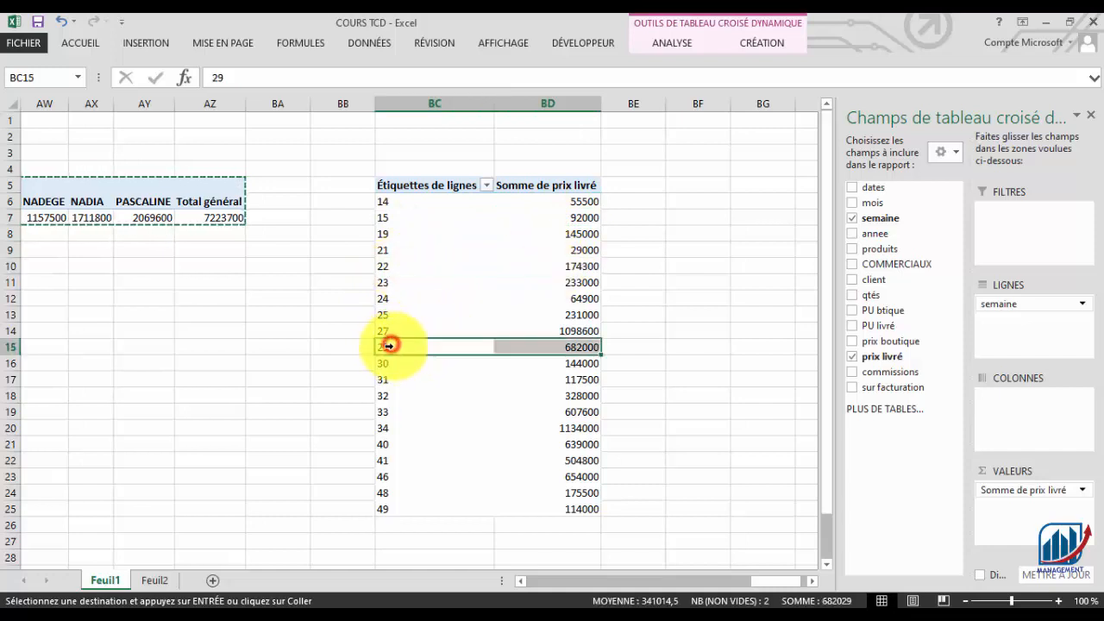
left_click(393, 395)
left_click(396, 446)
left_click(392, 508)
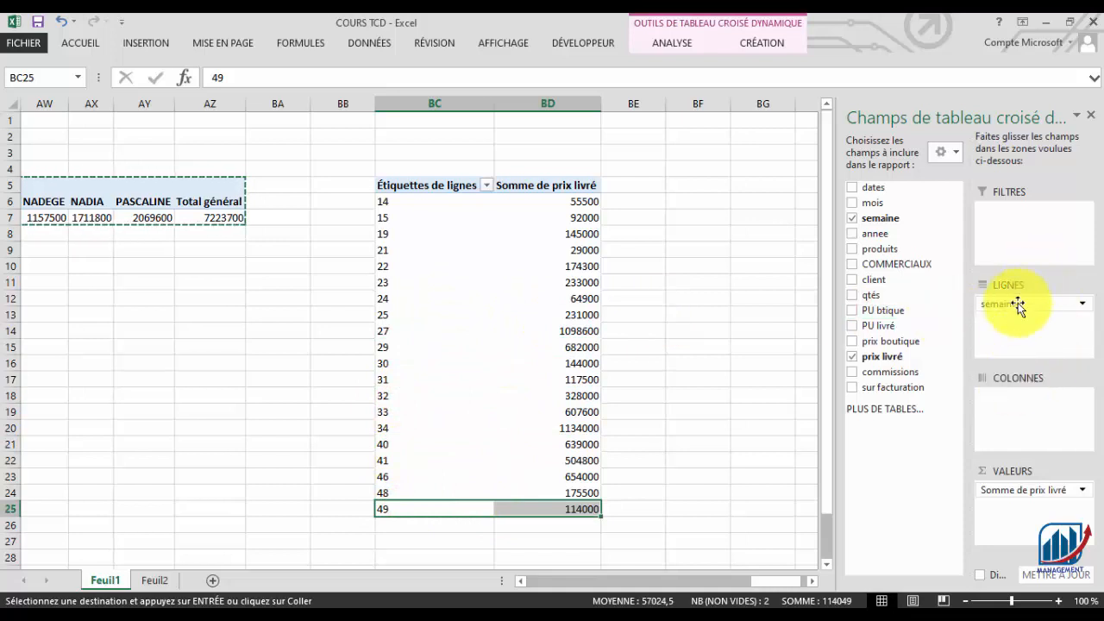
- Move the semaine field from rows to columns and review the weekly prix livré sums across row 7
left_click_drag(1015, 308, 1018, 395)
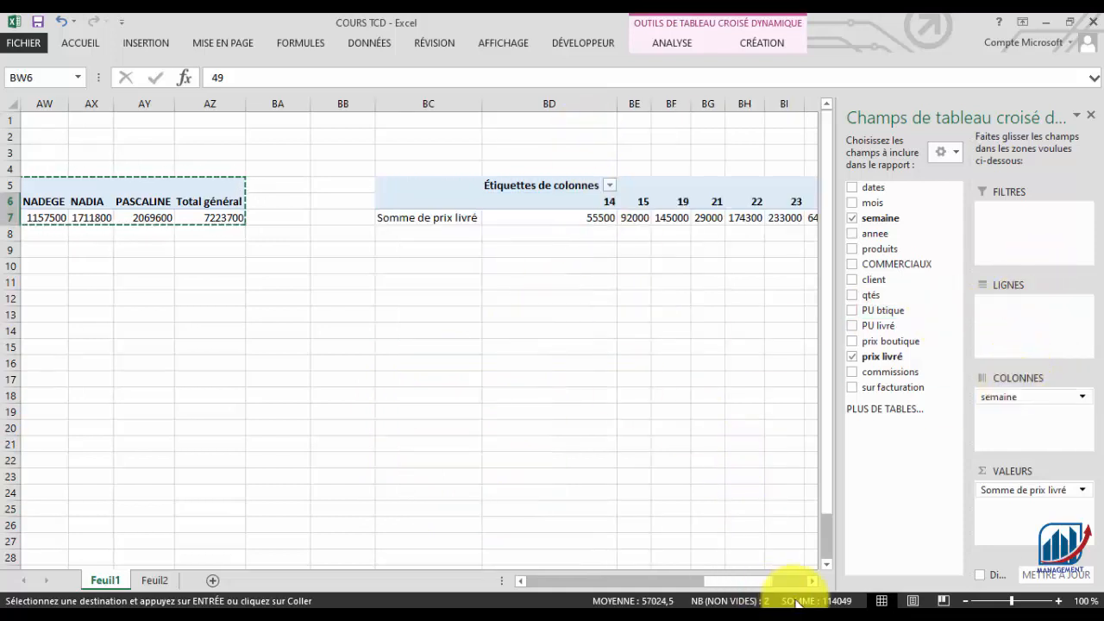
left_click_drag(704, 581, 740, 584)
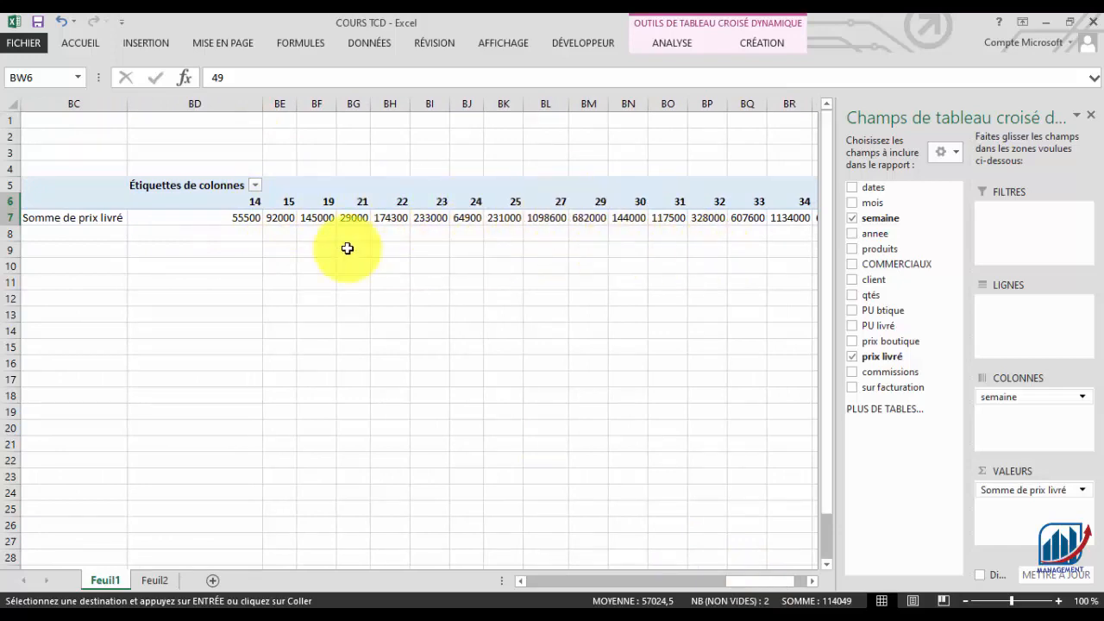
left_click_drag(239, 218, 653, 216)
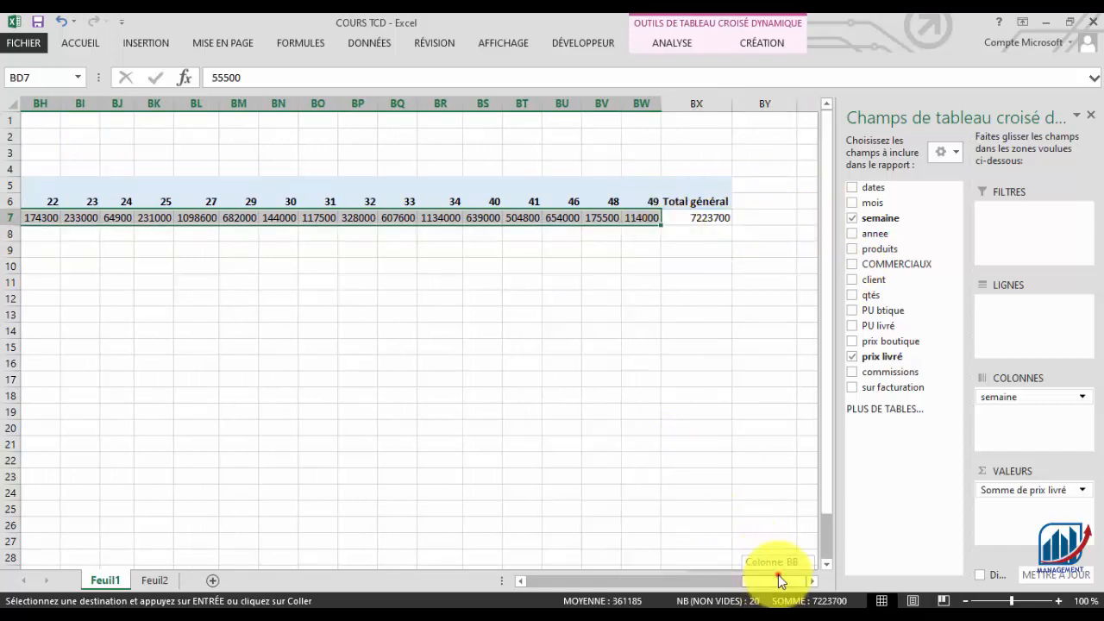
left_click_drag(779, 580, 671, 575)
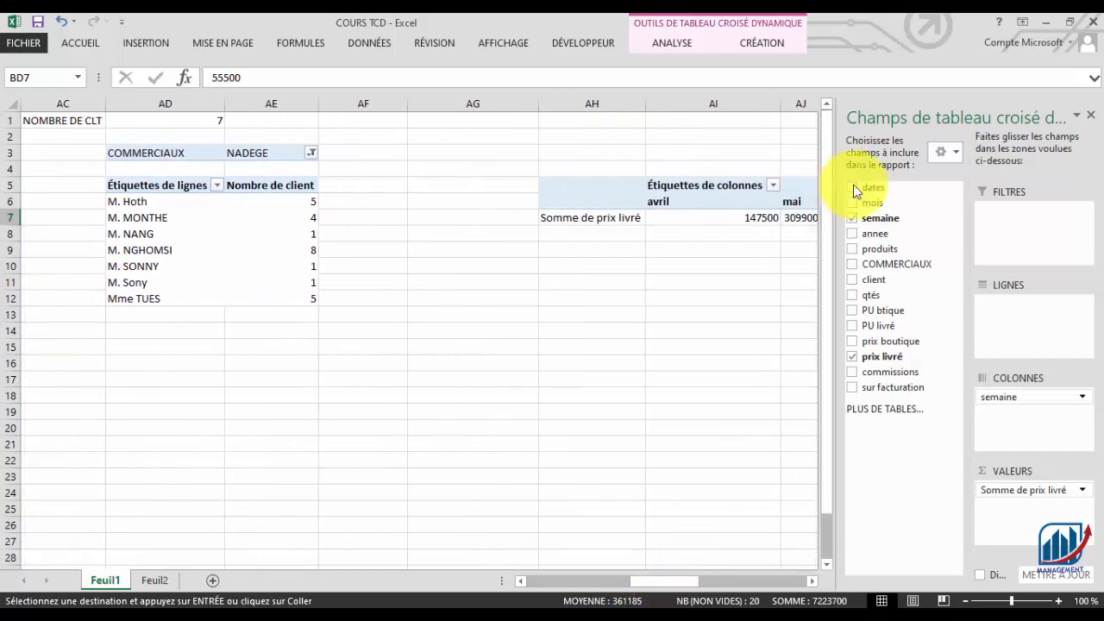
- Try the stacked fields and areas layout for the field list, then restore the side-by-side layout
left_click(954, 155)
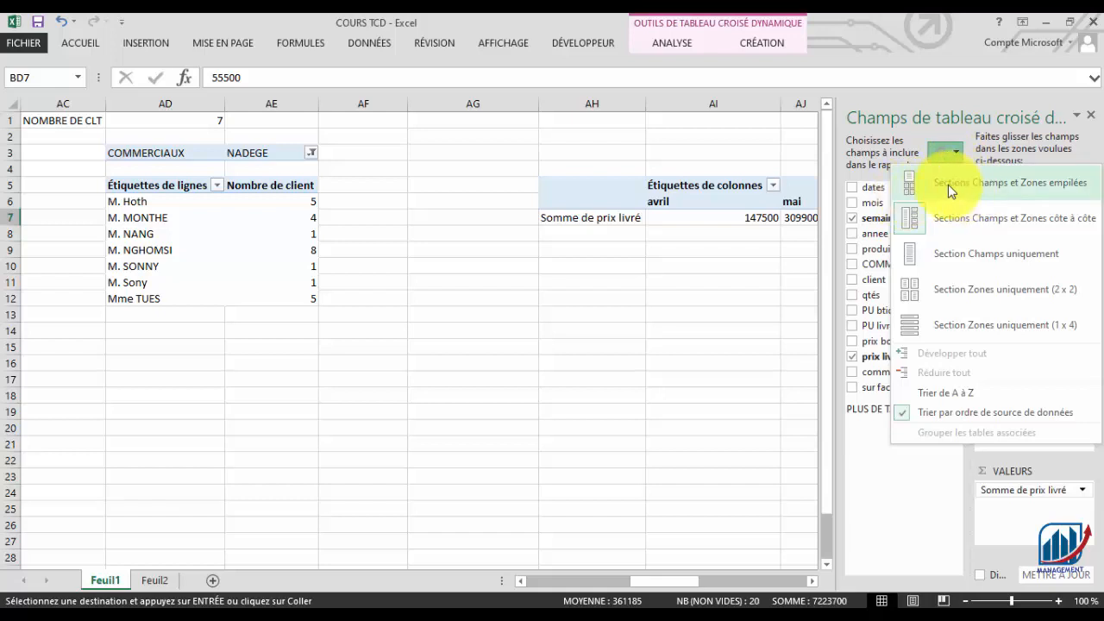
left_click(948, 185)
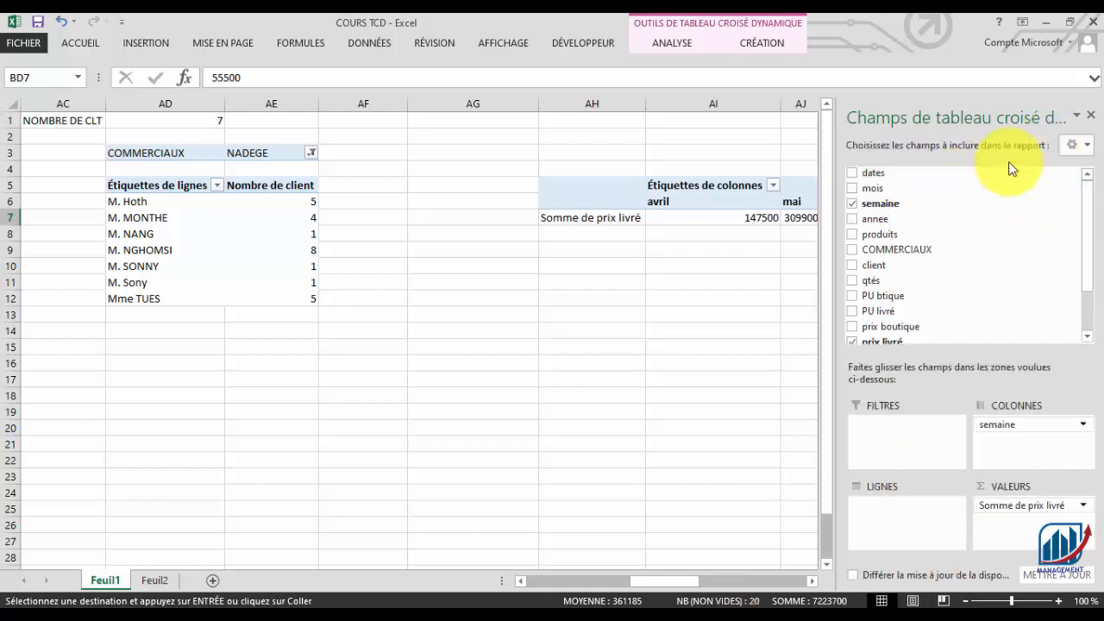
left_click(1091, 148)
left_click(1035, 213)
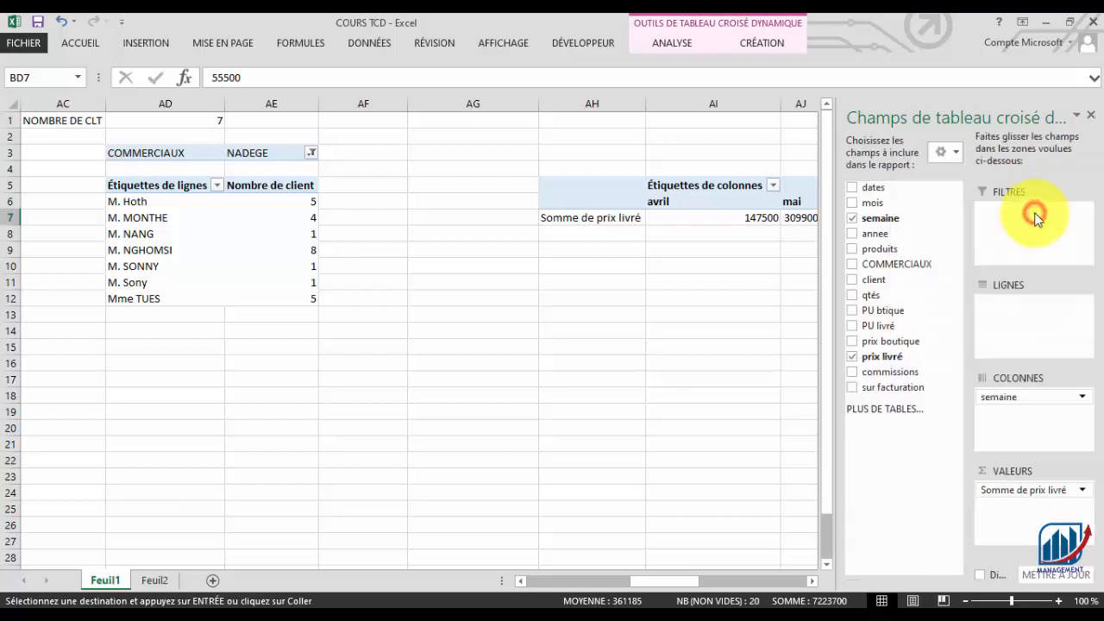
- Try the areas-only 2 x 2 and 1 x 4 layouts of the field list, then return to fields and areas side by side
left_click(957, 155)
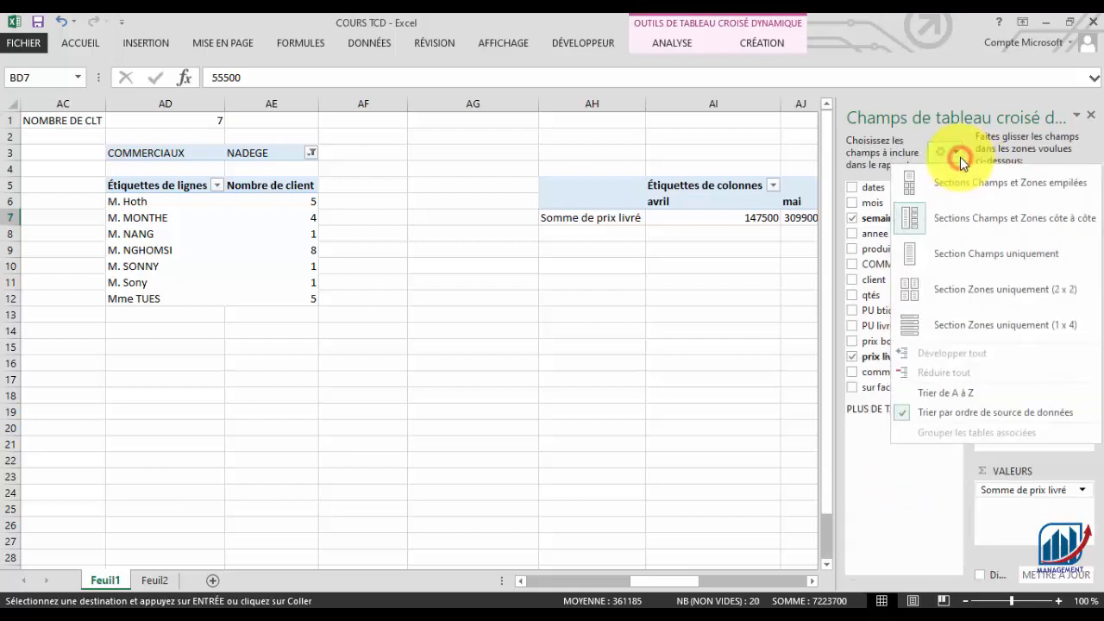
left_click(981, 291)
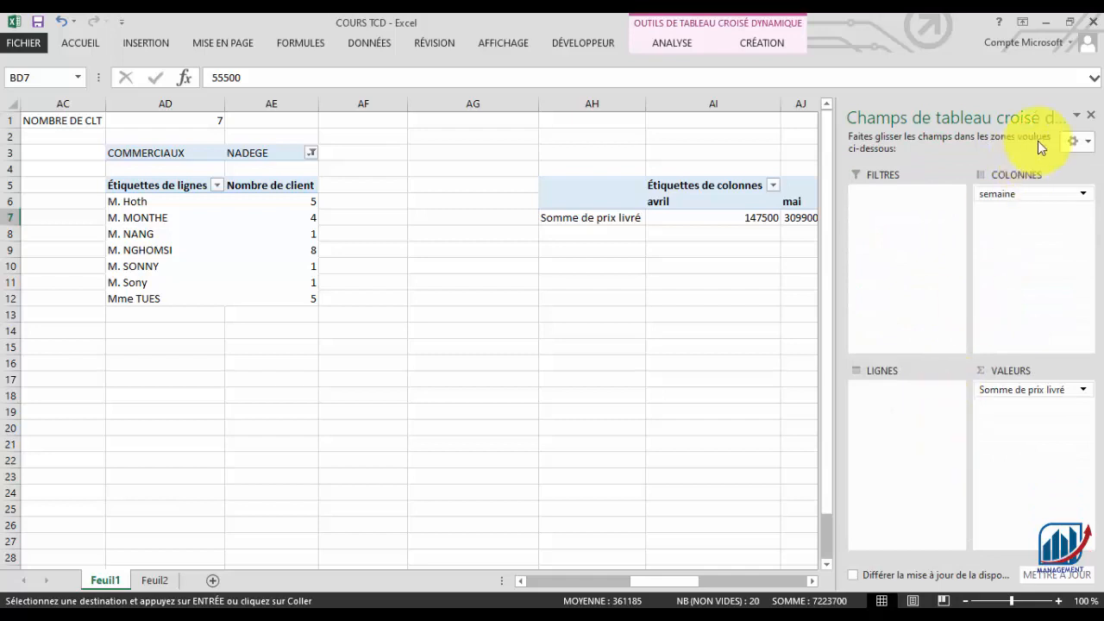
left_click(1087, 143)
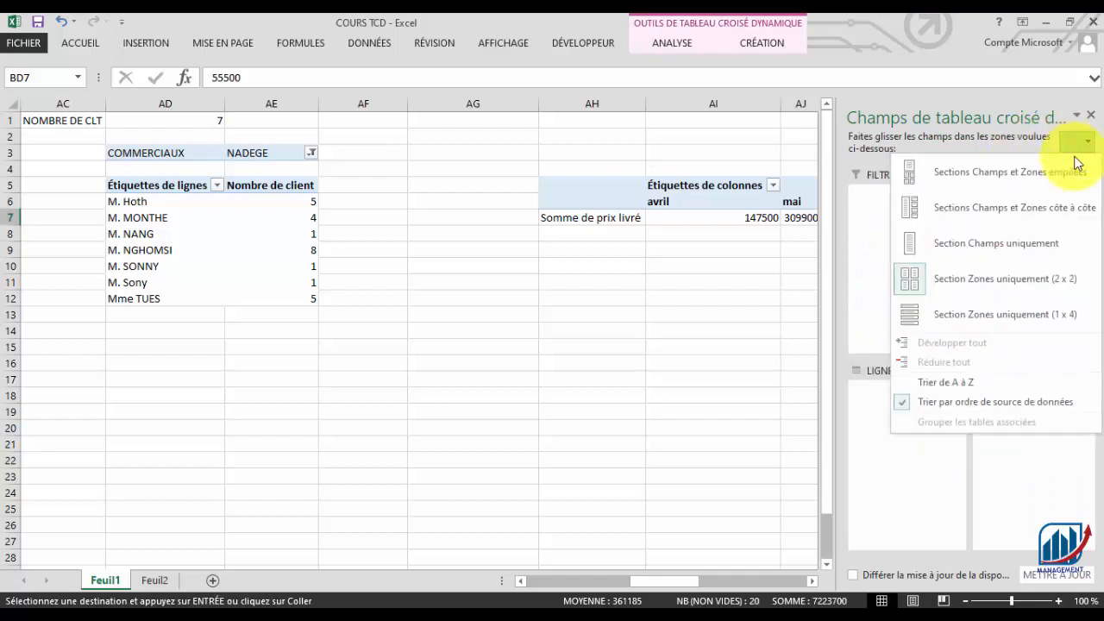
left_click(1008, 314)
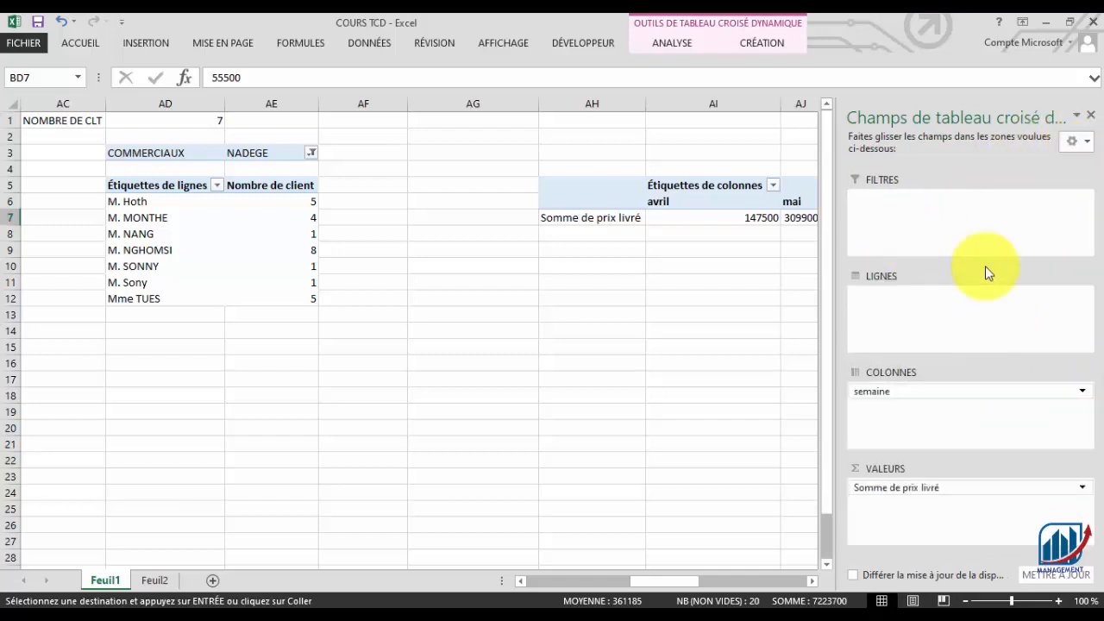
left_click(1087, 144)
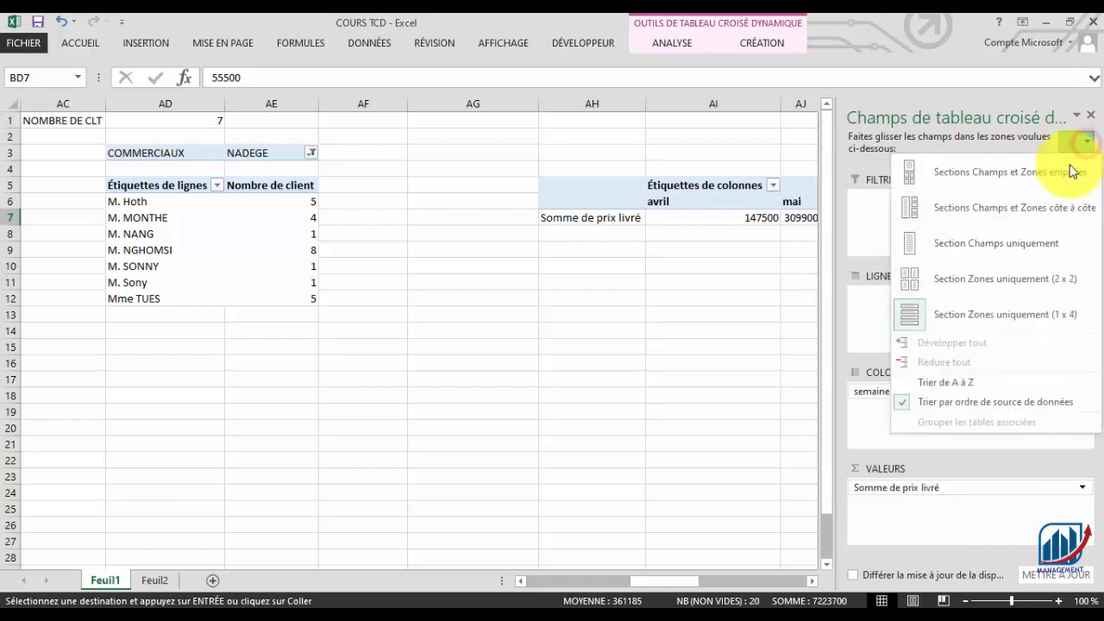
left_click(997, 216)
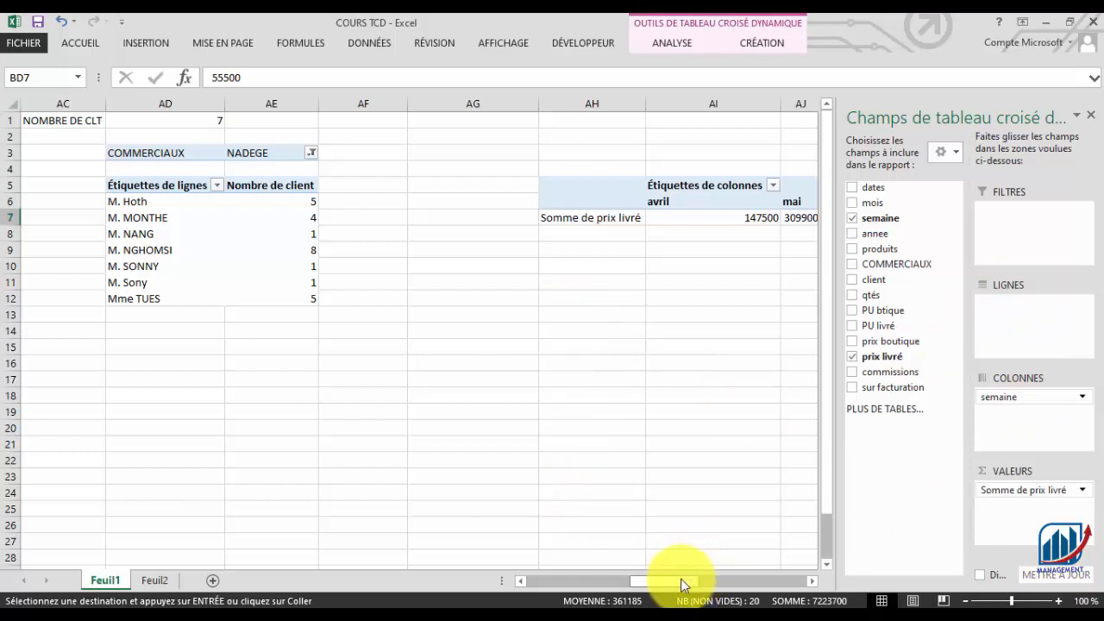
- Rename the pivot table that sums prix livré by COMMERCIAUX in columns as TCD COM
left_click_drag(647, 584, 701, 579)
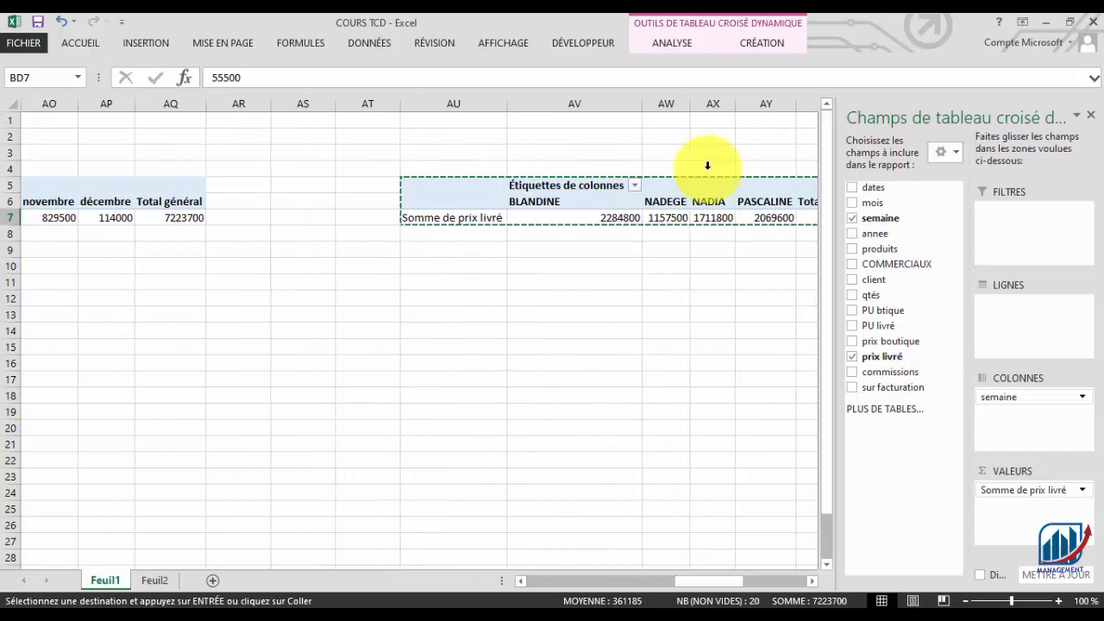
left_click(607, 216)
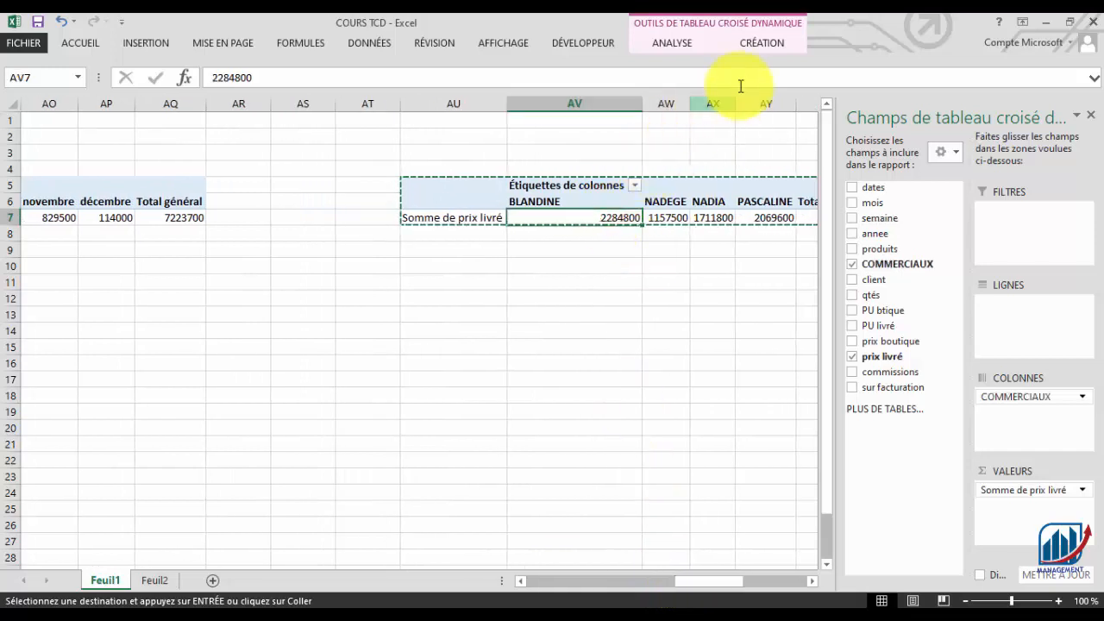
left_click(689, 48)
left_click(685, 44)
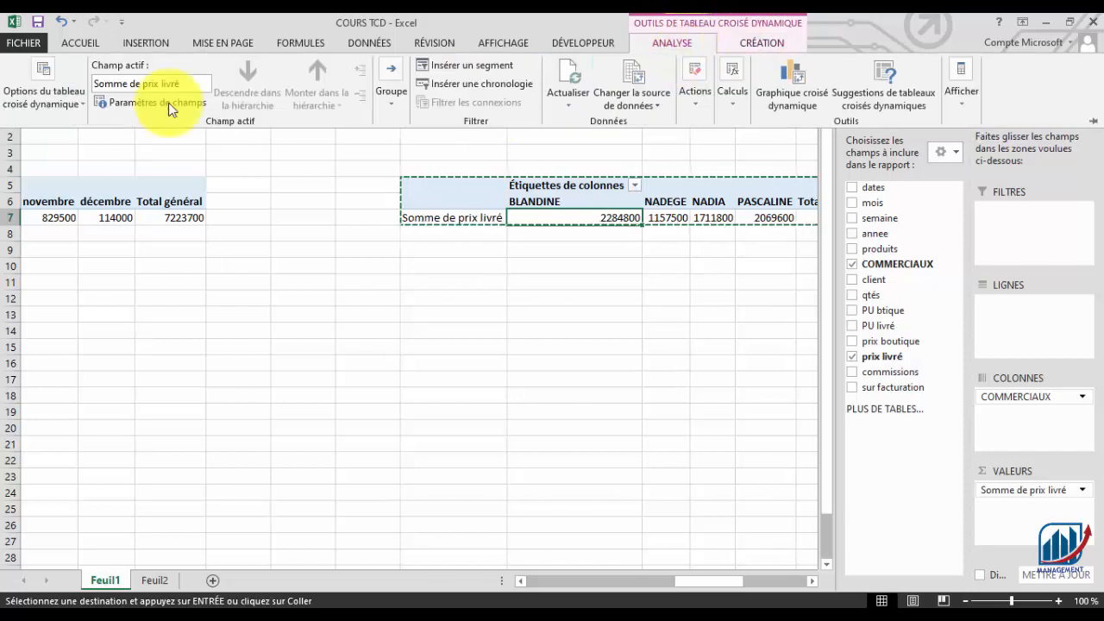
left_click(76, 99)
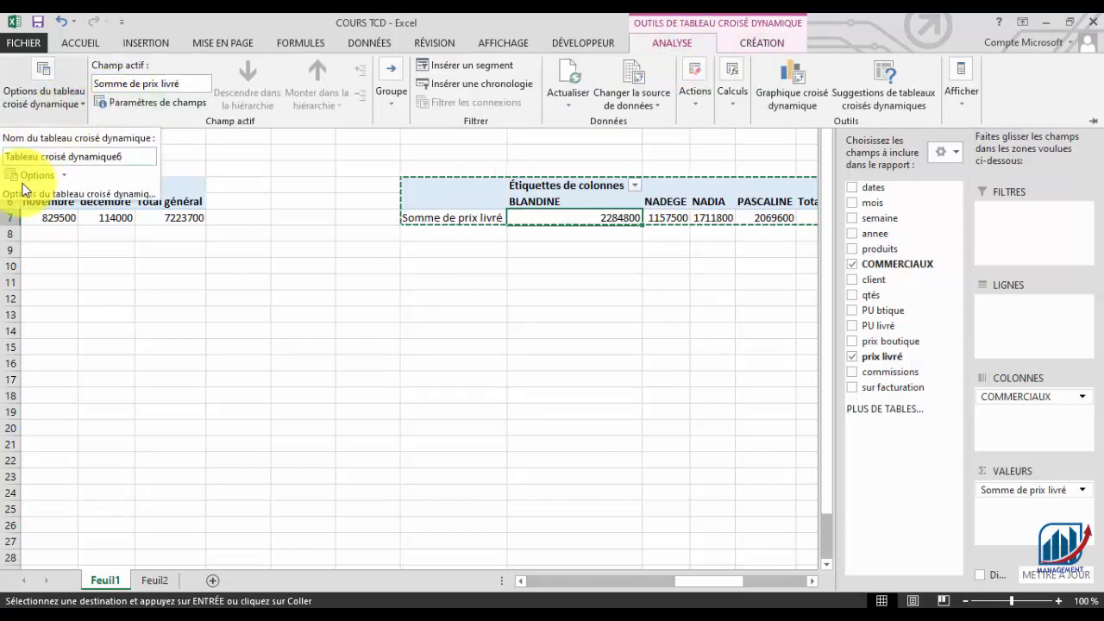
left_click_drag(7, 156, 144, 156)
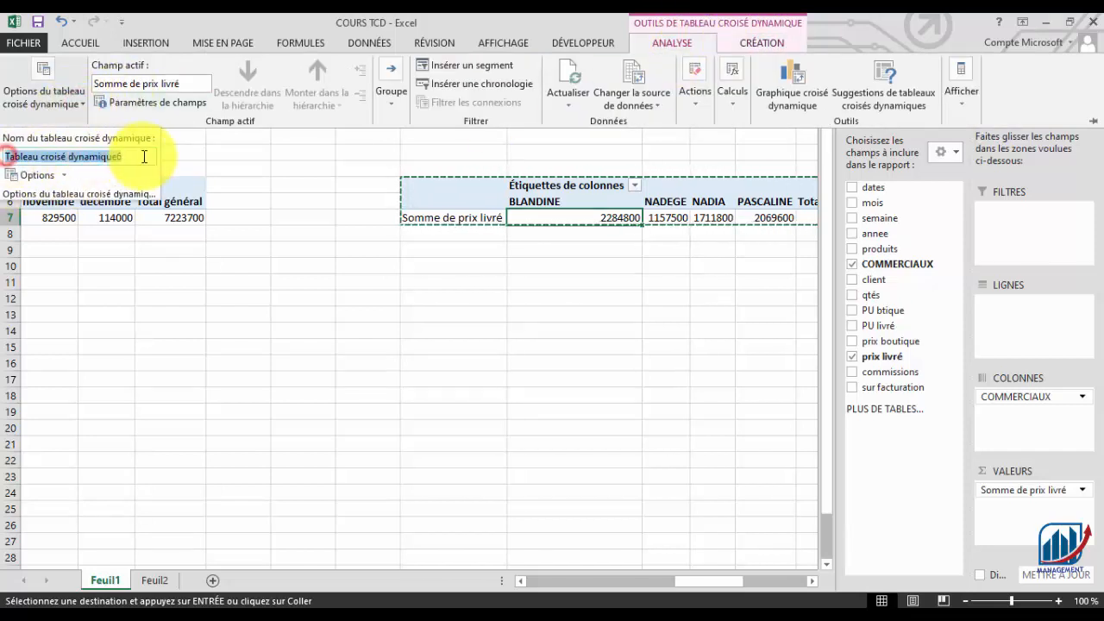
type("SUI")
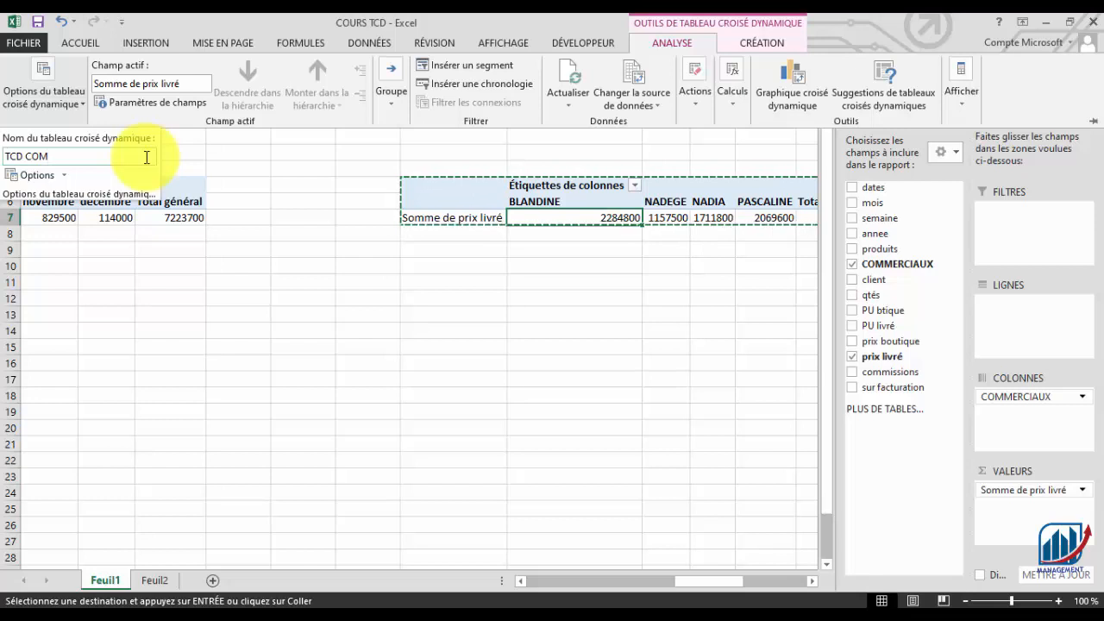
type(" COM")
key("Return")
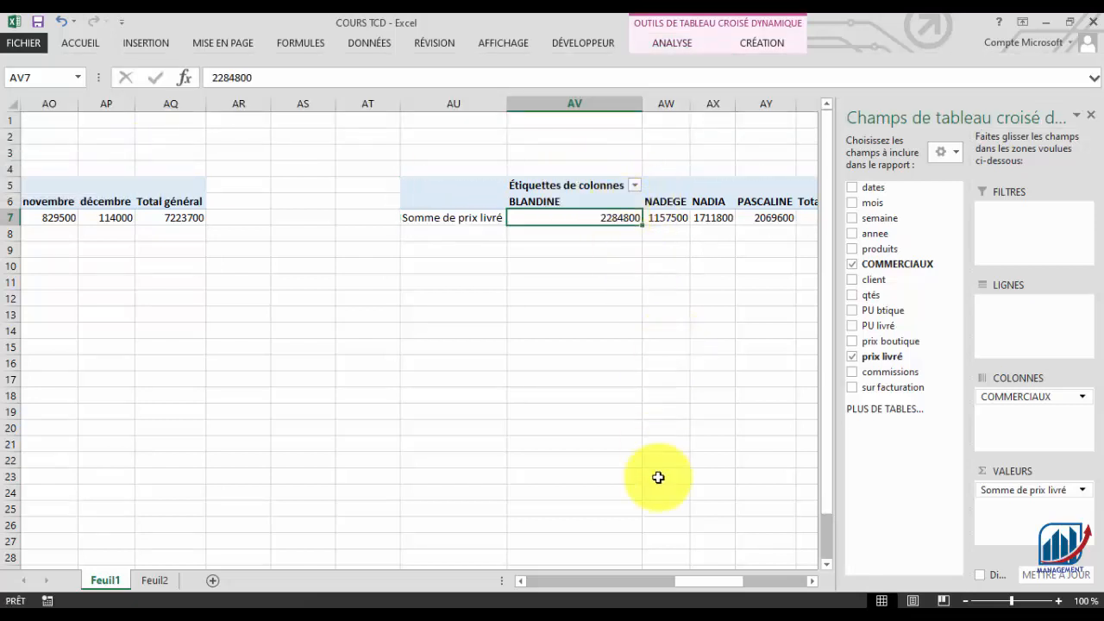
- Close the pivot table field list and select empty cell E16 below the first pivot table
left_click_drag(723, 583, 557, 581)
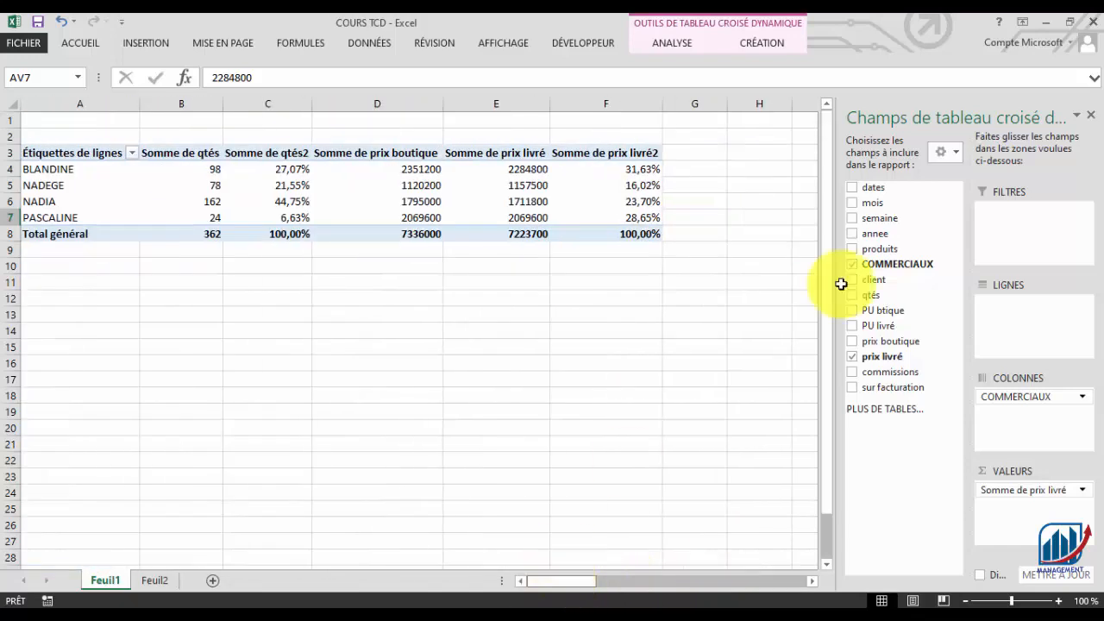
left_click(1093, 116)
left_click(540, 366)
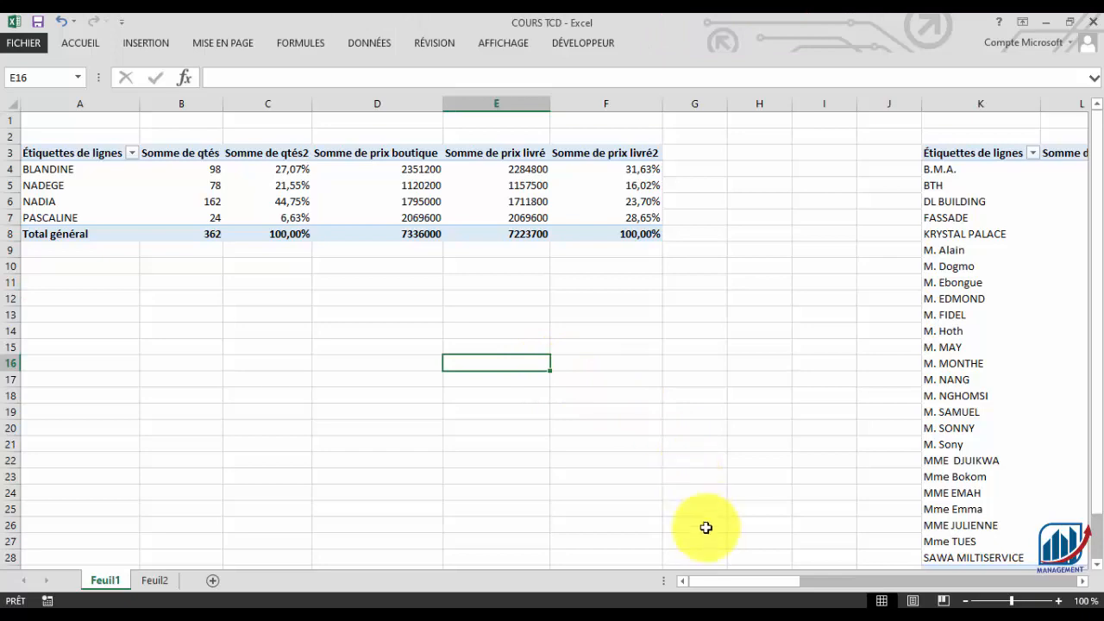
mouse_move(721, 583)
left_mouse_down()
mouse_move(1002, 579)
mouse_move(979, 591)
mouse_move(709, 581)
left_mouse_up()
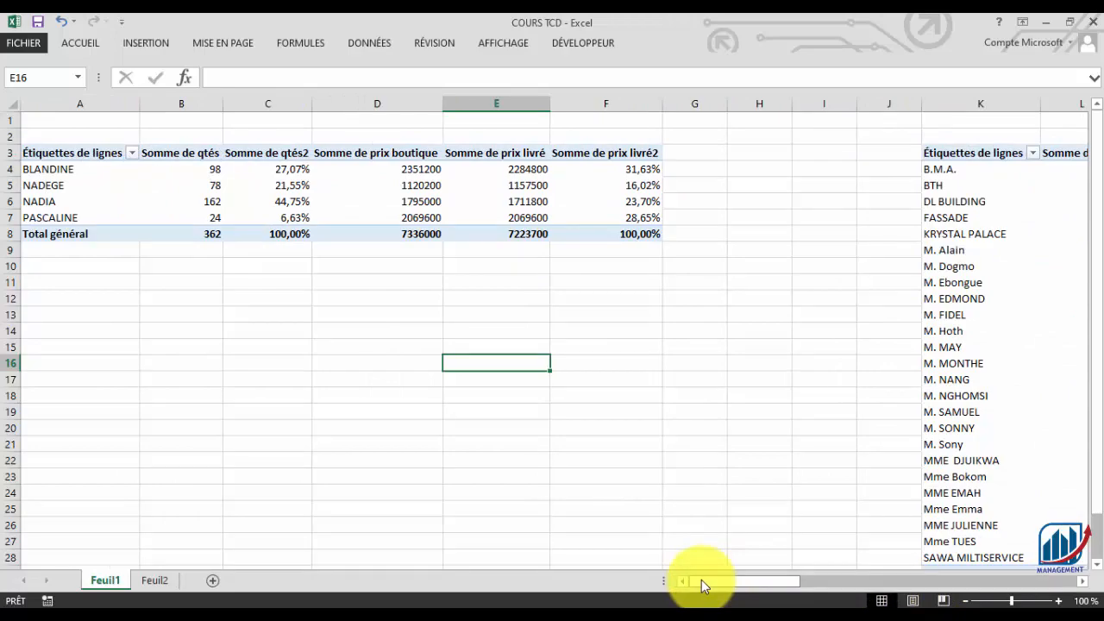